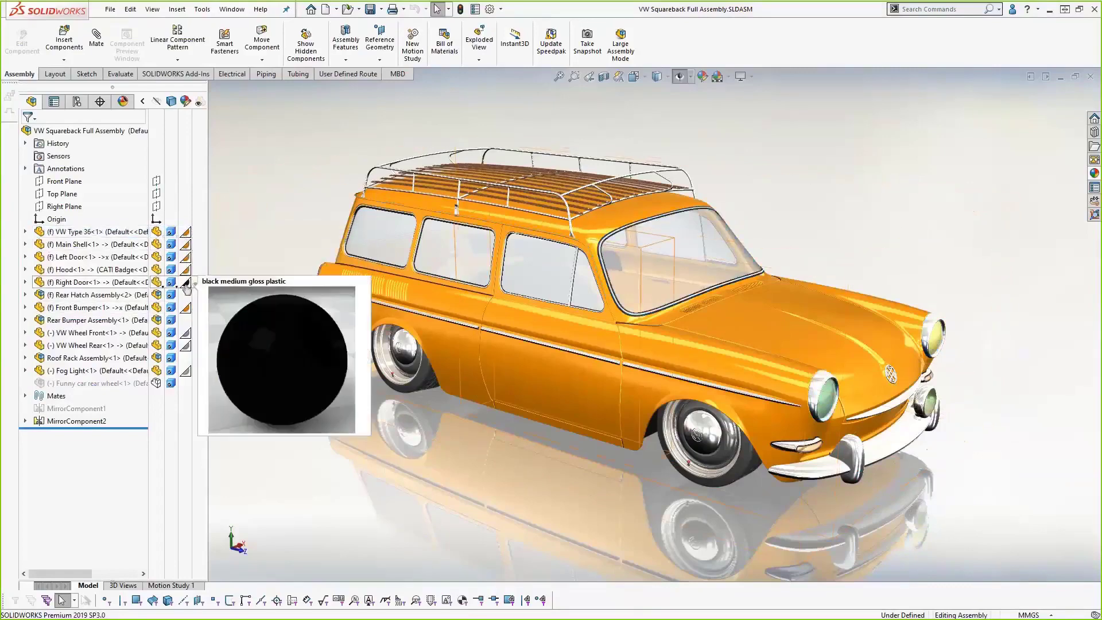
# Step: Review the list of appearances applied to the car assembly
pyautogui.click(124, 106)
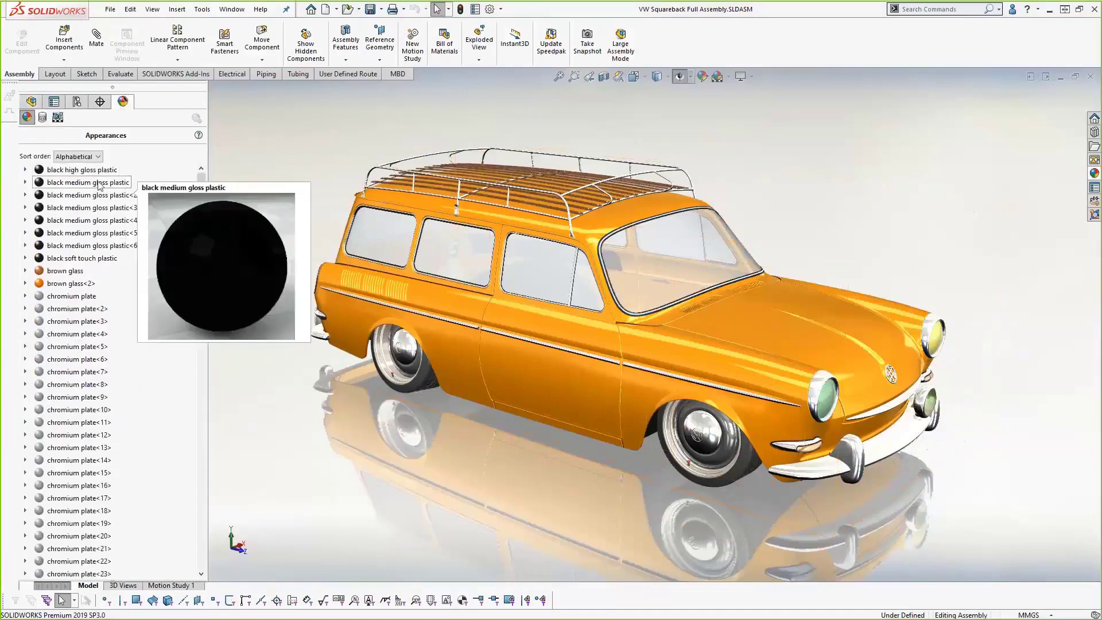
pyautogui.moveTo(200, 223)
pyautogui.mouseDown()
pyautogui.moveTo(210, 422)
pyautogui.moveTo(204, 211)
pyautogui.mouseUp()
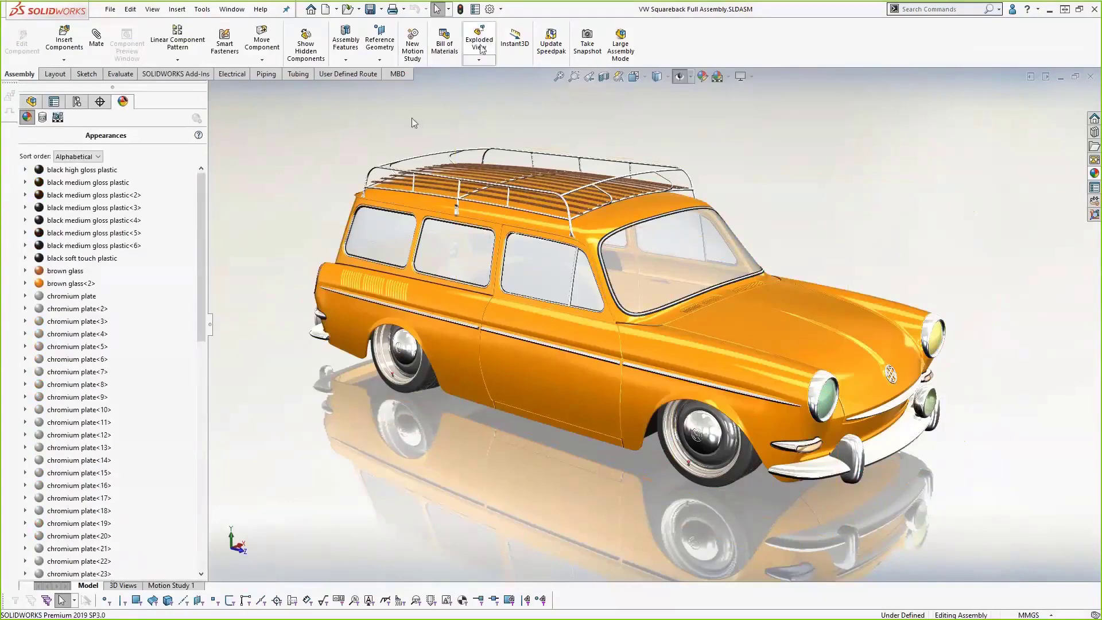
# Step: Activate the SOLIDWORKS Visualize add-in and send the assembly to Visualize with Export Simple
pyautogui.click(501, 9)
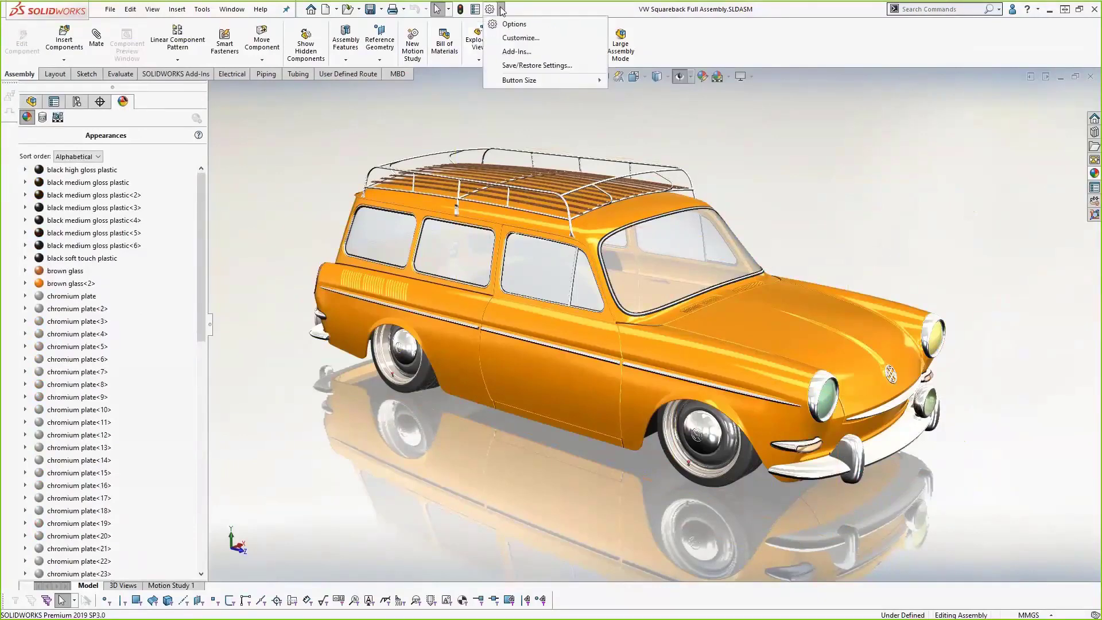
pyautogui.click(516, 51)
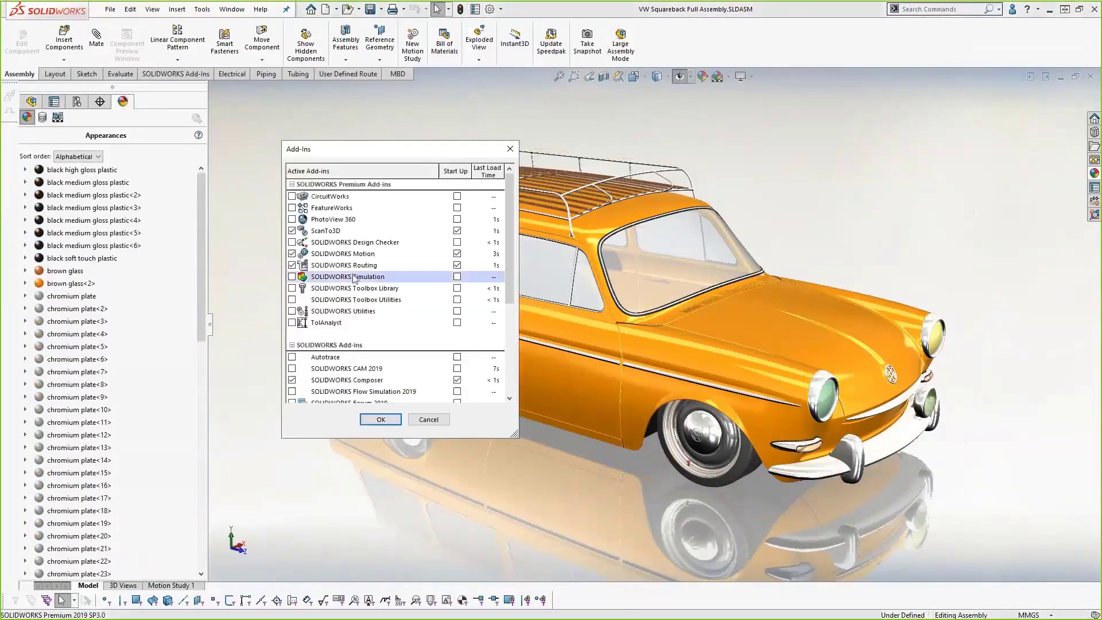
pyautogui.scroll(-3, 300, 361)
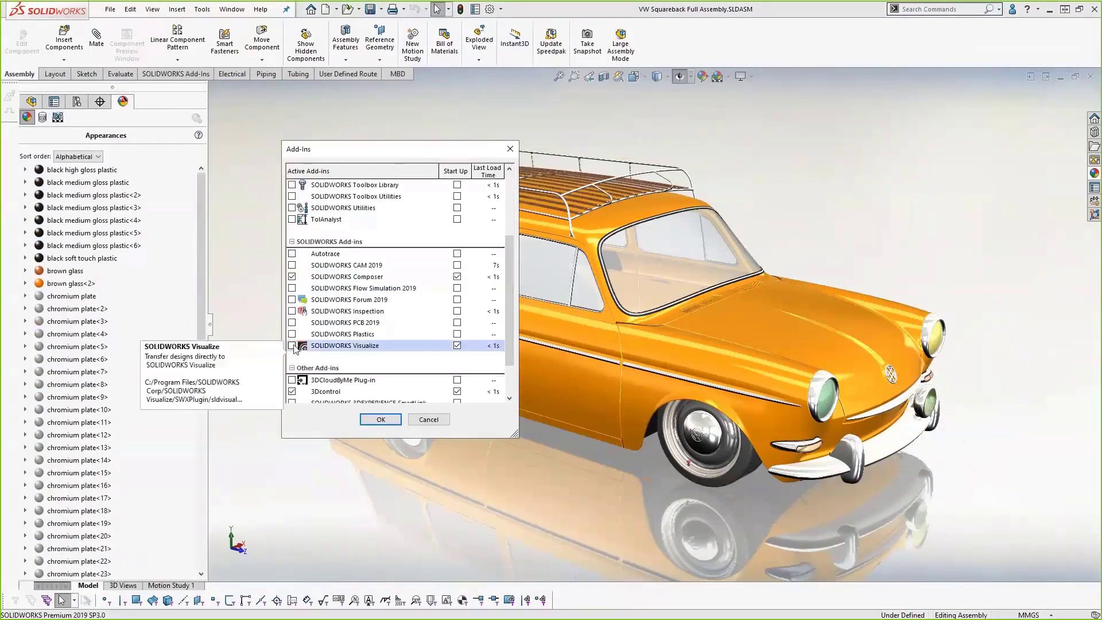
pyautogui.click(380, 420)
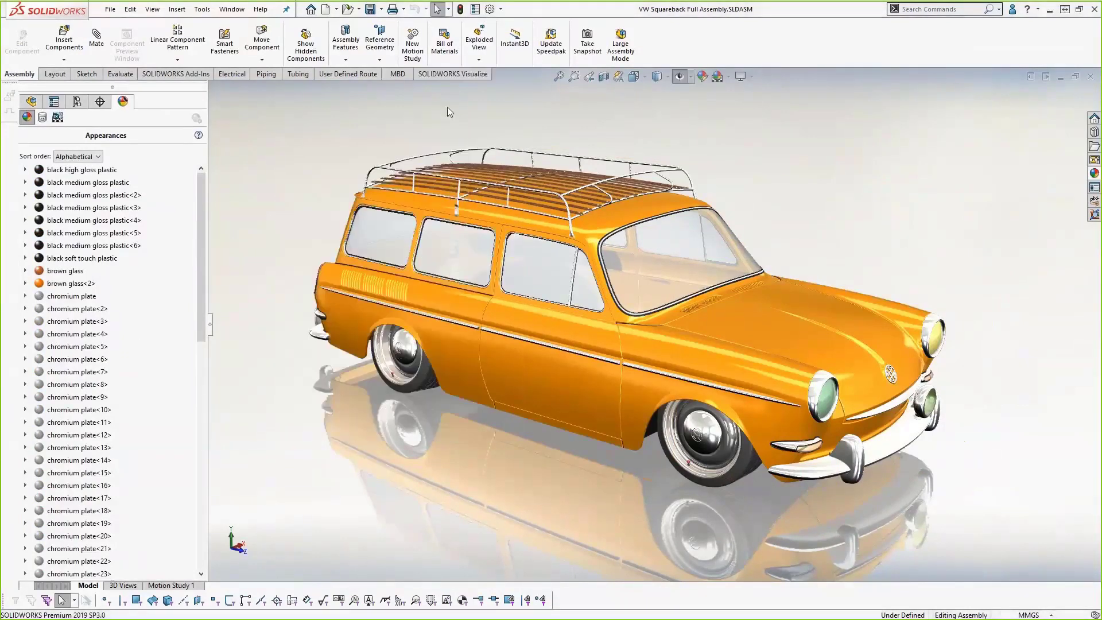
pyautogui.click(450, 76)
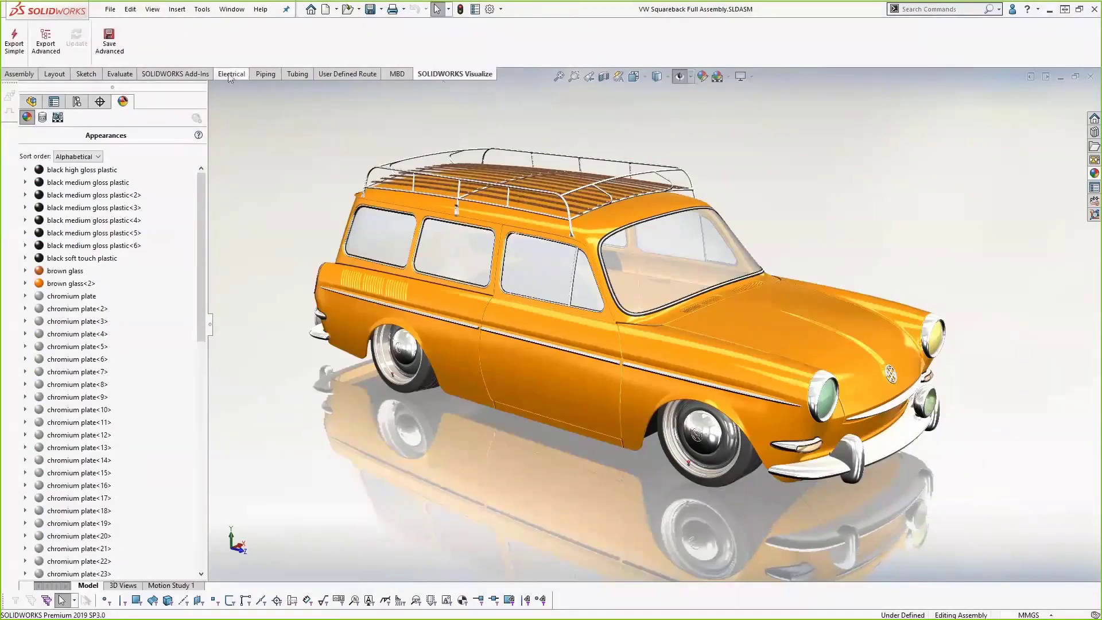
pyautogui.click(14, 44)
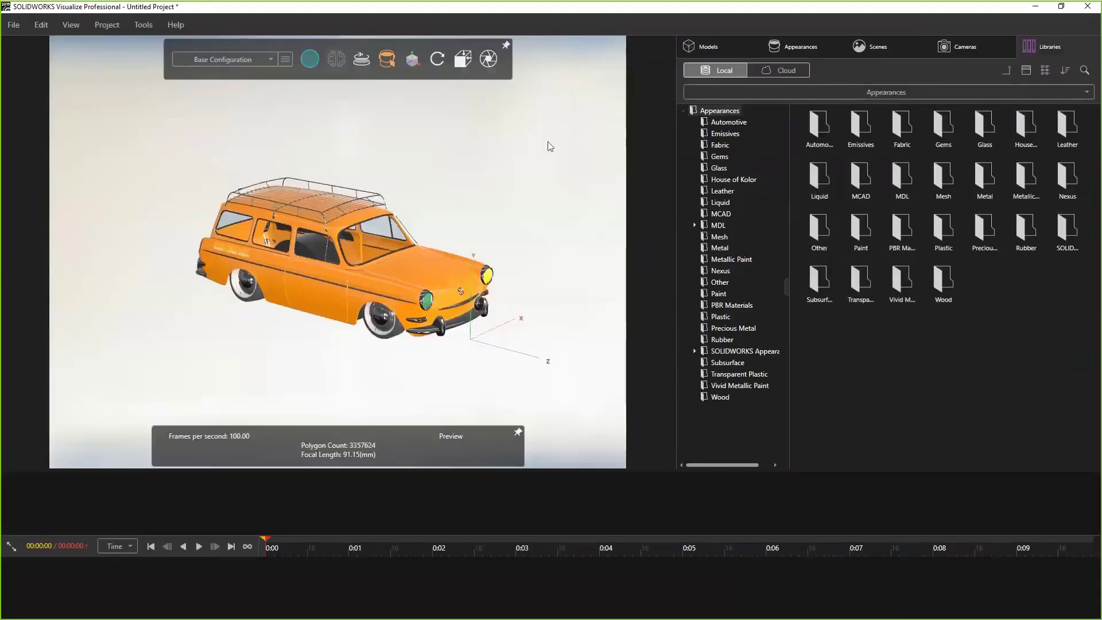
# Step: Expand the imported car model down to its Root group and review the parts grouped by appearance
pyautogui.click(709, 47)
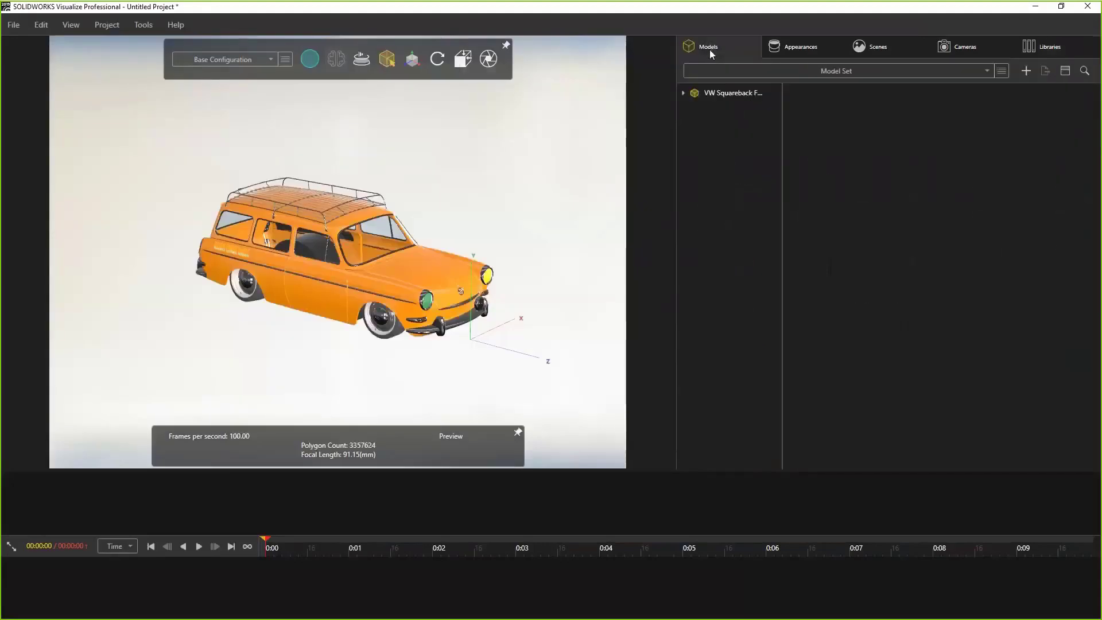
pyautogui.click(683, 93)
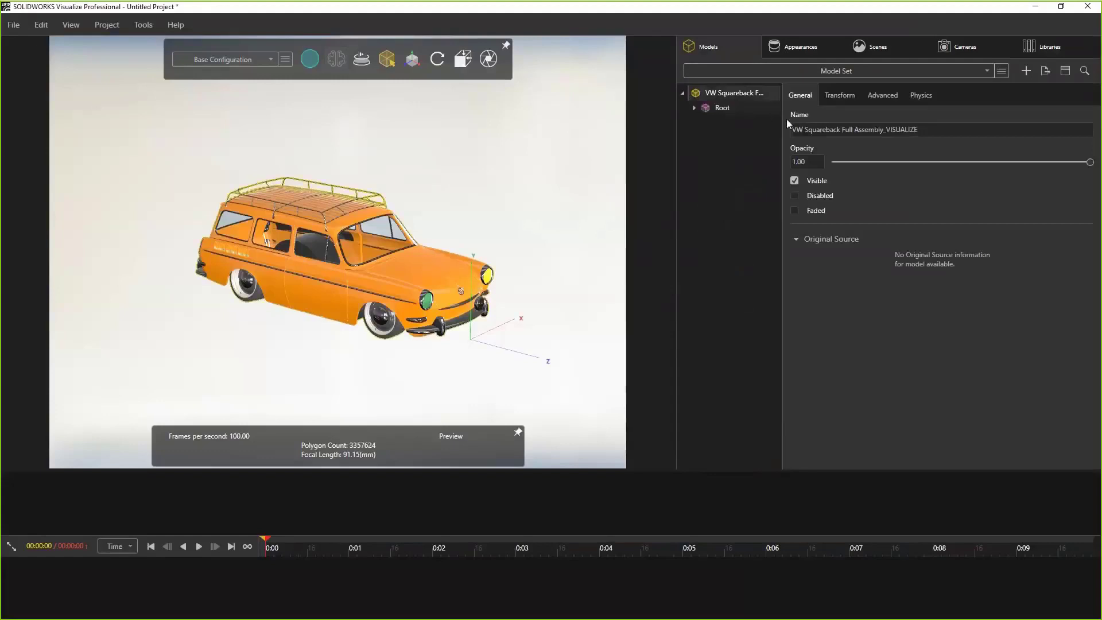
pyautogui.moveTo(782, 125); pyautogui.dragTo(815, 128)
pyautogui.click(695, 107)
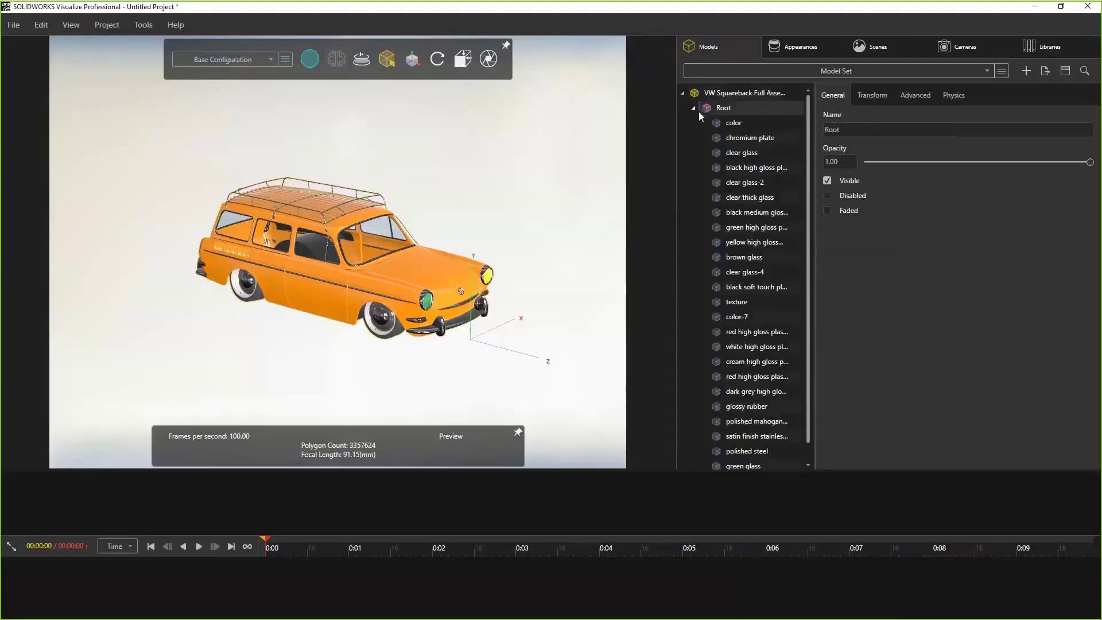
pyautogui.moveTo(811, 144); pyautogui.dragTo(809, 169)
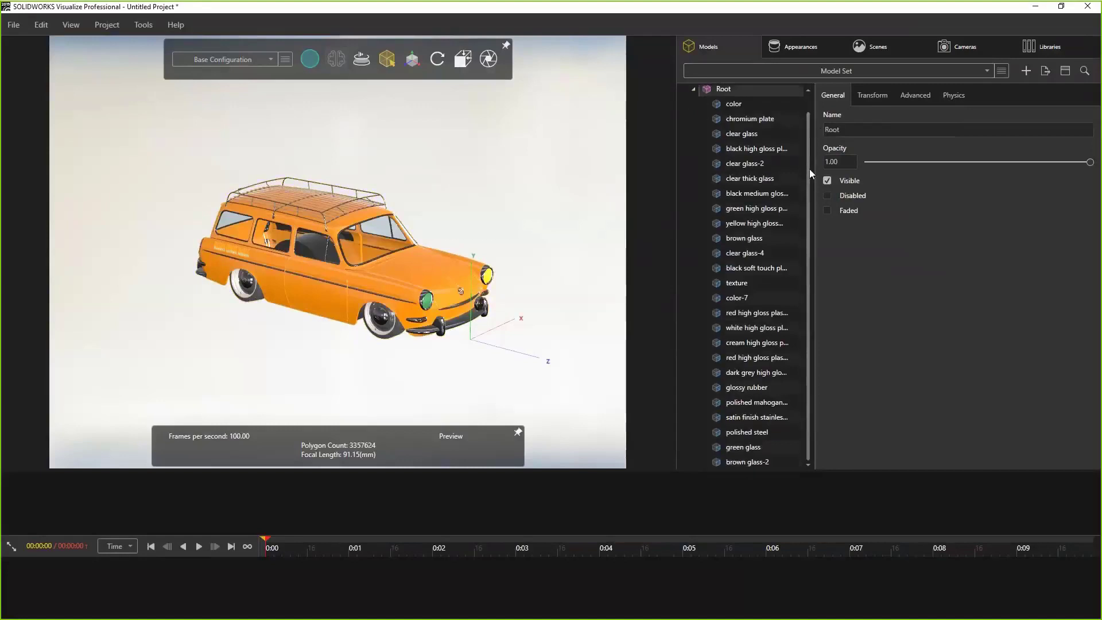
# Step: Review the project's imported appearances, its environments, backplate and lights, and its cameras
pyautogui.click(793, 50)
pyautogui.moveTo(807, 113); pyautogui.dragTo(818, 317)
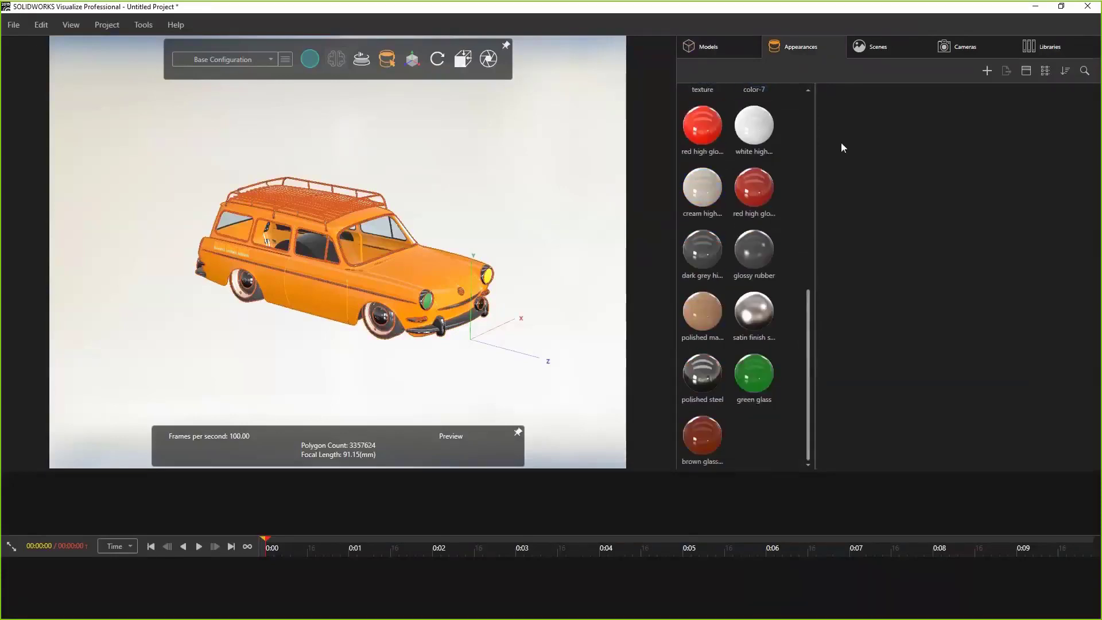
pyautogui.click(860, 49)
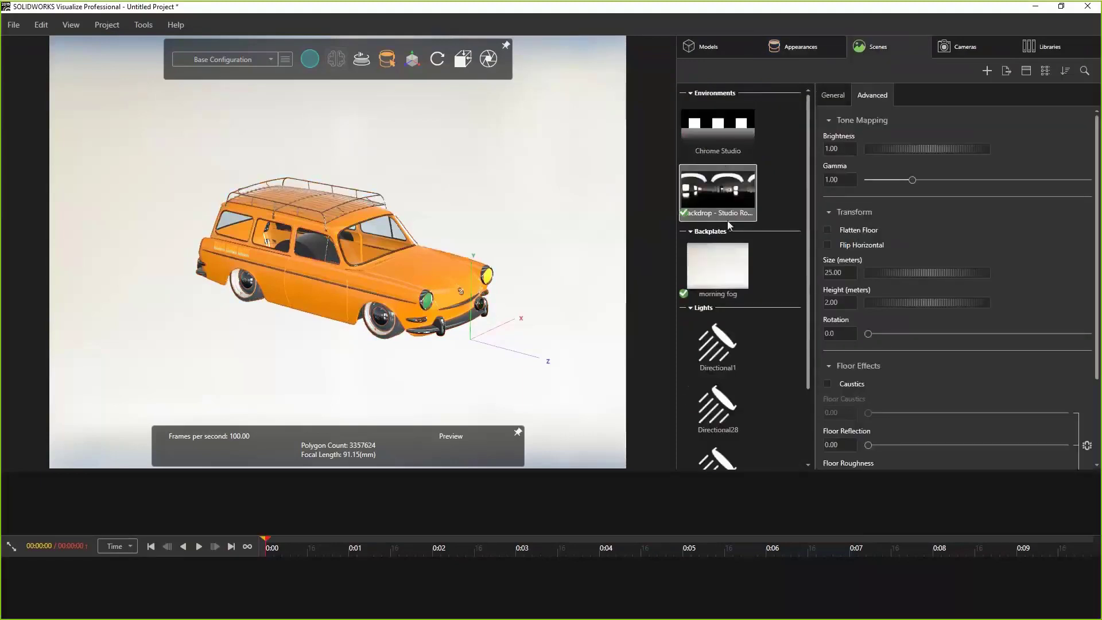
pyautogui.moveTo(806, 331); pyautogui.dragTo(810, 403)
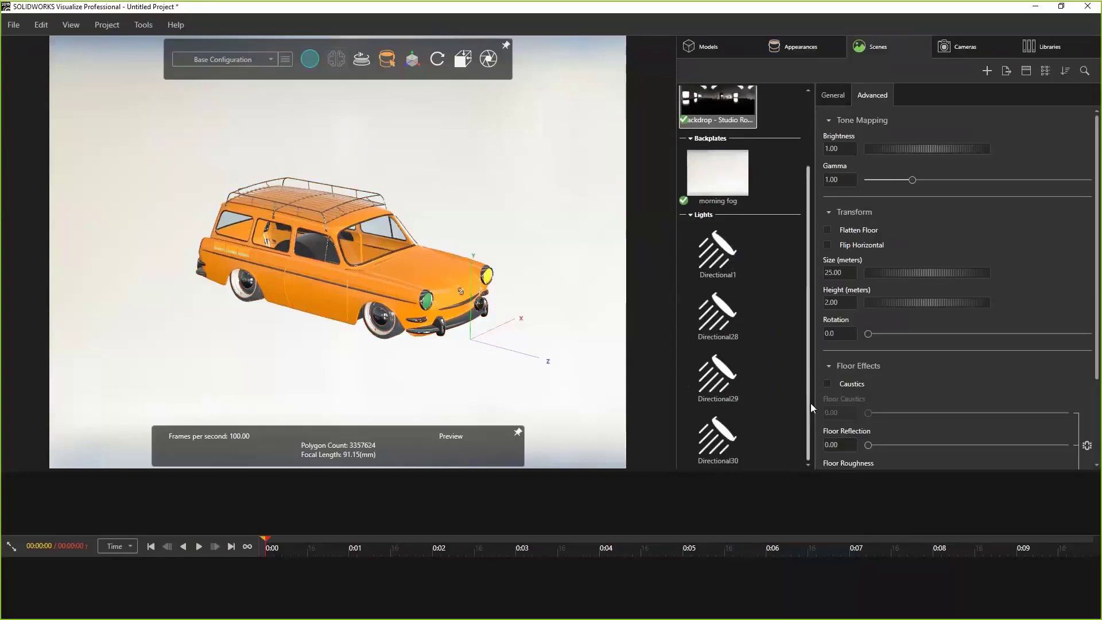
pyautogui.click(966, 46)
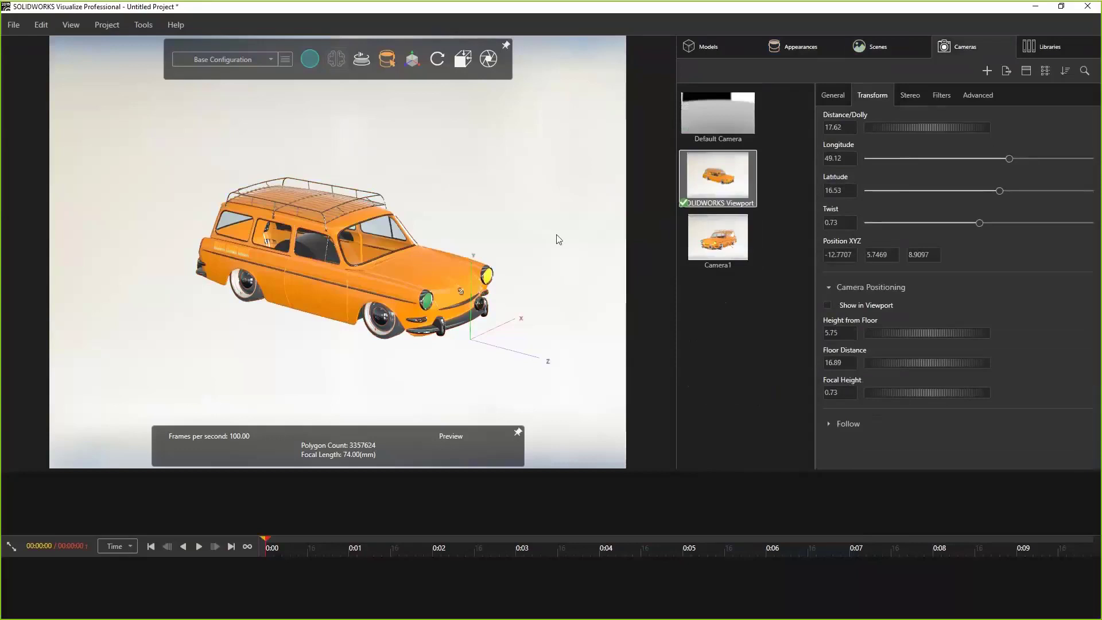
# Step: Examine the headlights and fog light on the car's front end close up and from the side
pyautogui.scroll(10, 559, 238)
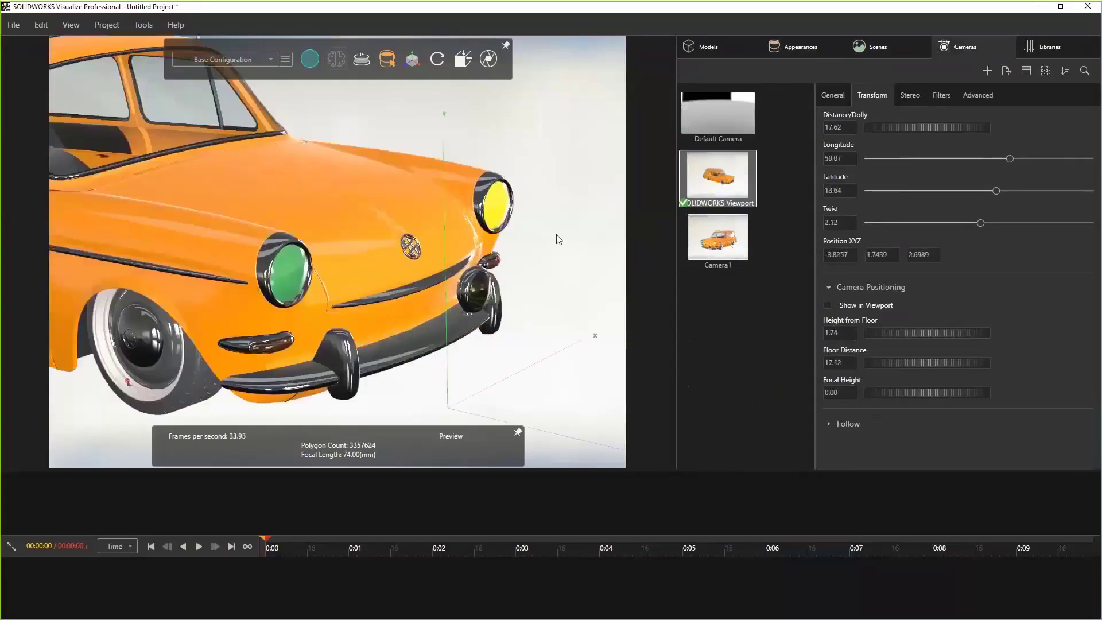
pyautogui.moveTo(558, 238); pyautogui.dragTo(593, 276)
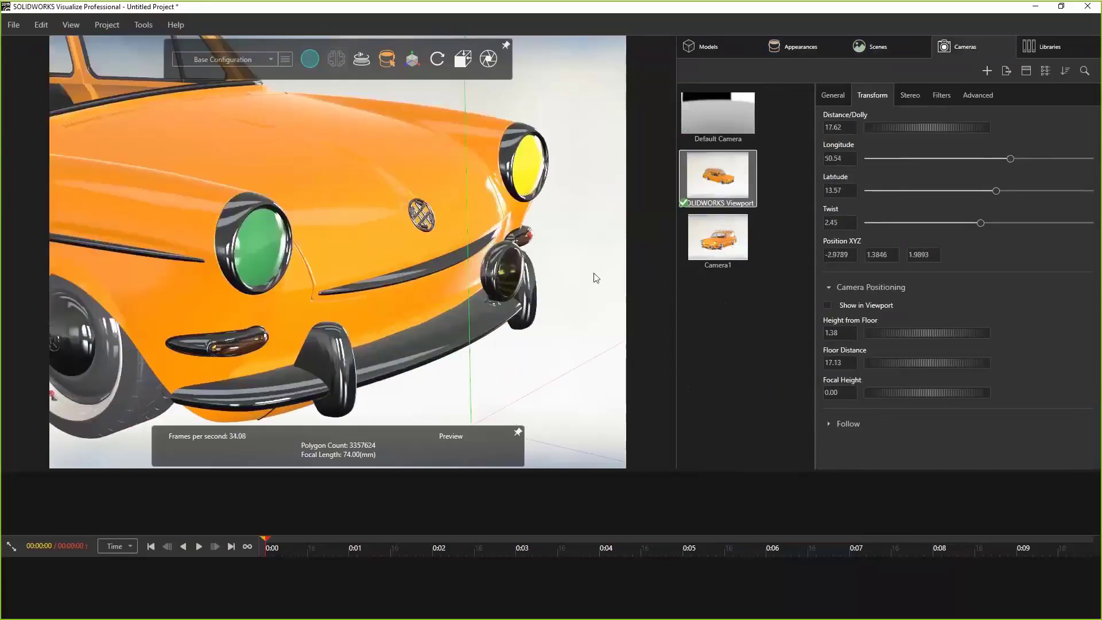
pyautogui.moveTo(586, 274); pyautogui.dragTo(580, 275, button='middle')
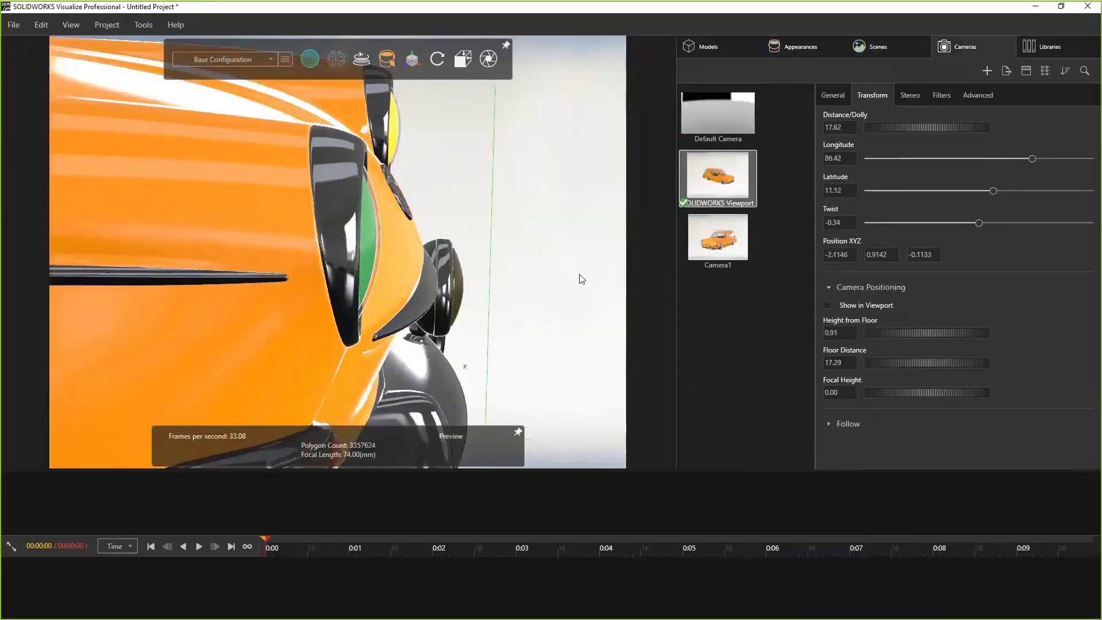
pyautogui.scroll(2, 580, 274)
pyautogui.scroll(5, 580, 274)
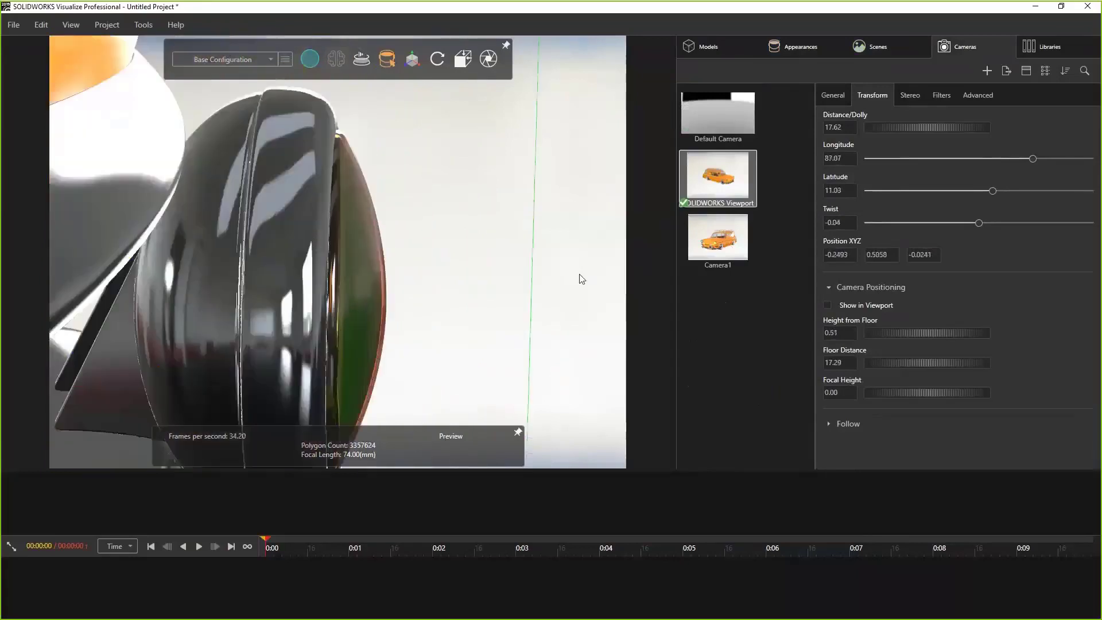
pyautogui.scroll(-1, 580, 275)
pyautogui.scroll(-3, 580, 274)
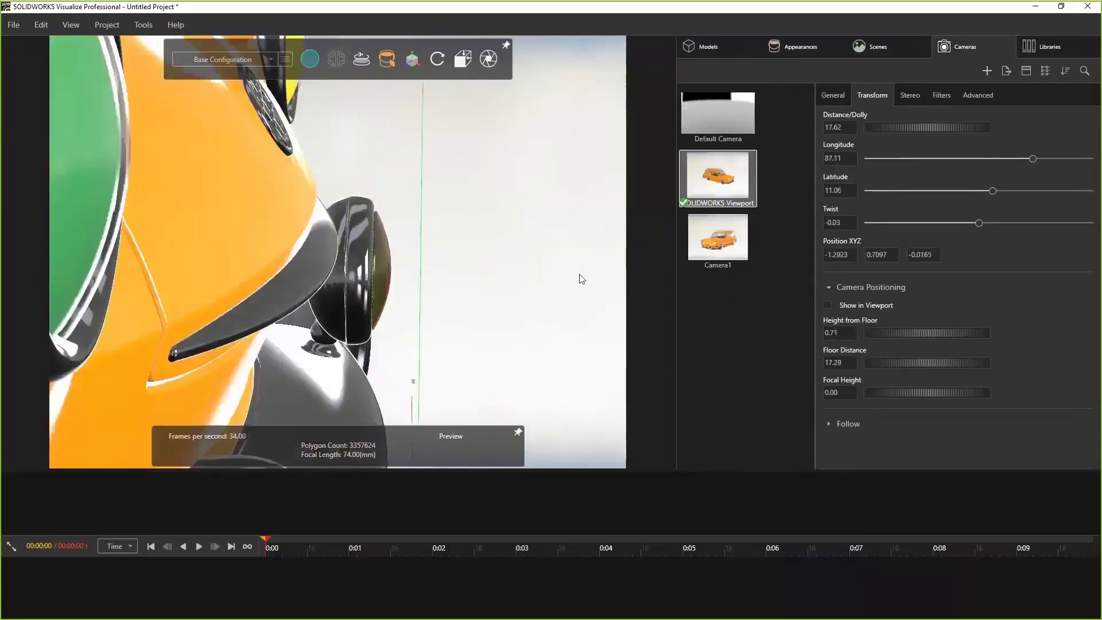
pyautogui.moveTo(527, 264); pyautogui.dragTo(527, 265, button='middle')
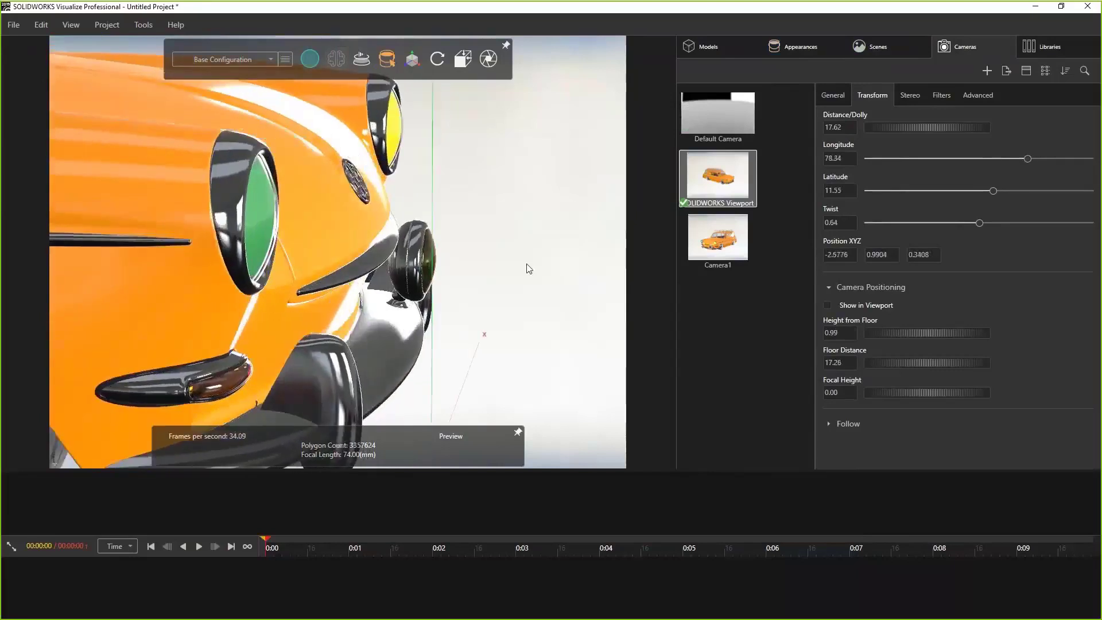
pyautogui.moveTo(614, 254); pyautogui.dragTo(613, 253, button='middle')
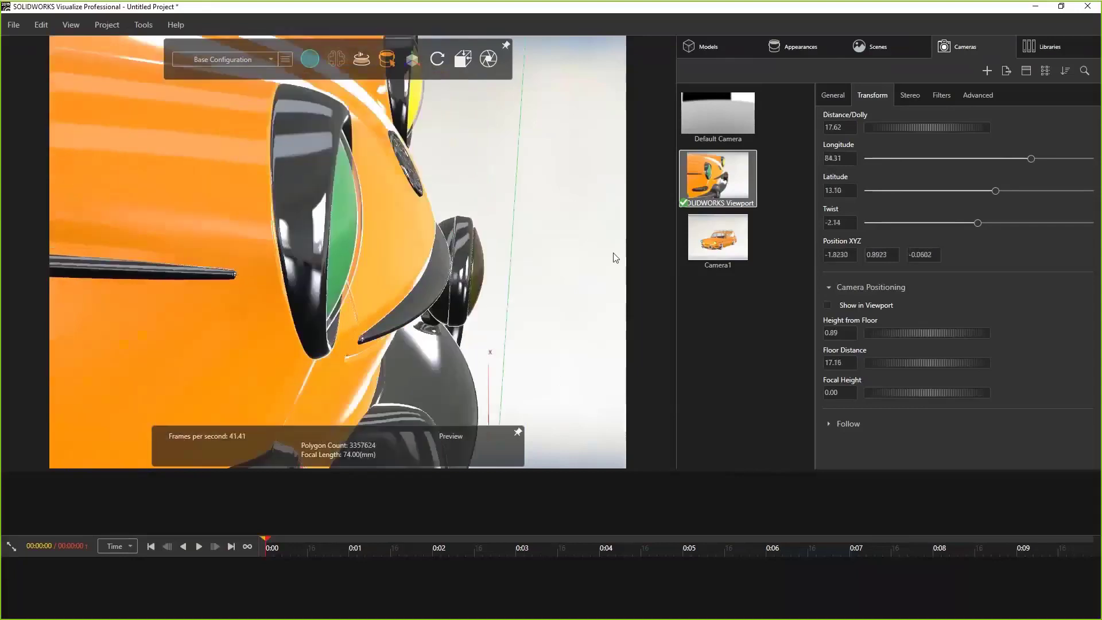
# Step: Hide the clear glass part in front of the green headlight lens
pyautogui.rightClick(349, 225)
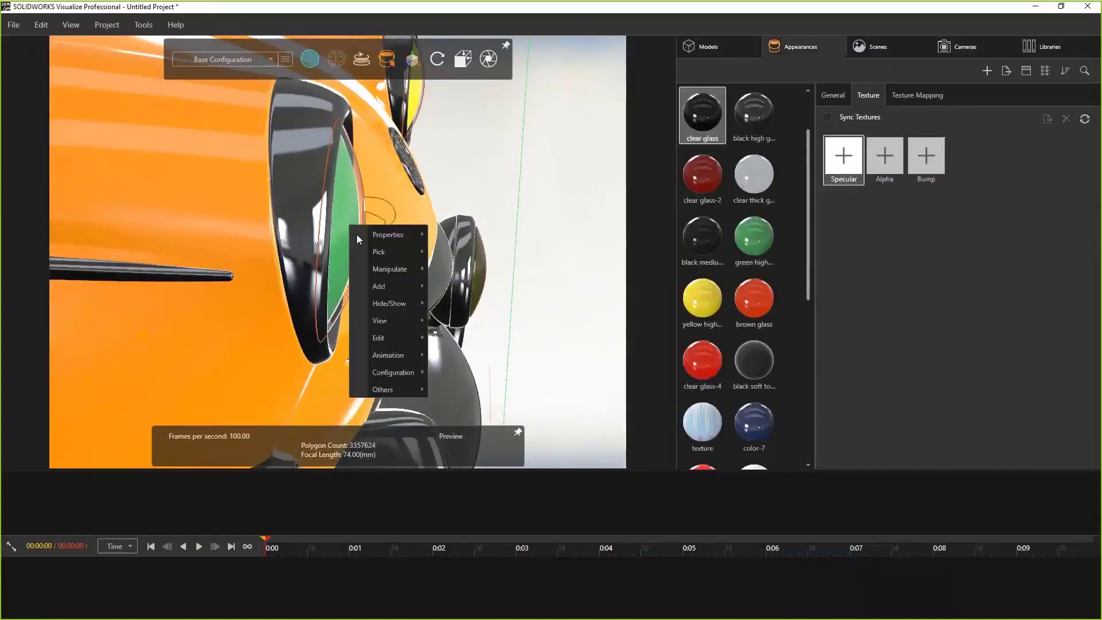
pyautogui.moveTo(387, 307)
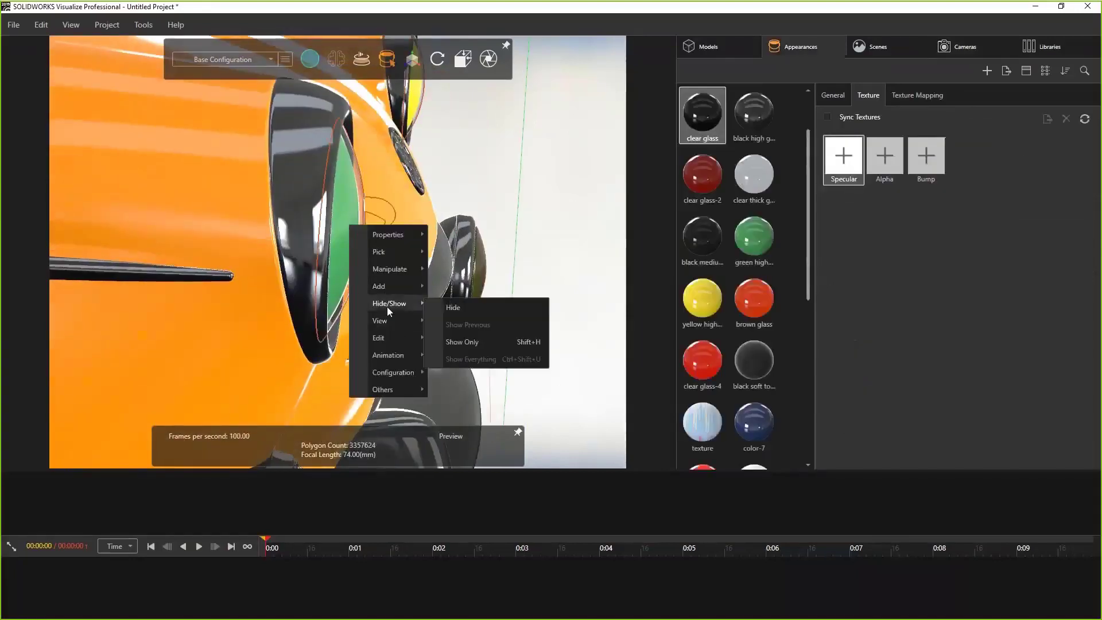
pyautogui.click(456, 310)
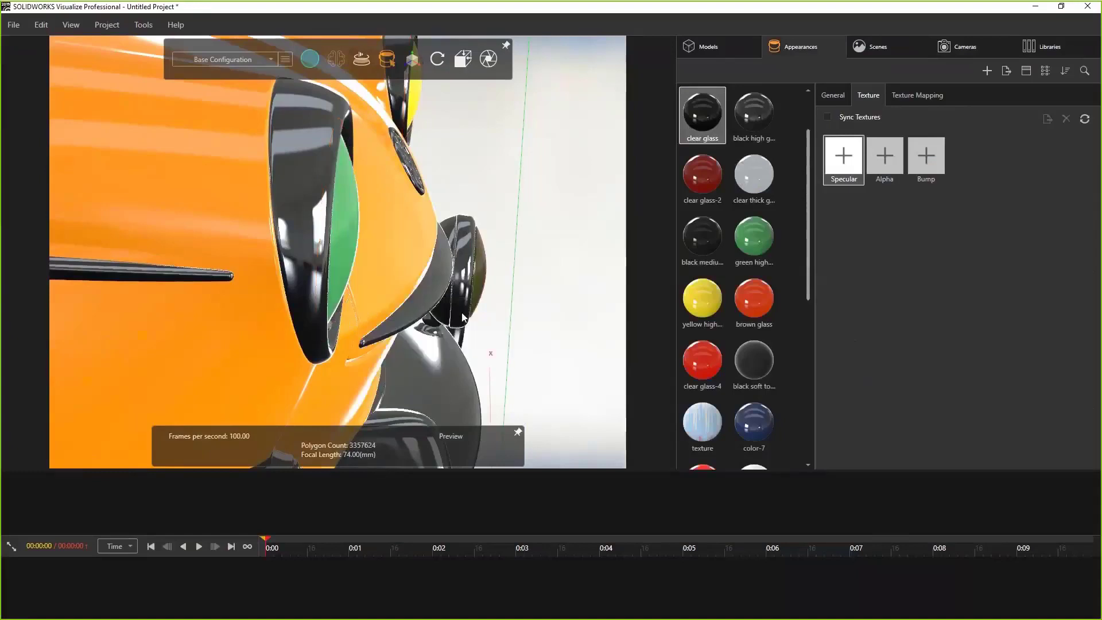
pyautogui.click(585, 241)
pyautogui.scroll(-3, 593, 241)
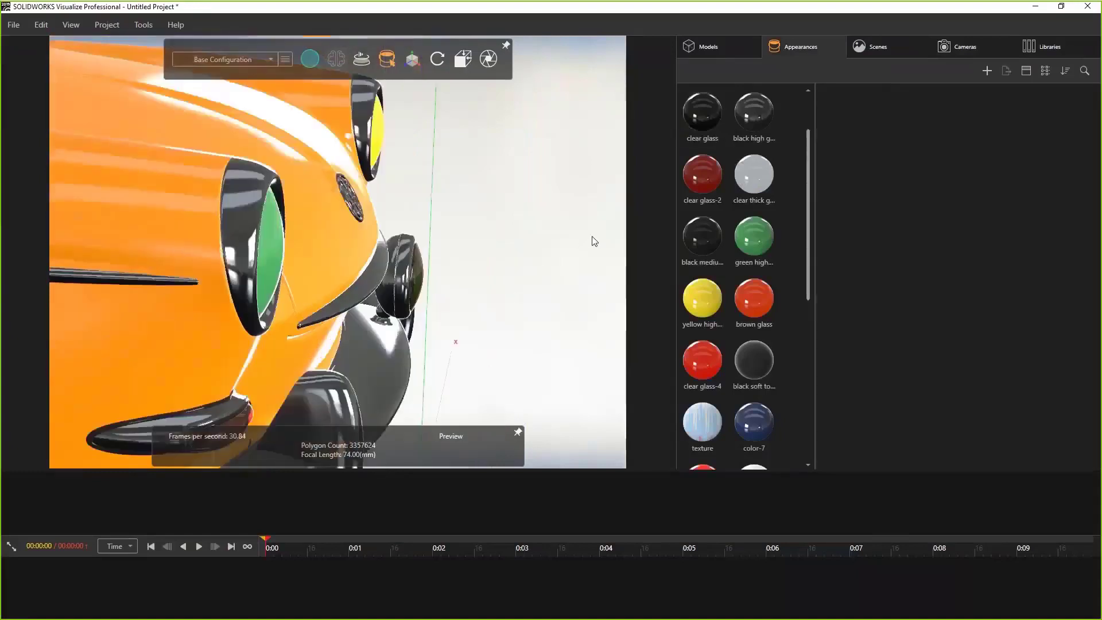
# Step: Apply the window glass appearance from the local Glass library to the green headlight lens
pyautogui.click(1045, 46)
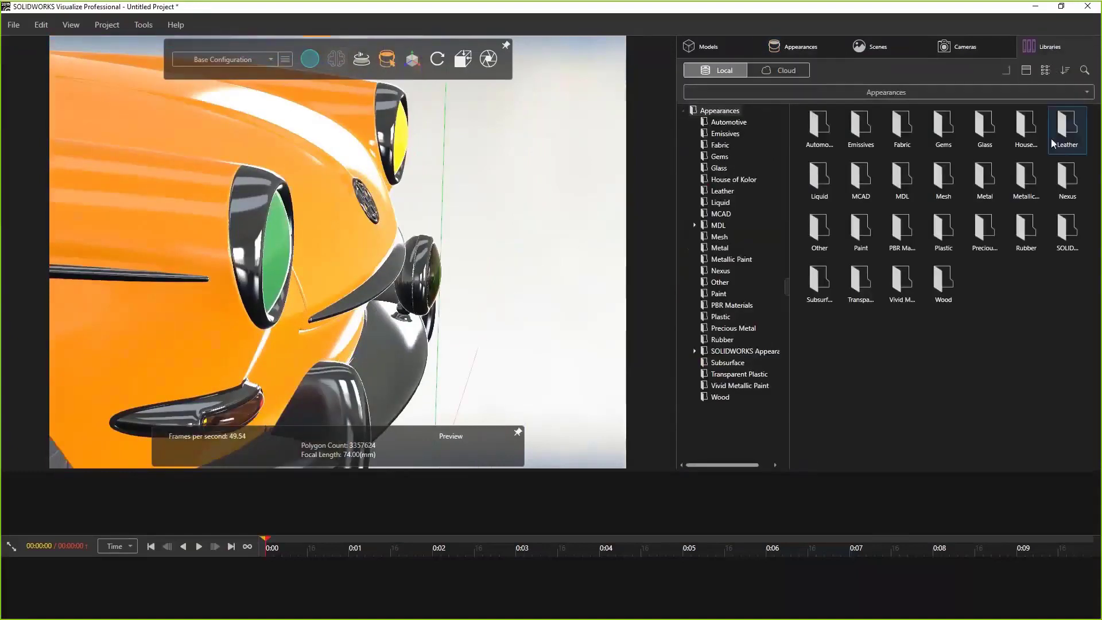
pyautogui.click(717, 168)
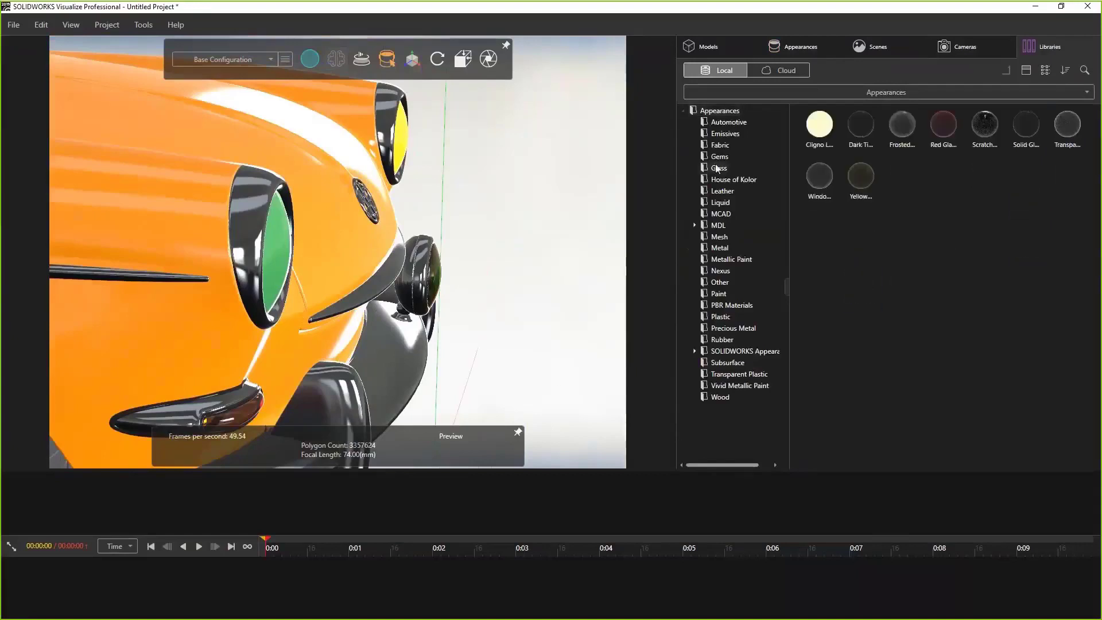
pyautogui.moveTo(820, 182); pyautogui.dragTo(289, 257)
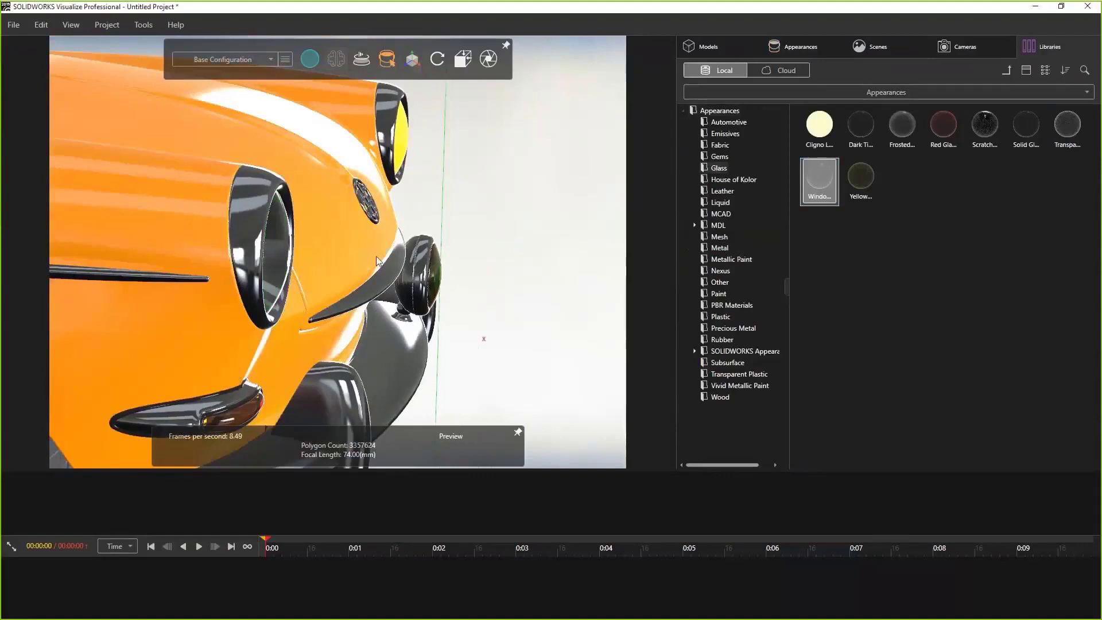
# Step: Load Headlight_Normal.tif from the Fog Light folder as the bump texture of the headlight's Window Glass appearance
pyautogui.moveTo(597, 261); pyautogui.dragTo(542, 262, button='middle')
pyautogui.scroll(4, 543, 261)
pyautogui.scroll(2, 542, 261)
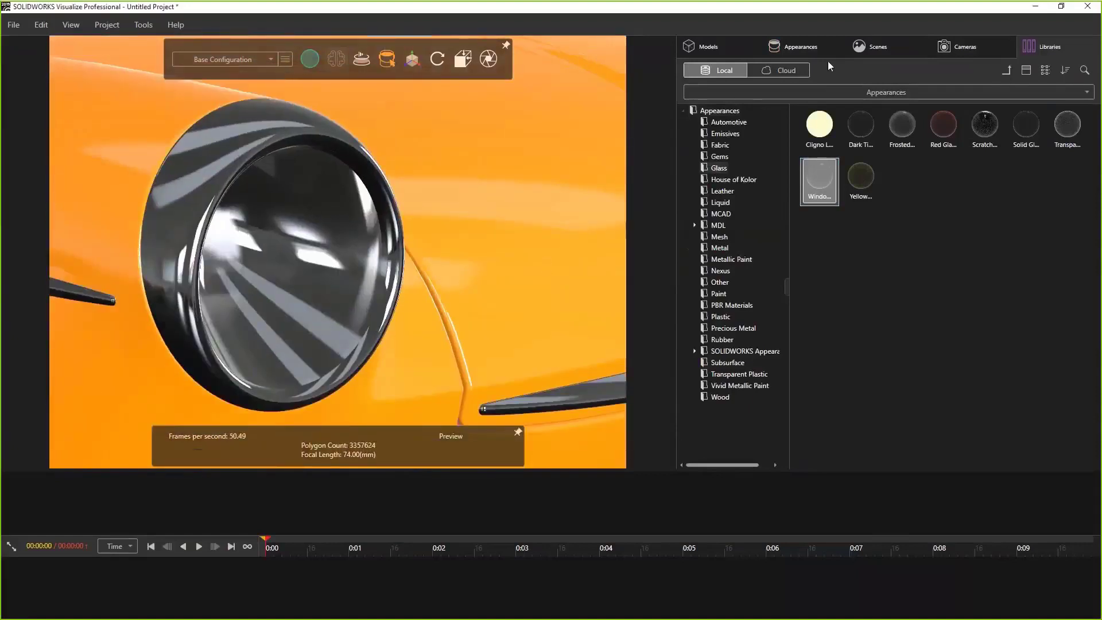
pyautogui.click(803, 46)
pyautogui.moveTo(812, 138); pyautogui.dragTo(817, 340)
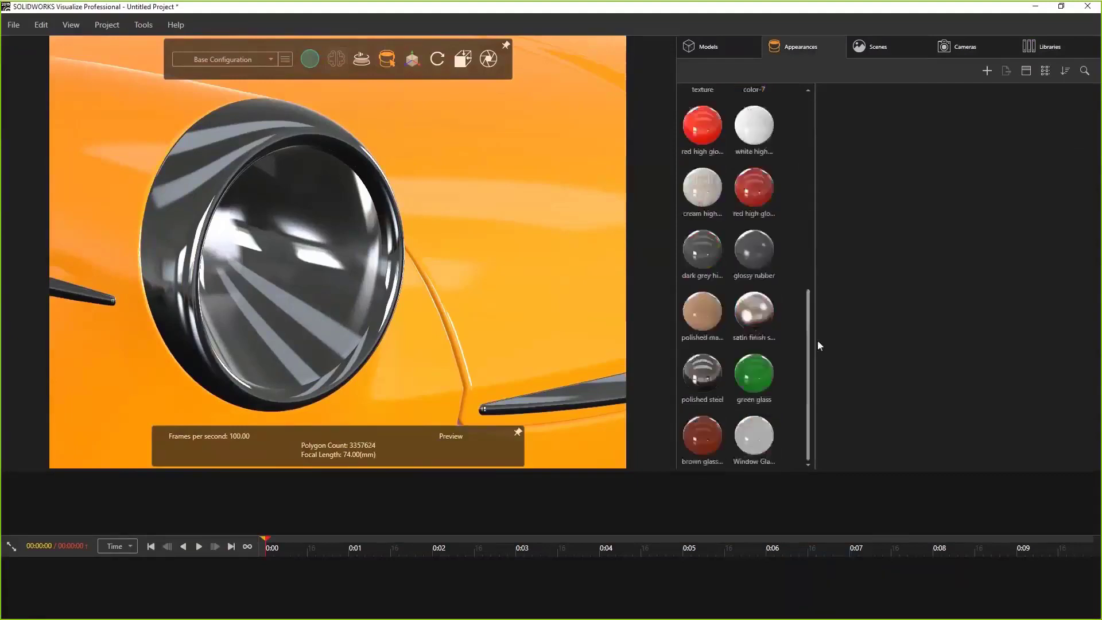
pyautogui.click(754, 435)
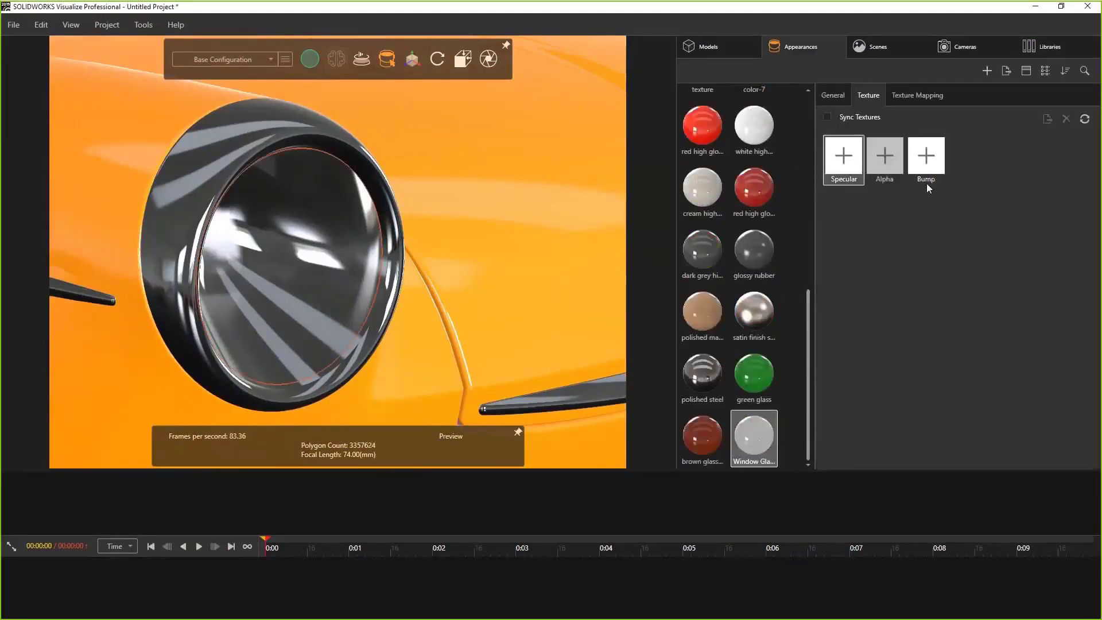
pyautogui.click(926, 168)
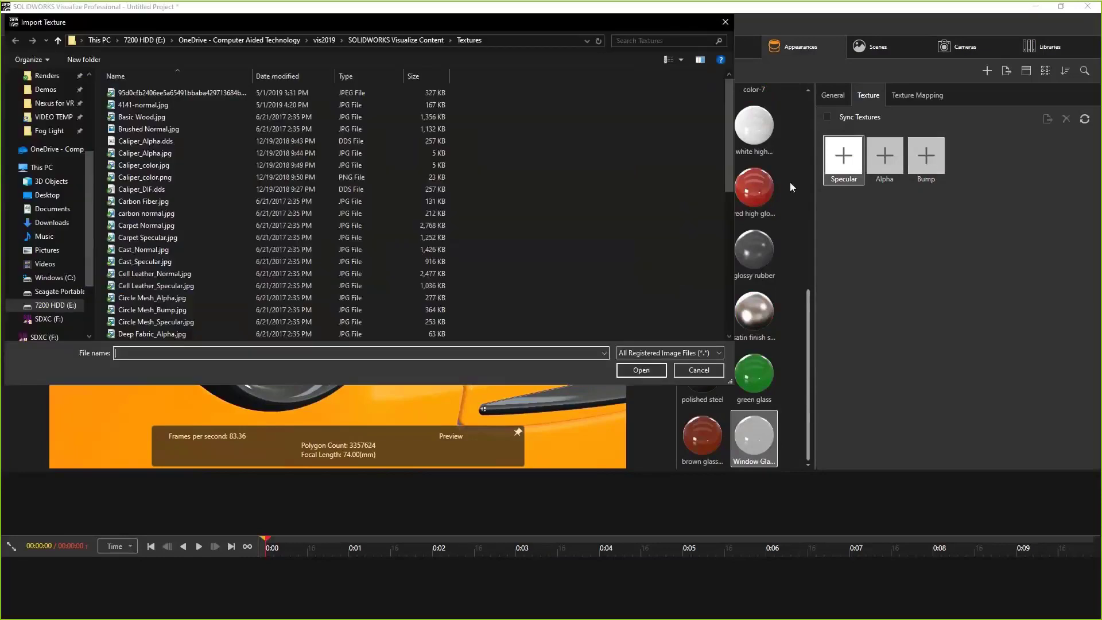
pyautogui.click(50, 131)
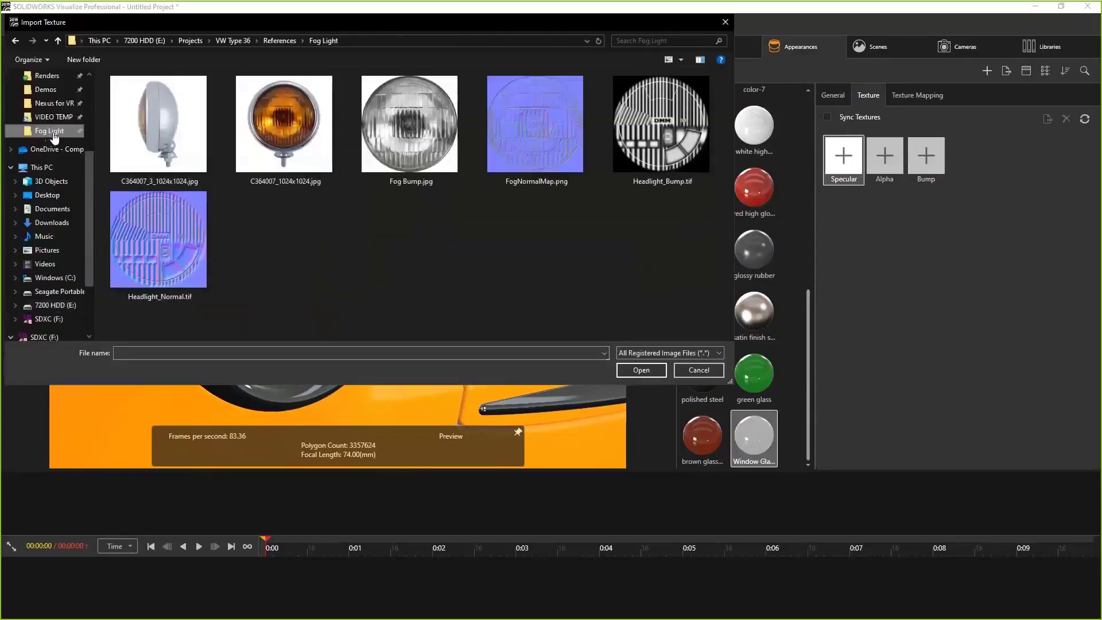
pyautogui.click(158, 241)
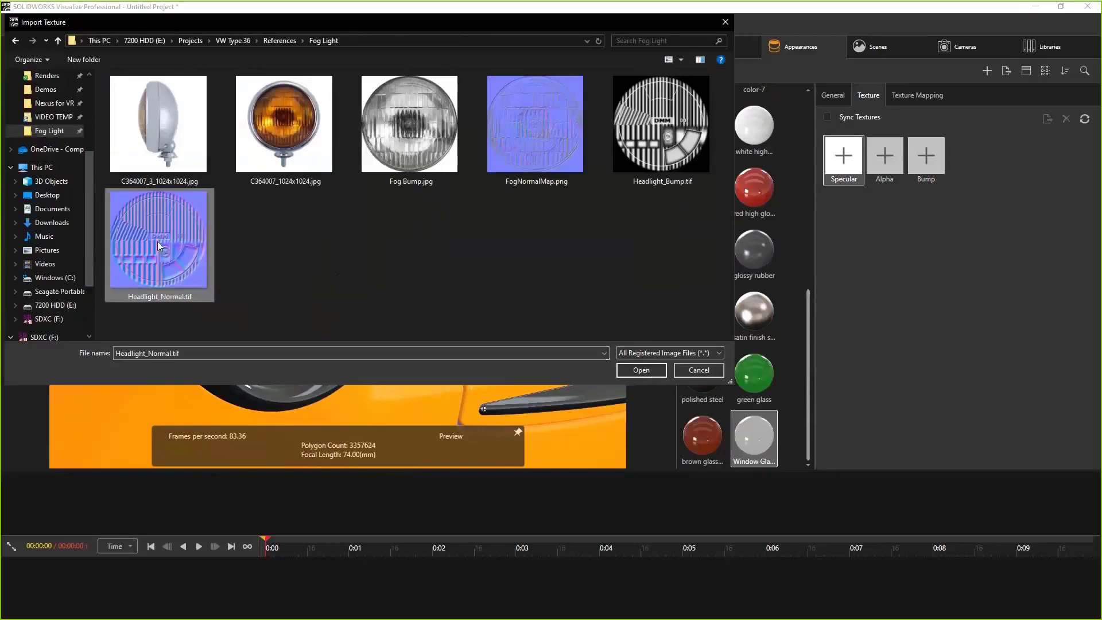
pyautogui.click(641, 370)
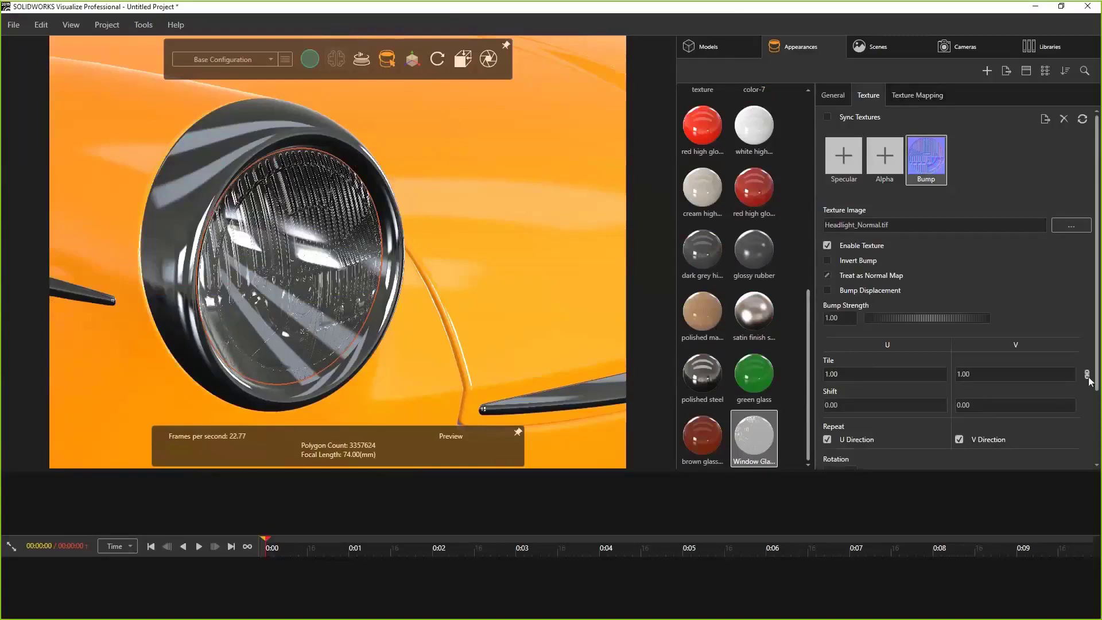
# Step: Set the headlight bump texture's U tile to -1 independently of V and treat the texture as a normal map
pyautogui.click(838, 374)
pyautogui.write('-1')
pyautogui.press('Tab')
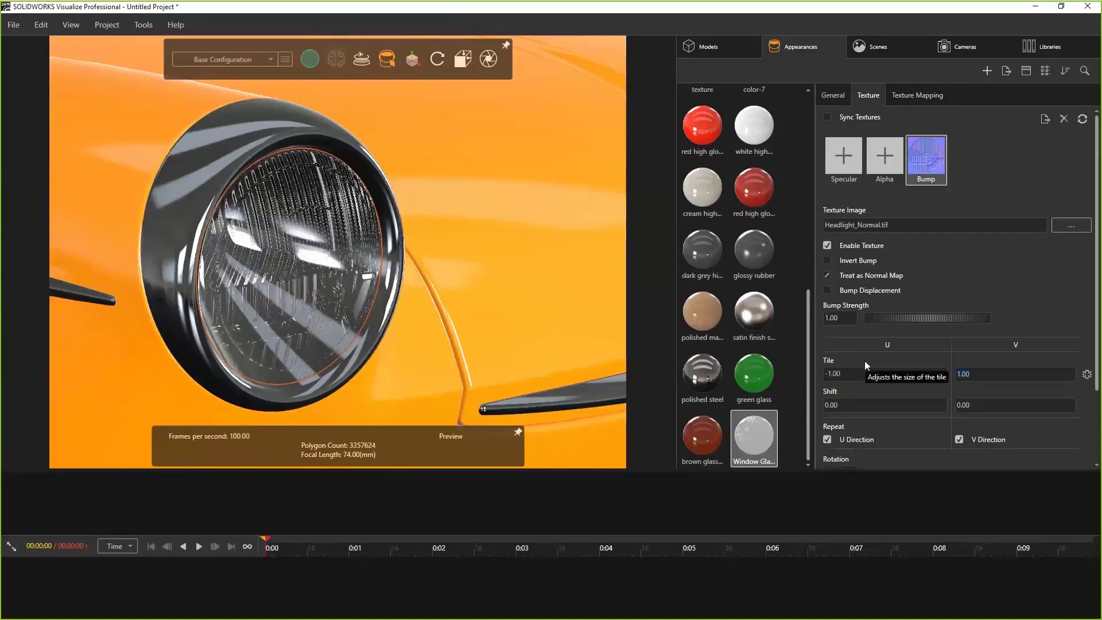
pyautogui.moveTo(492, 357); pyautogui.dragTo(628, 336, button='middle')
pyautogui.click(827, 276)
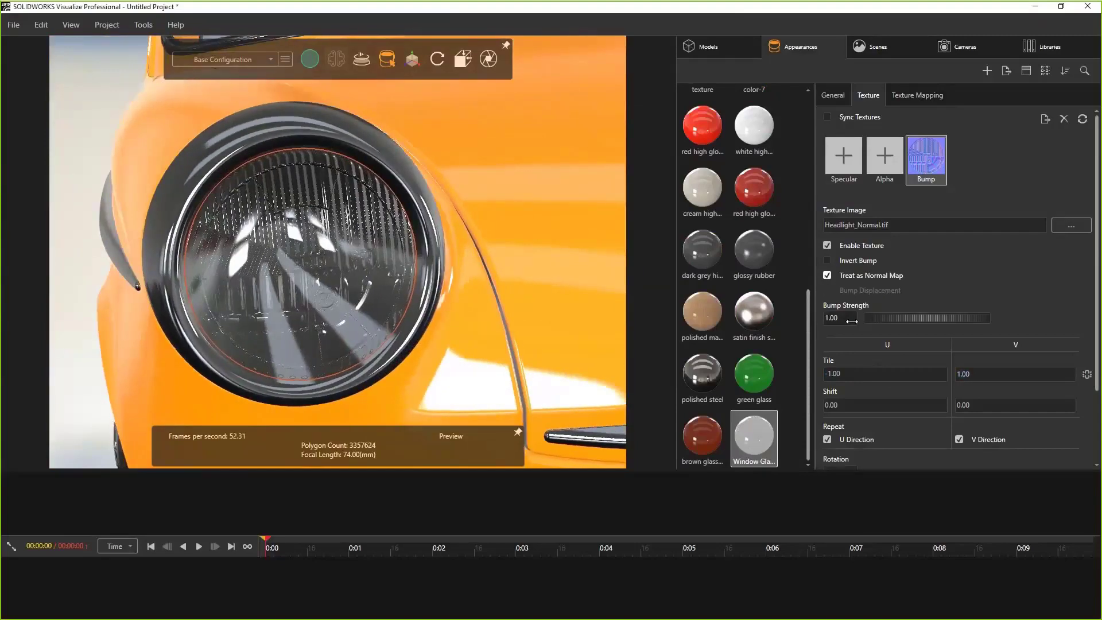
# Step: Compare bump strengths of 1.5 and 1 on the headlight glass, ending with a strength of 1.5
pyautogui.click(851, 319)
pyautogui.write('1.5')
pyautogui.press('Return')
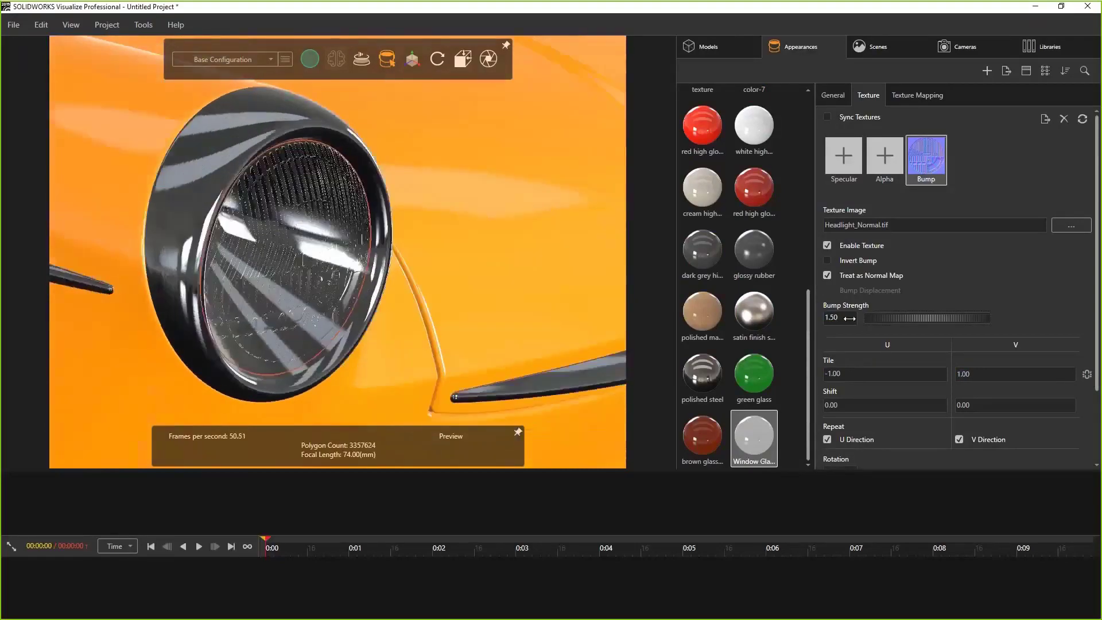
pyautogui.click(839, 315)
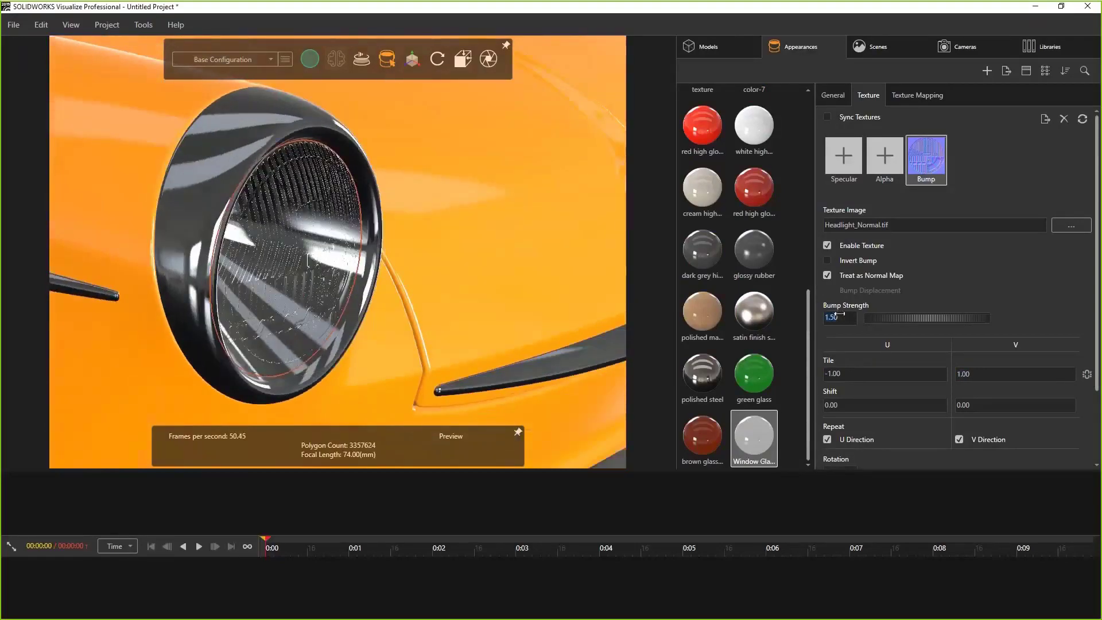
pyautogui.write('1')
pyautogui.press('Return')
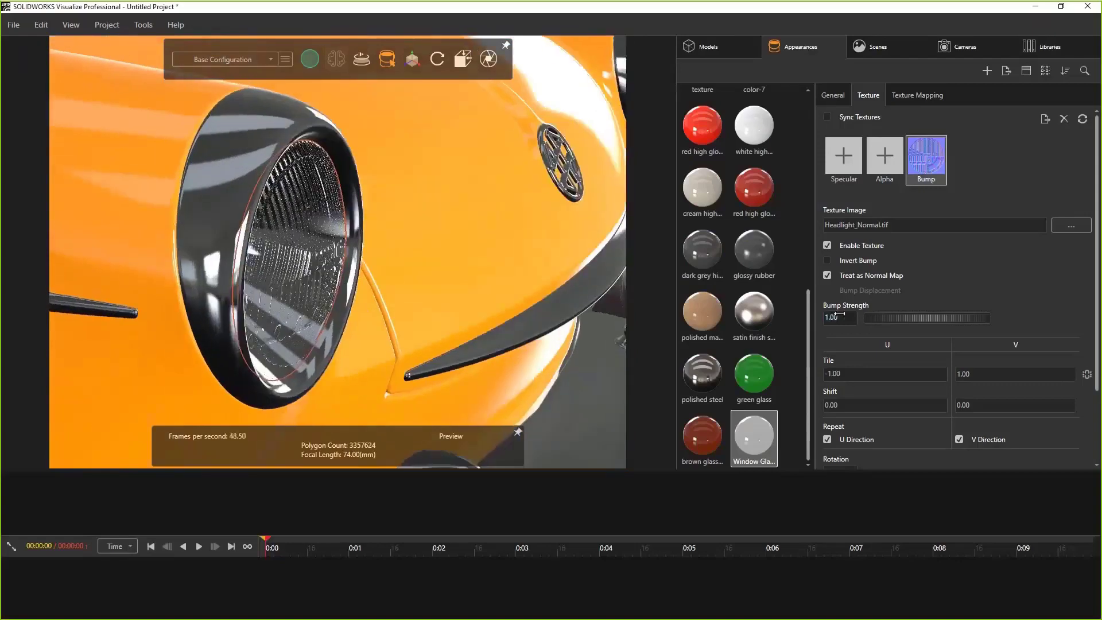
pyautogui.write('1.5')
pyautogui.press('Return')
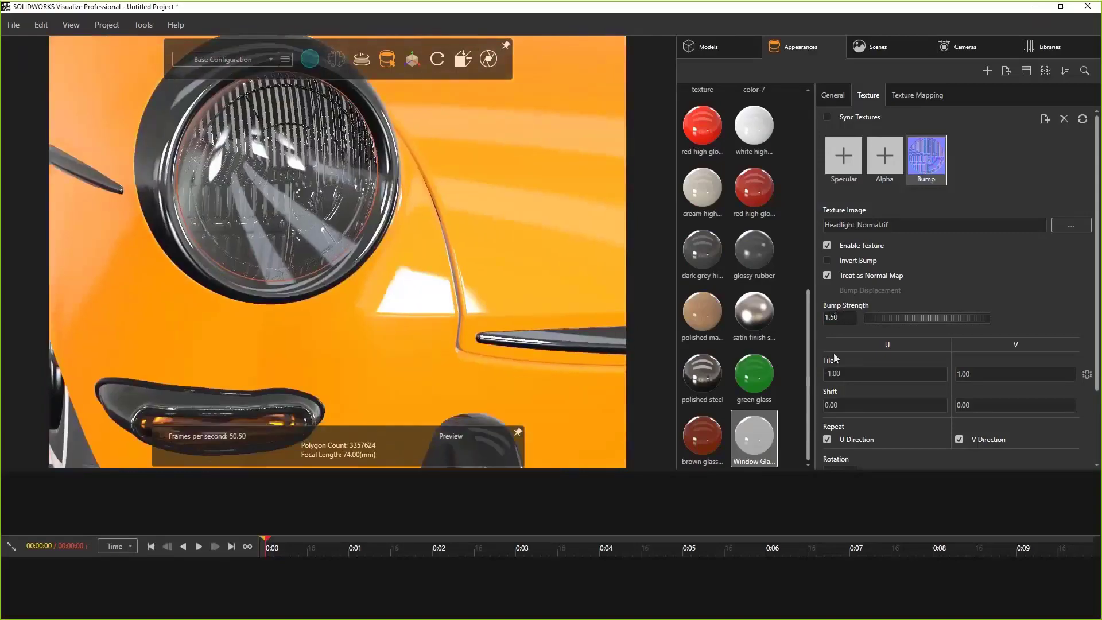
# Step: Make the headlight's Window Glass appearance solid, with an IOR of 1.3 and a color density of 1000 mm
pyautogui.click(833, 95)
pyautogui.click(827, 177)
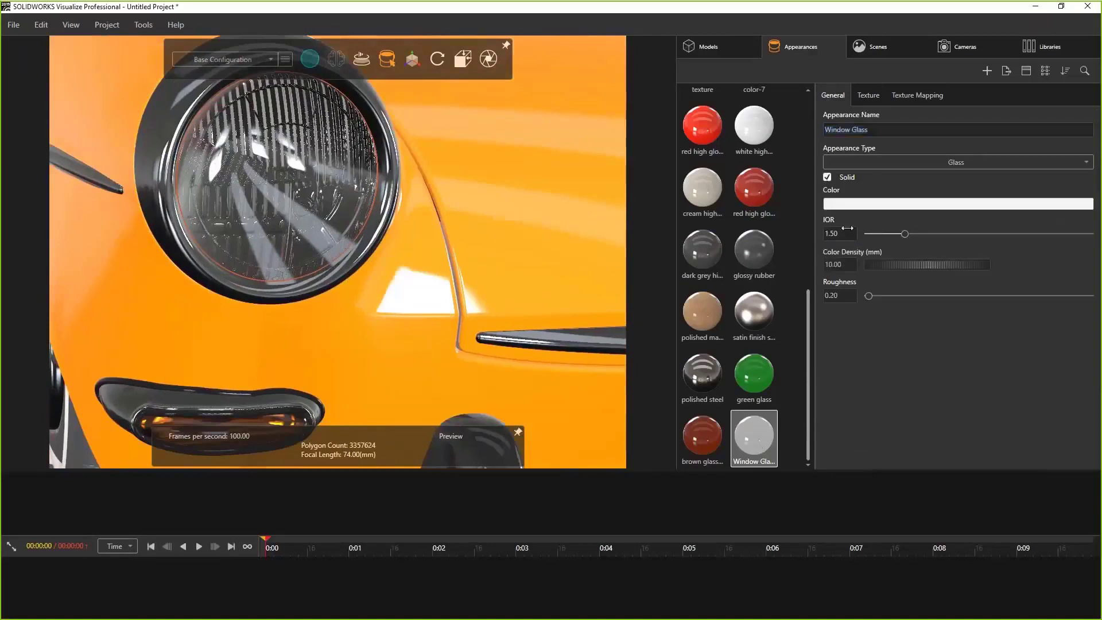
pyautogui.click(848, 231)
pyautogui.write('1.3')
pyautogui.press('Return')
pyautogui.click(842, 264)
pyautogui.write('1000')
pyautogui.press('Return')
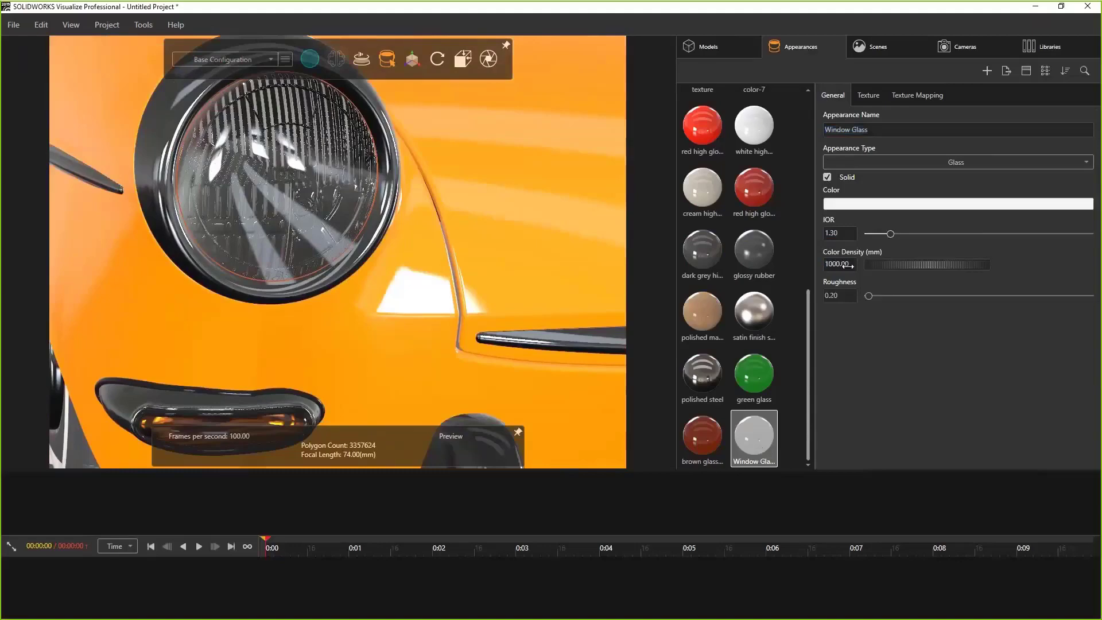
# Step: Apply the project's textured Window Glass appearance to the yellow lens of the other headlight
pyautogui.scroll(-10, 539, 294)
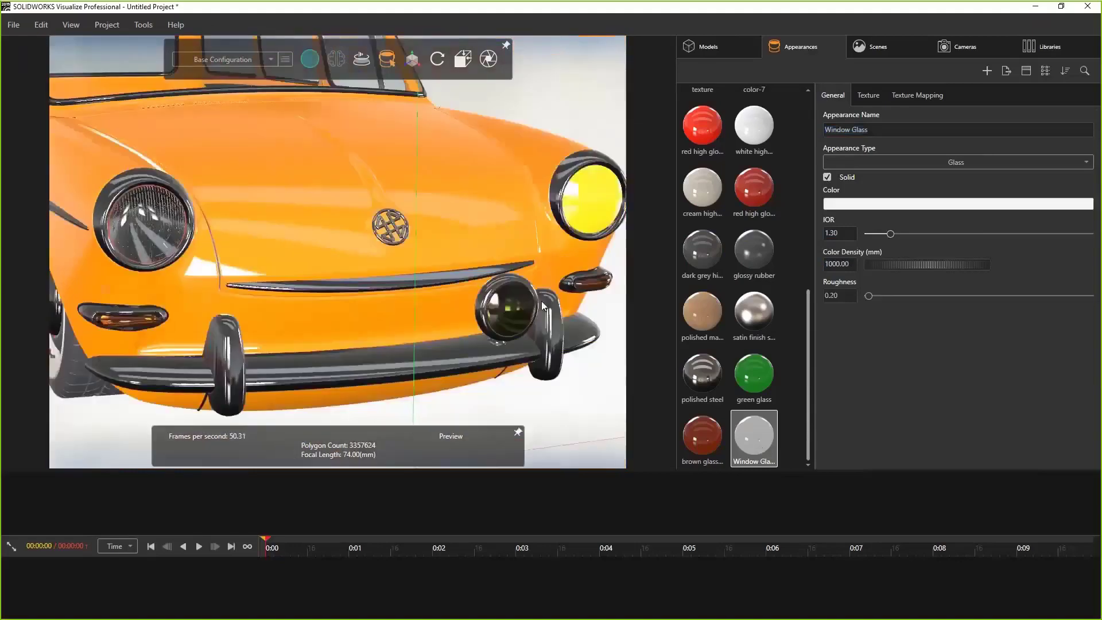
pyautogui.click(584, 398)
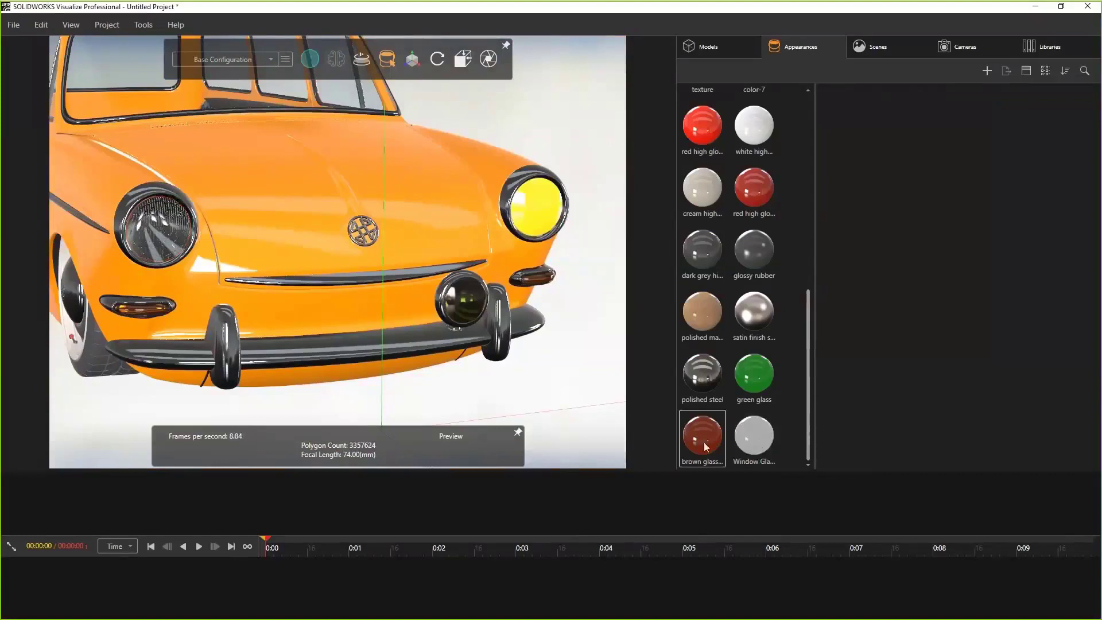
pyautogui.moveTo(746, 443); pyautogui.dragTo(551, 229)
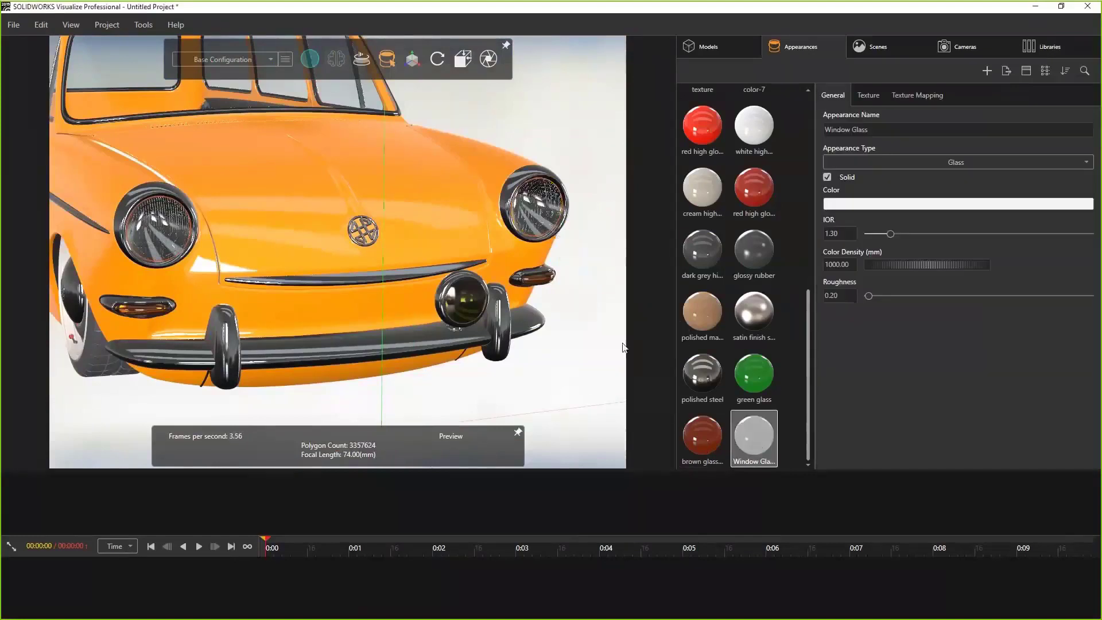
pyautogui.click(606, 431)
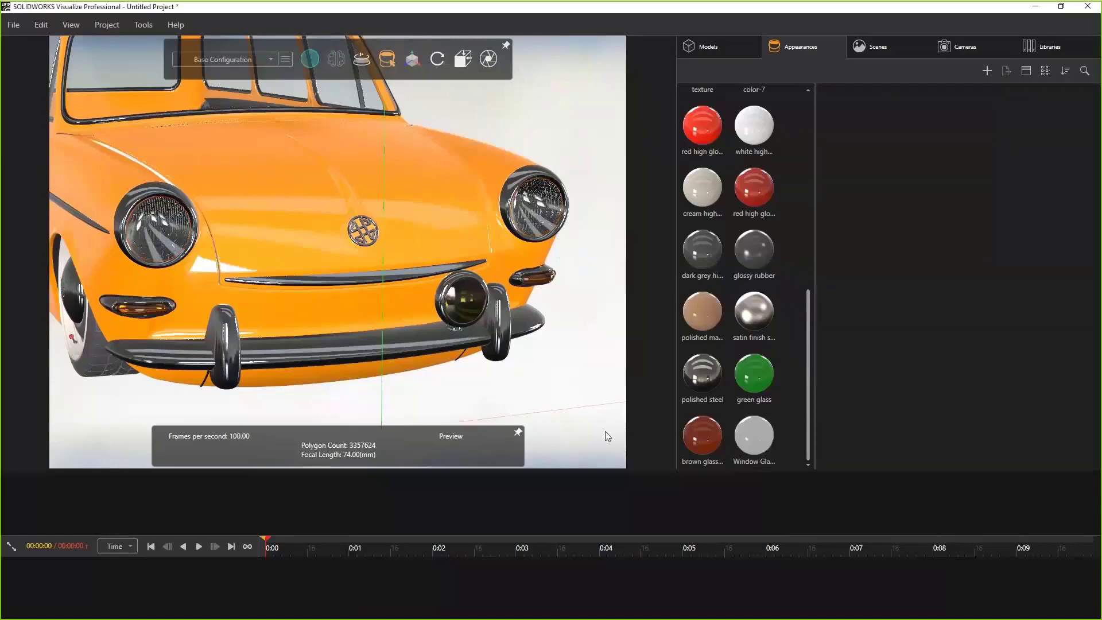
# Step: Hide the brown glass part in front of the fog light's lens
pyautogui.scroll(10, 605, 431)
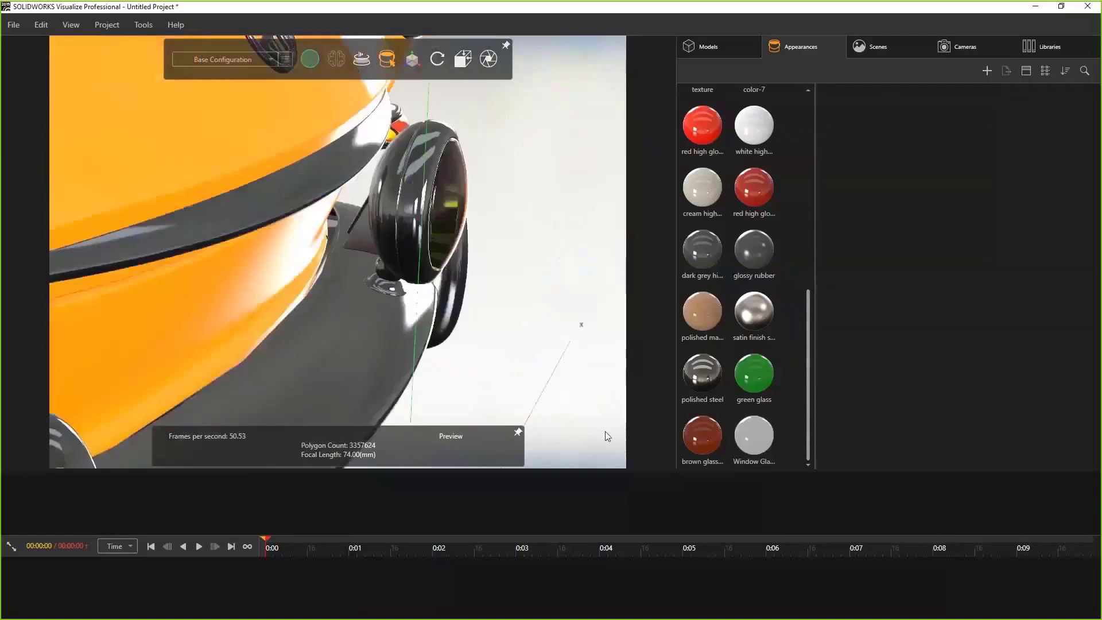
pyautogui.rightClick(449, 219)
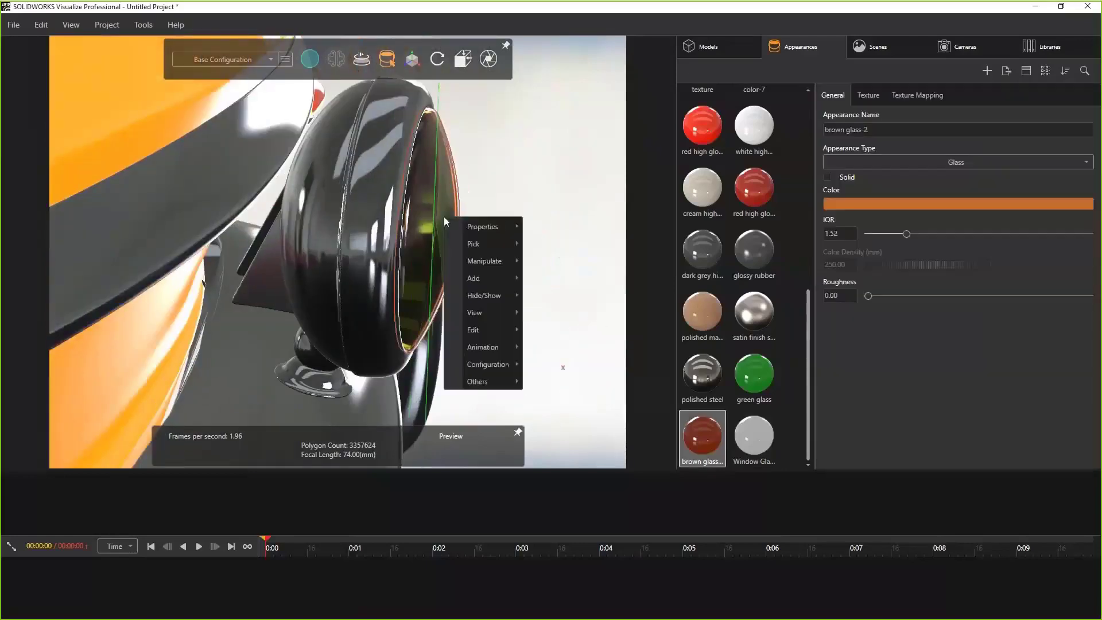
pyautogui.moveTo(486, 294)
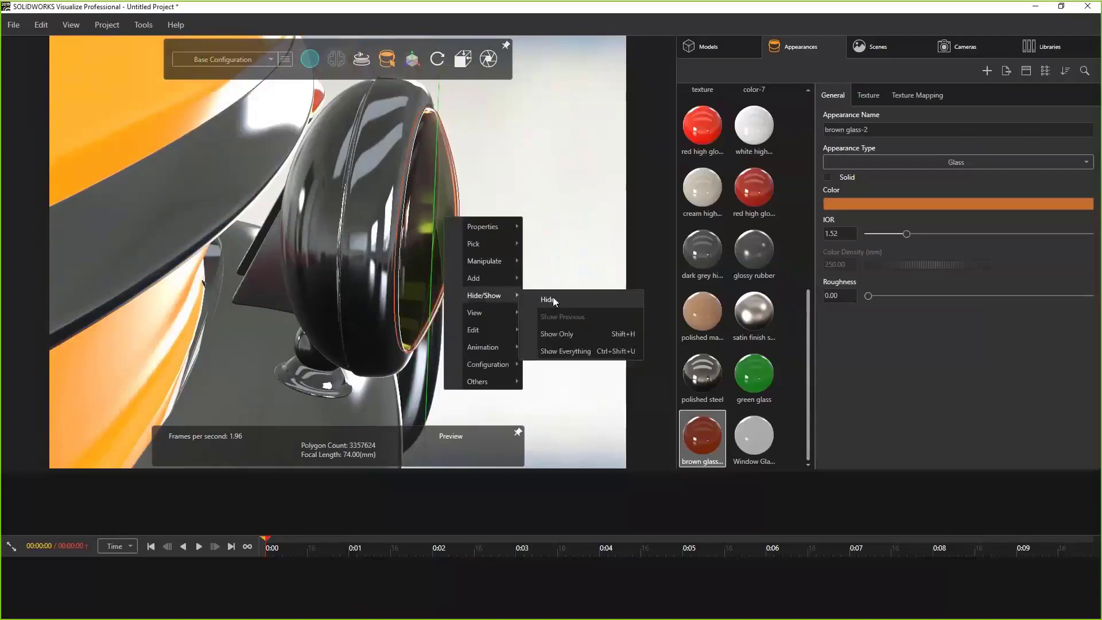
pyautogui.click(551, 298)
# Step: Apply a fresh Window Glass appearance from the local Glass library to the fog light's green lens
pyautogui.scroll(2, 555, 300)
pyautogui.moveTo(553, 297); pyautogui.dragTo(533, 292, button='middle')
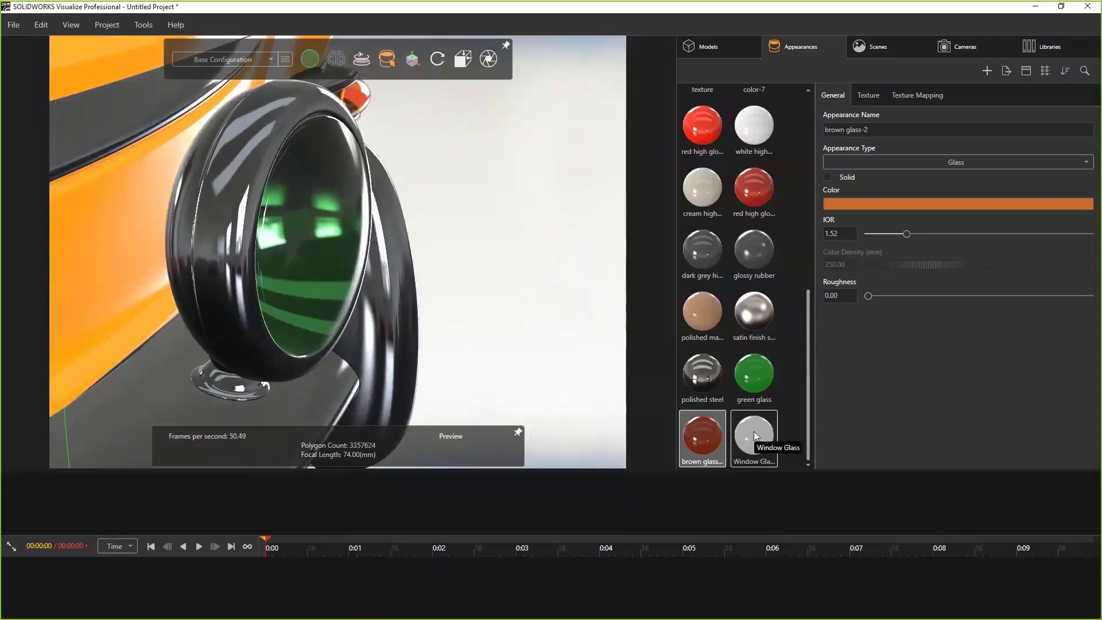
pyautogui.click(1045, 45)
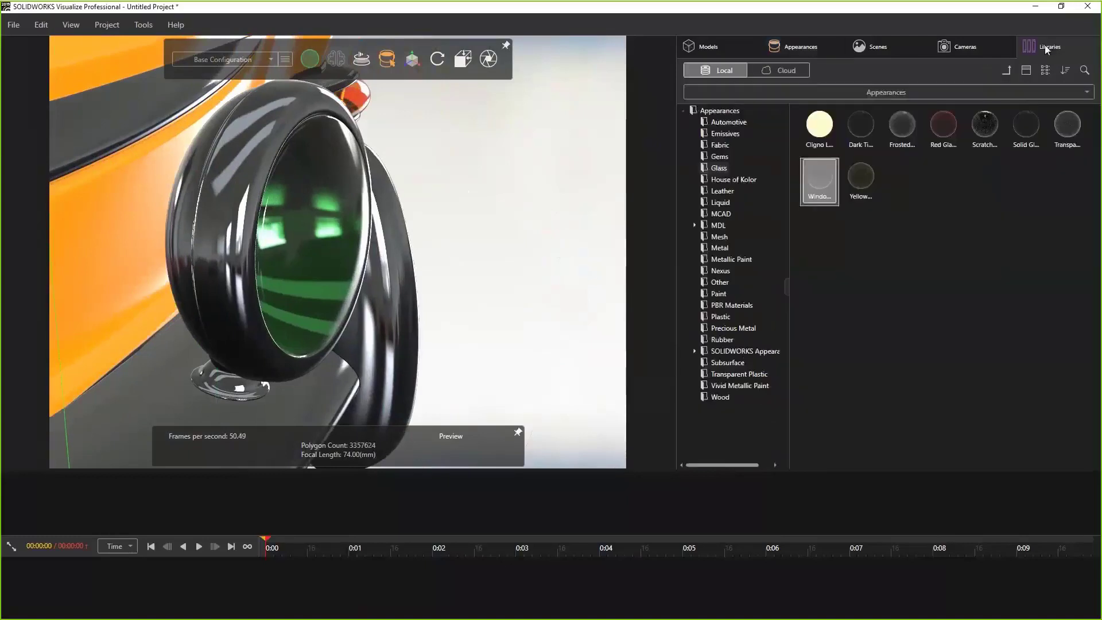
pyautogui.moveTo(819, 181); pyautogui.dragTo(340, 240)
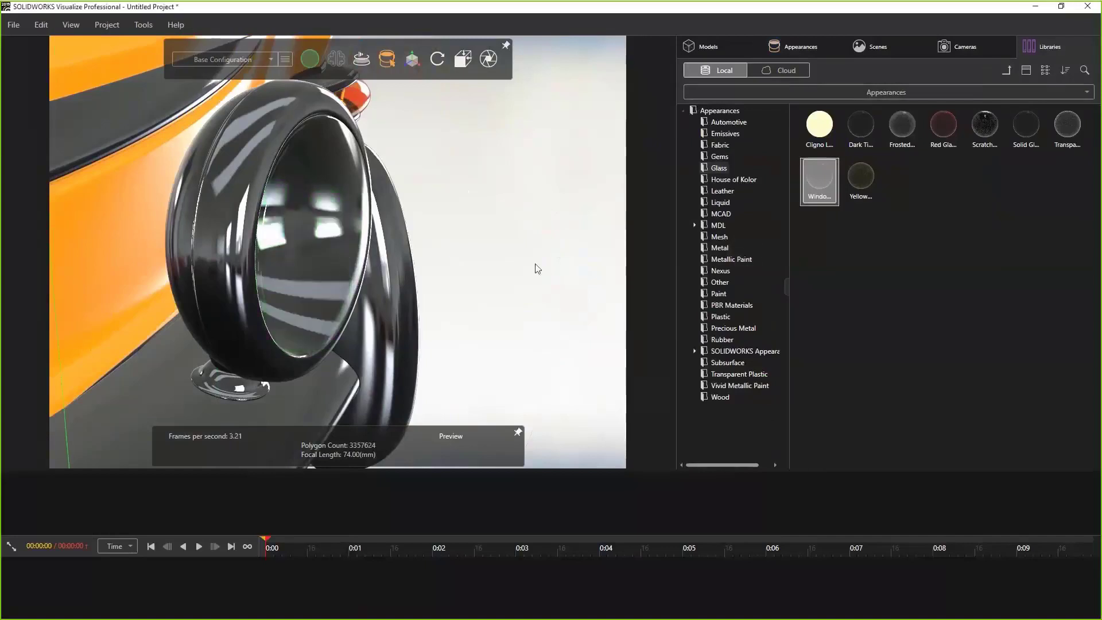
# Step: Load FogNormalMap.png as the bump texture of the fog light's new Window Glass appearance
pyautogui.click(798, 50)
pyautogui.scroll(-1, 756, 376)
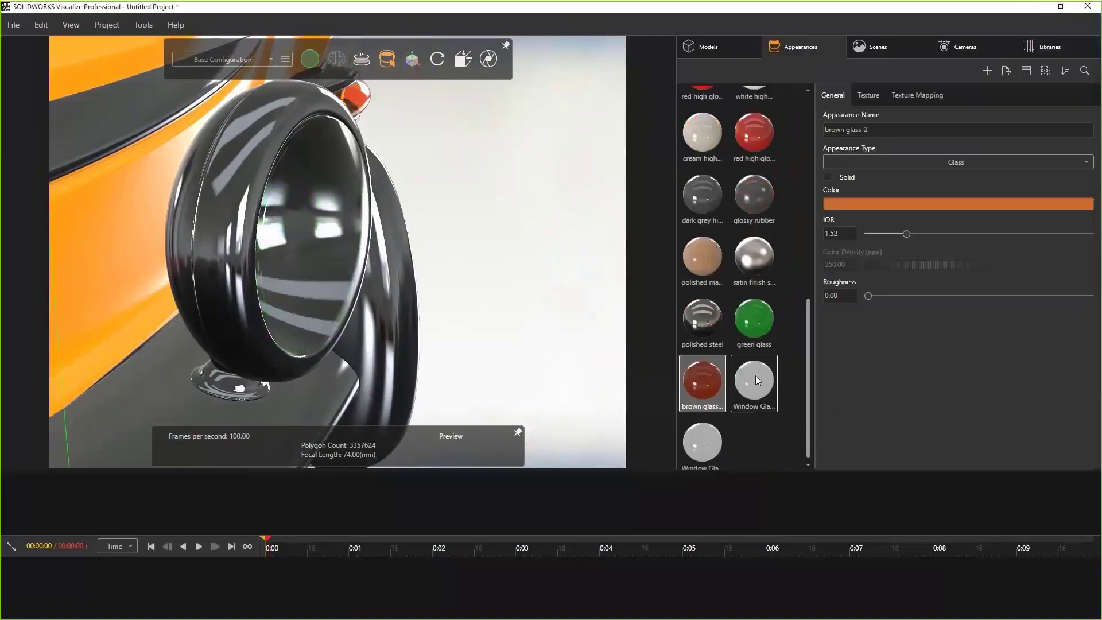
pyautogui.click(720, 441)
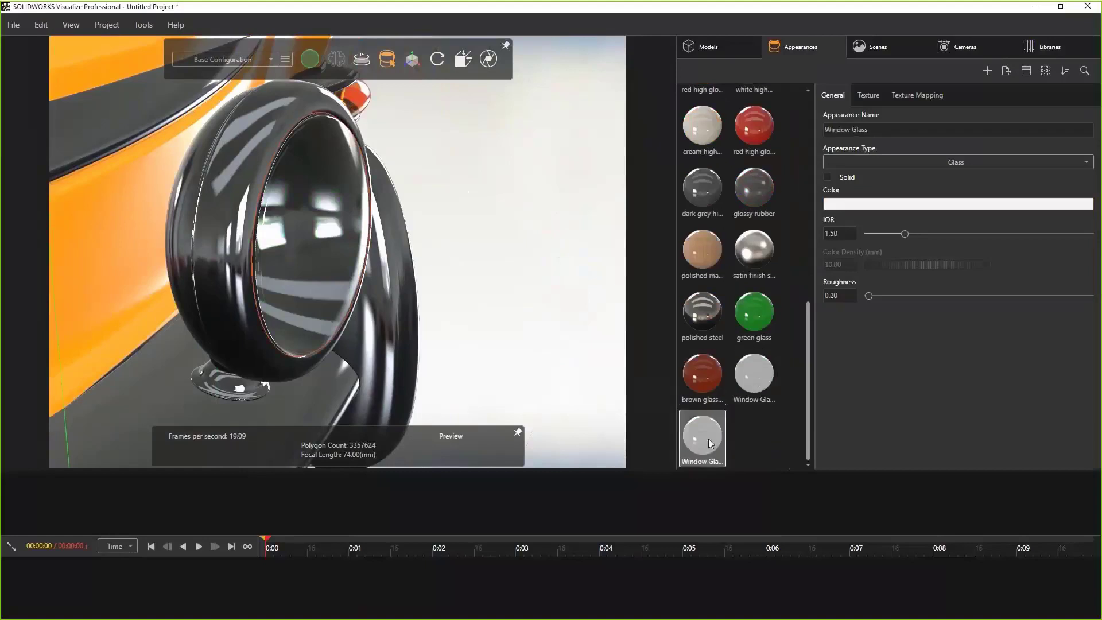
pyautogui.click(869, 95)
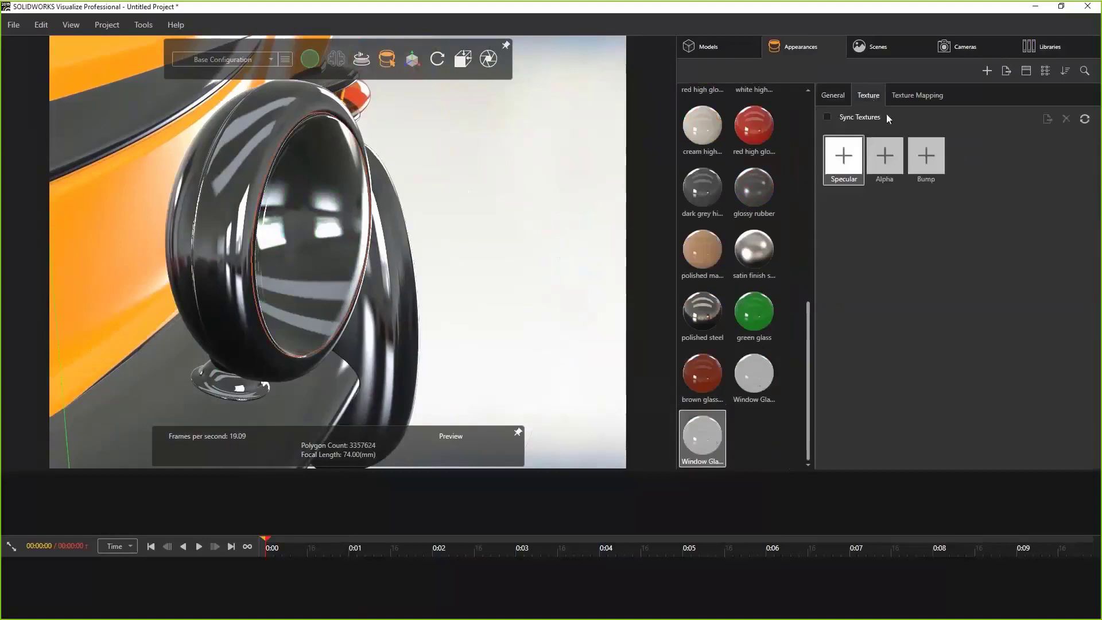
pyautogui.click(927, 156)
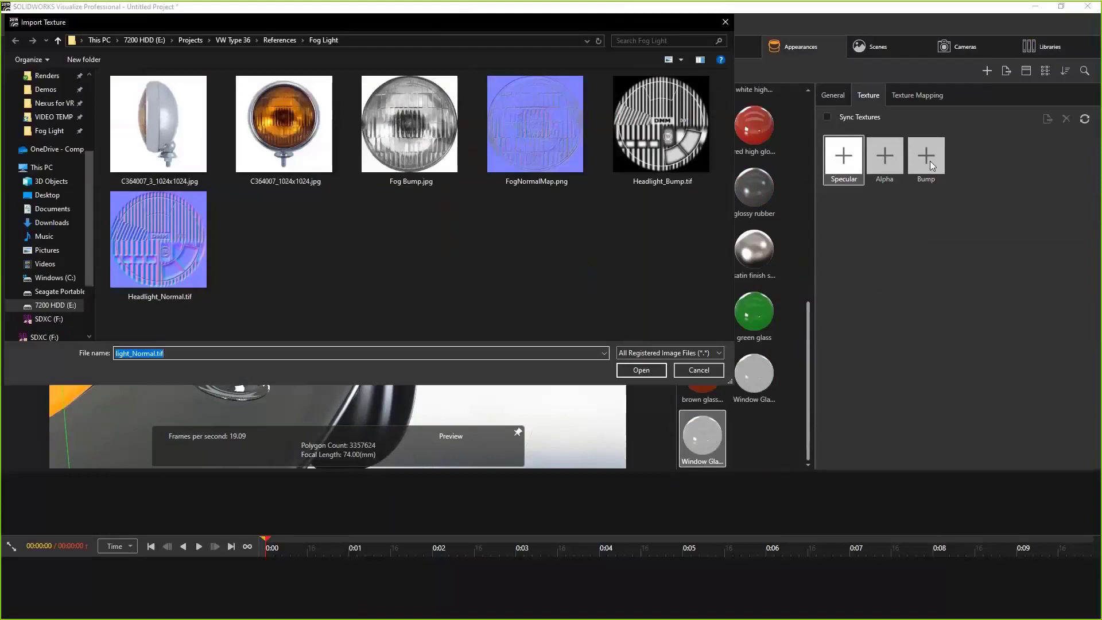
pyautogui.click(548, 140)
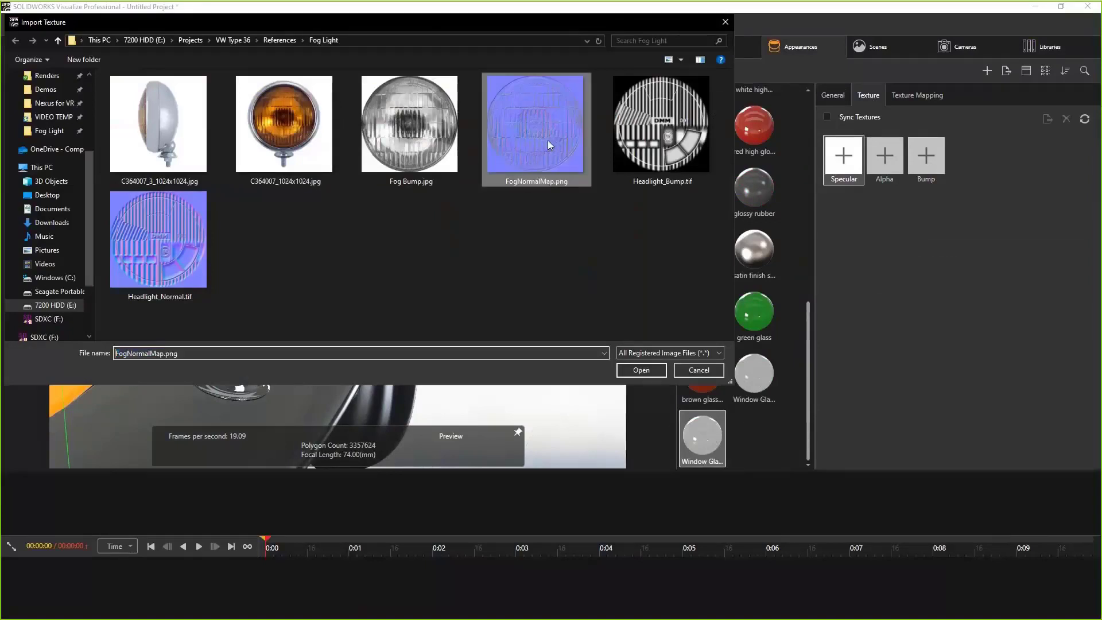
pyautogui.click(635, 370)
# Step: Set the fog light glass's bump texture to be treated as a normal map
pyautogui.scroll(3, 438, 321)
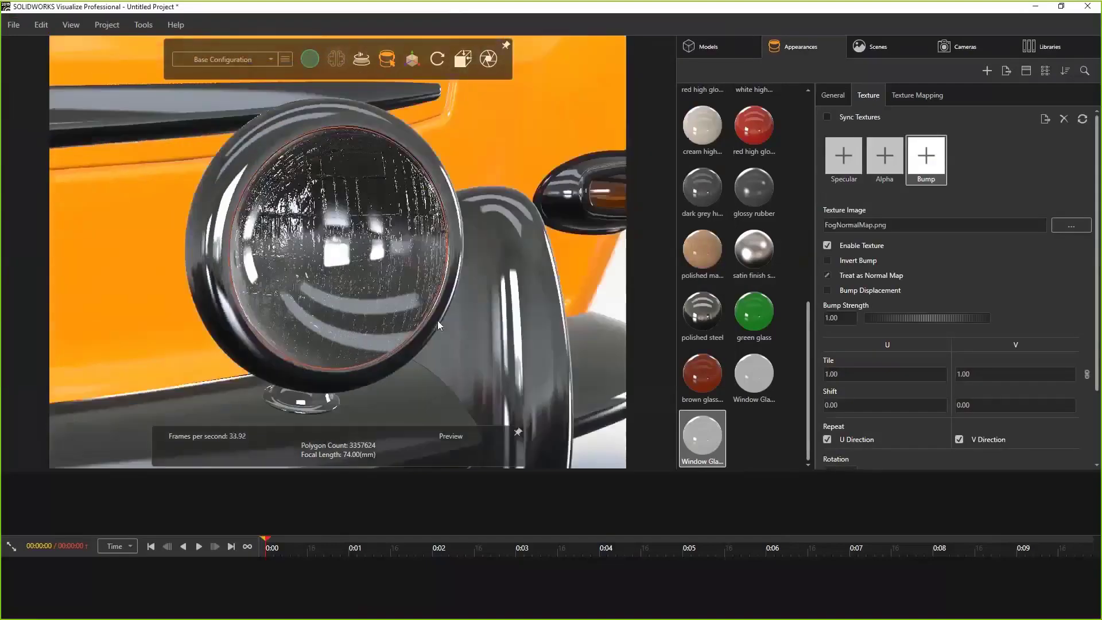
pyautogui.moveTo(437, 320); pyautogui.dragTo(439, 324, button='middle')
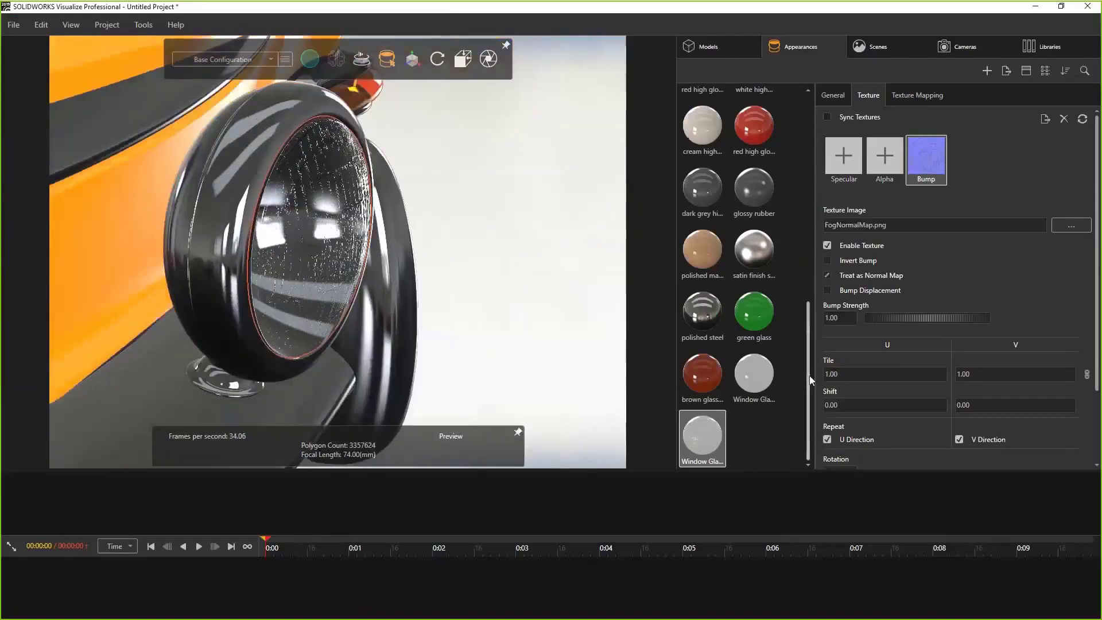
pyautogui.click(833, 95)
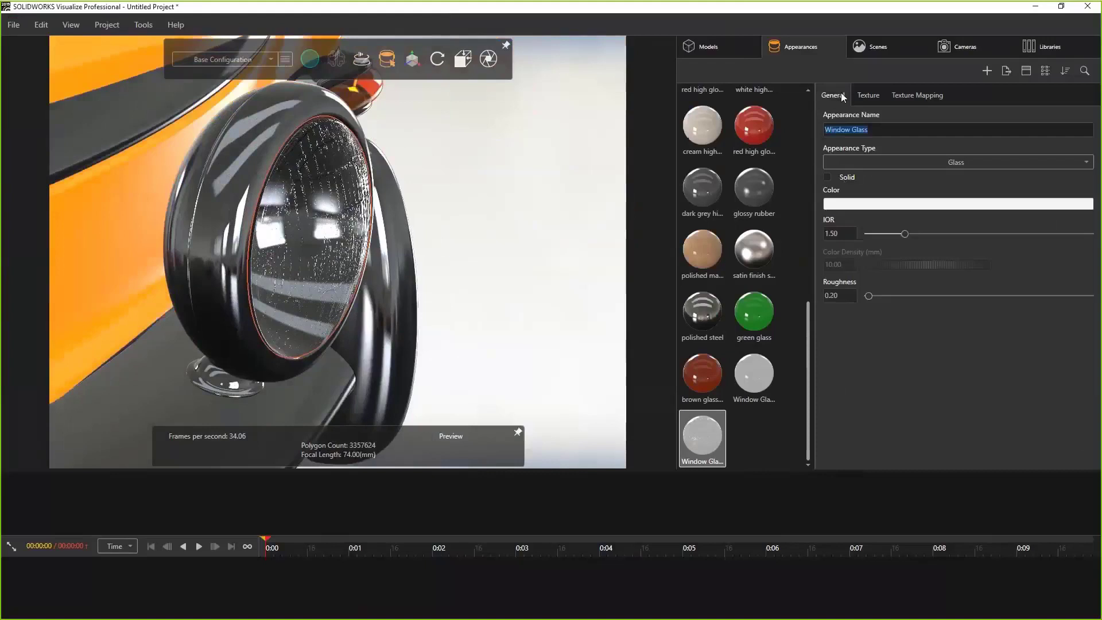
pyautogui.click(870, 96)
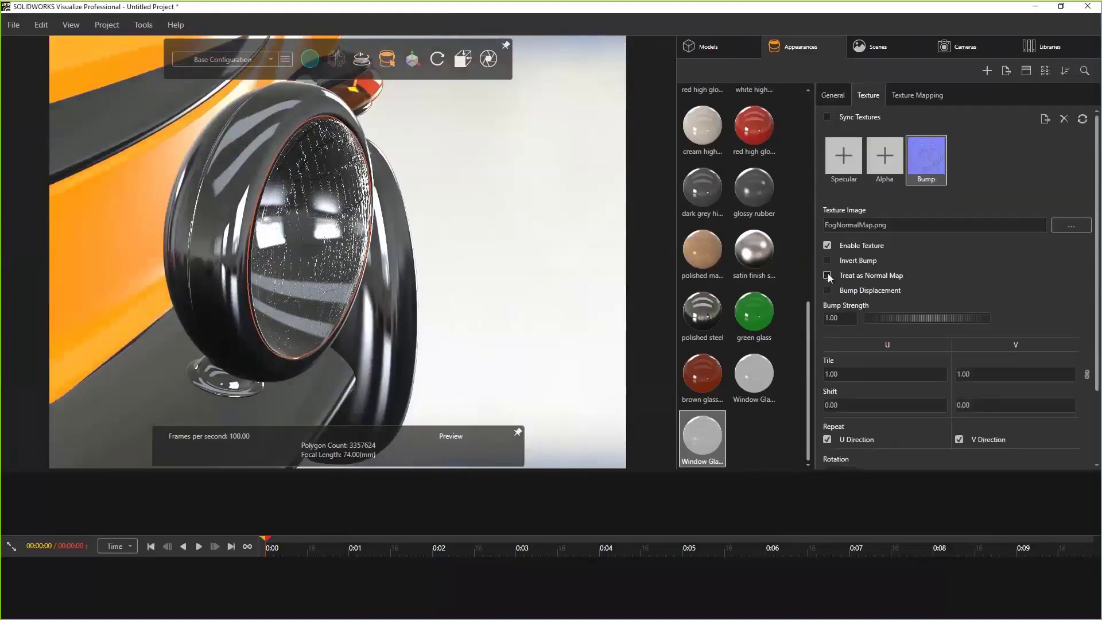
pyautogui.click(827, 276)
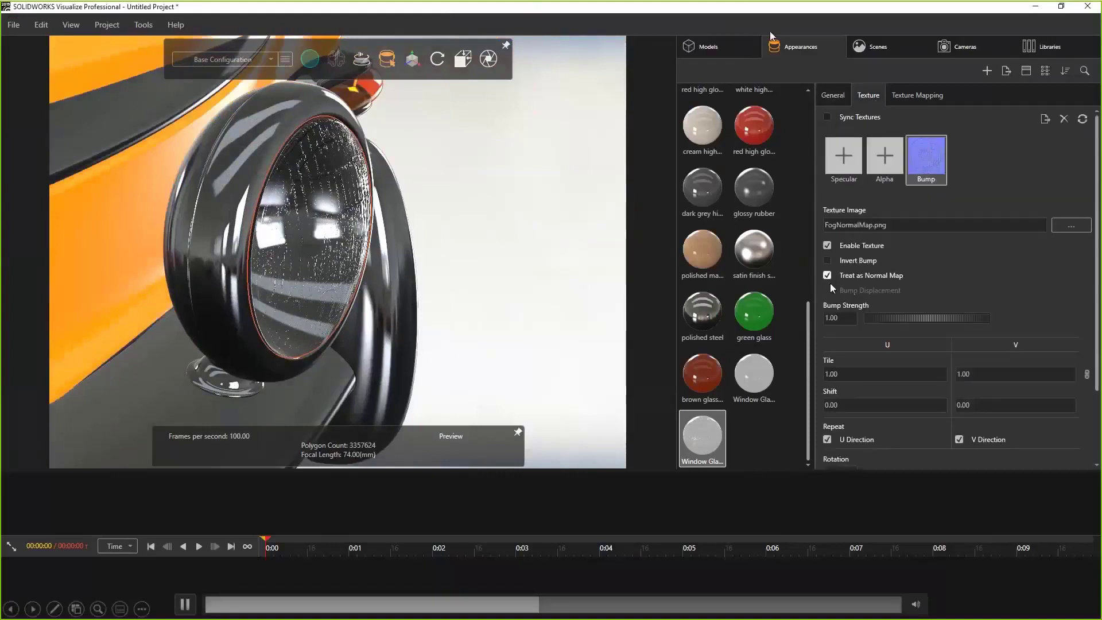
# Step: Set the bump strength of the fog light glass's normal map to 1.5
pyautogui.click(845, 317)
pyautogui.write('1.5')
pyautogui.press('Return')
# Step: Make the fog light's Window Glass solid with an IOR of 1.3 and a color density of 1000 mm
pyautogui.click(832, 96)
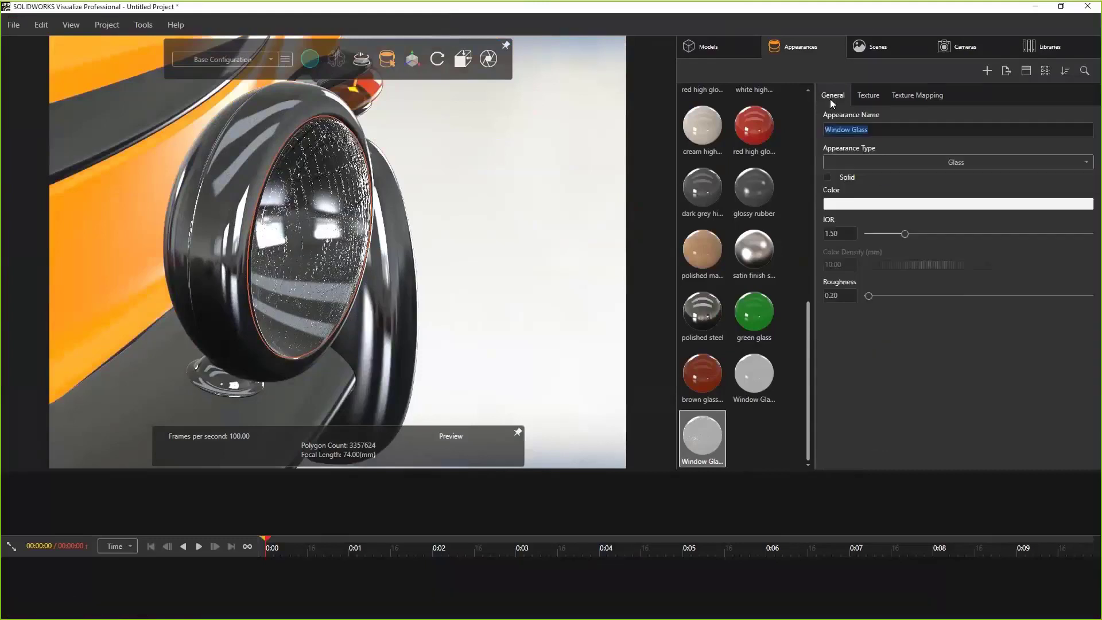
pyautogui.click(846, 234)
pyautogui.write('1.3')
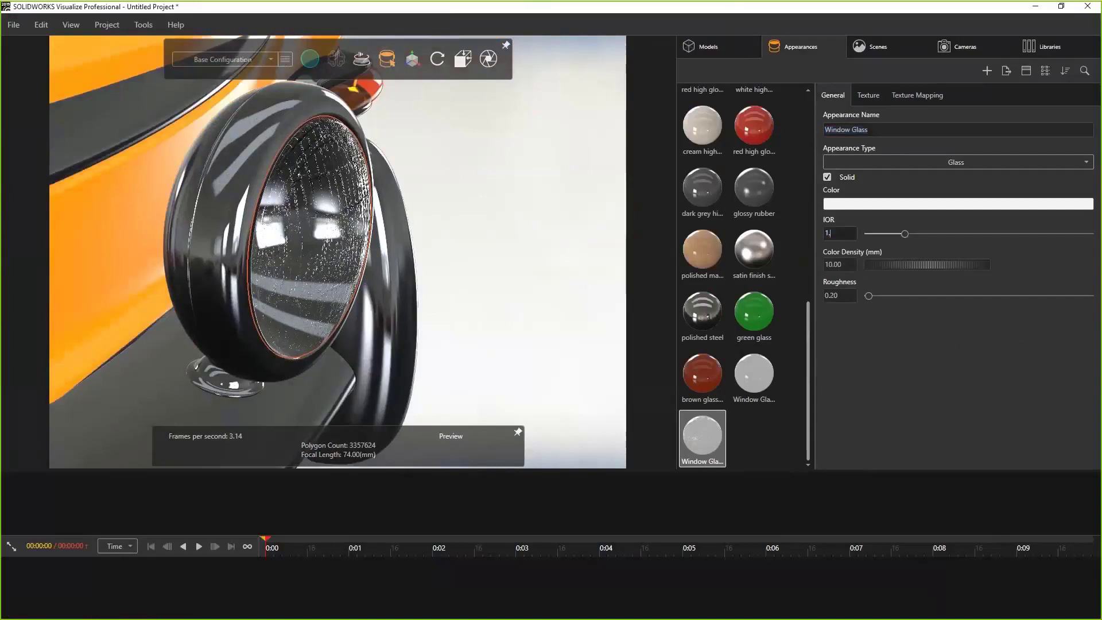
pyautogui.press('Tab')
pyautogui.write('1000')
pyautogui.press('Return')
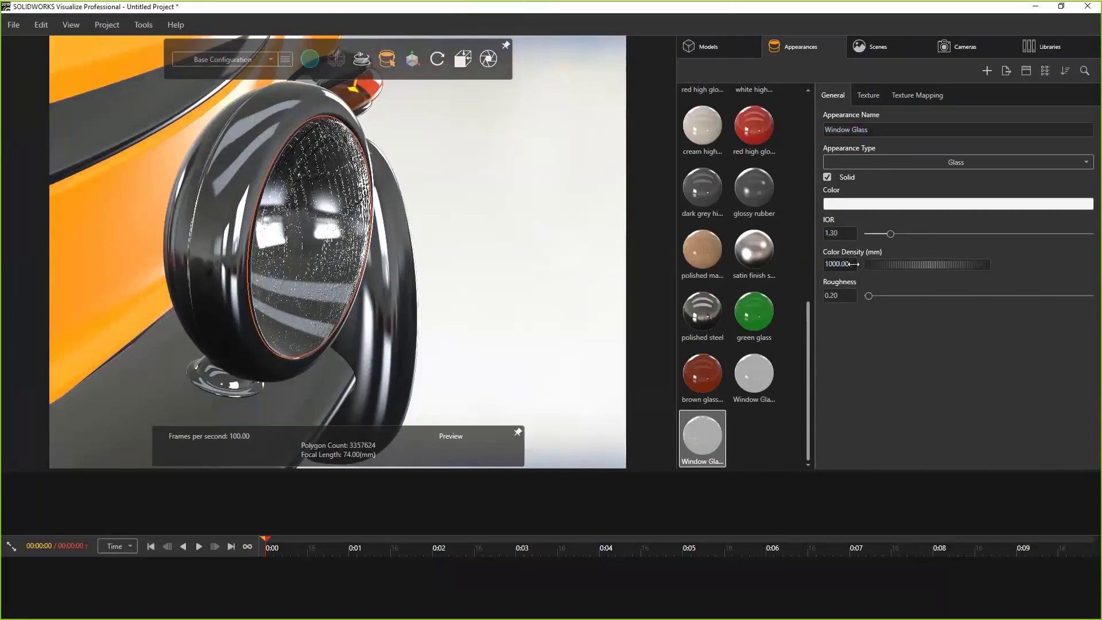
pyautogui.click(513, 272)
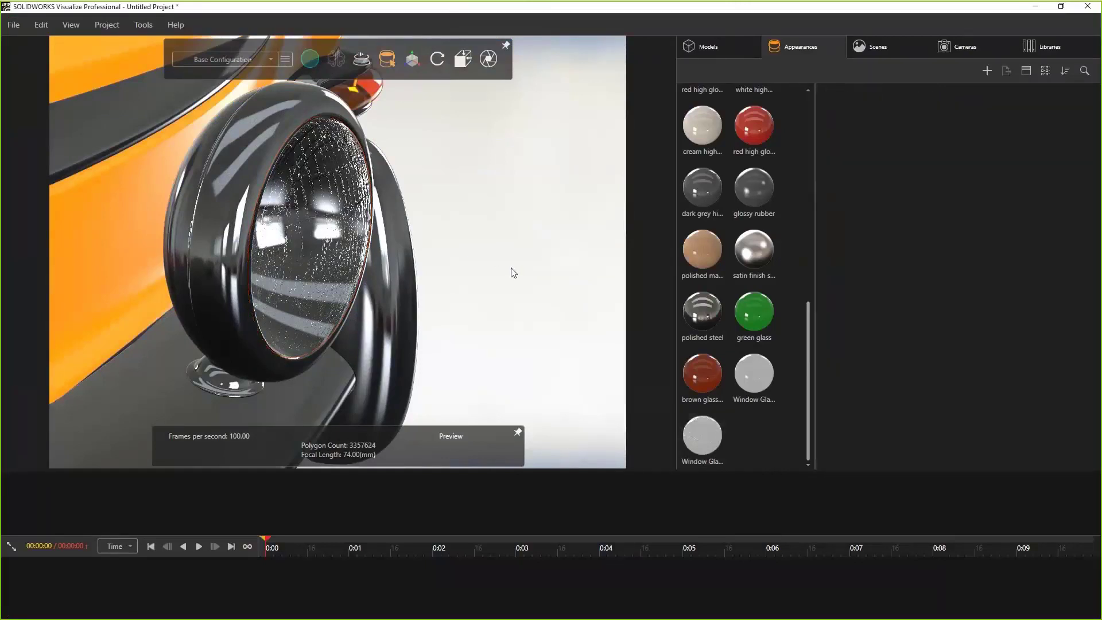
# Step: Show all parts of the VW Squareback model again from its Root group
pyautogui.click(691, 56)
pyautogui.click(715, 86)
pyautogui.rightClick(715, 86)
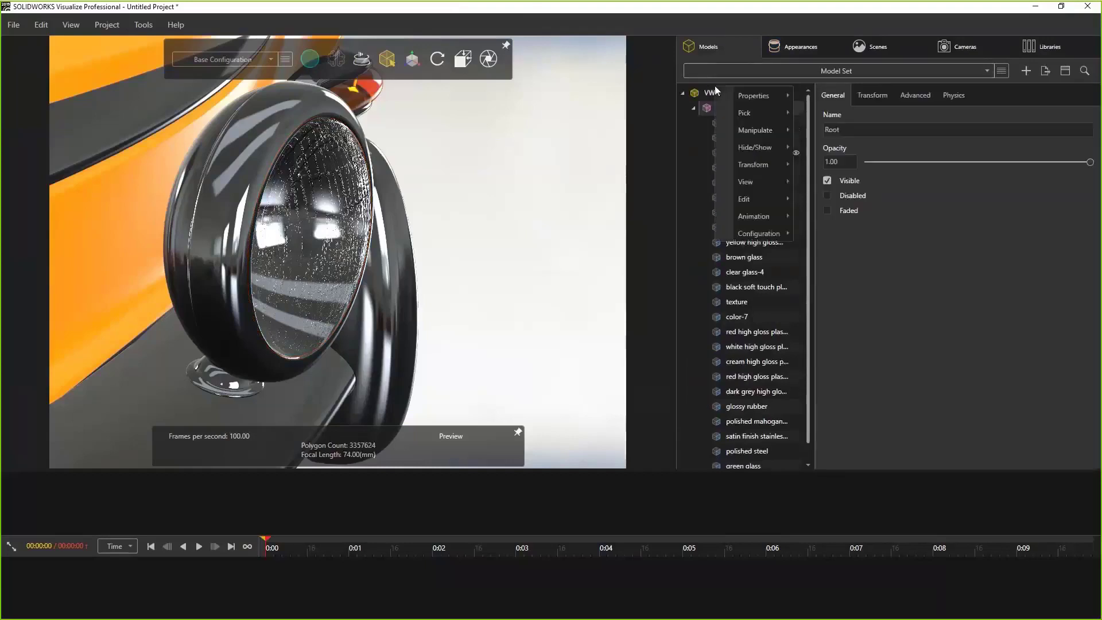
pyautogui.moveTo(758, 149)
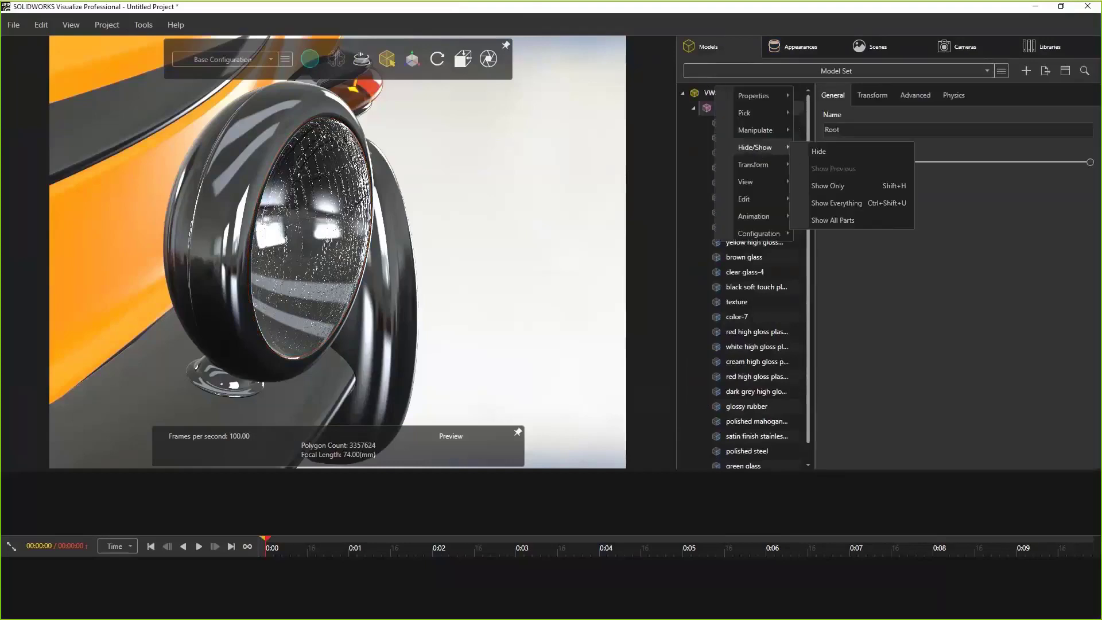
pyautogui.click(837, 221)
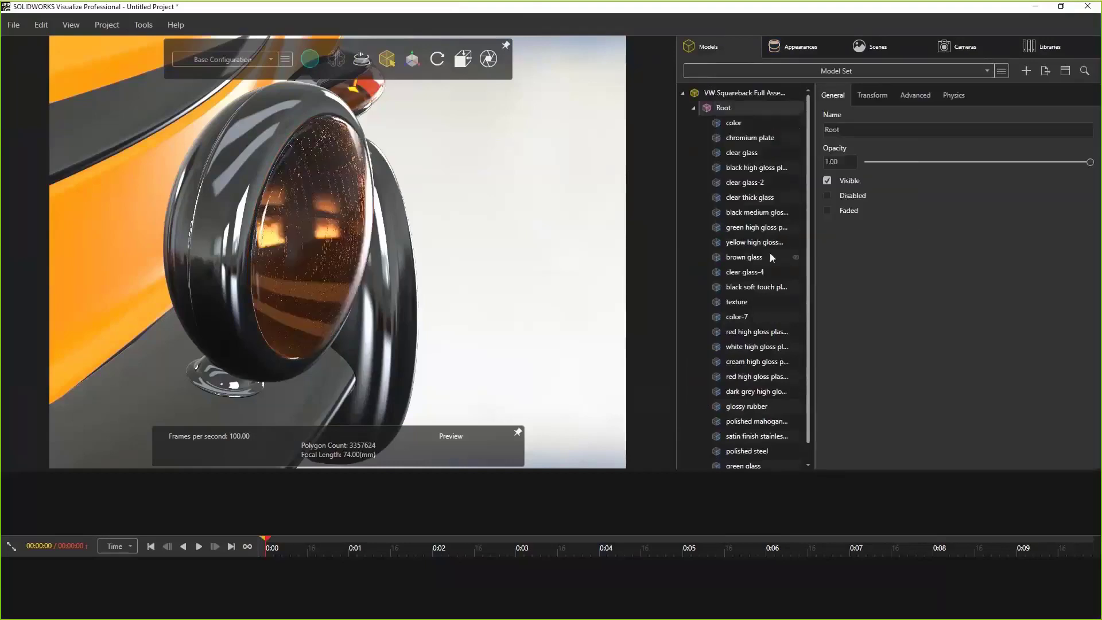
# Step: Switch the viewport to Accurate rendering with the front of the car in view
pyautogui.click(521, 276)
pyautogui.scroll(-5, 521, 276)
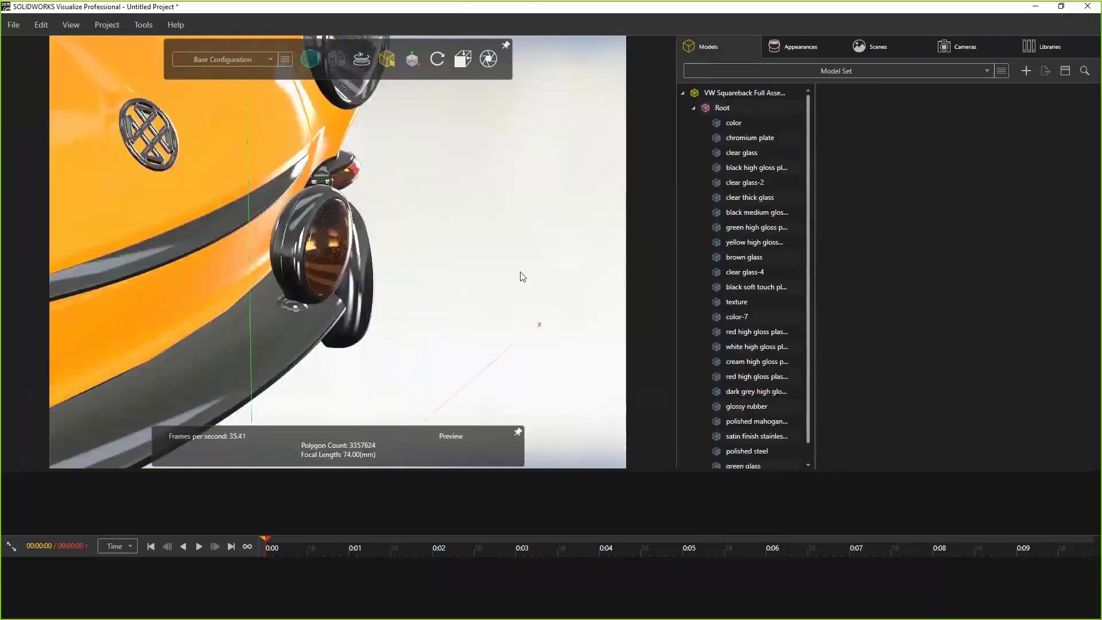
pyautogui.scroll(-5, 521, 277)
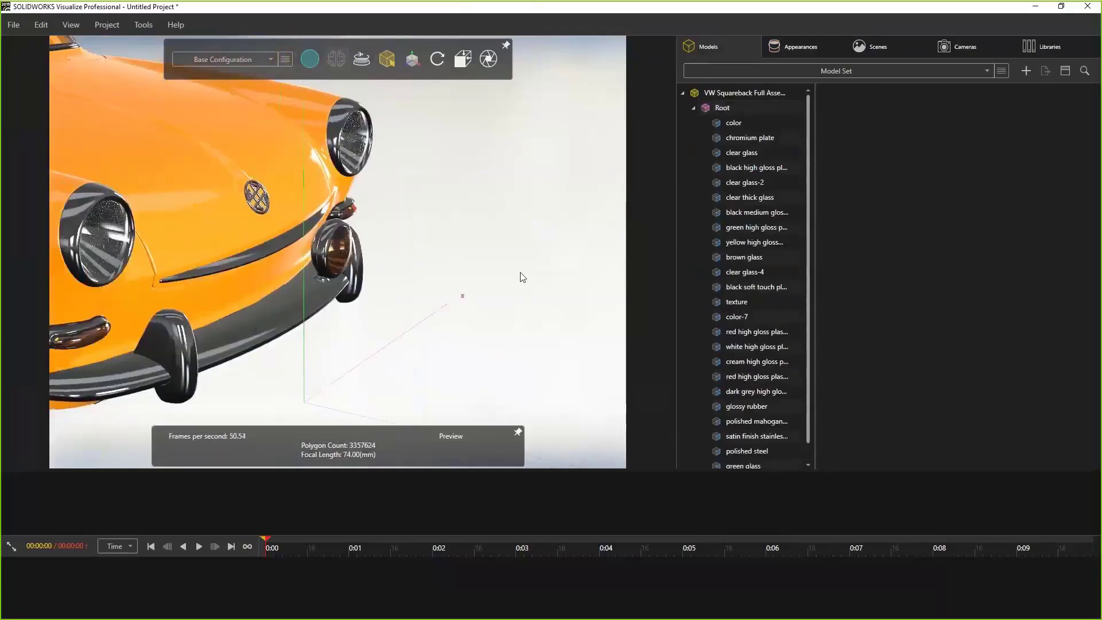
pyautogui.scroll(3, 522, 278)
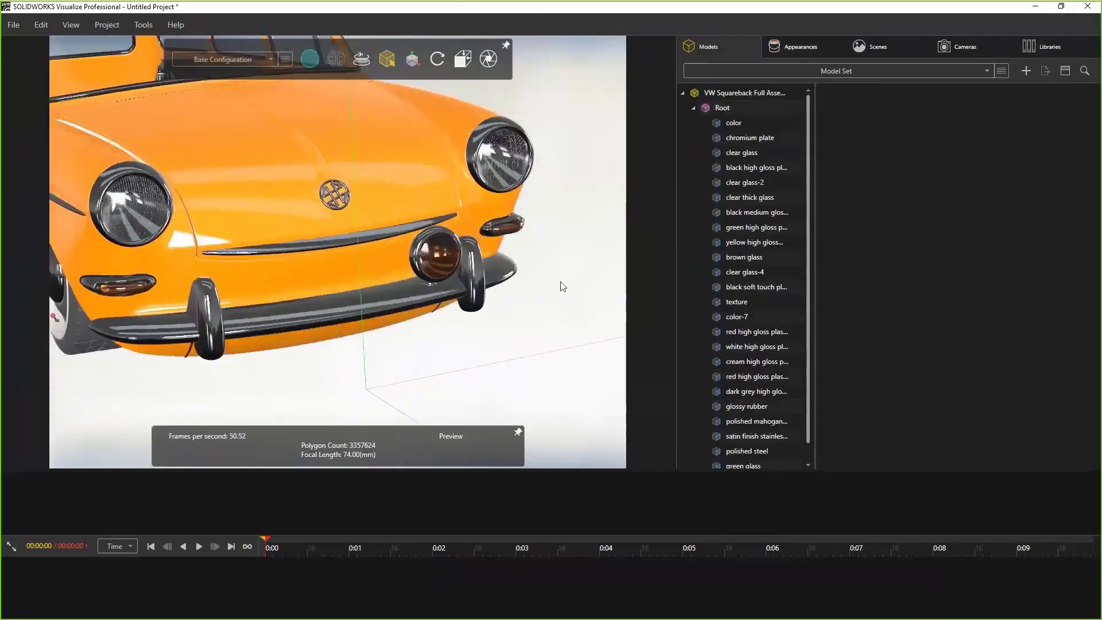
pyautogui.moveTo(296, 50)
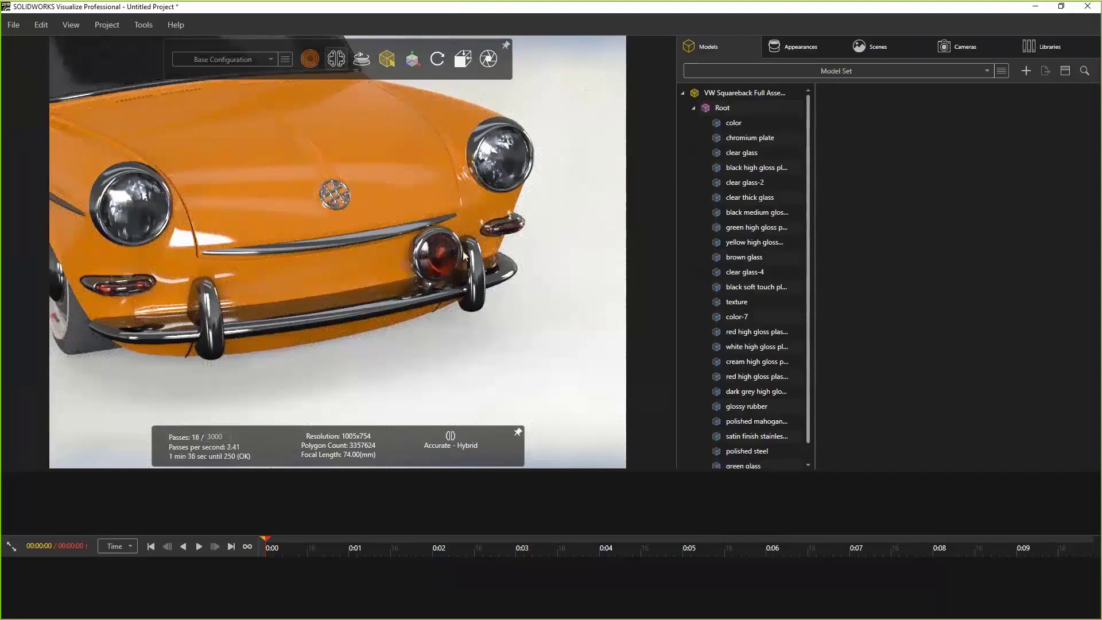
# Step: Recolor the fog light's brown glass appearance to amber, with hue 43 and value 100
pyautogui.click(446, 255)
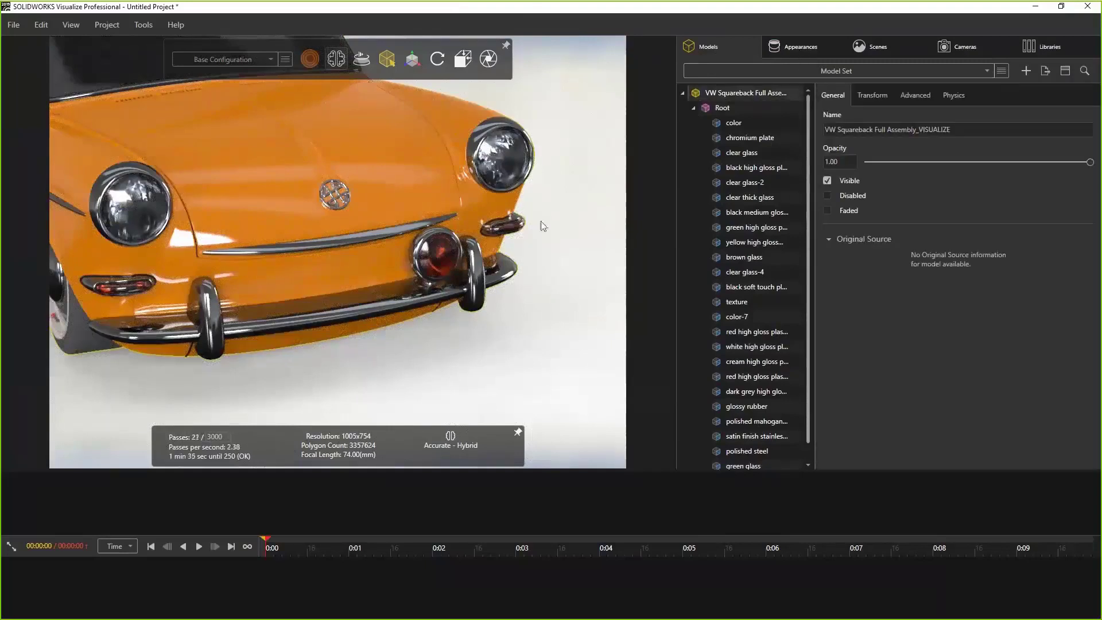
pyautogui.moveTo(386, 61)
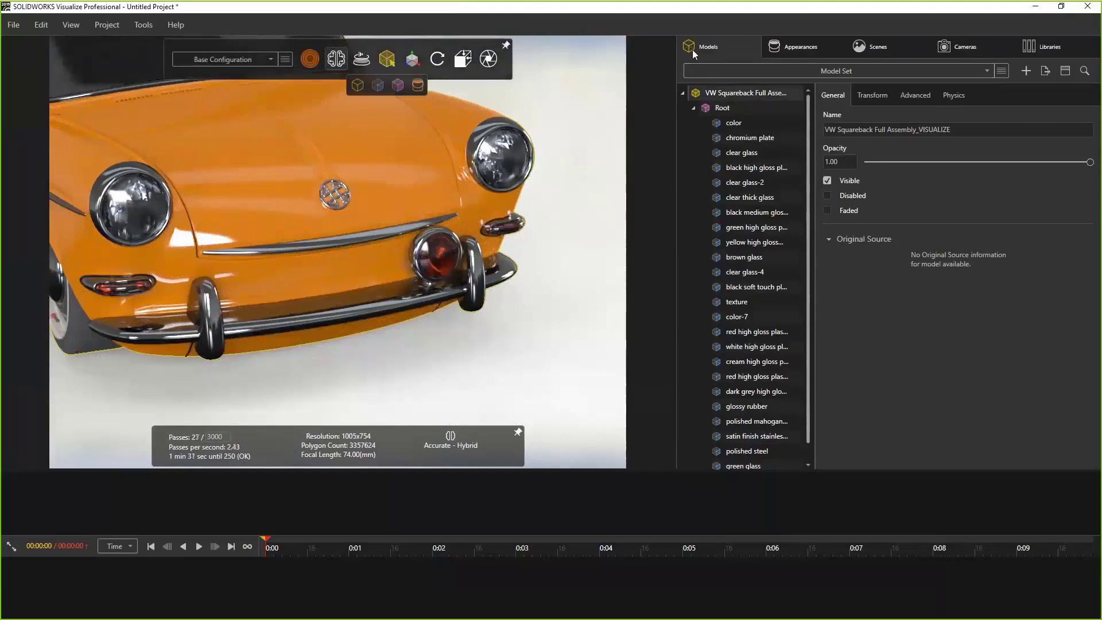
pyautogui.click(799, 50)
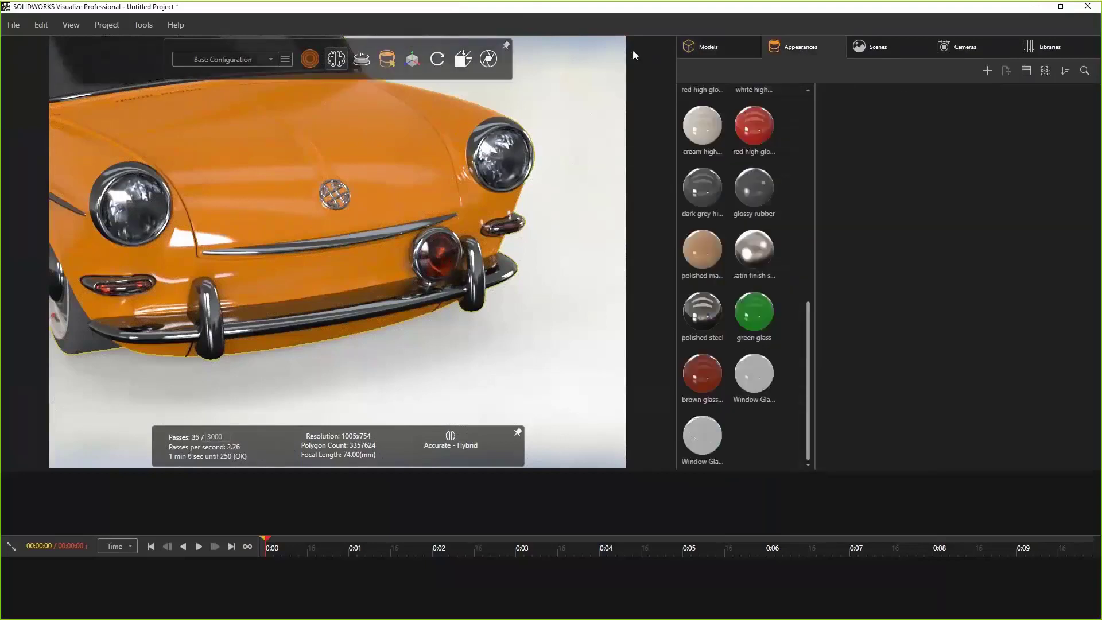
pyautogui.moveTo(385, 62)
pyautogui.click(450, 257)
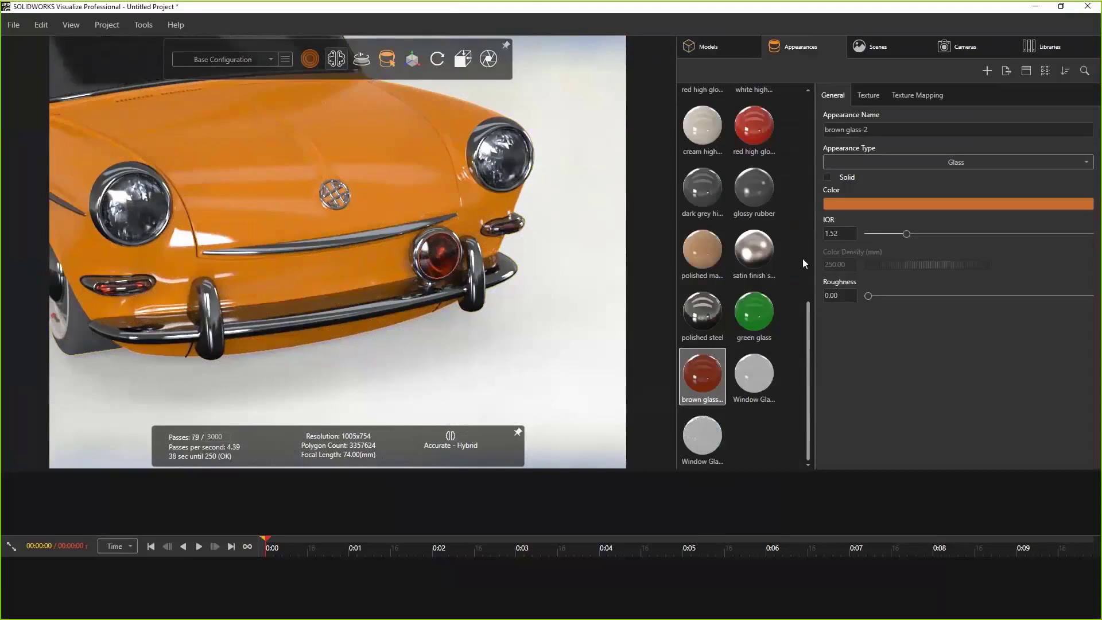
pyautogui.click(875, 206)
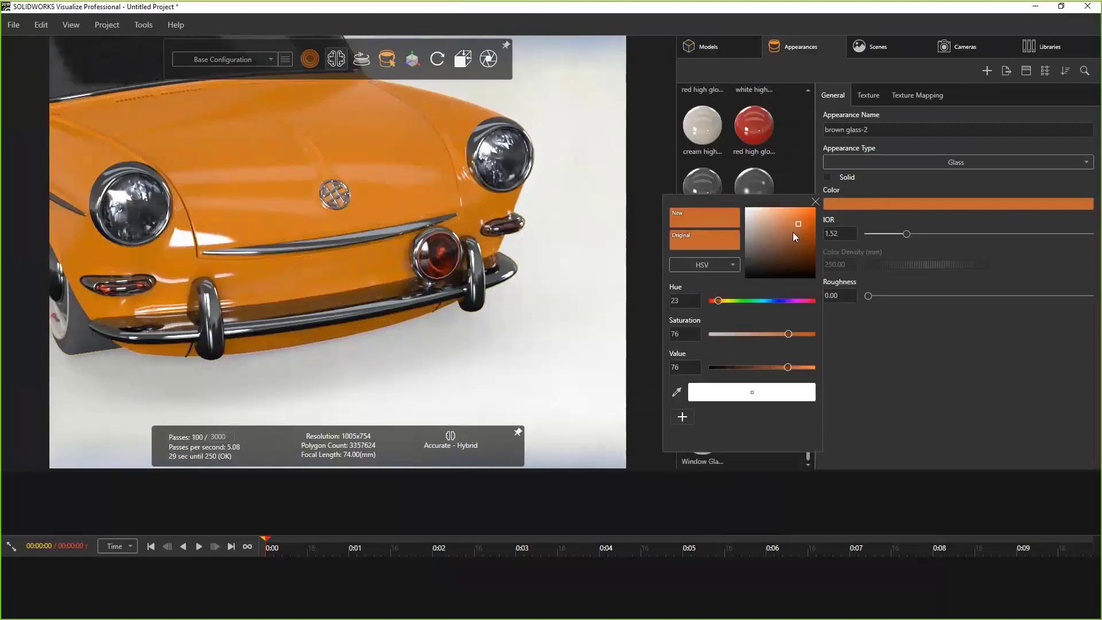
pyautogui.click(721, 300)
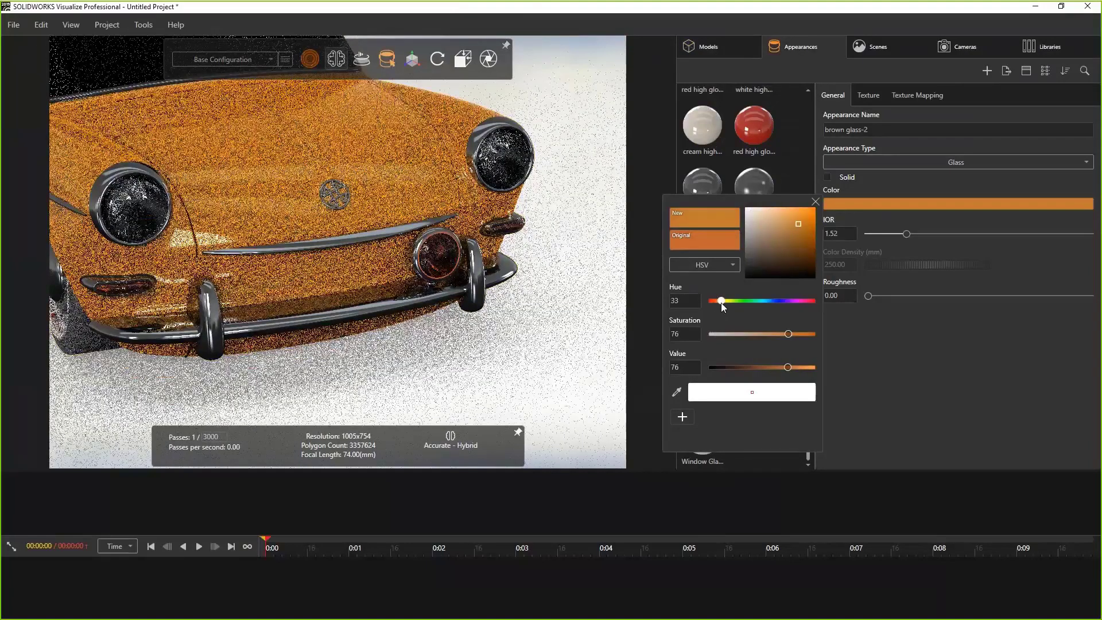
pyautogui.moveTo(721, 302); pyautogui.dragTo(725, 302)
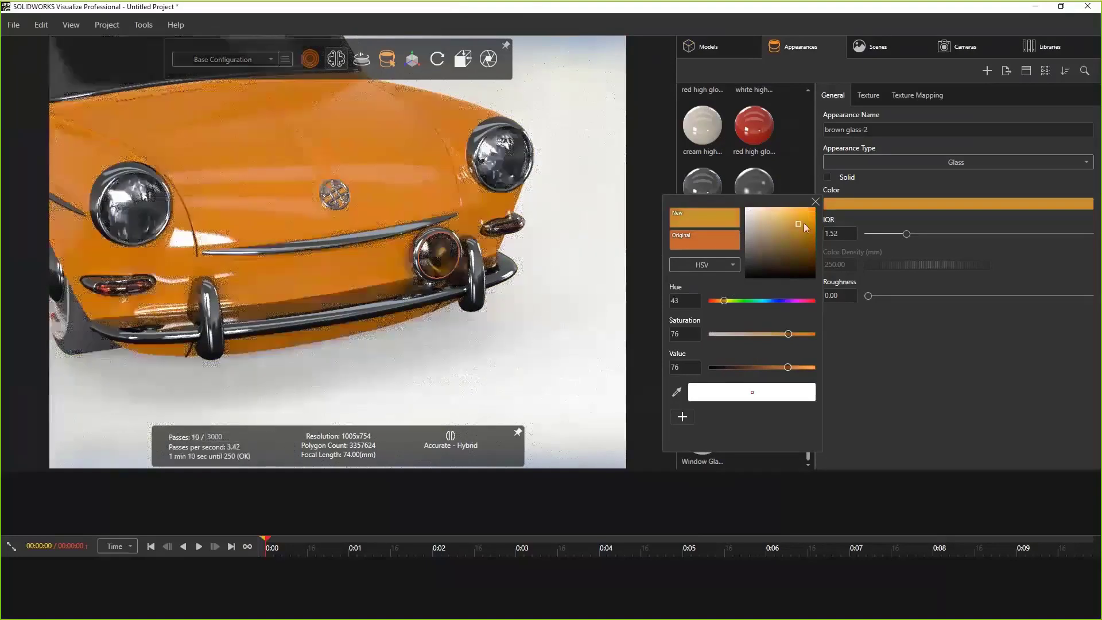
pyautogui.moveTo(789, 366); pyautogui.dragTo(815, 369)
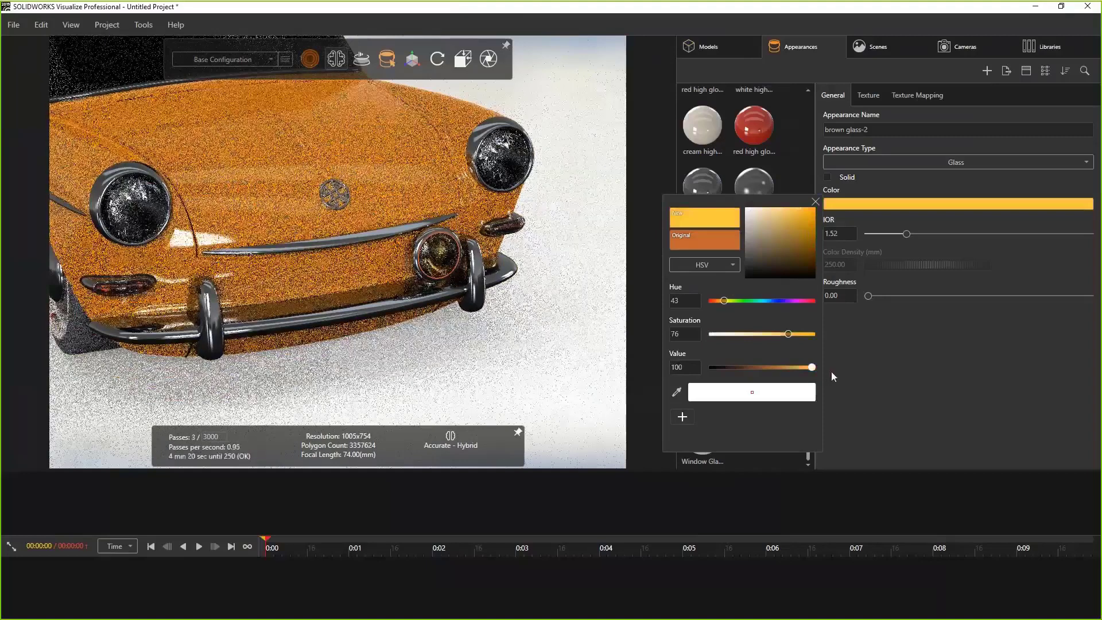
pyautogui.click(573, 325)
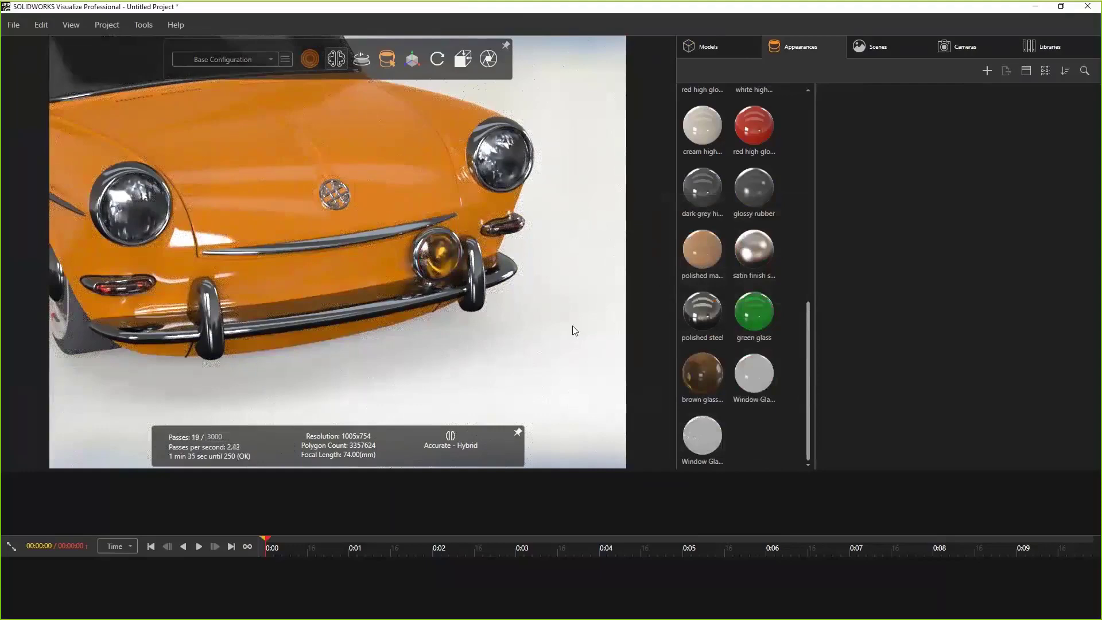
# Step: Examine the fog light's amber glass up close and return the viewport to Preview rendering
pyautogui.scroll(1, 574, 330)
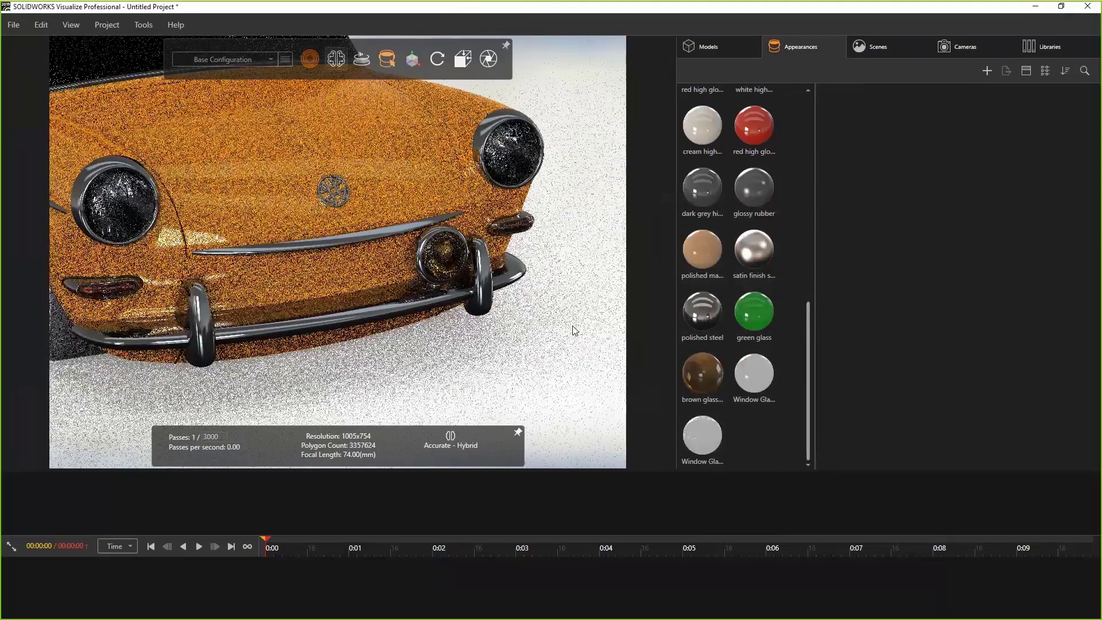
pyautogui.scroll(5, 574, 330)
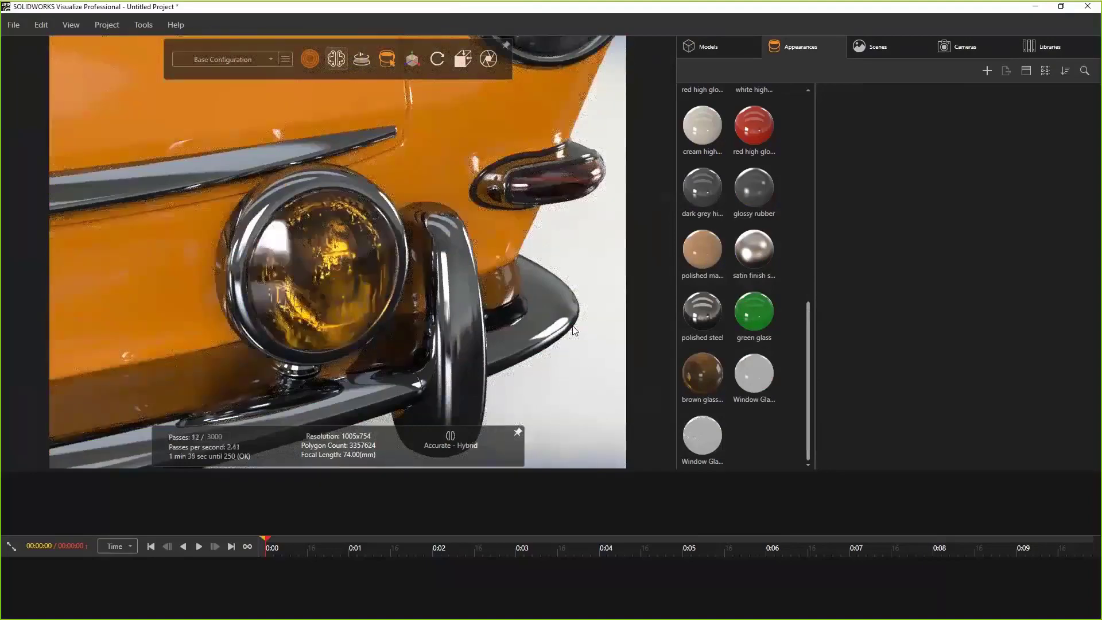
pyautogui.scroll(-1, 574, 330)
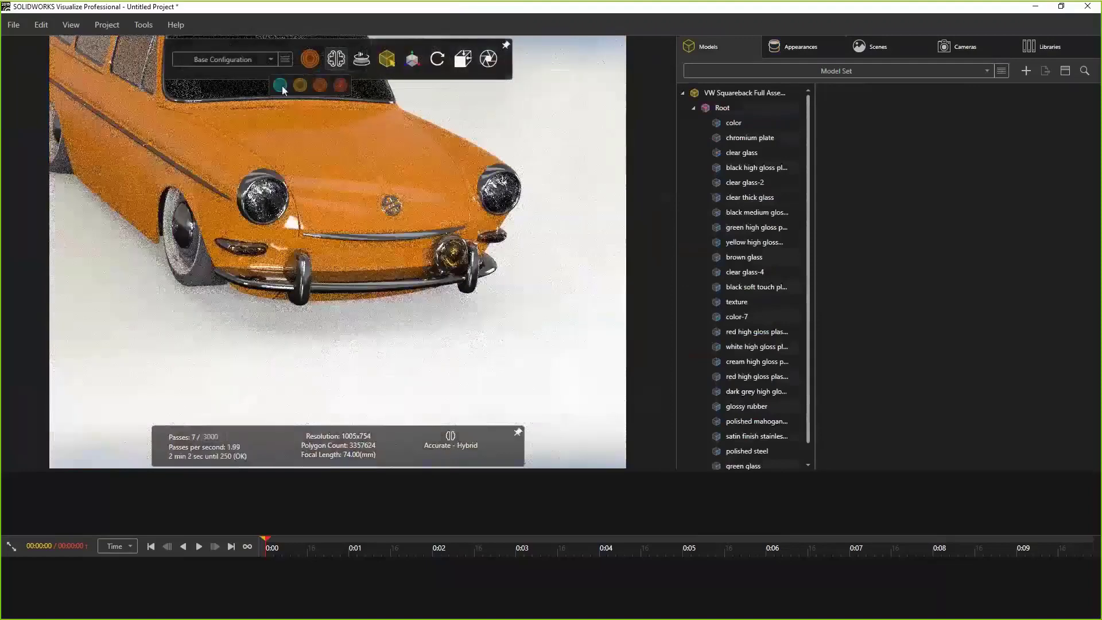
pyautogui.click(279, 85)
pyautogui.moveTo(521, 283); pyautogui.dragTo(519, 299, button='middle')
pyautogui.scroll(-3, 519, 299)
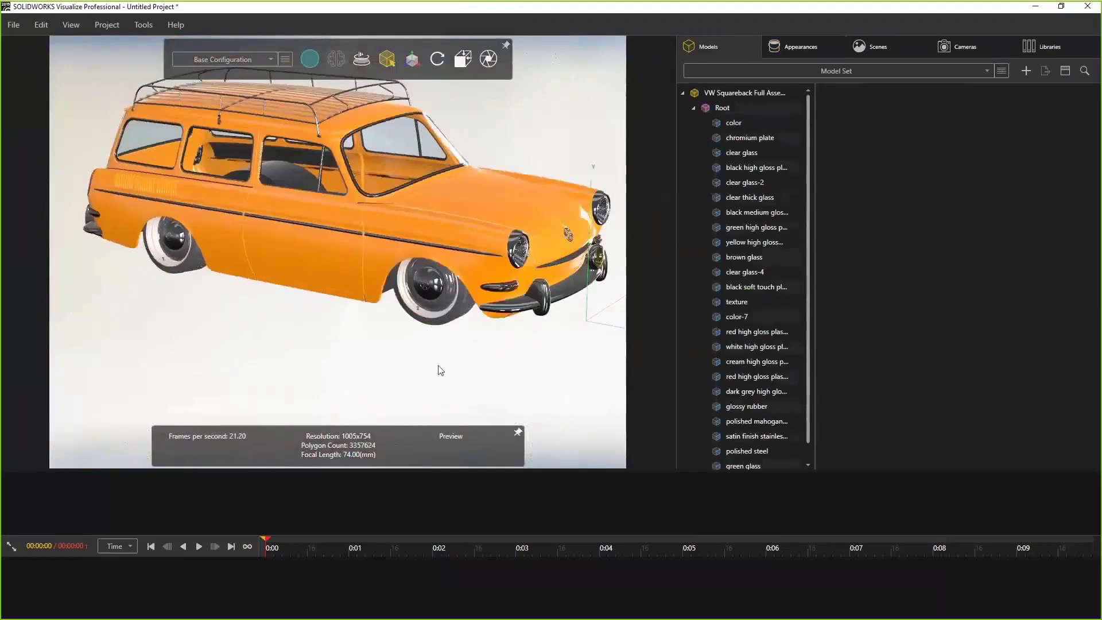
# Step: Apply the White Paint appearance from the local library to the tires' whitewalls
pyautogui.click(1042, 46)
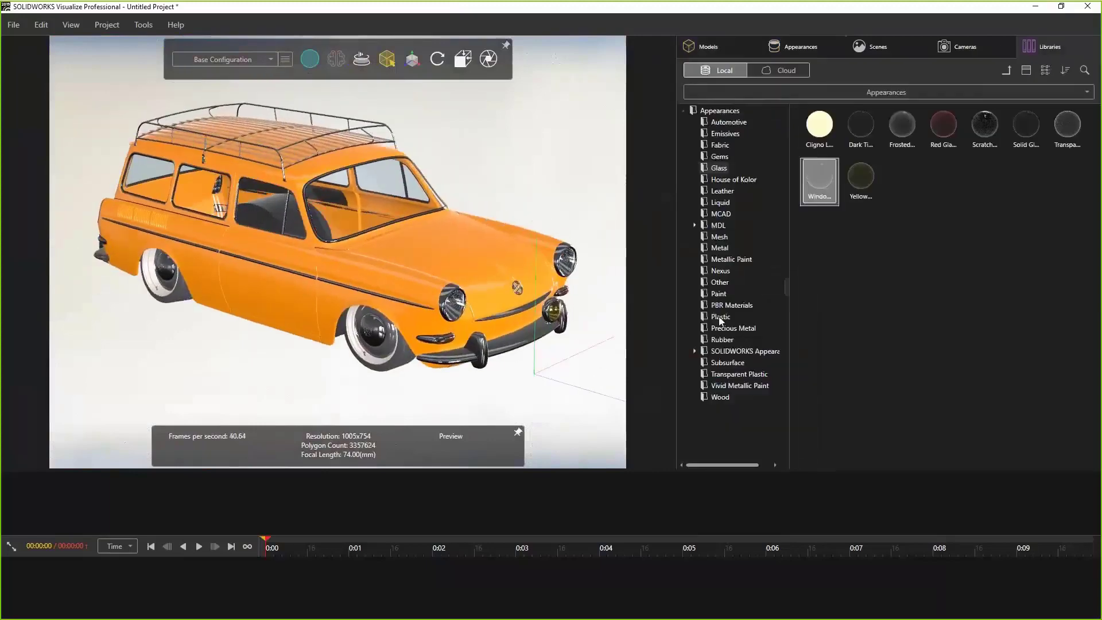
pyautogui.doubleClick(898, 281)
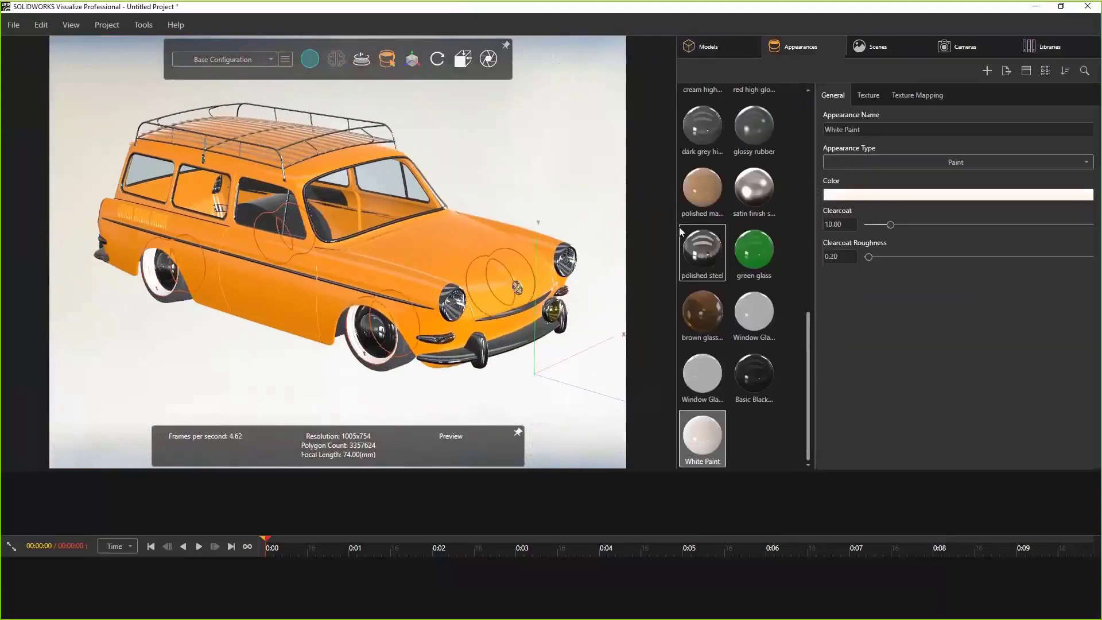
pyautogui.click(558, 201)
# Step: Apply Window Glass from the local Glass library to the car windows and tint it with hue 170 and saturation 6
pyautogui.click(1042, 47)
pyautogui.click(717, 165)
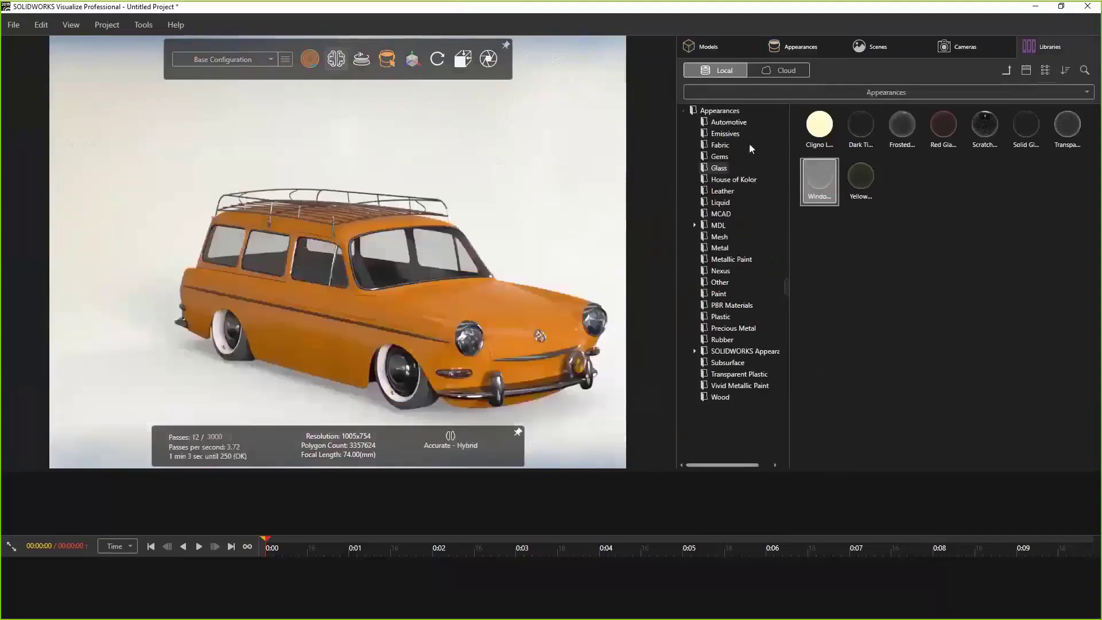
pyautogui.doubleClick(820, 182)
pyautogui.click(845, 205)
pyautogui.click(760, 301)
pyautogui.click(717, 335)
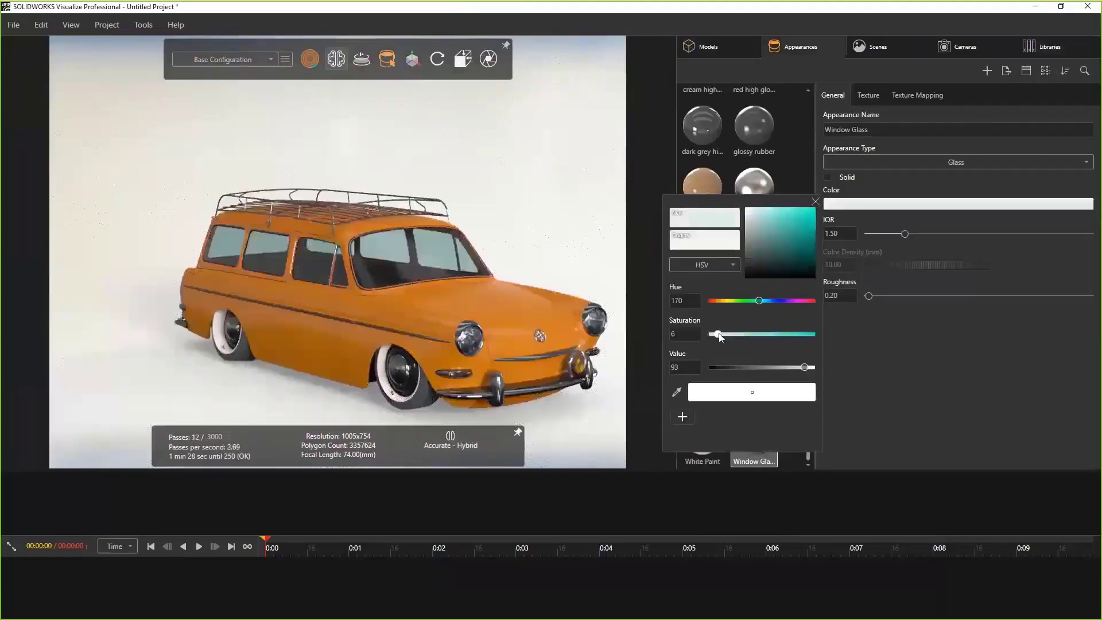
pyautogui.click(587, 224)
# Step: Change the appearance type of the rear license plate's texture appearance
pyautogui.moveTo(587, 224); pyautogui.dragTo(530, 175, button='middle')
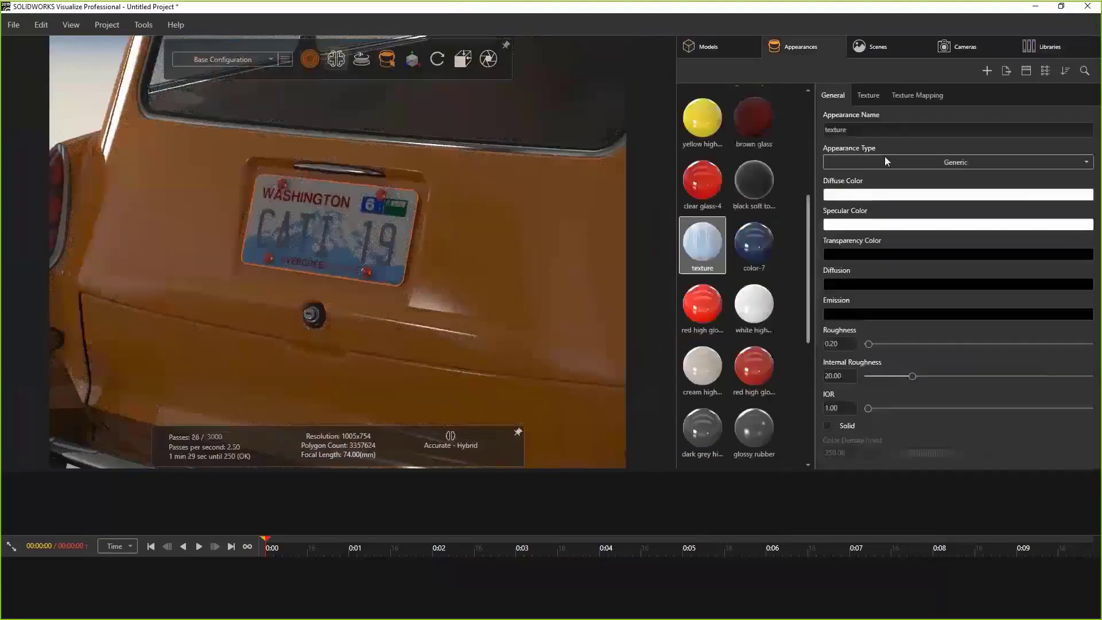
pyautogui.click(884, 161)
pyautogui.click(887, 315)
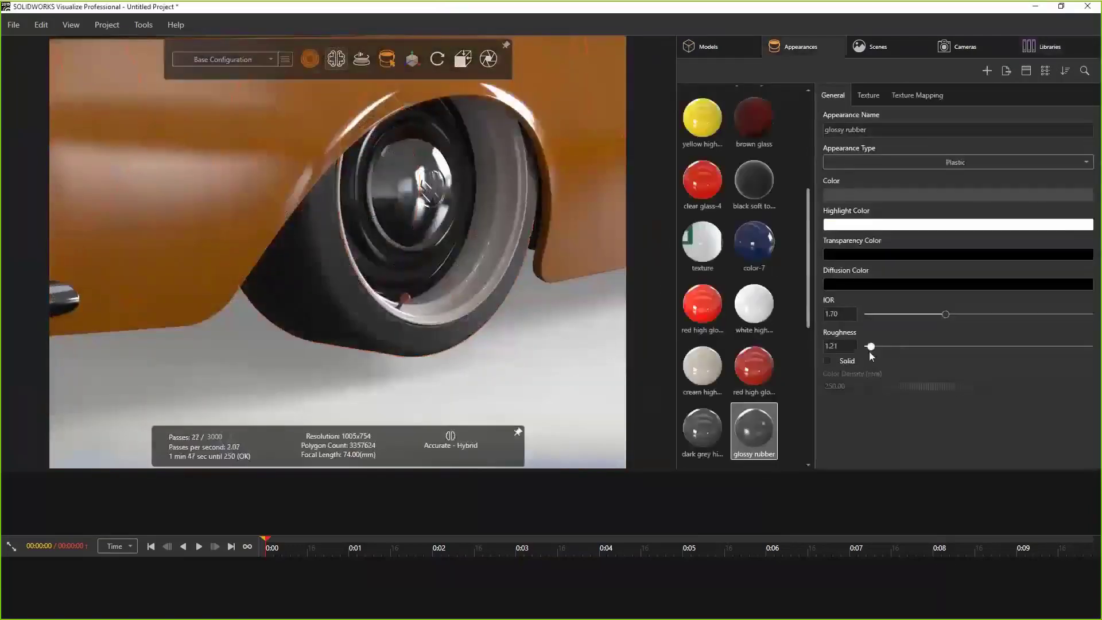
# Step: Apply the Rubber 2 appearance to the tires and raise its roughness
pyautogui.click(868, 95)
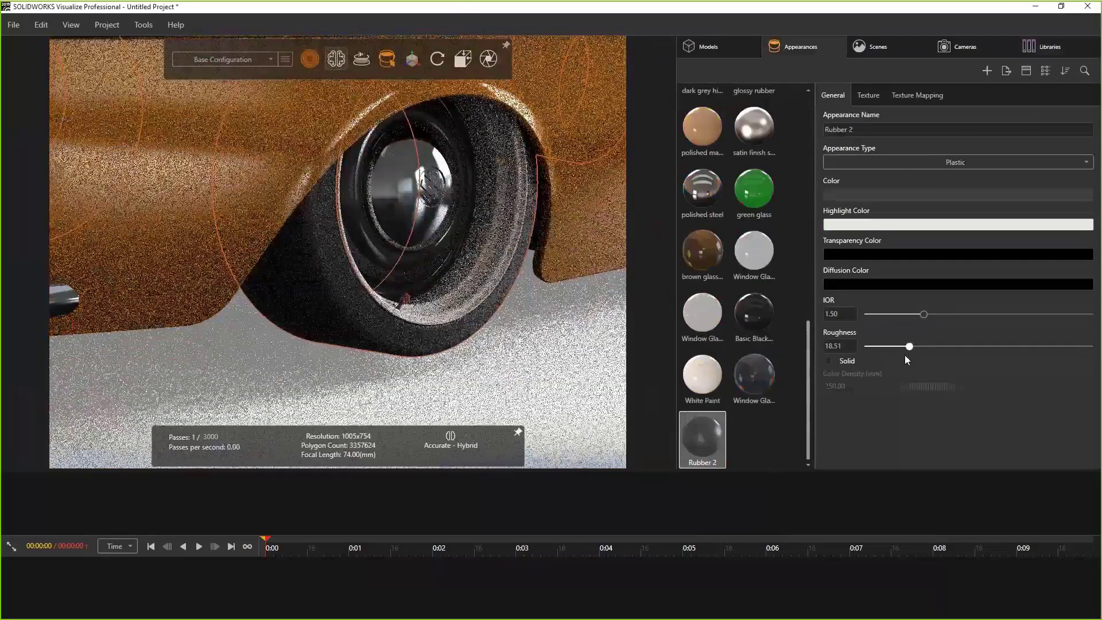
pyautogui.moveTo(905, 356); pyautogui.dragTo(908, 315)
pyautogui.moveTo(890, 346); pyautogui.dragTo(997, 347)
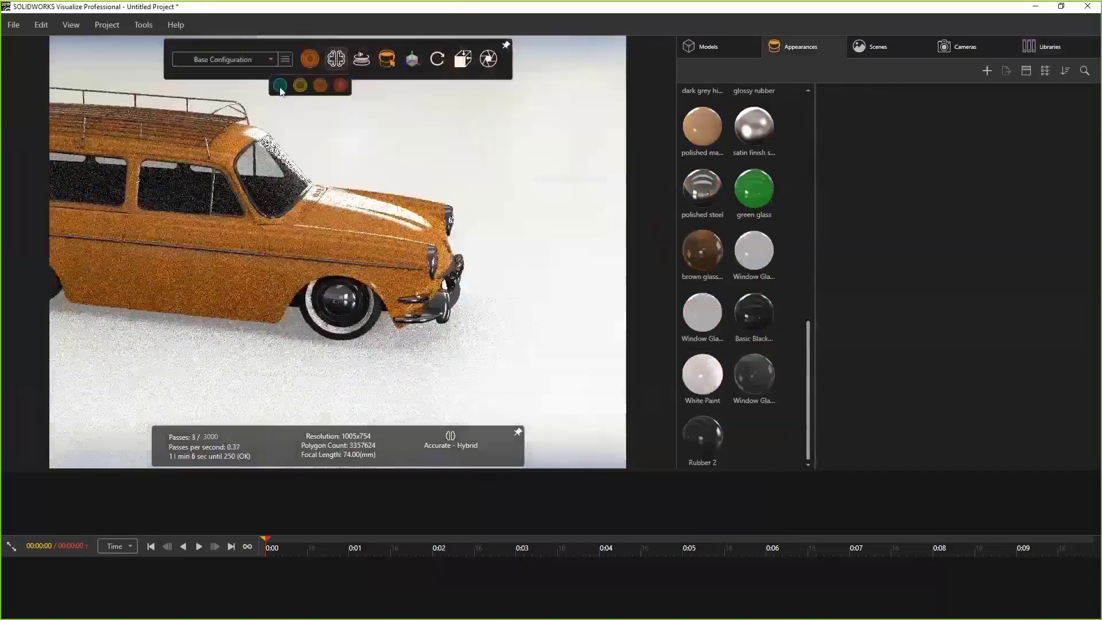
# Step: Switch the viewport back to Preview rendering with the rear of the car in view
pyautogui.click(281, 86)
pyautogui.moveTo(367, 367); pyautogui.dragTo(583, 350, button='middle')
pyautogui.click(610, 247)
# Step: Delete all unused appearances and textures from the project
pyautogui.rightClick(760, 432)
pyautogui.click(807, 360)
pyautogui.rightClick(763, 433)
pyautogui.click(832, 360)
pyautogui.moveTo(808, 364); pyautogui.dragTo(822, 381)
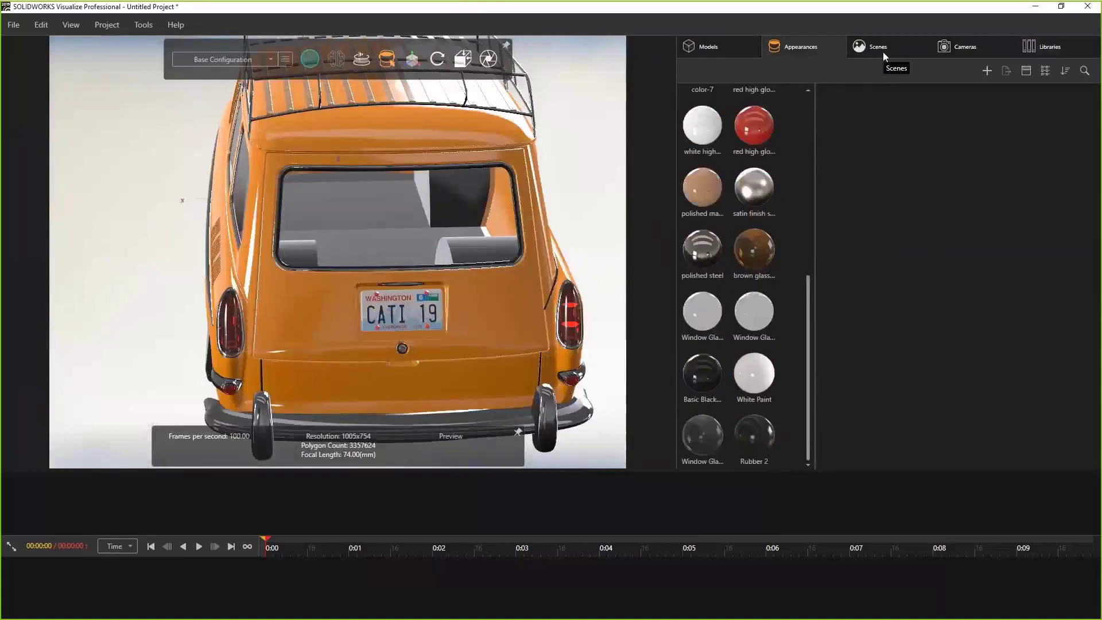
# Step: Create a new image decal from cati logo.png in the CATI Logo folder
pyautogui.rightClick(786, 273)
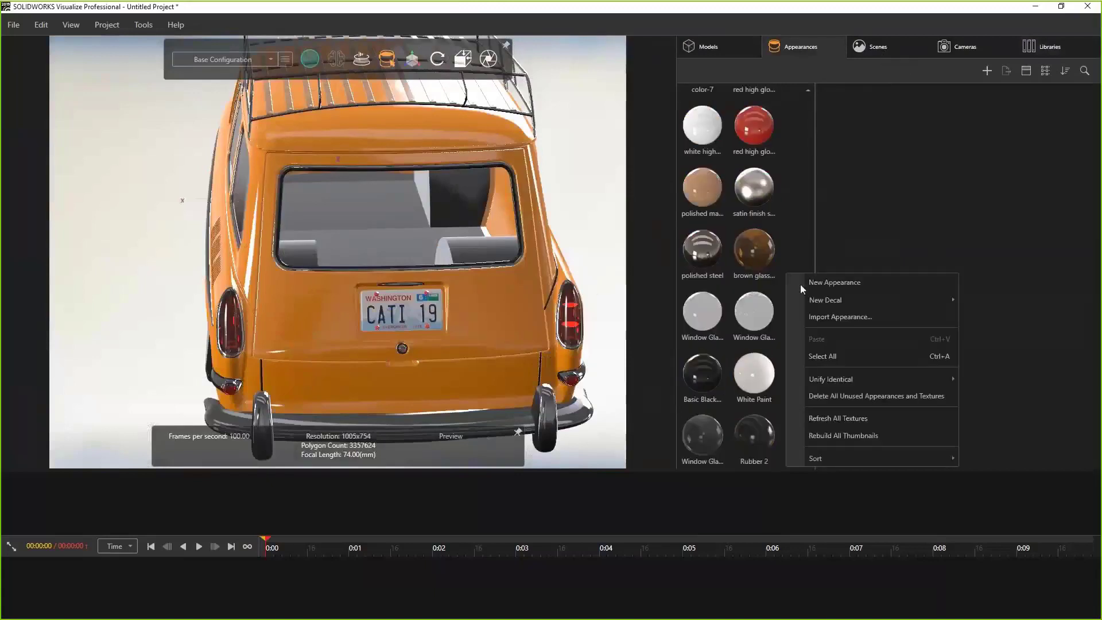
pyautogui.moveTo(820, 300)
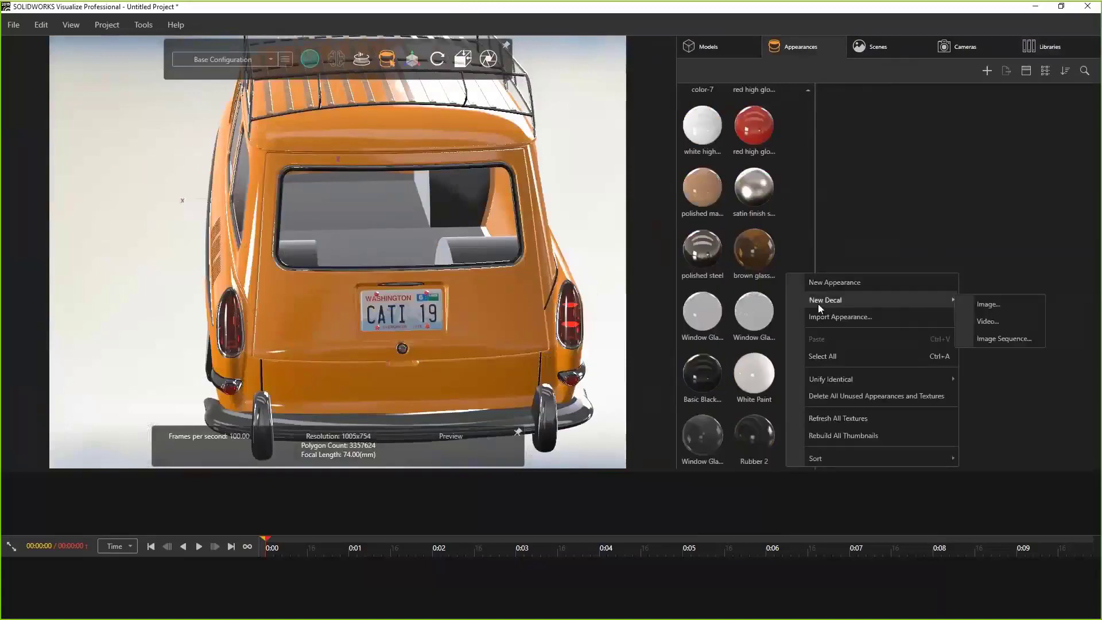
pyautogui.click(989, 305)
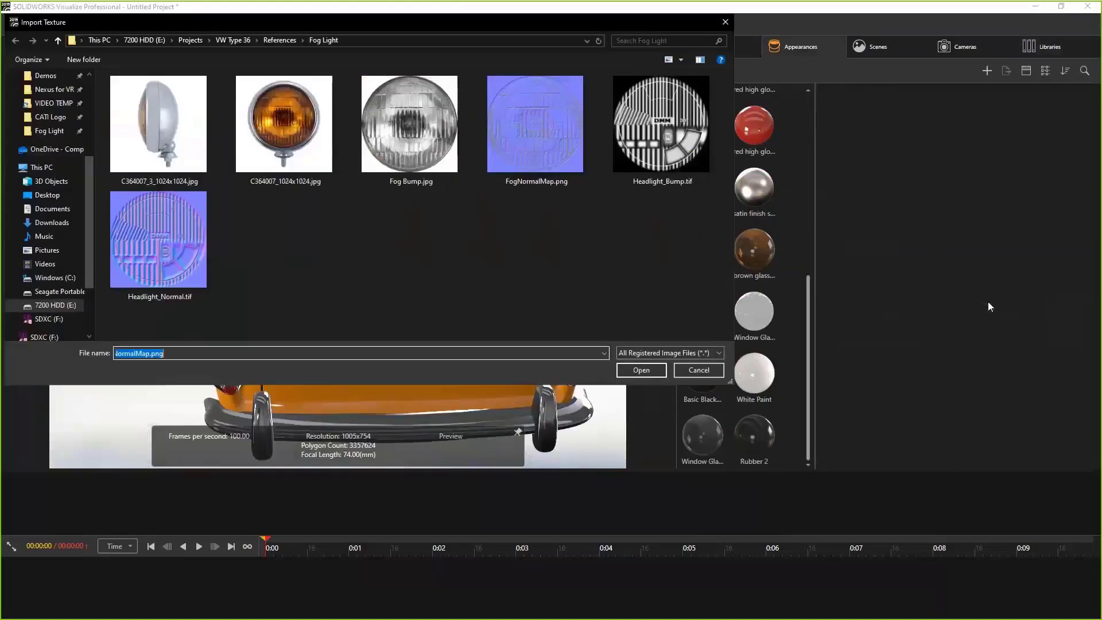
pyautogui.click(51, 117)
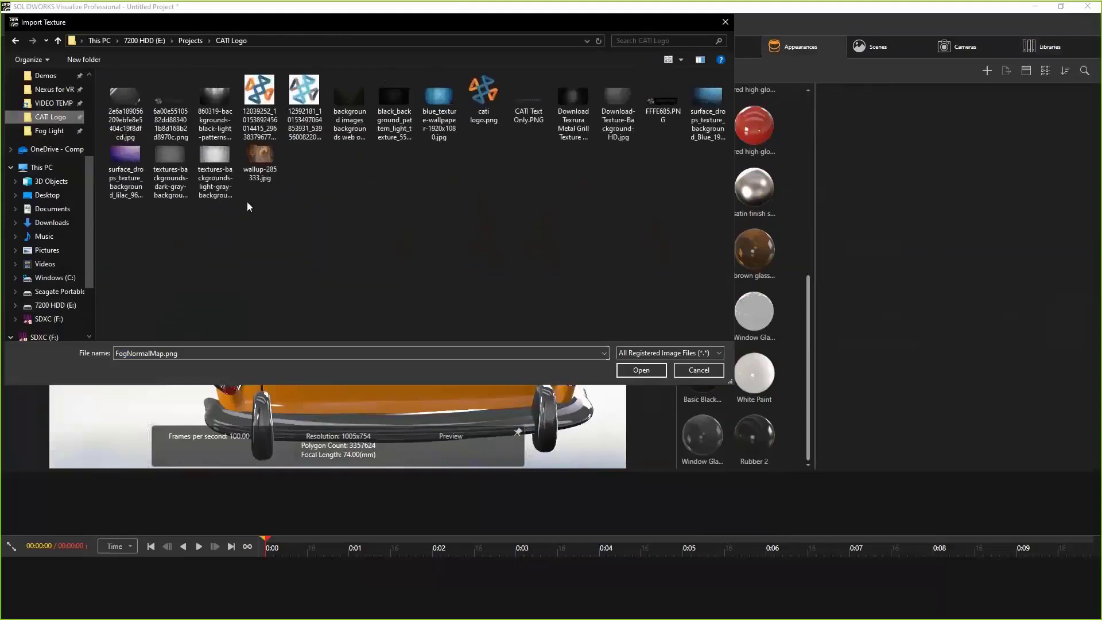
pyautogui.click(487, 94)
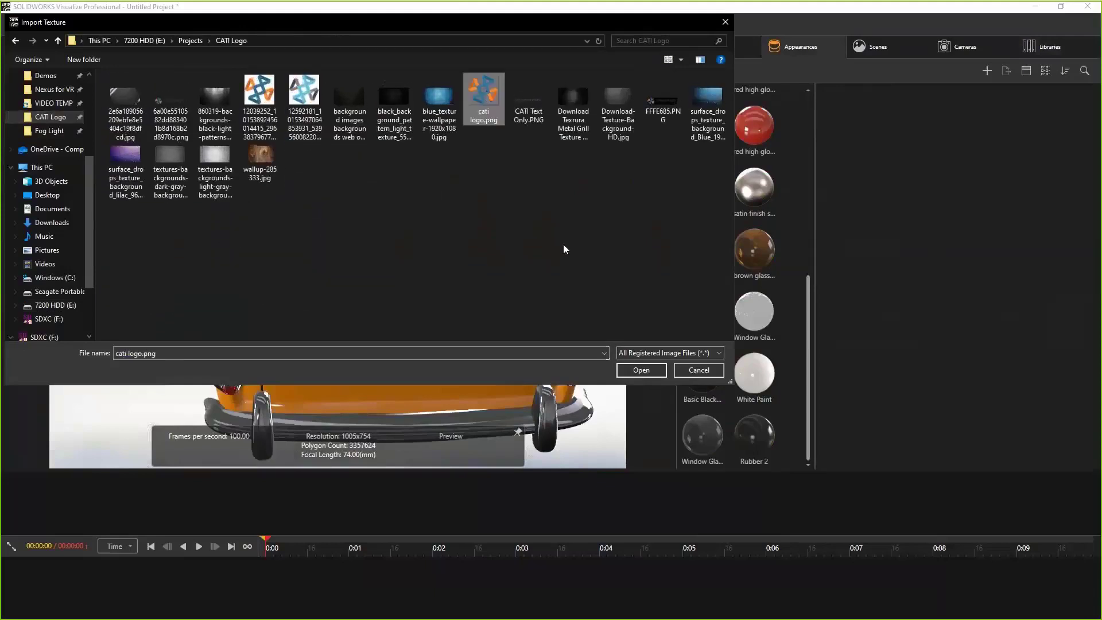
pyautogui.click(654, 371)
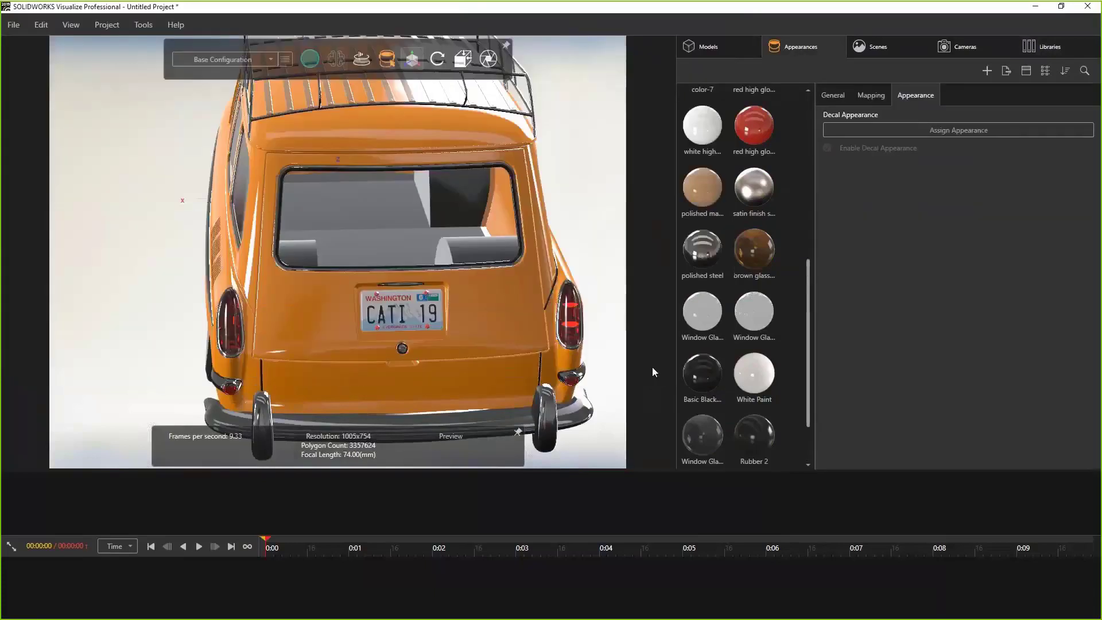
pyautogui.scroll(-2, 810, 339)
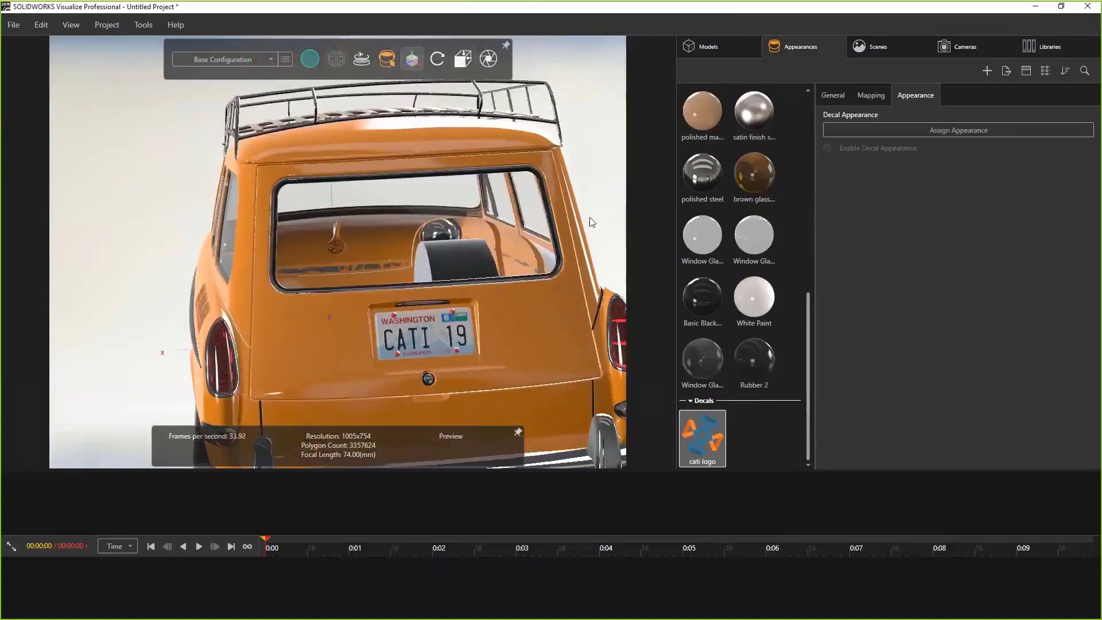
# Step: Apply the cati logo decal to the rear window glass and shrink it to sticker size
pyautogui.moveTo(703, 438); pyautogui.dragTo(274, 271)
pyautogui.scroll(3, 276, 274)
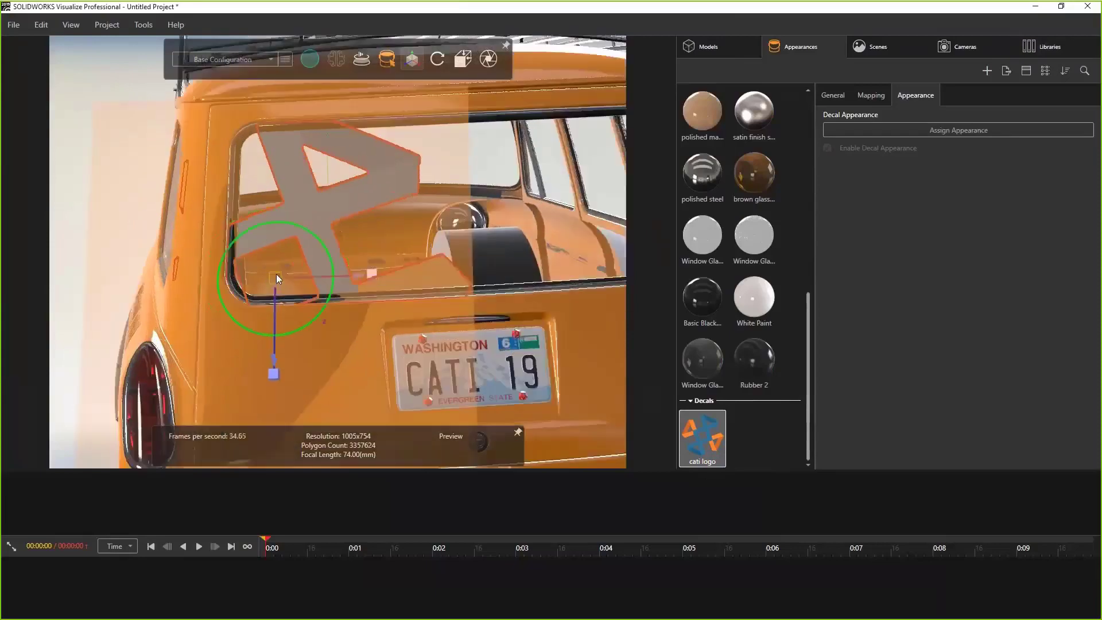
pyautogui.moveTo(375, 283); pyautogui.dragTo(291, 315)
pyautogui.moveTo(273, 368); pyautogui.dragTo(275, 355)
# Step: Straighten the logo decal, move it into the rear window's lower corner beside the side pillar, and deselect it
pyautogui.moveTo(354, 266); pyautogui.dragTo(384, 310)
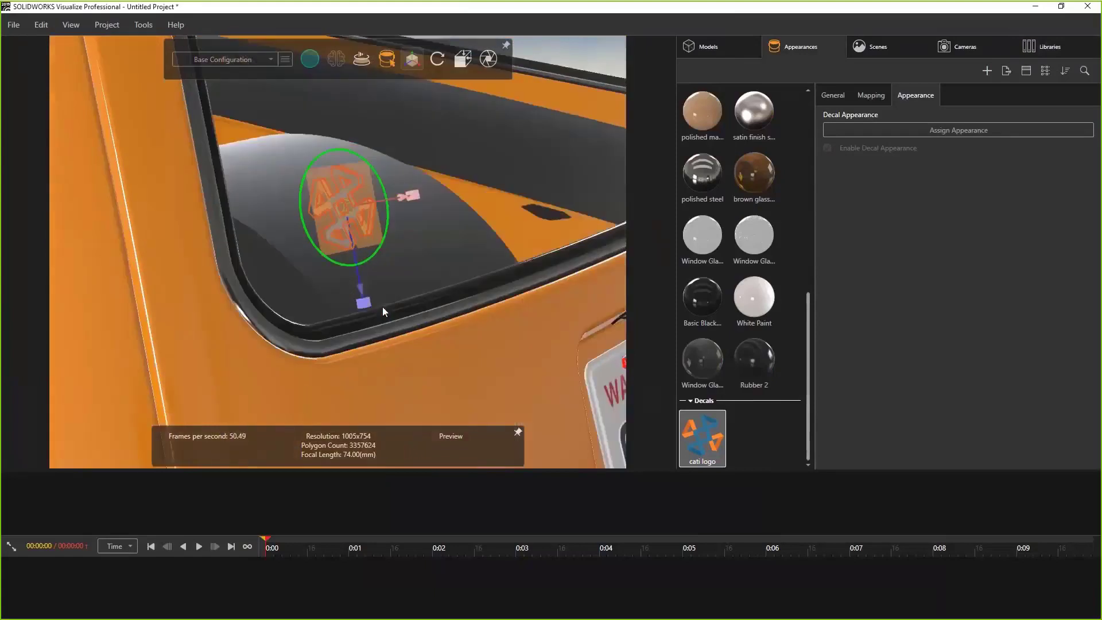
pyautogui.moveTo(346, 270); pyautogui.dragTo(343, 323)
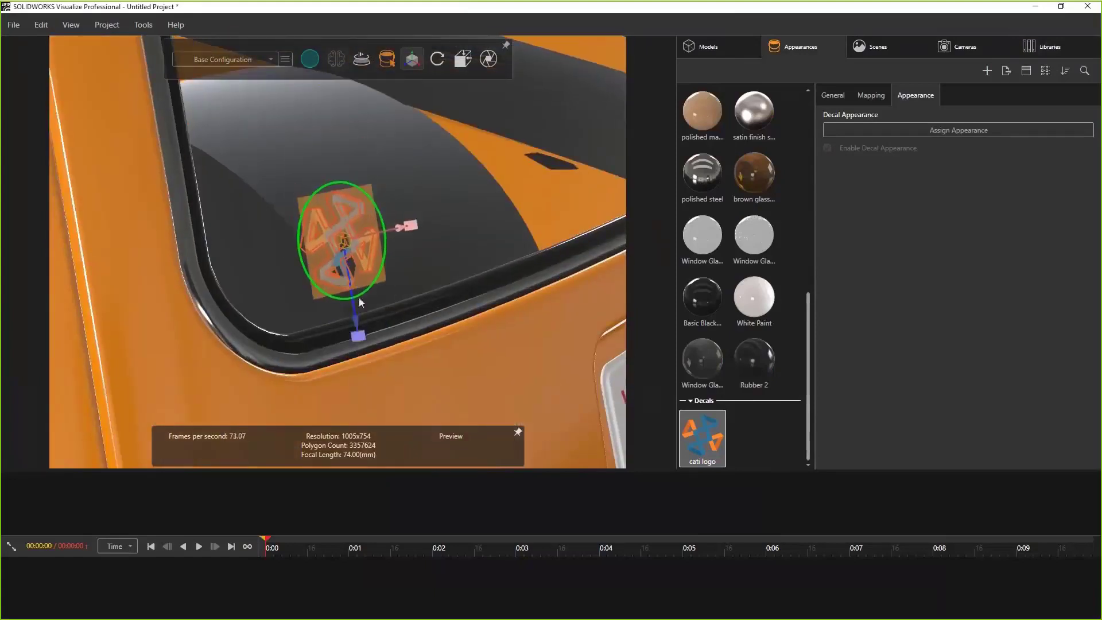
pyautogui.moveTo(400, 230); pyautogui.dragTo(352, 257)
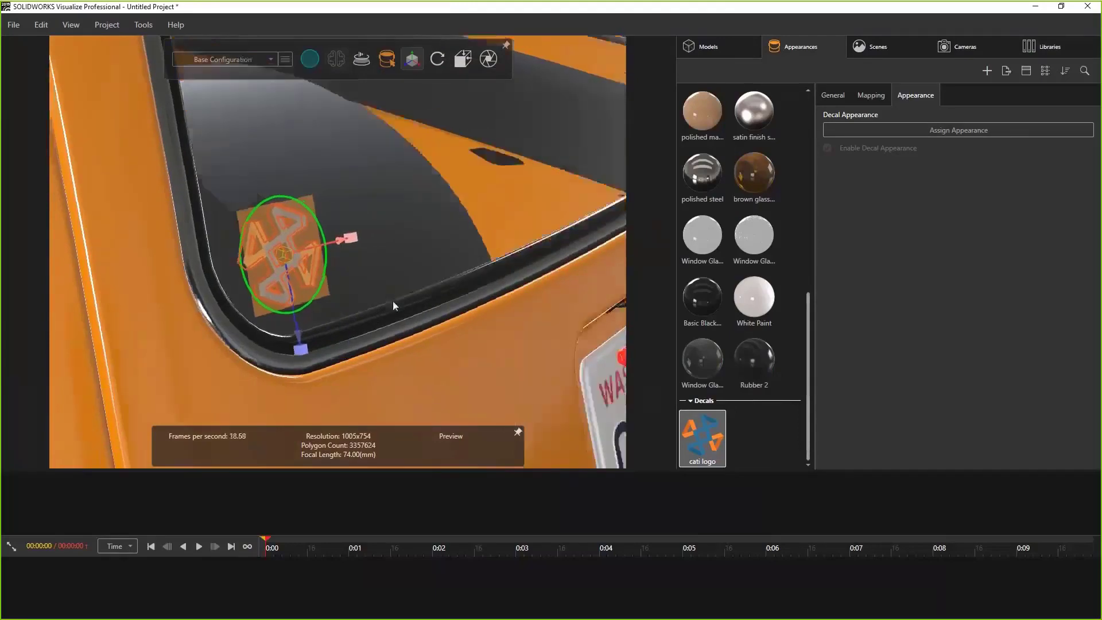
pyautogui.moveTo(393, 301); pyautogui.dragTo(399, 307, button='middle')
pyautogui.scroll(3, 397, 306)
pyautogui.scroll(-3, 396, 306)
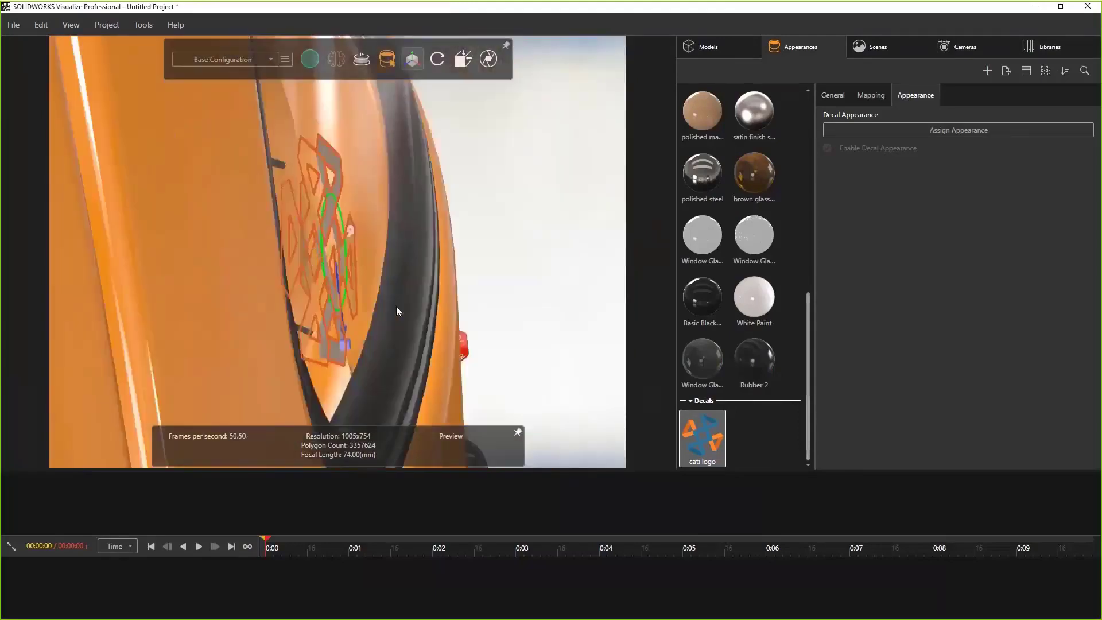
pyautogui.scroll(1, 396, 306)
pyautogui.click(565, 198)
pyautogui.scroll(2, 565, 197)
pyautogui.moveTo(565, 198); pyautogui.dragTo(400, 94, button='middle')
# Step: Render the view in Accurate mode and examine the logo decal on the rear window up close
pyautogui.moveTo(310, 60)
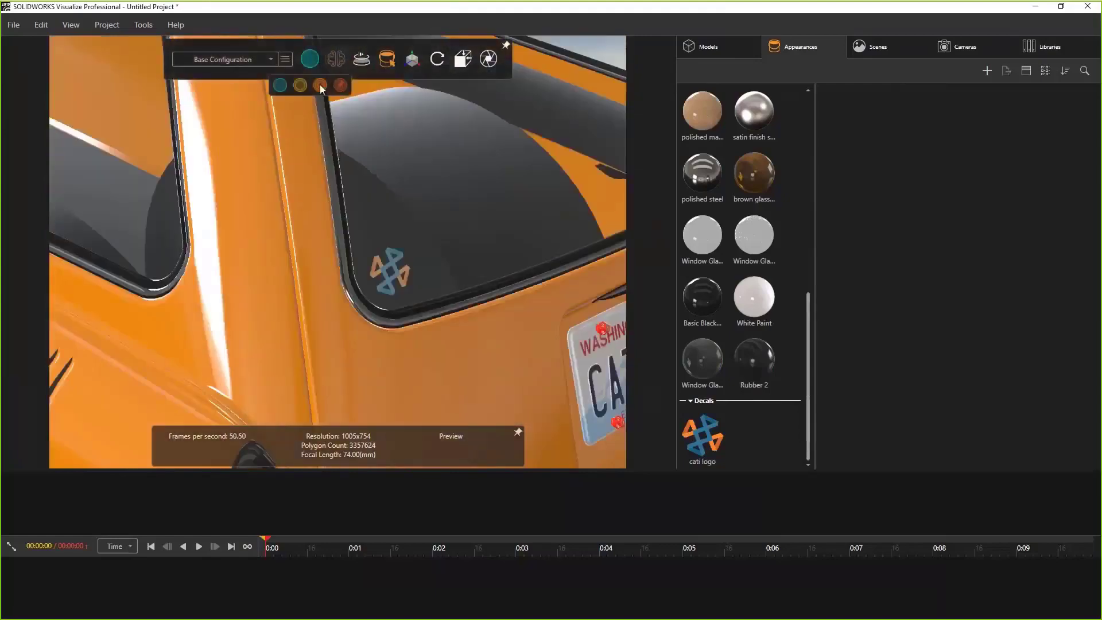
pyautogui.click(320, 85)
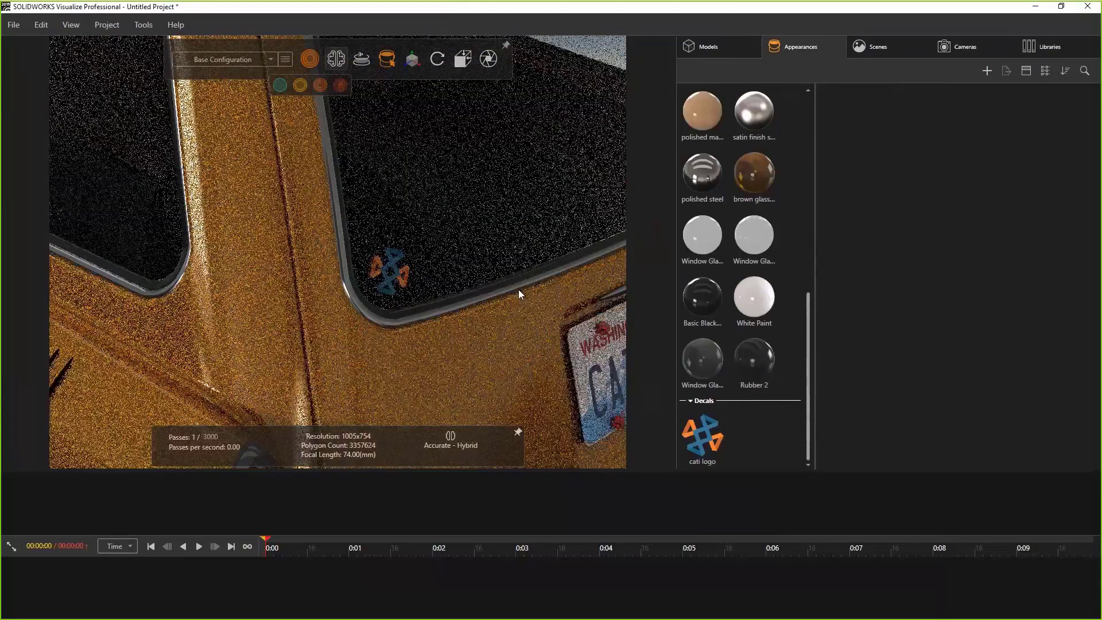
pyautogui.moveTo(518, 289); pyautogui.dragTo(518, 290, button='middle')
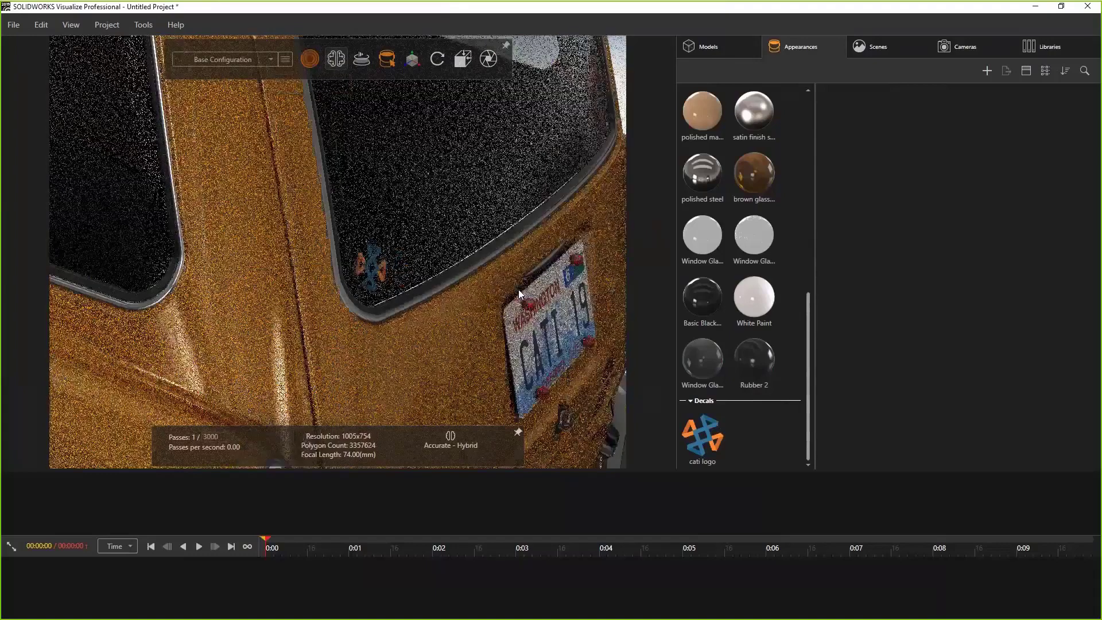
pyautogui.scroll(5, 519, 289)
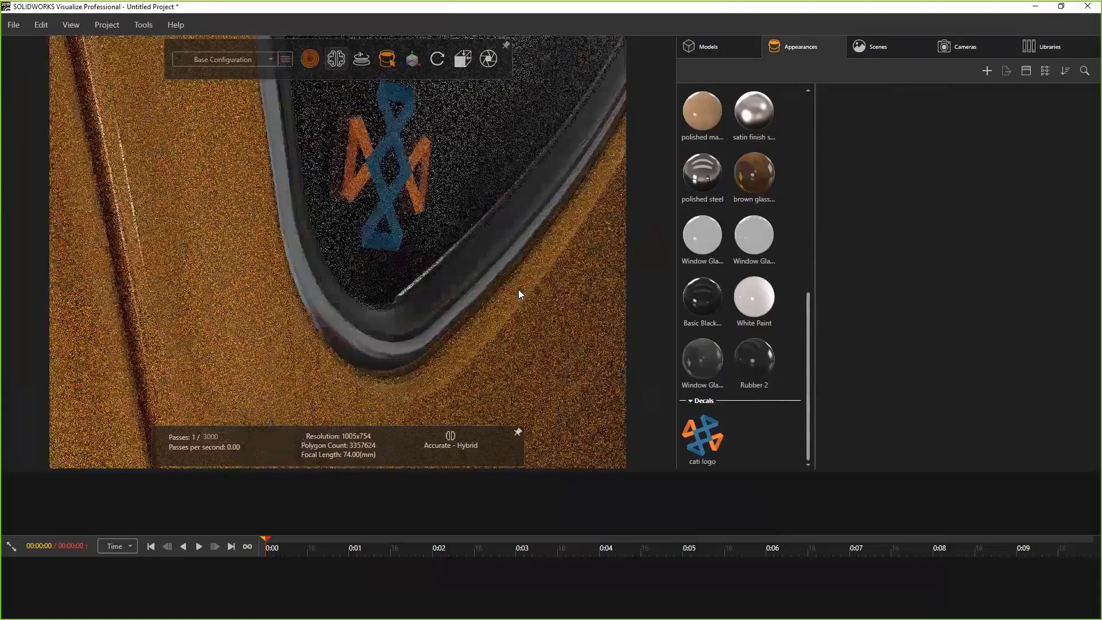
pyautogui.moveTo(518, 289); pyautogui.dragTo(519, 289, button='middle')
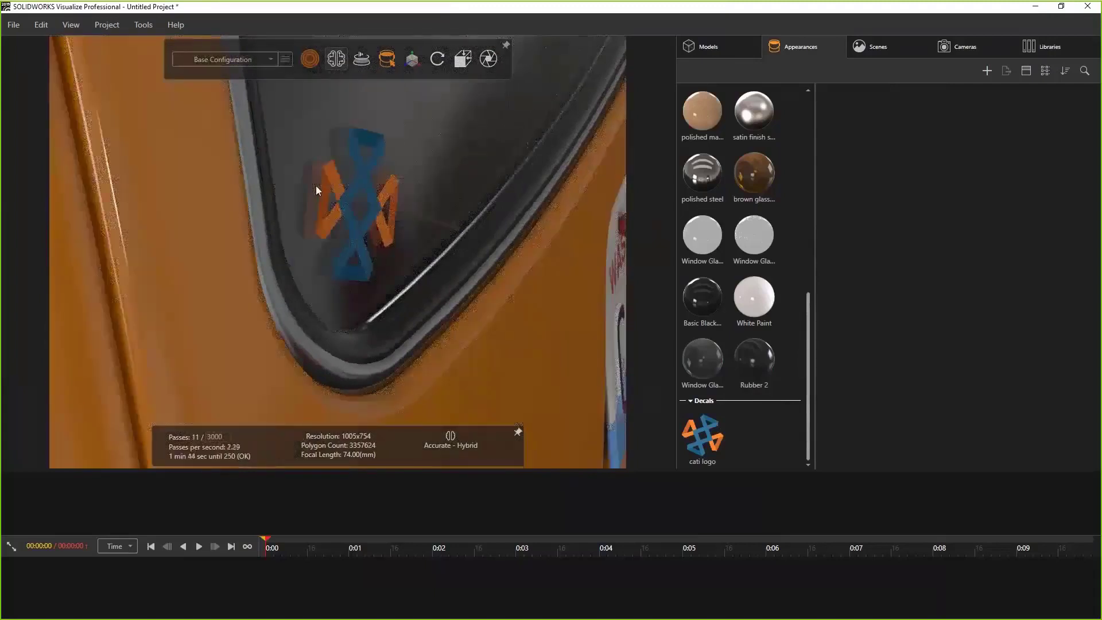
# Step: Return to Preview rendering and open the mapping settings of the cati logo decal
pyautogui.moveTo(312, 60)
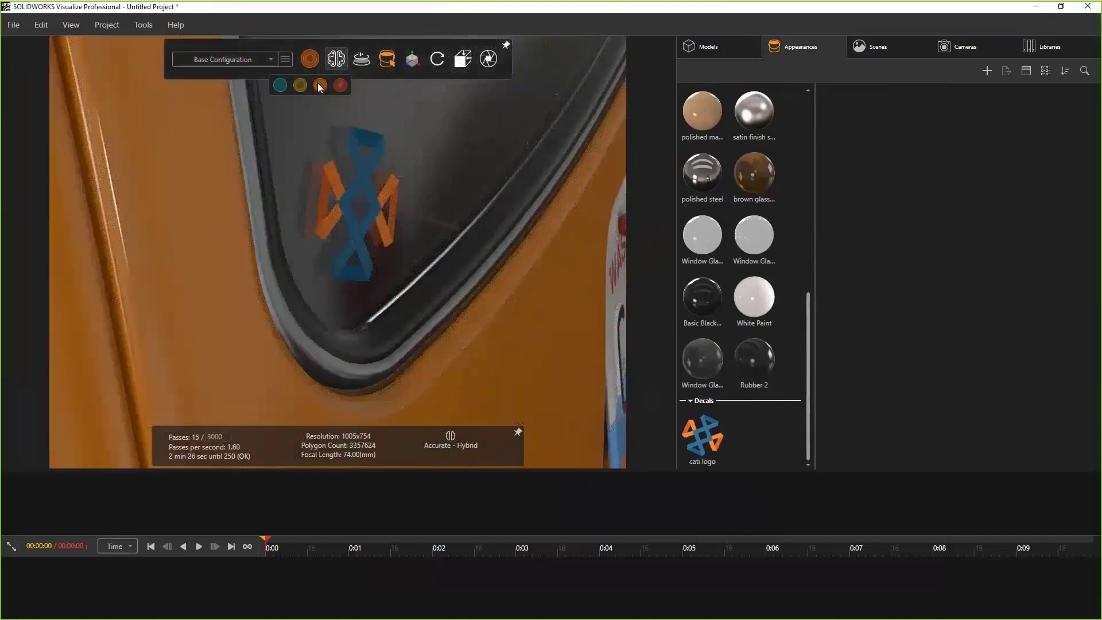
pyautogui.click(280, 86)
pyautogui.click(702, 436)
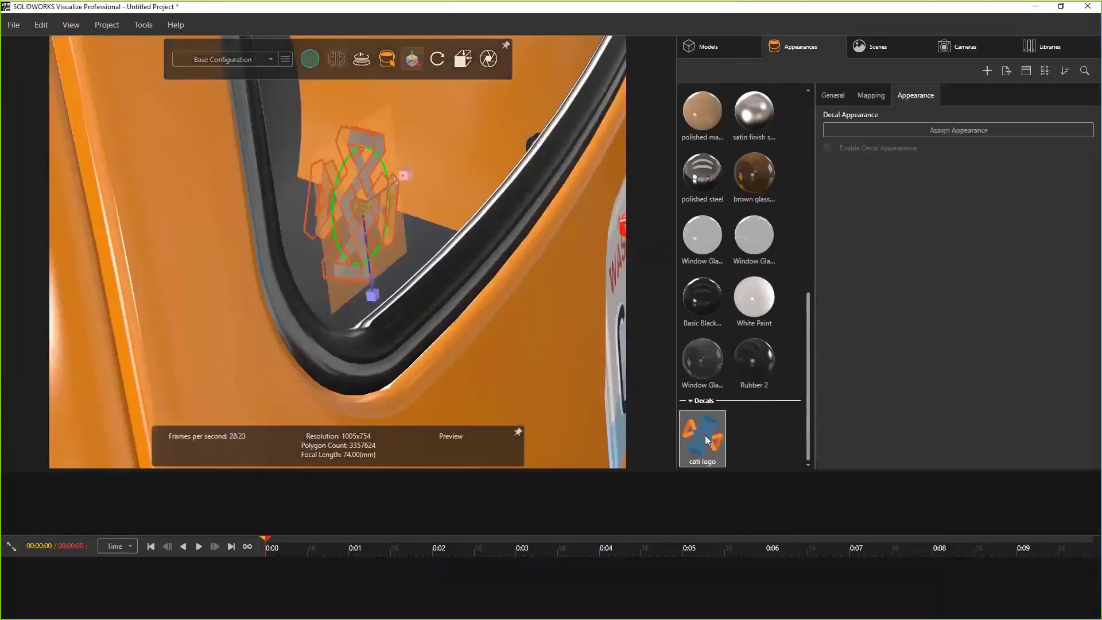
pyautogui.click(832, 97)
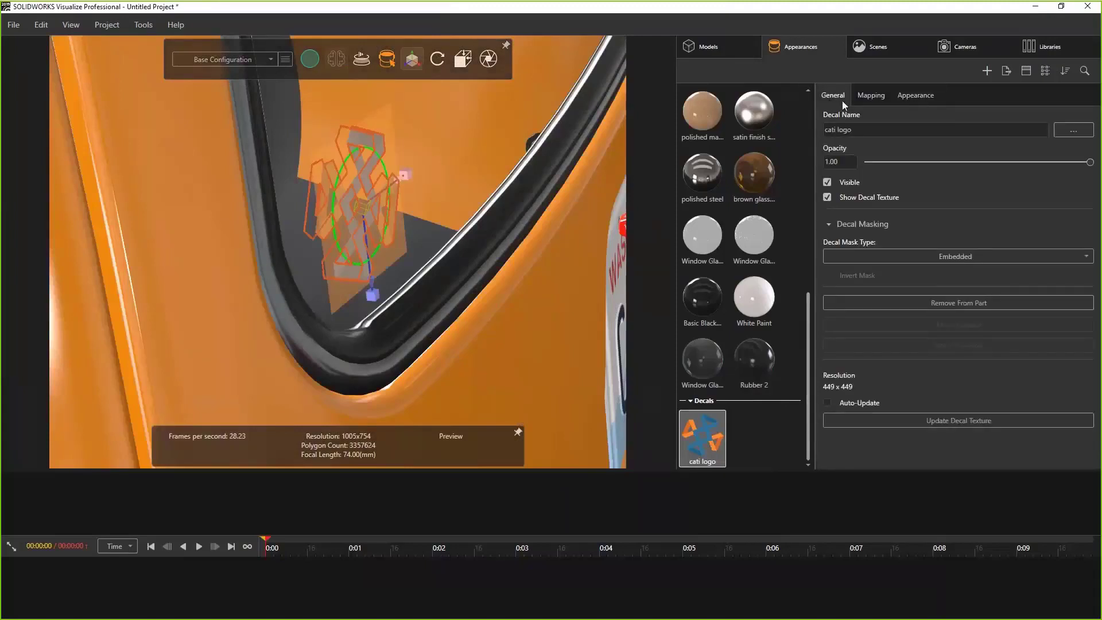
pyautogui.click(868, 96)
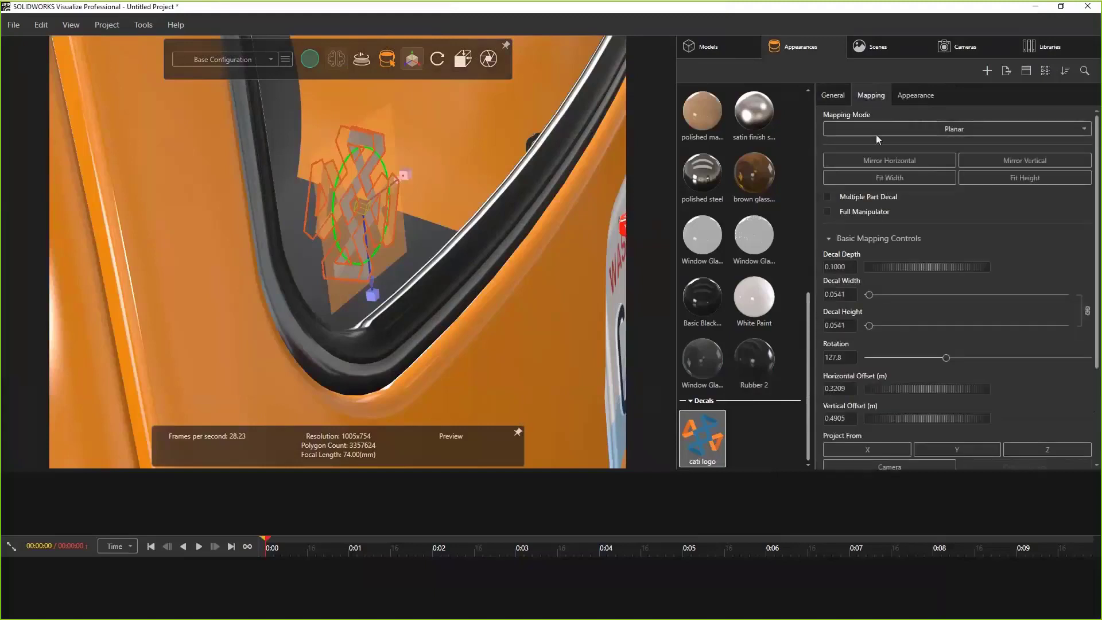
# Step: Try decal depths of 0.01, 0.001 and 0.005 m for the rear window logo
pyautogui.click(849, 266)
pyautogui.write('.01')
pyautogui.press('Return')
pyautogui.click(837, 295)
pyautogui.click(836, 268)
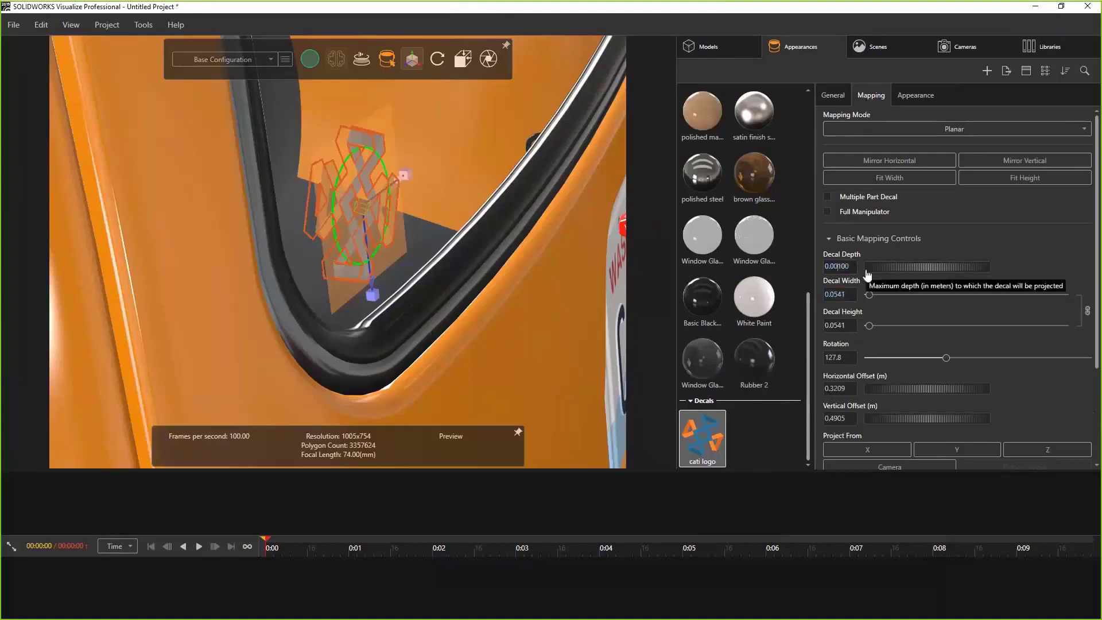
pyautogui.click(838, 295)
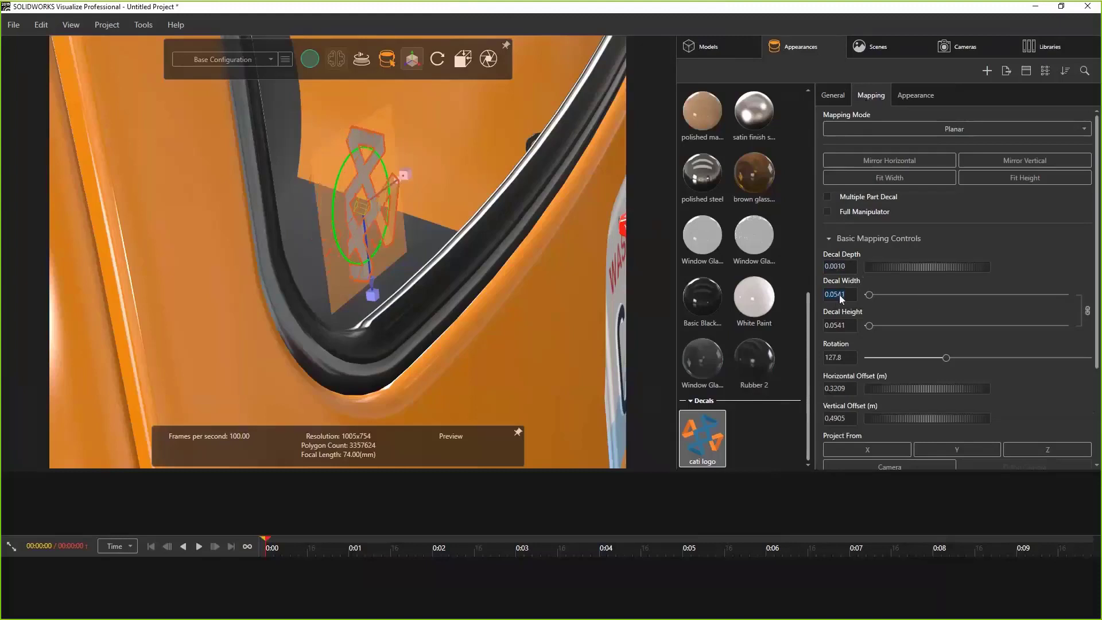
pyautogui.click(841, 270)
pyautogui.click(842, 270)
pyautogui.click(849, 294)
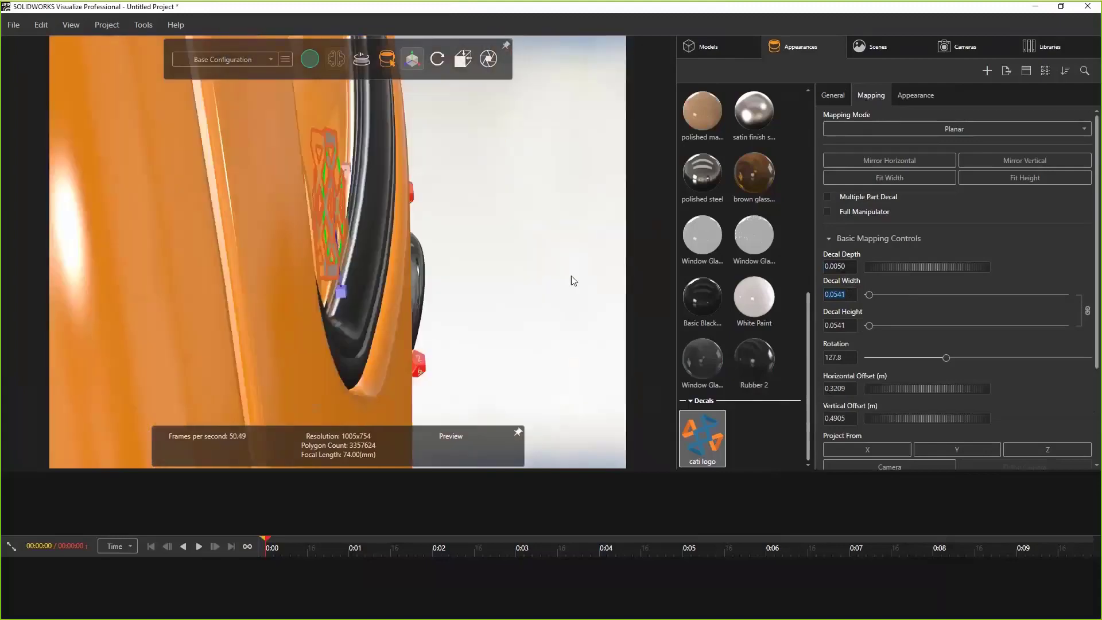
# Step: Set the logo decal's depth to 0.003 m
pyautogui.moveTo(572, 281); pyautogui.dragTo(723, 272, button='middle')
pyautogui.click(844, 266)
pyautogui.press('BackSpace')
pyautogui.write('3')
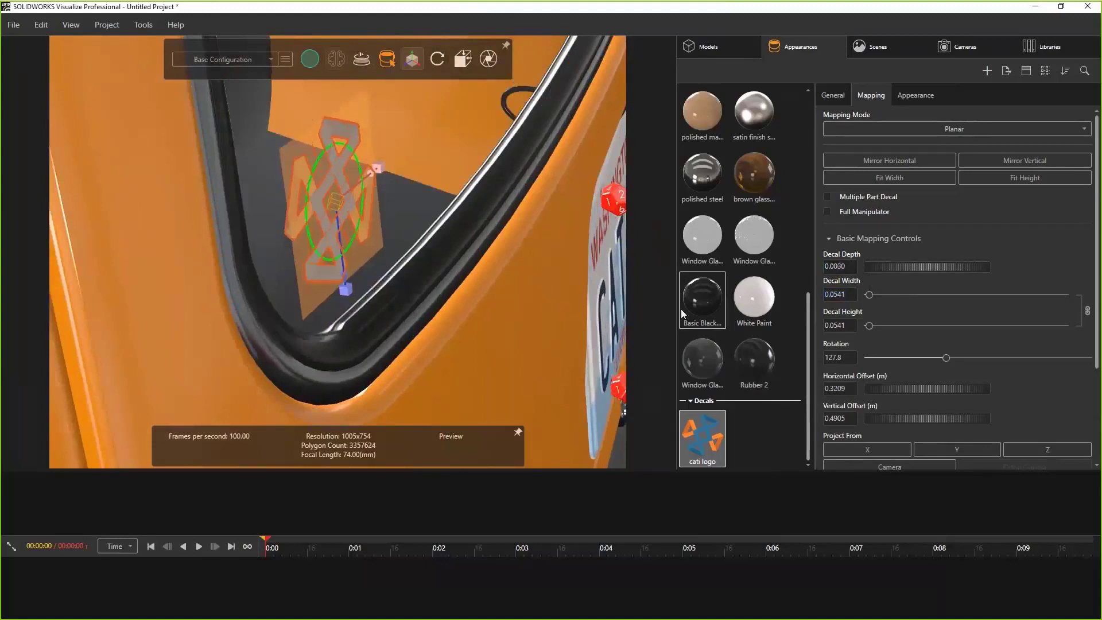
pyautogui.moveTo(538, 275); pyautogui.dragTo(519, 276)
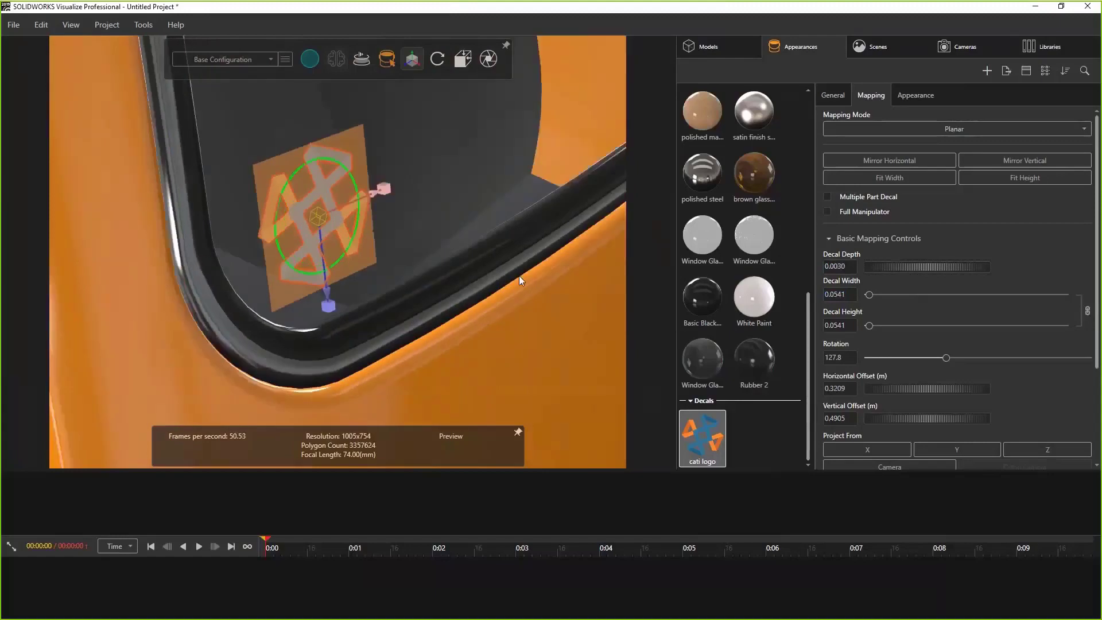
# Step: Switch to Accurate rendering and check the logo decal up close and with the whole rear of the car in view
pyautogui.moveTo(309, 60)
pyautogui.click(320, 86)
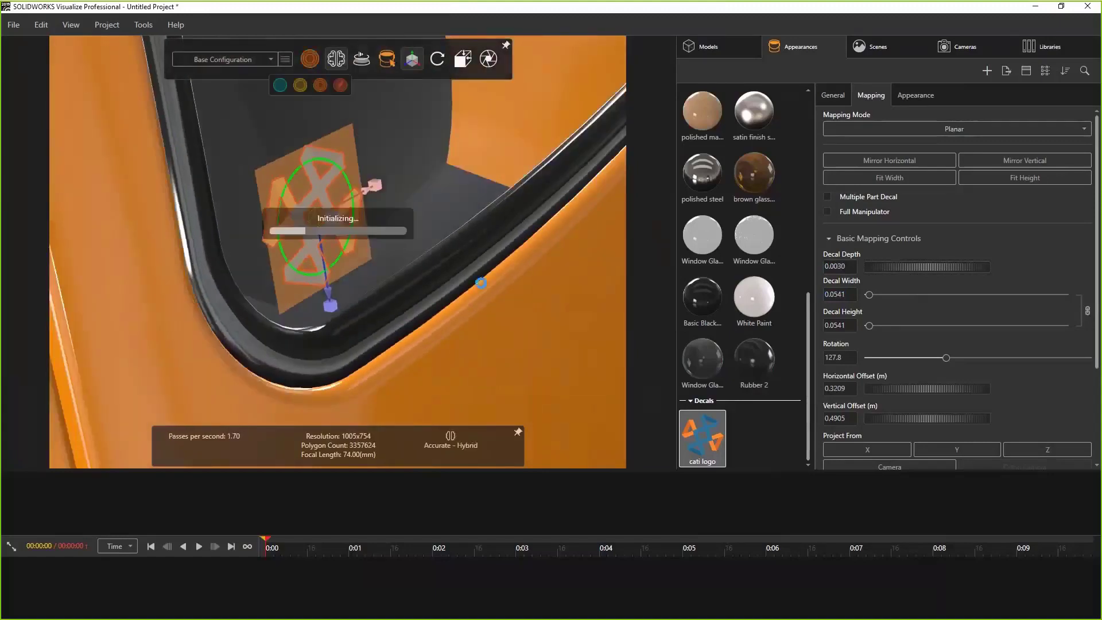
pyautogui.click(500, 355)
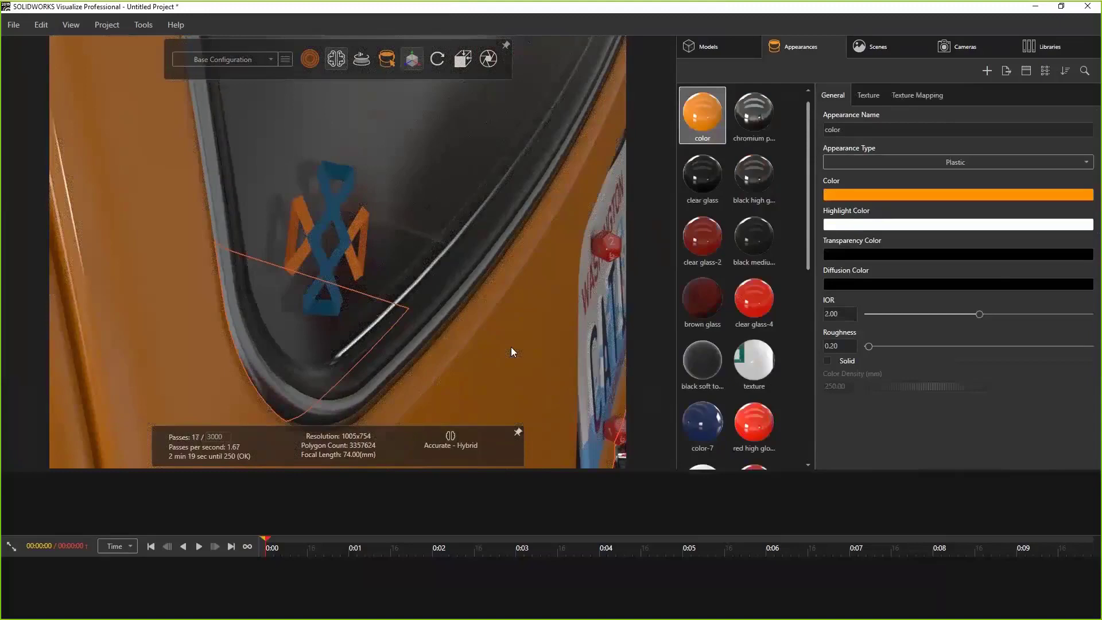
pyautogui.scroll(-2, 512, 352)
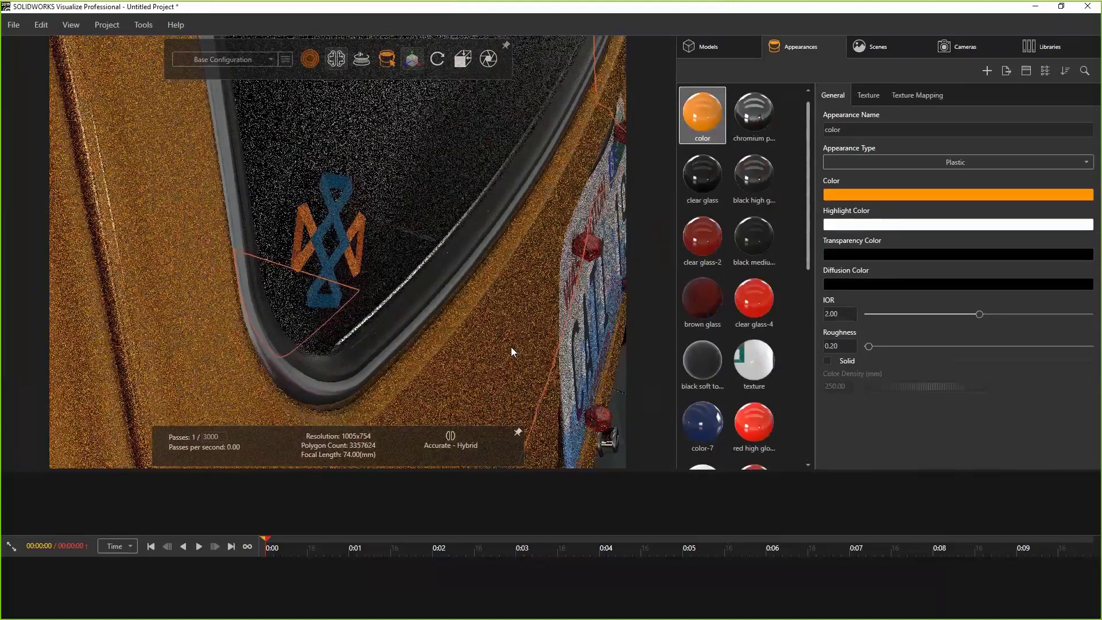
pyautogui.scroll(-5, 513, 352)
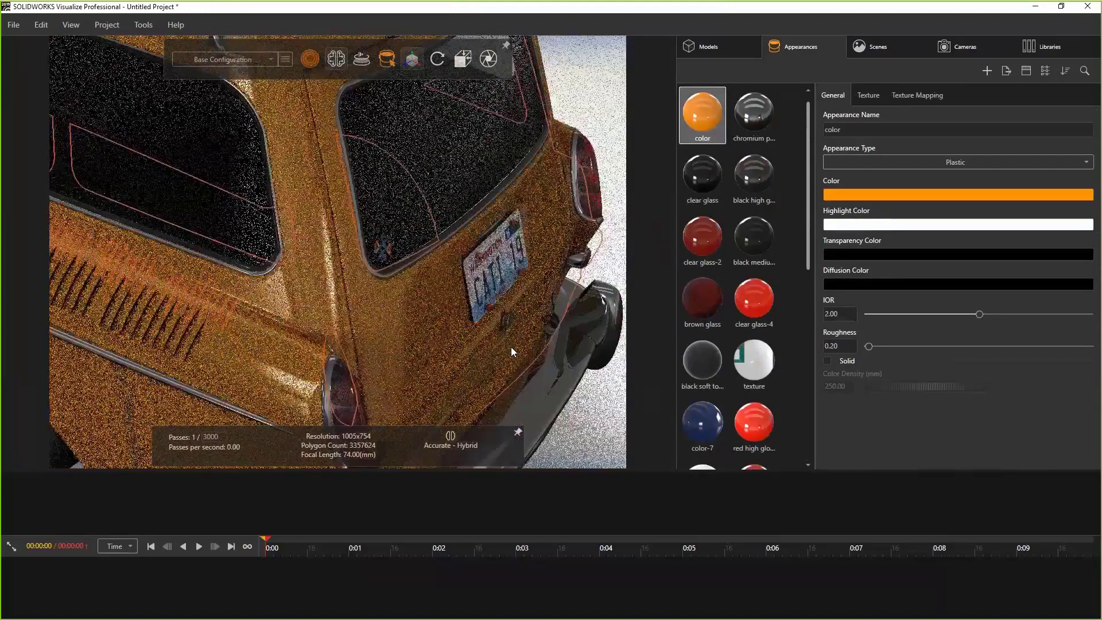
pyautogui.scroll(-5, 513, 352)
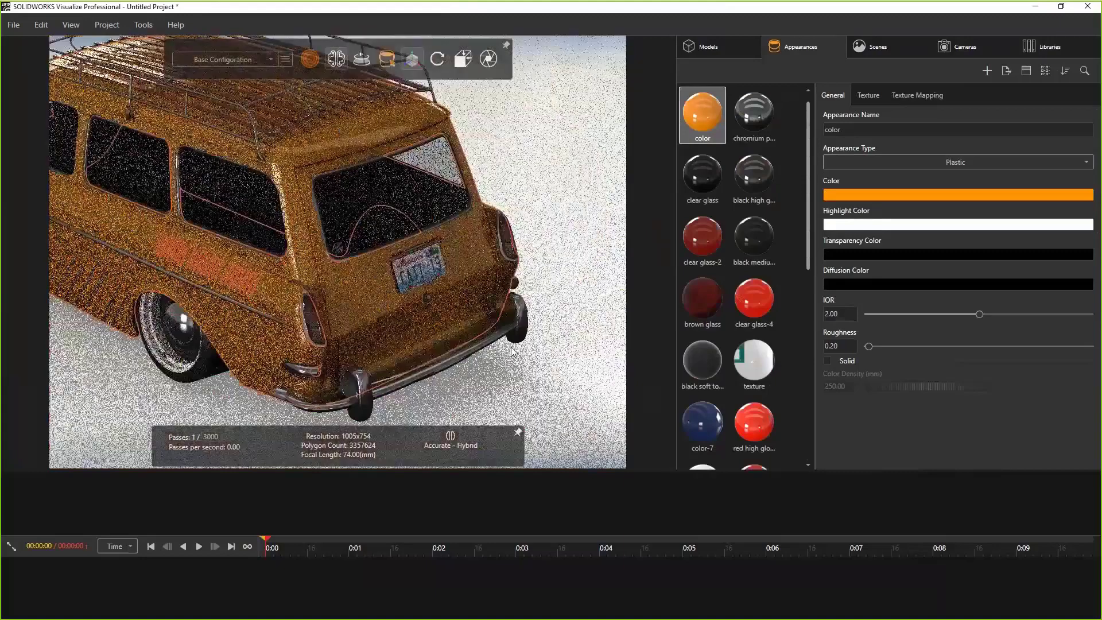
pyautogui.click(576, 204)
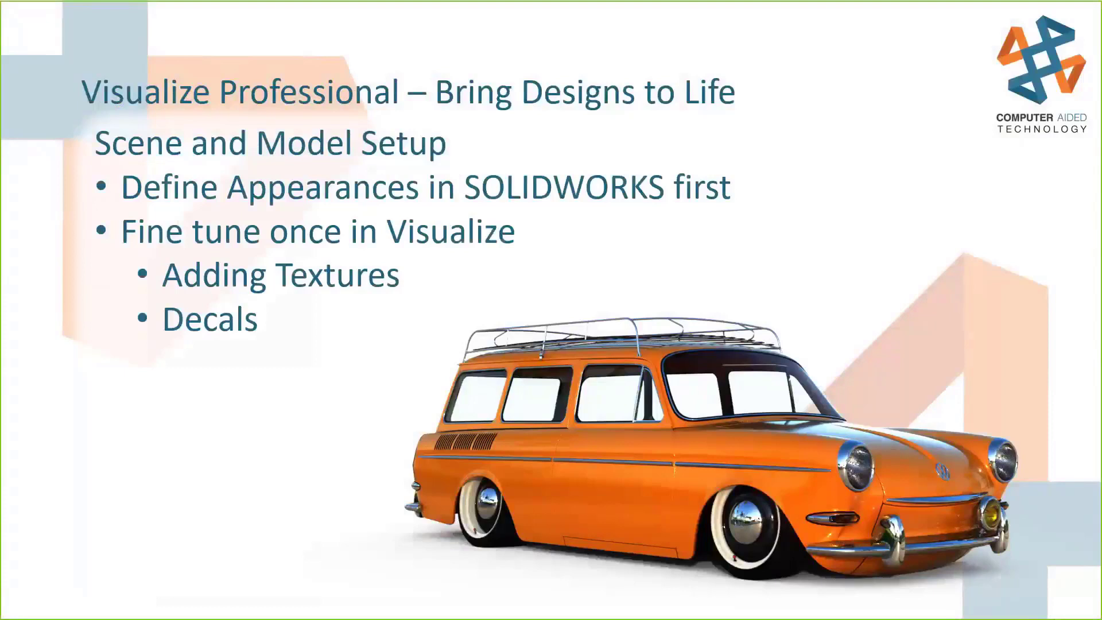
pyautogui.press('Right')
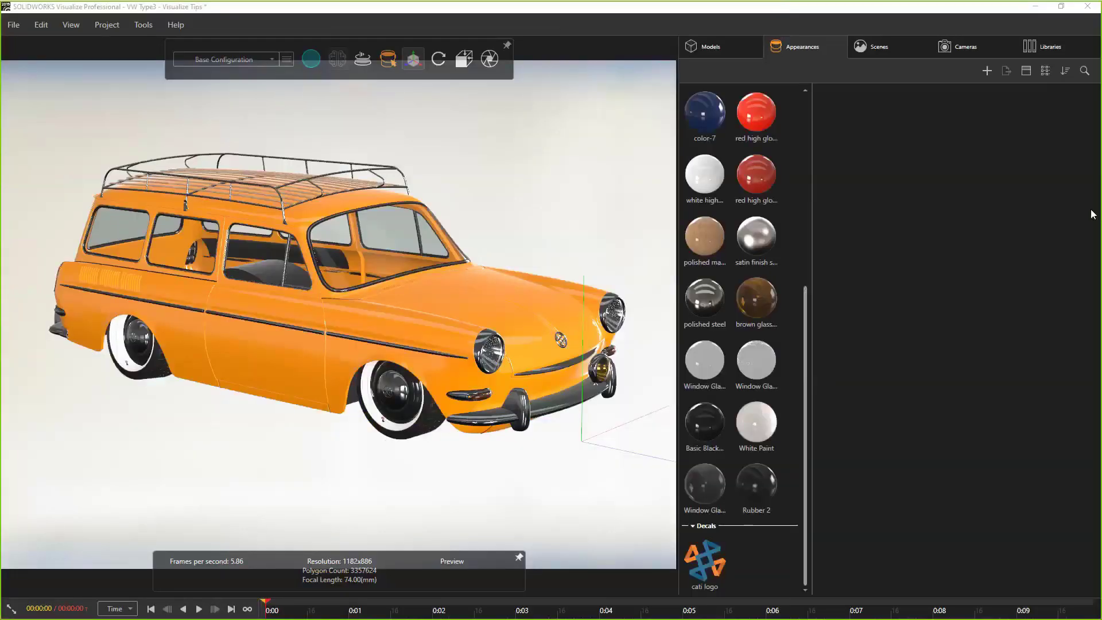
# Step: Delete the four directional lights and the morning fog backplate from the scene, and switch to Accurate rendering
pyautogui.click(877, 52)
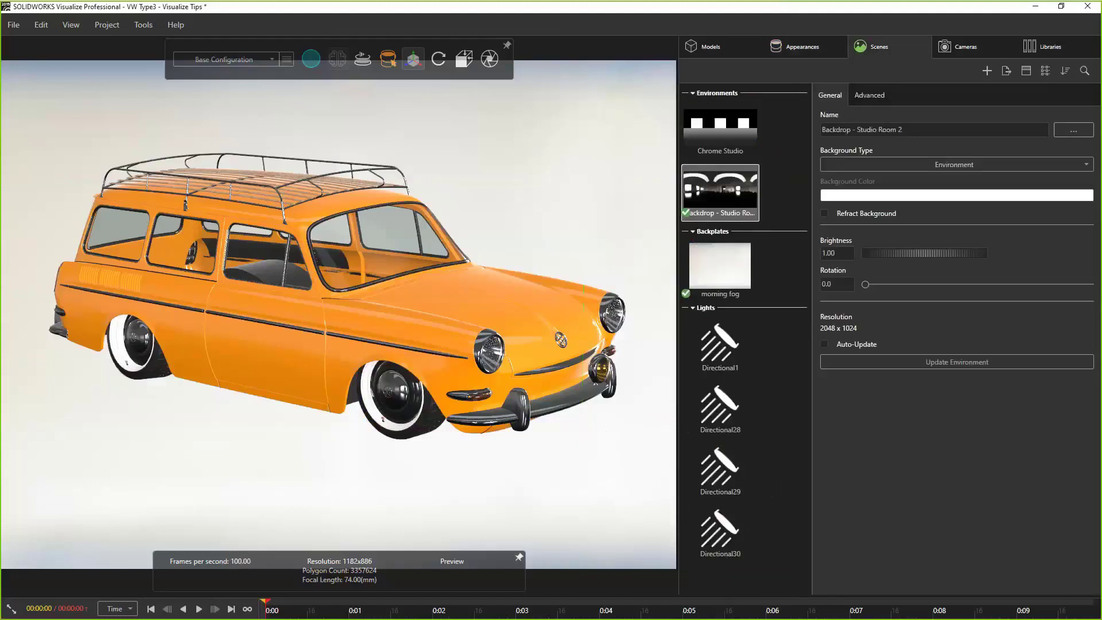
pyautogui.moveTo(759, 575); pyautogui.dragTo(709, 331)
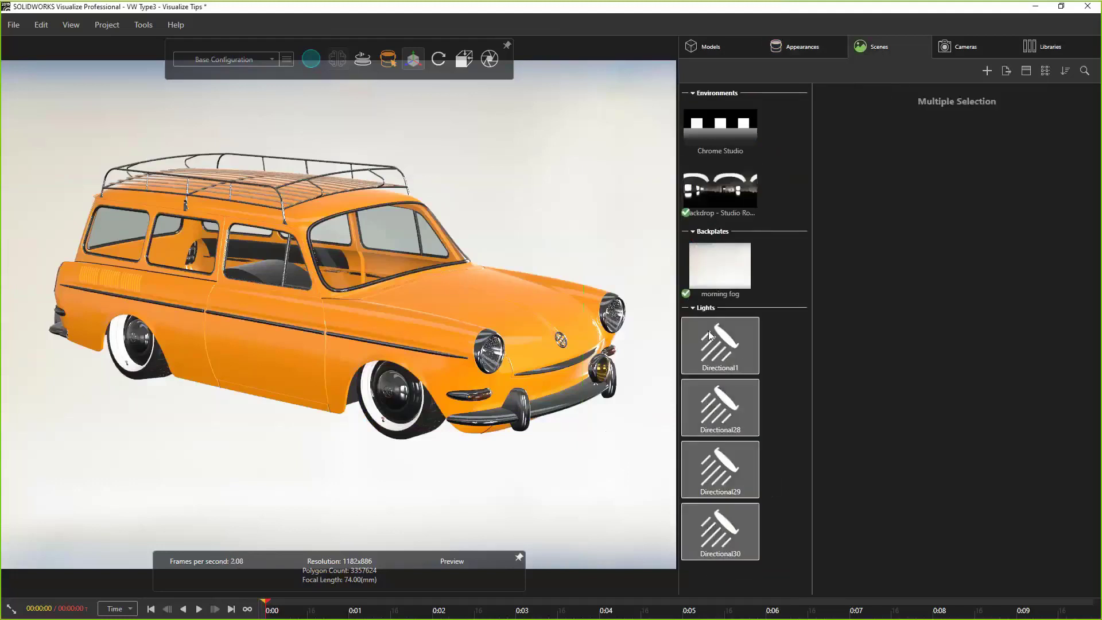
pyautogui.press('Delete')
pyautogui.click(718, 274)
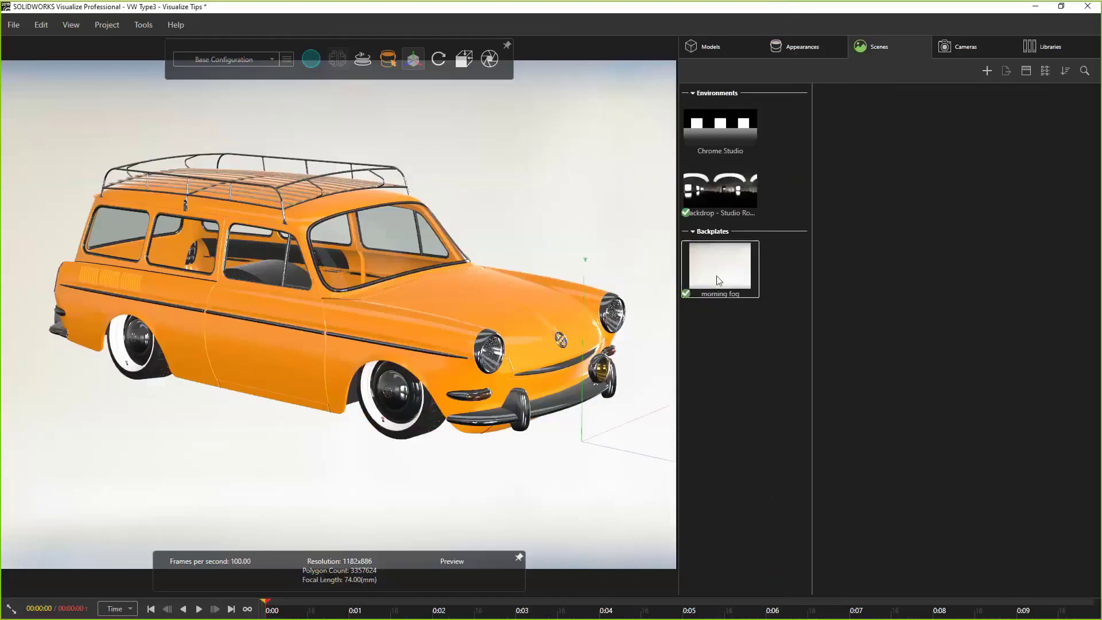
pyautogui.press('Delete')
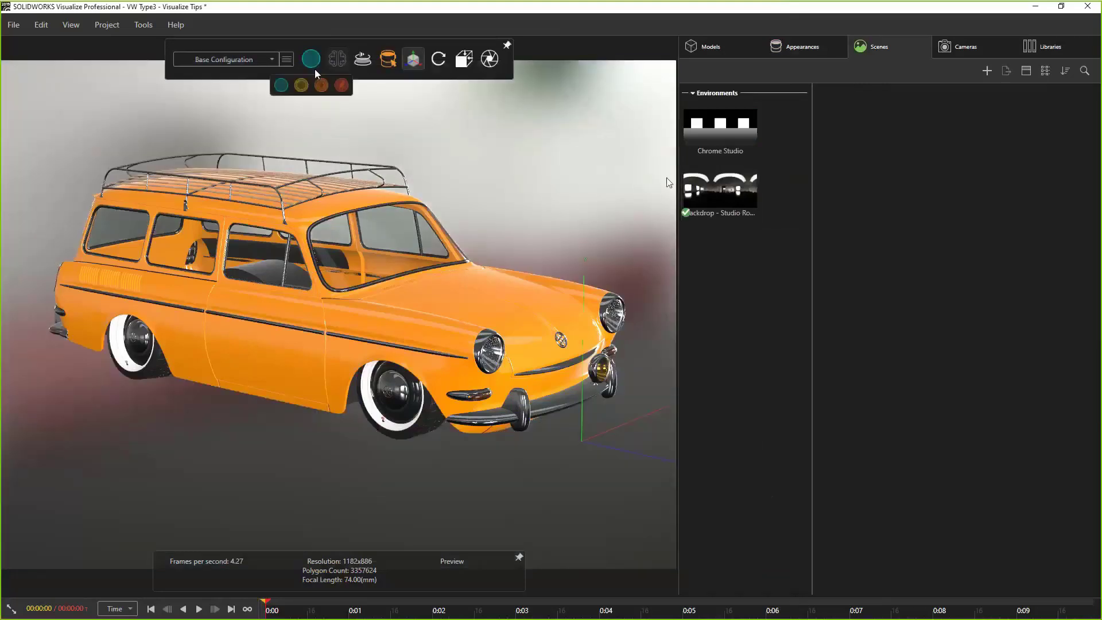
pyautogui.click(319, 85)
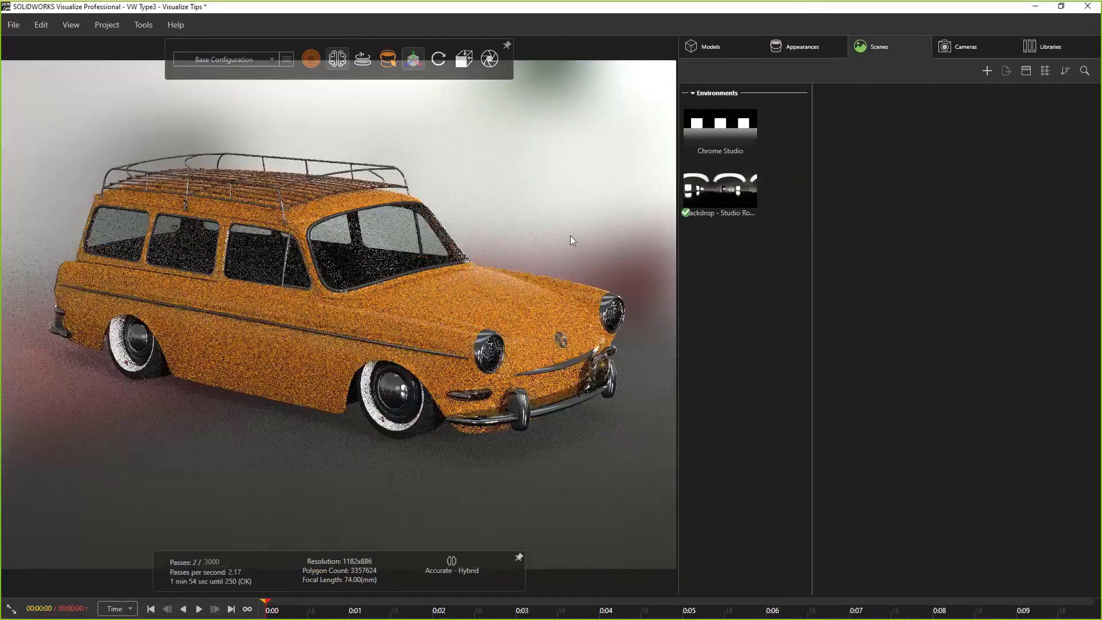
# Step: Try a brightness of 0 for the Backdrop - Studio Room 2 environment and set it back to 1
pyautogui.click(716, 192)
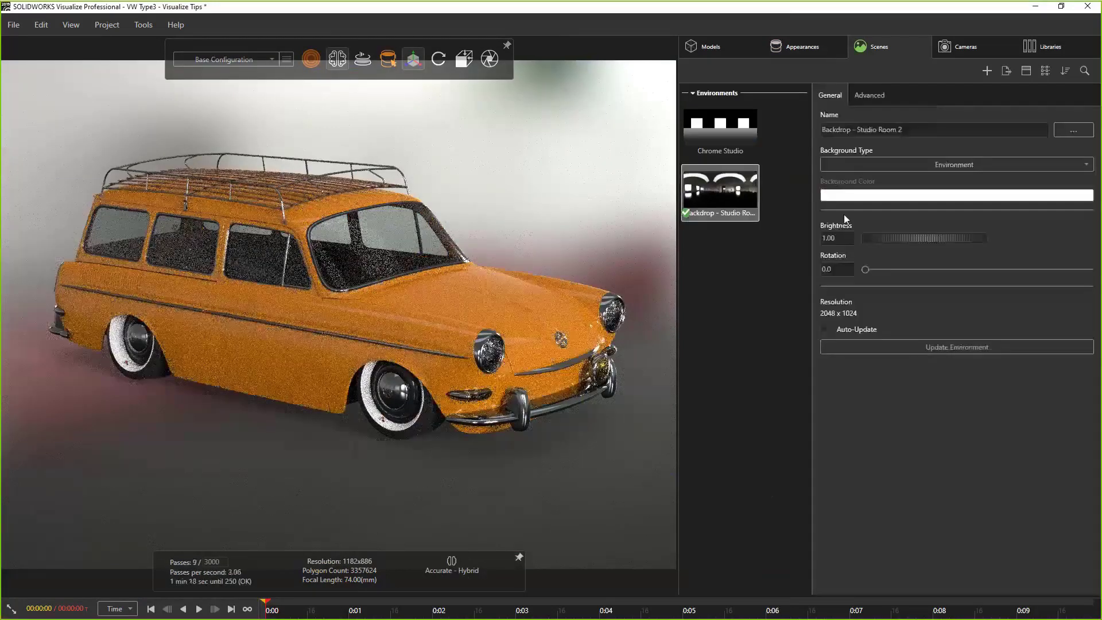
pyautogui.click(844, 240)
pyautogui.write('0')
pyautogui.press('Return')
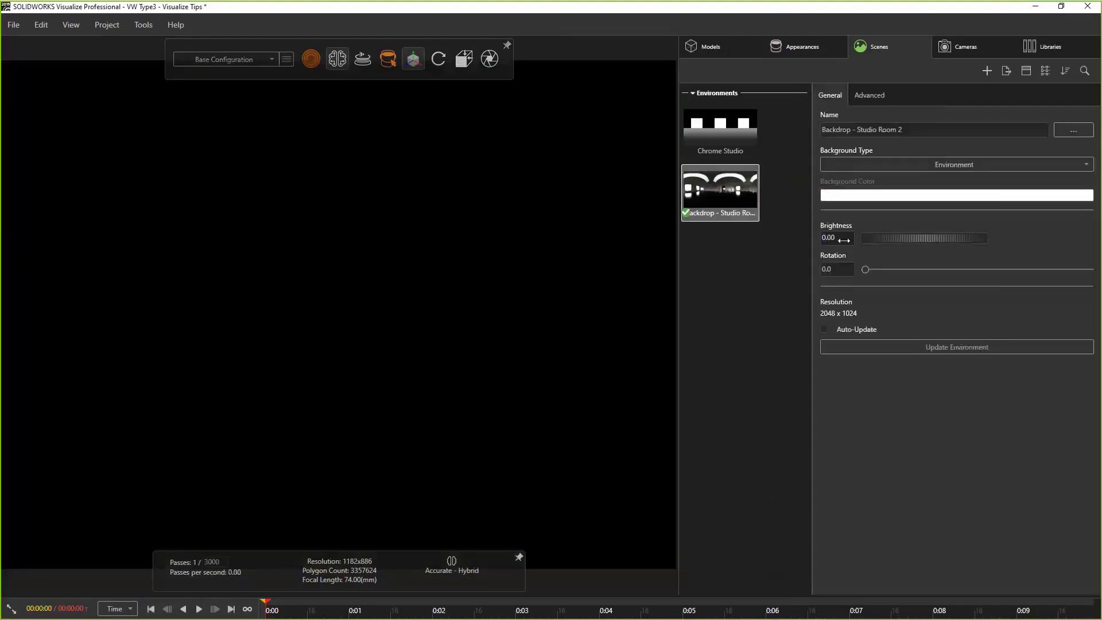
pyautogui.write('1')
pyautogui.press('Return')
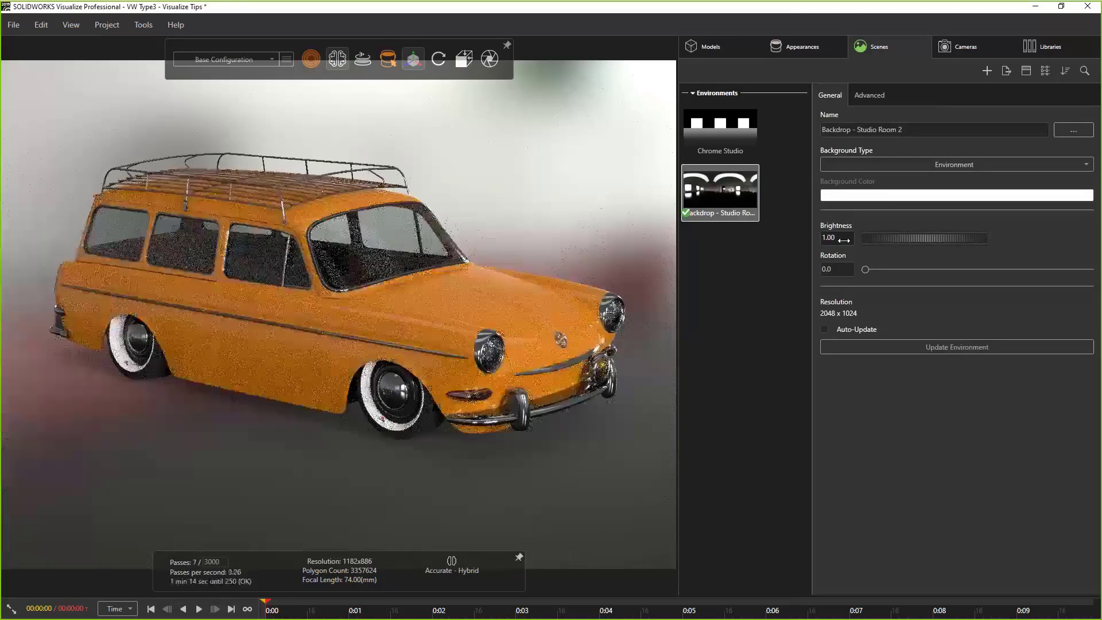
# Step: Apply the Light Box with Bounce Cards environment from the local library to the scene
pyautogui.click(1052, 48)
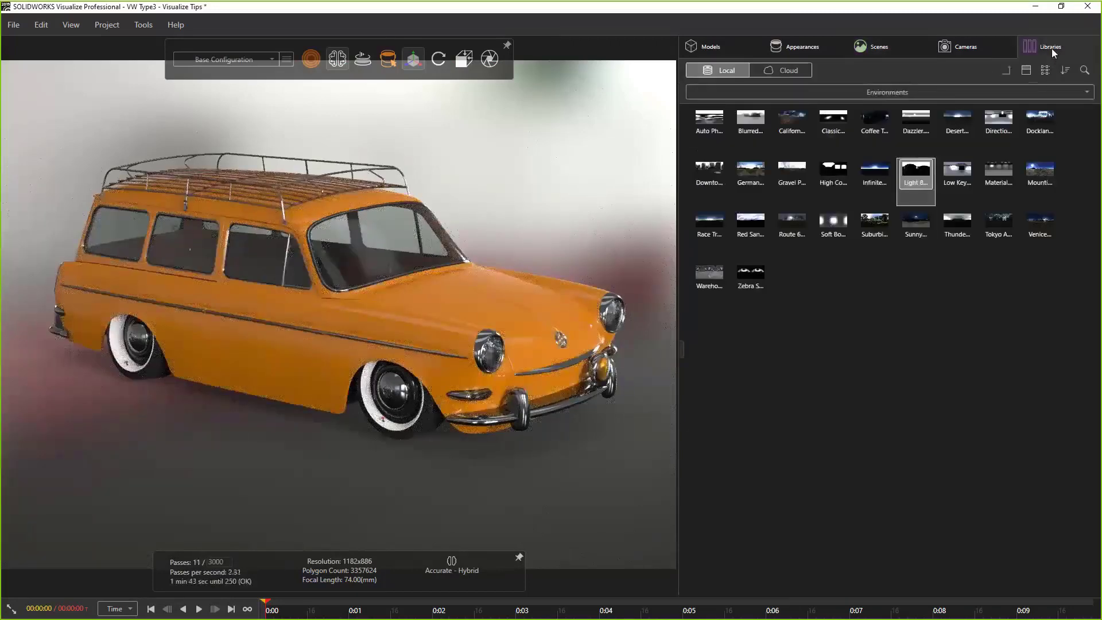
pyautogui.moveTo(926, 176); pyautogui.dragTo(628, 186)
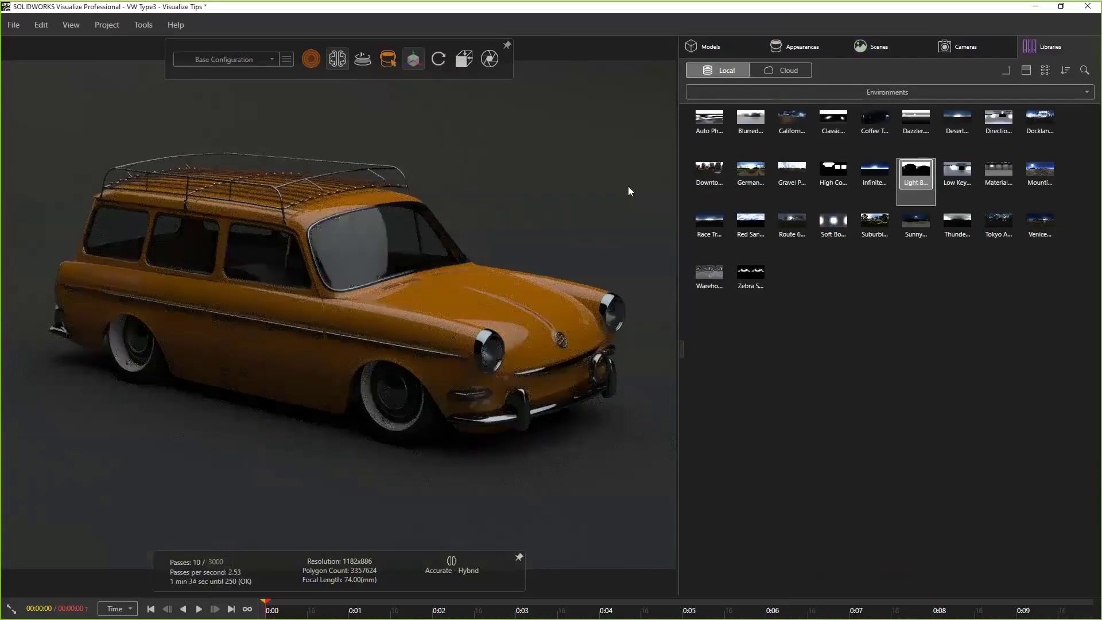
# Step: Tilt the whole VW Squareback assembly by setting its X rotation to 0.5 and raising it to 0.6
pyautogui.moveTo(628, 187); pyautogui.dragTo(629, 187, button='middle')
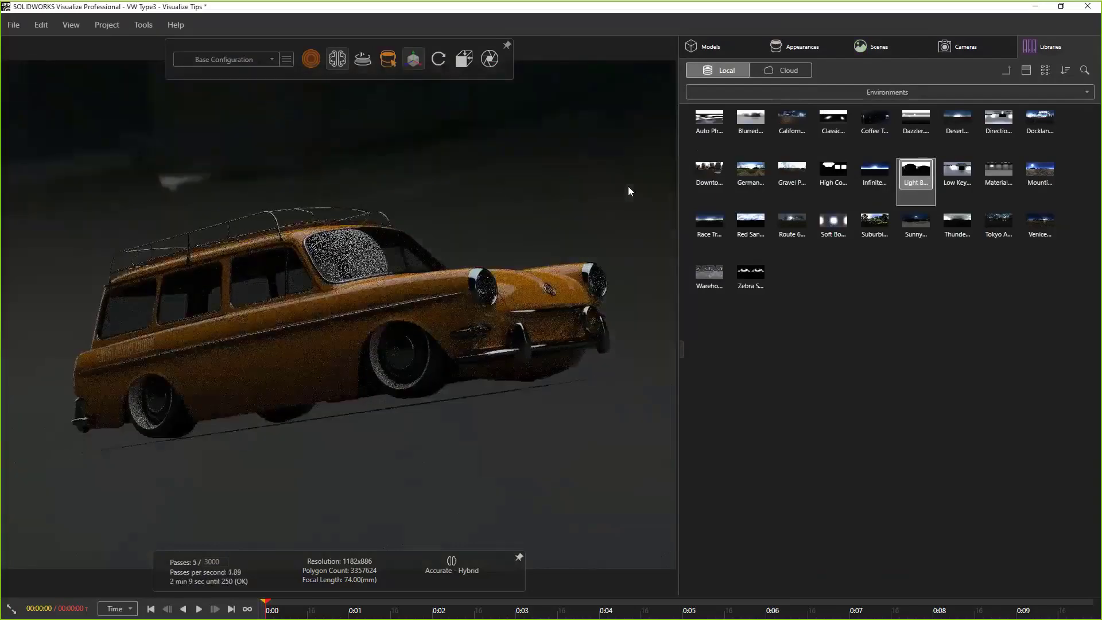
pyautogui.click(717, 47)
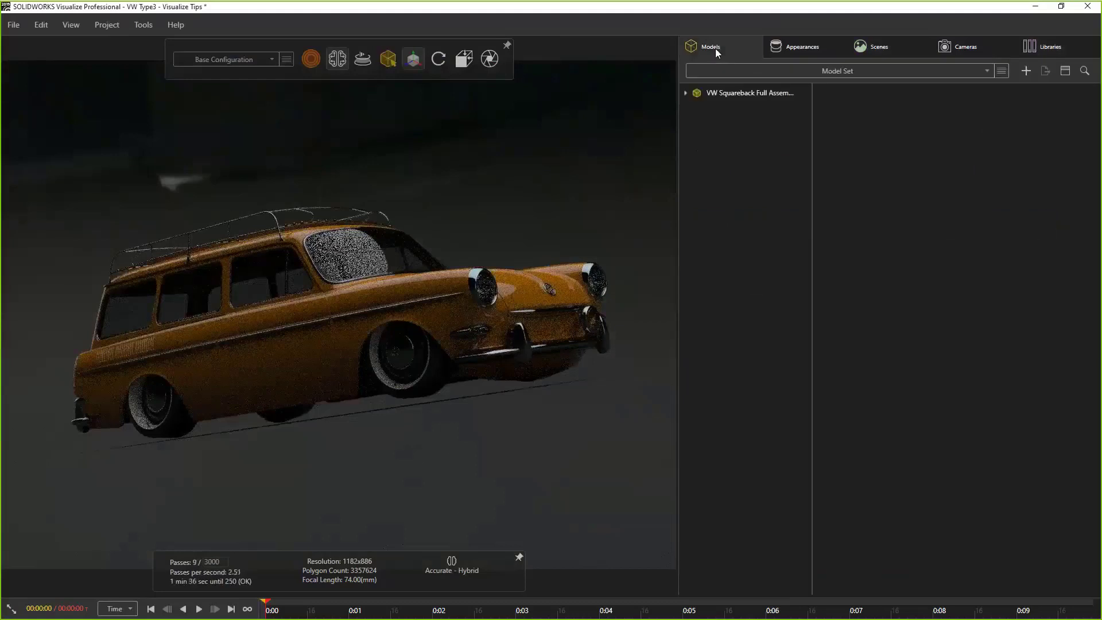
pyautogui.click(738, 94)
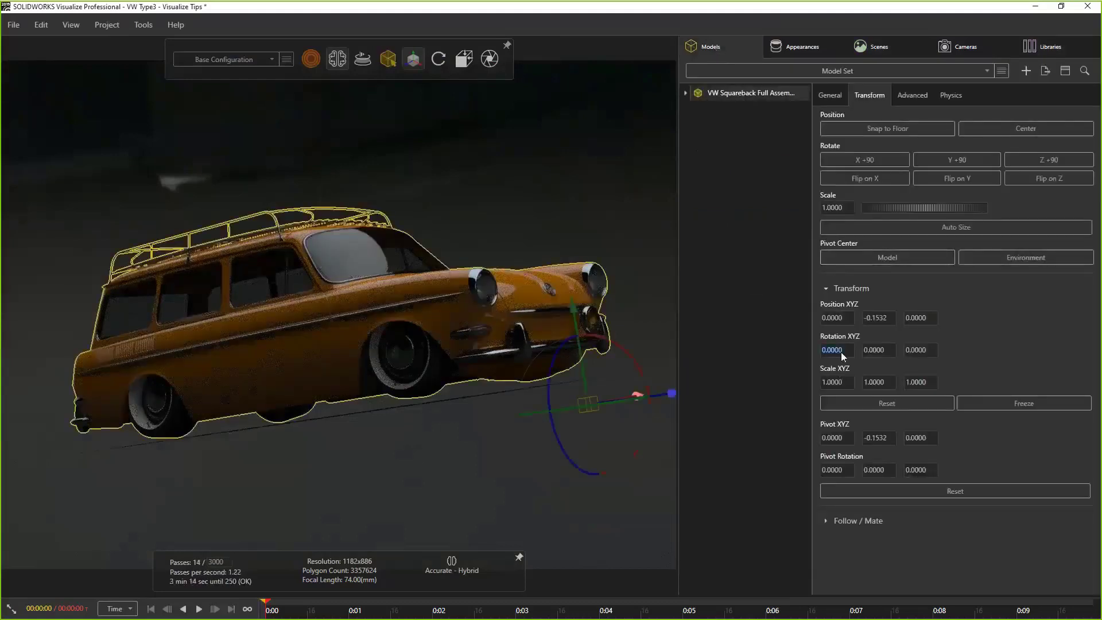
pyautogui.write('0.5')
pyautogui.press('Tab')
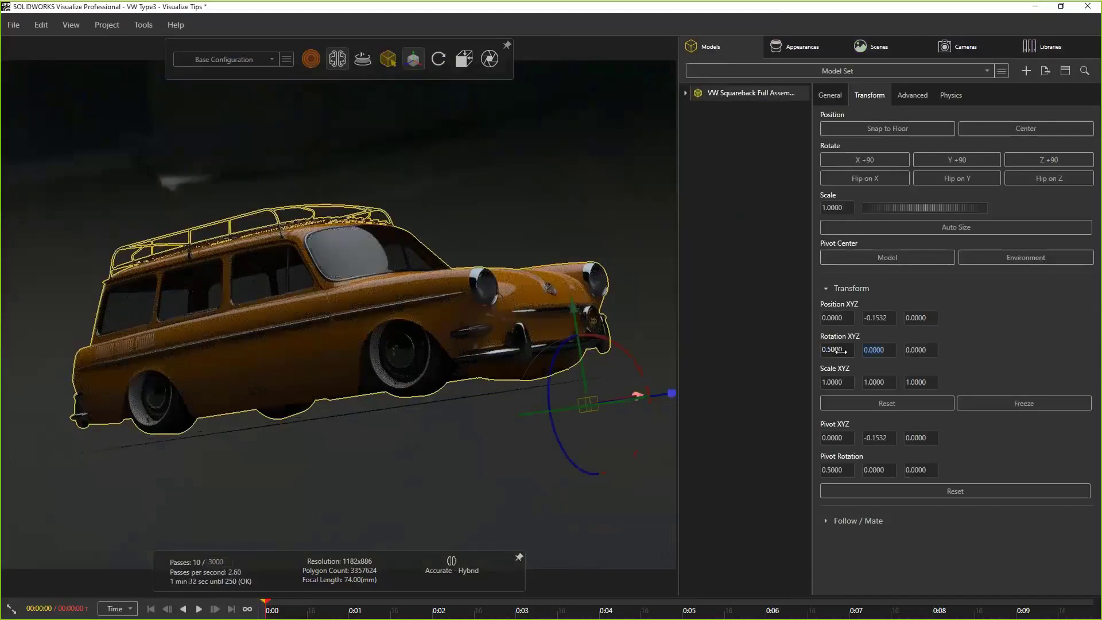
pyautogui.scroll(1, 841, 351)
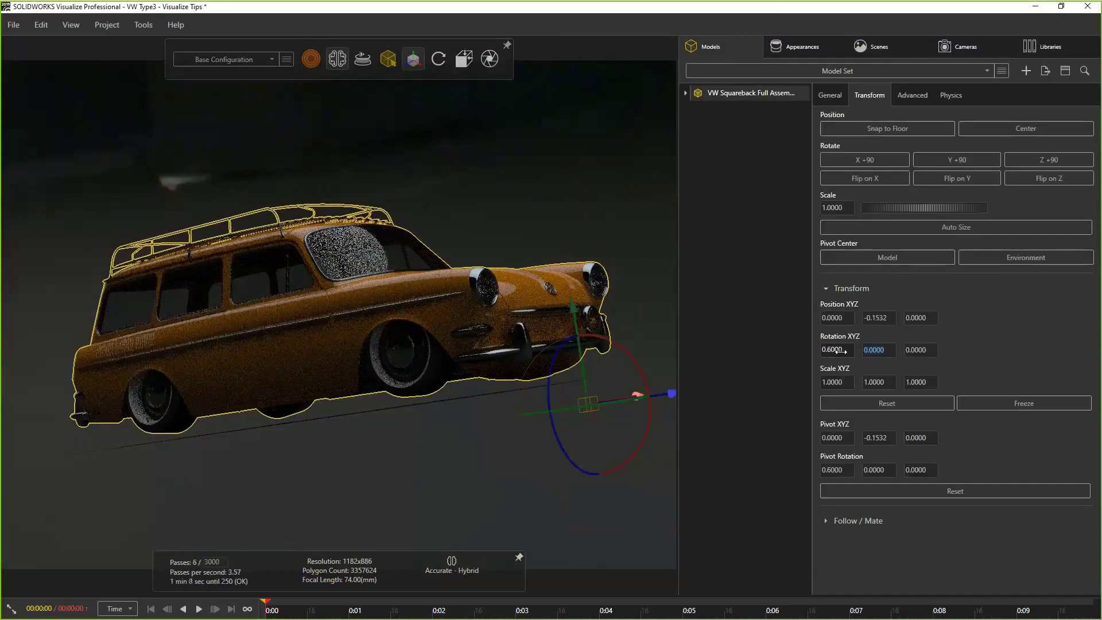
# Step: Lower the car vertically to a Y position of about -0.199 and check how it sits on the floor
pyautogui.moveTo(574, 309); pyautogui.dragTo(579, 320)
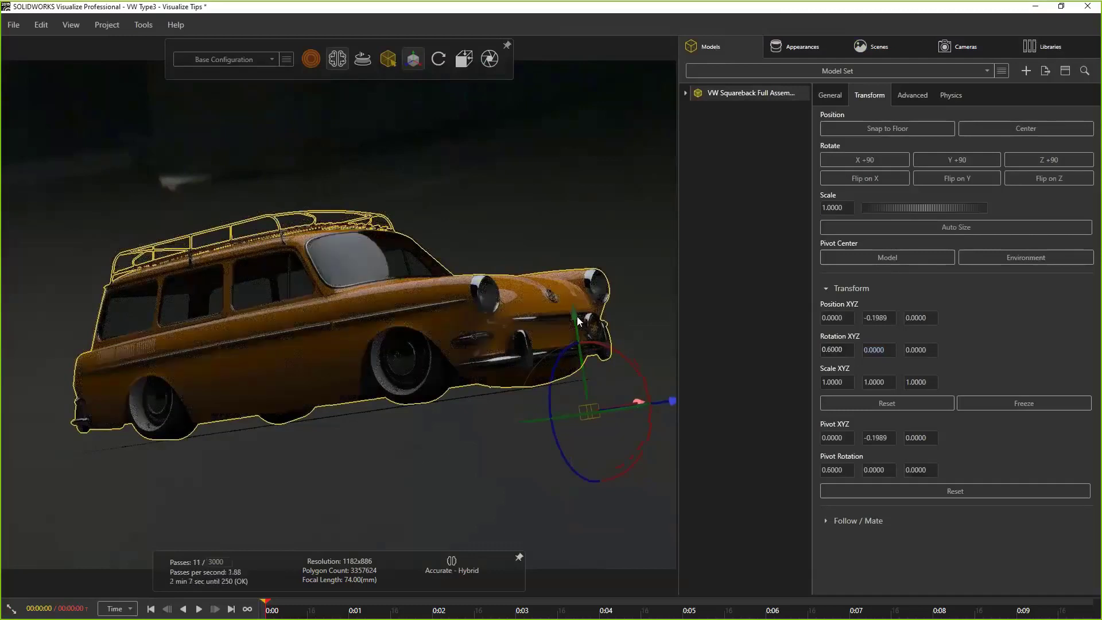
pyautogui.click(561, 240)
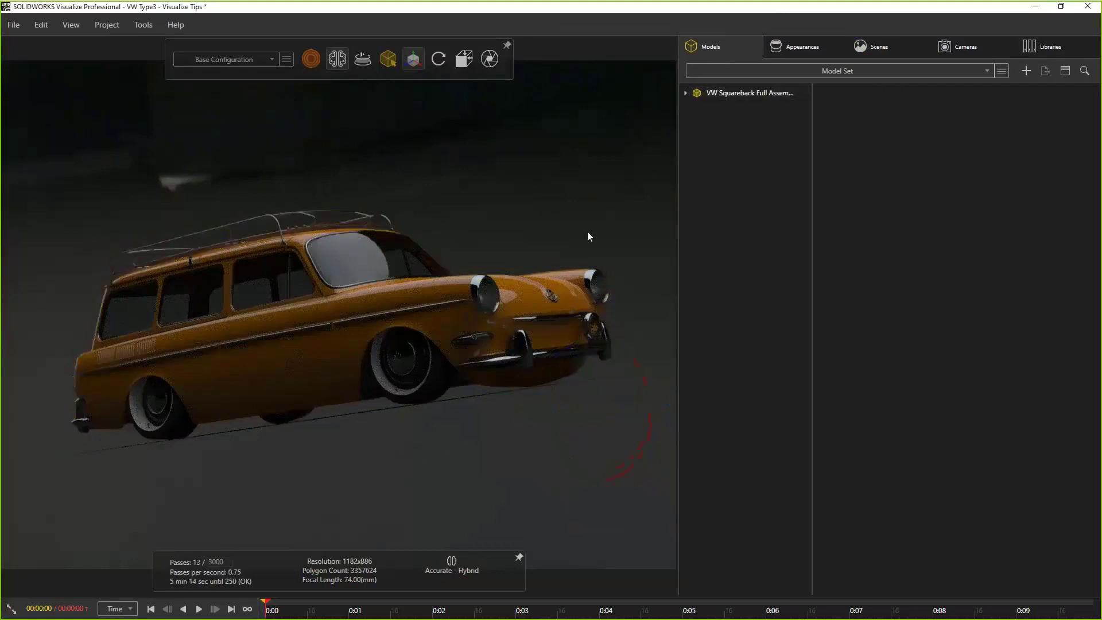
pyautogui.hotkey('ctrl', 'z')
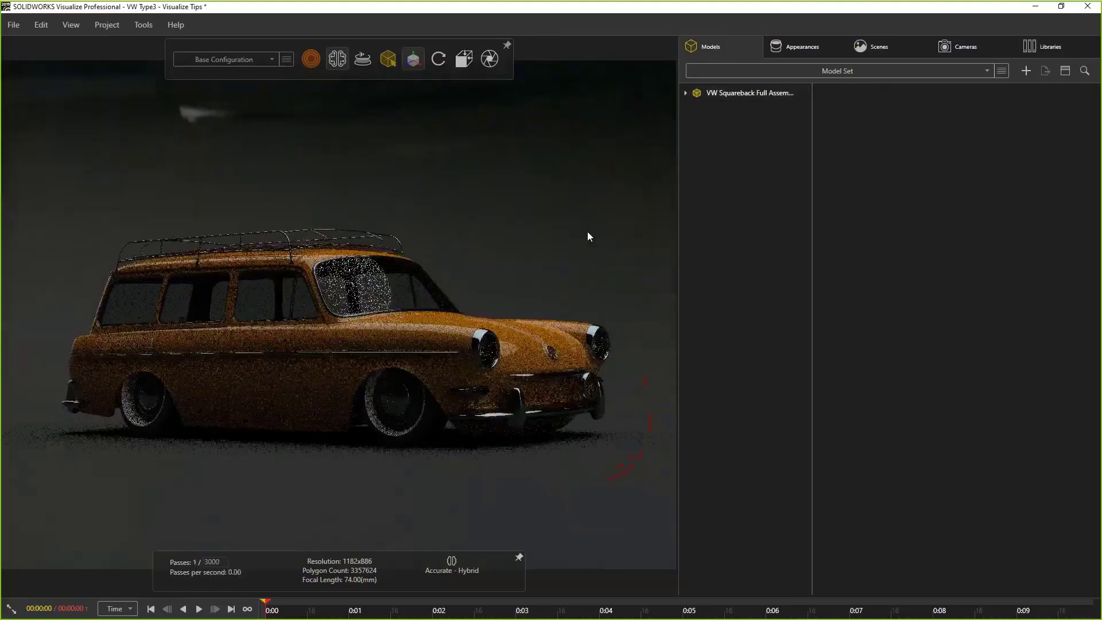
pyautogui.hotkey('ctrl', 'z')
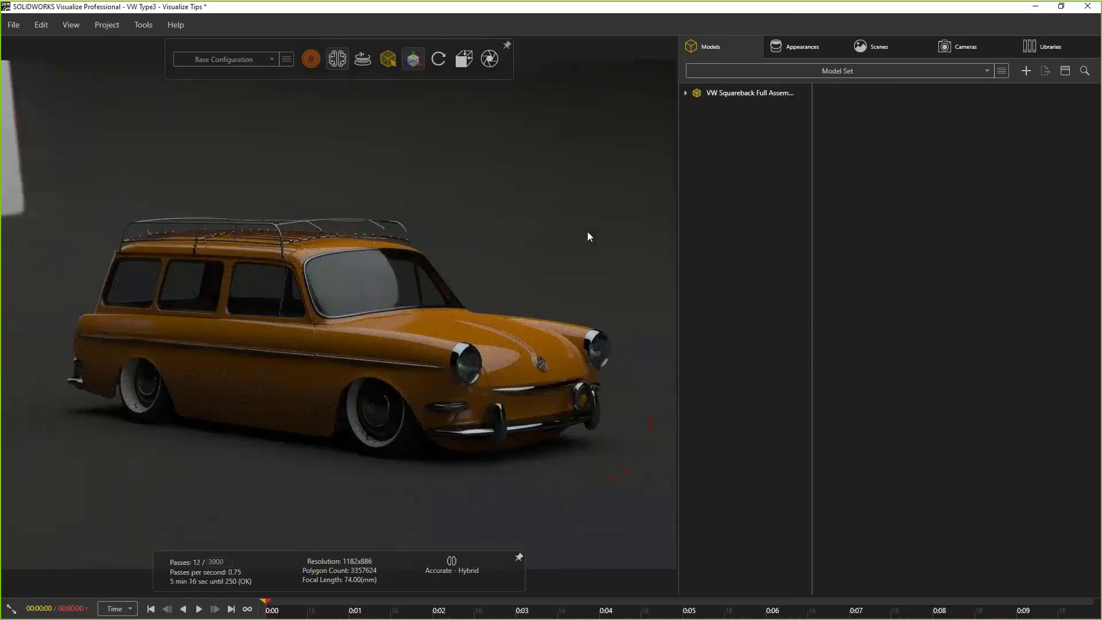
# Step: Try a gamma of 1.8 for the Light Box with Bounce Cards environment and reduce it to 1.3
pyautogui.click(876, 47)
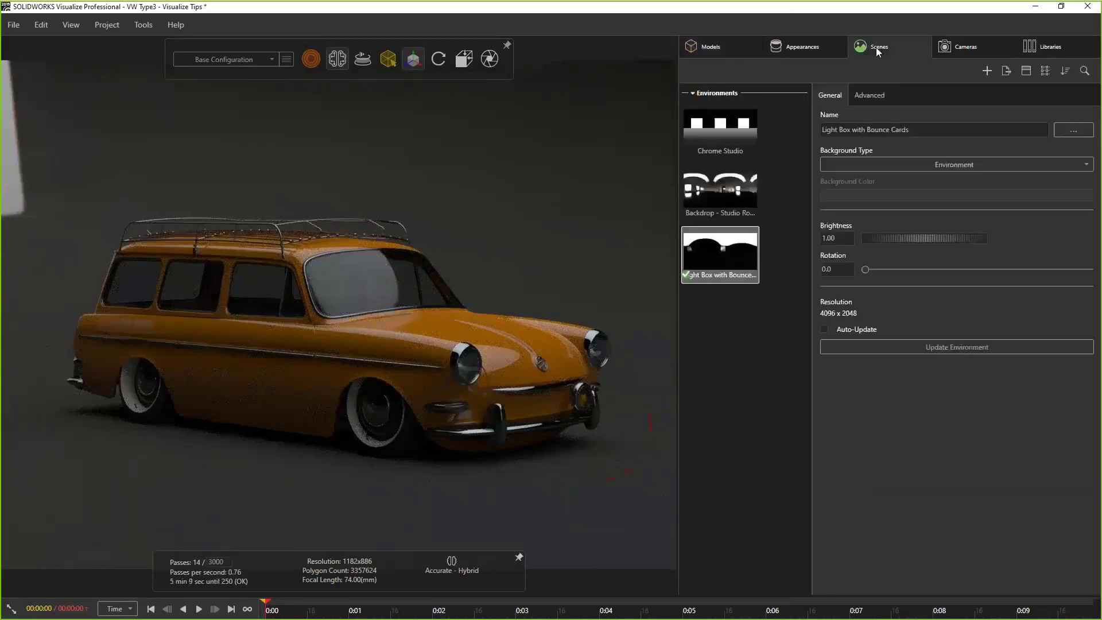
pyautogui.click(863, 95)
pyautogui.click(848, 181)
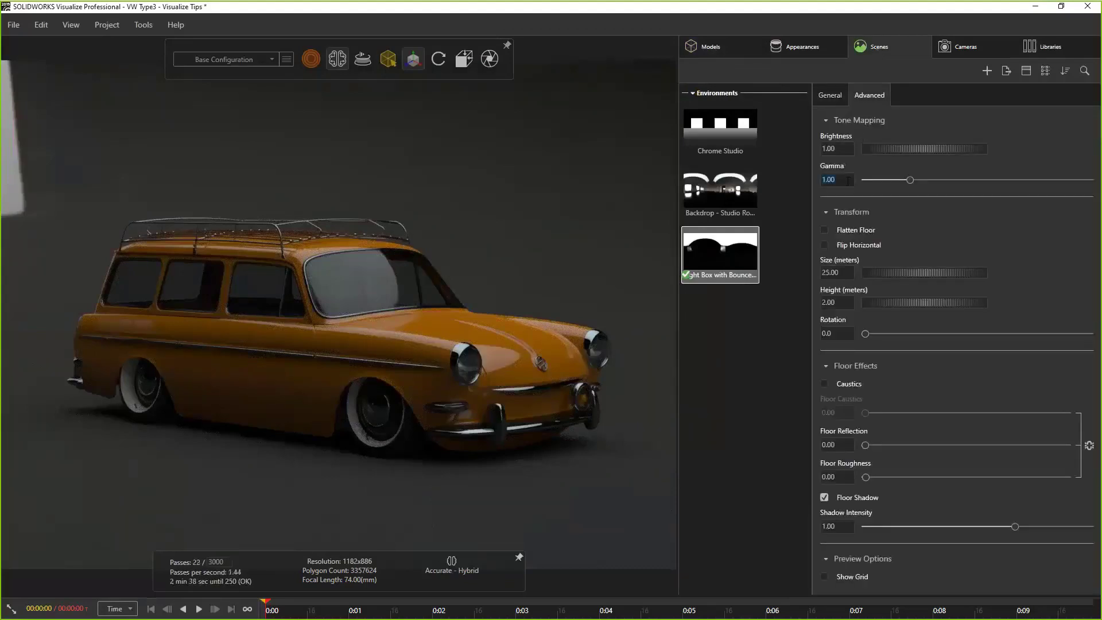
pyautogui.write('1.8')
pyautogui.press('Return')
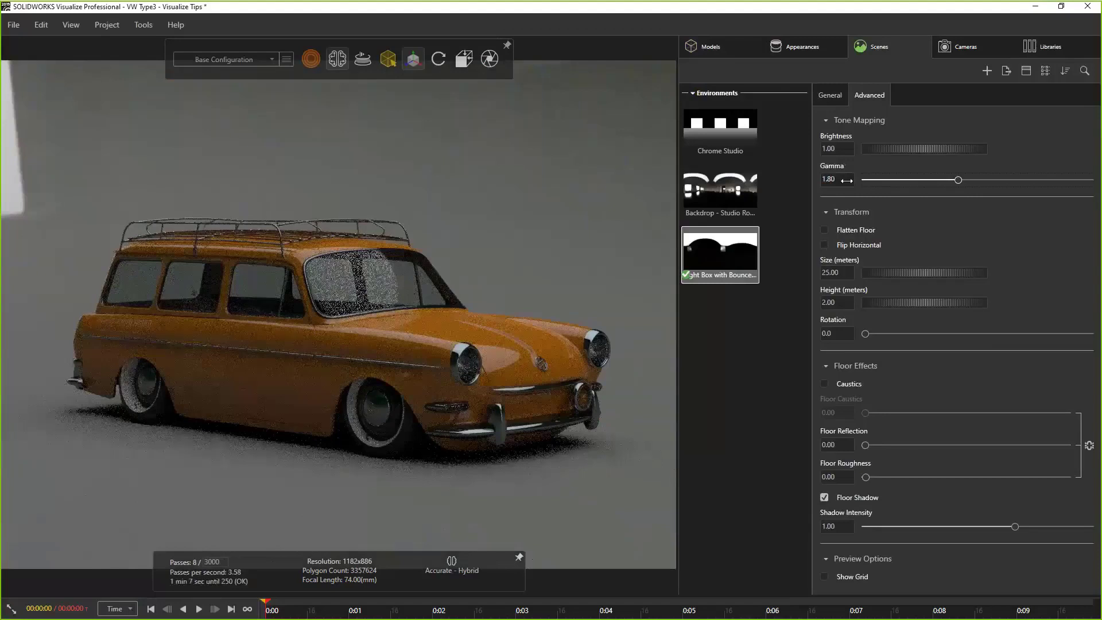
pyautogui.click(839, 180)
pyautogui.write('1.3')
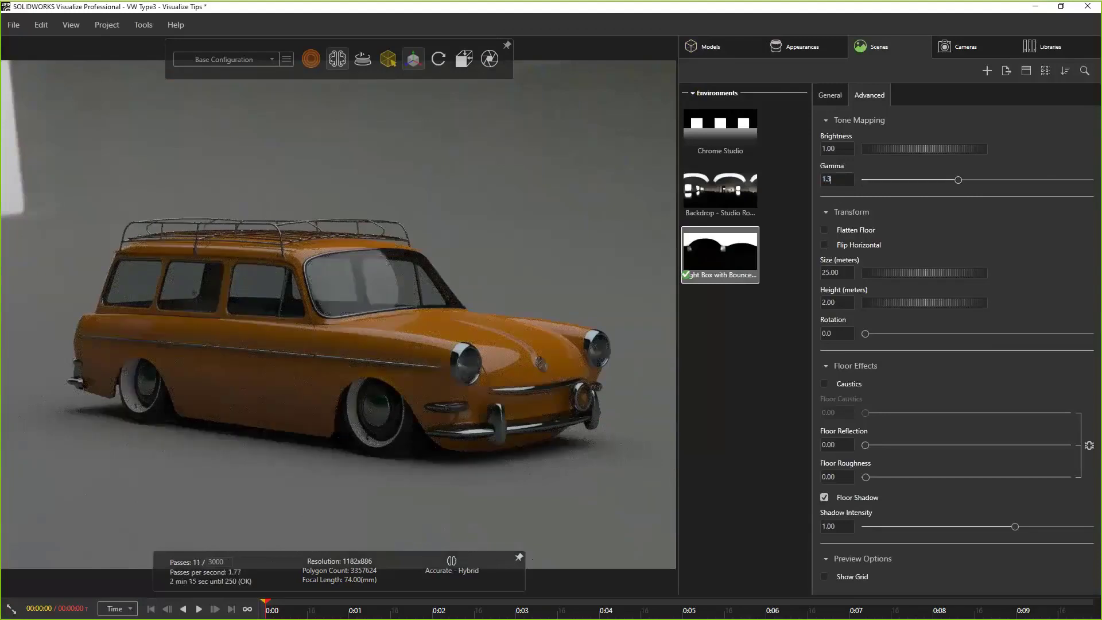
pyautogui.press('Return')
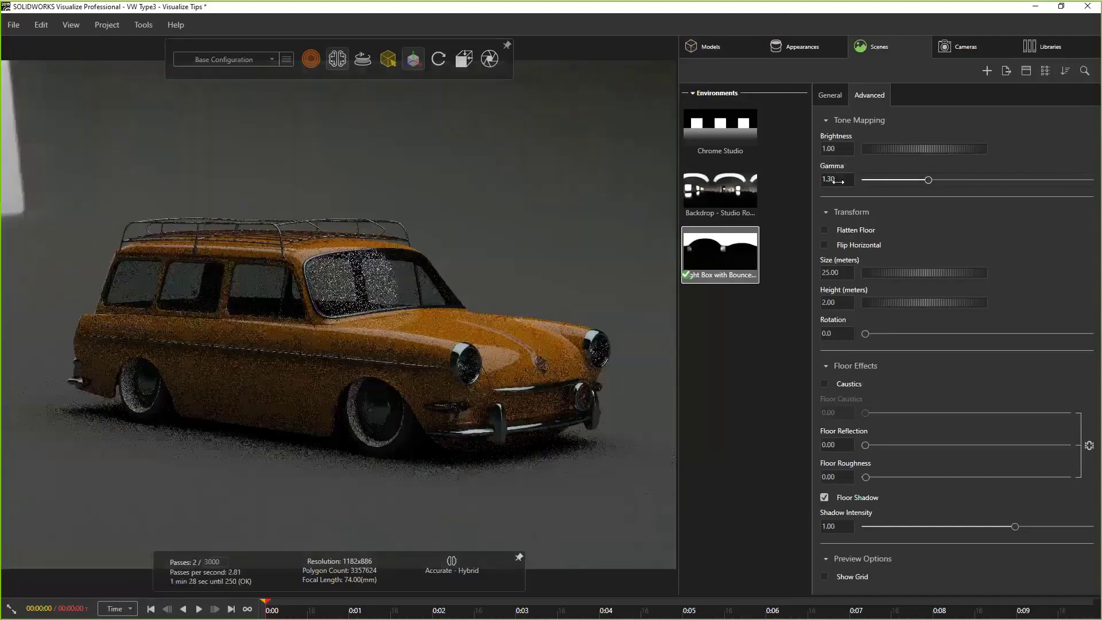
# Step: Raise the light box environment's brightness to 2 and on to 4
pyautogui.click(851, 148)
pyautogui.write('2')
pyautogui.press('Return')
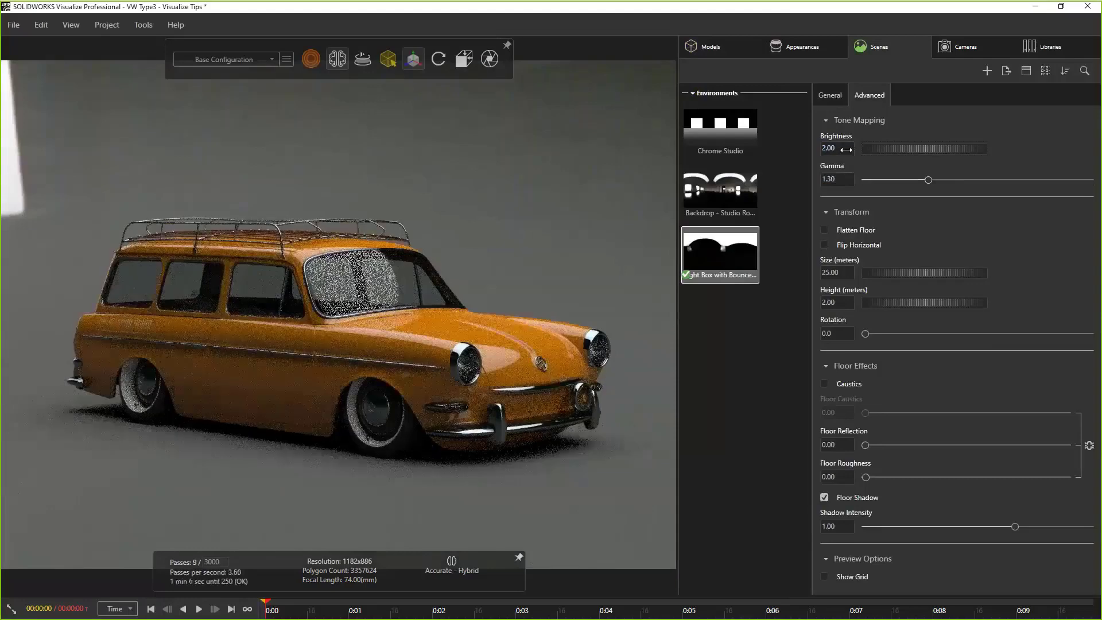
pyautogui.click(846, 150)
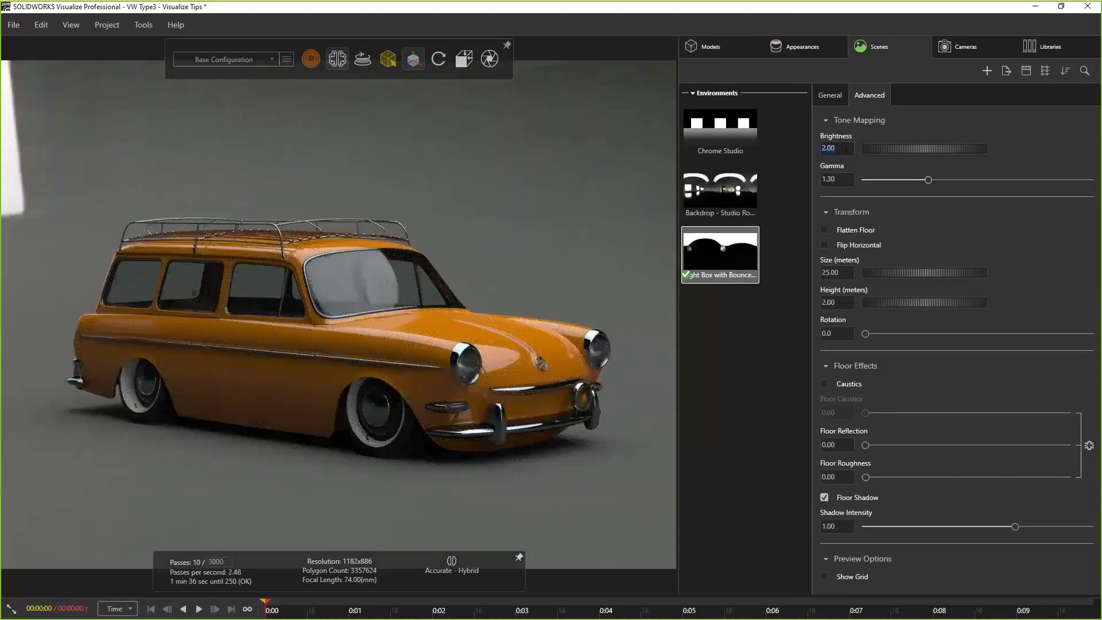
pyautogui.write('4')
pyautogui.press('Return')
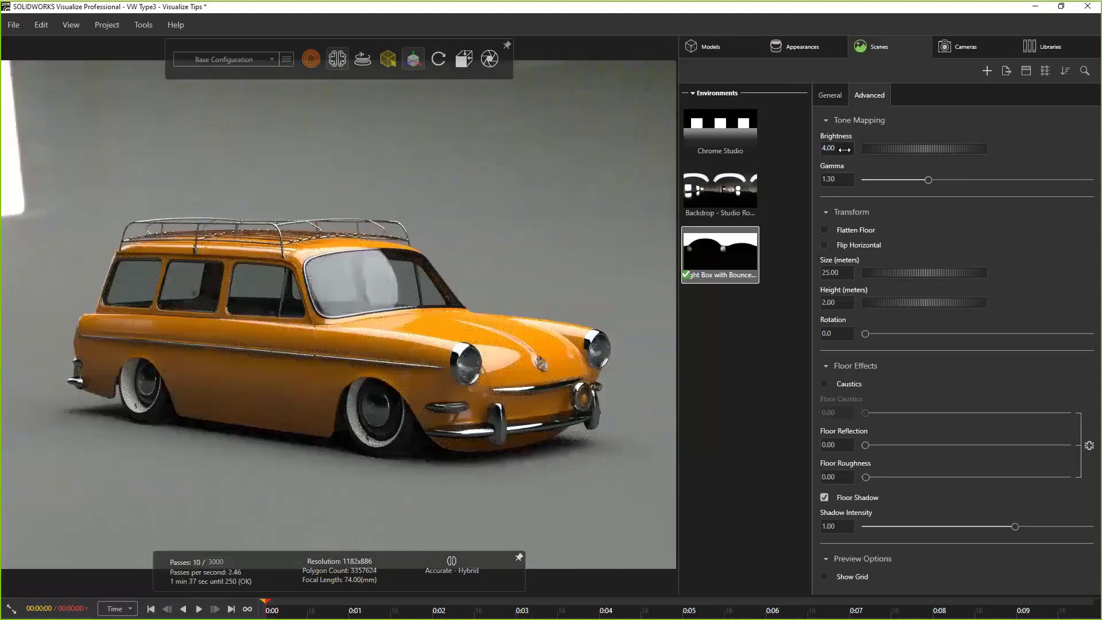
# Step: Enable caustics and set floor caustics to about 0.41, floor reflection to about 0.12 and floor roughness to about 0.35
pyautogui.click(825, 384)
pyautogui.moveTo(865, 414); pyautogui.dragTo(1085, 421)
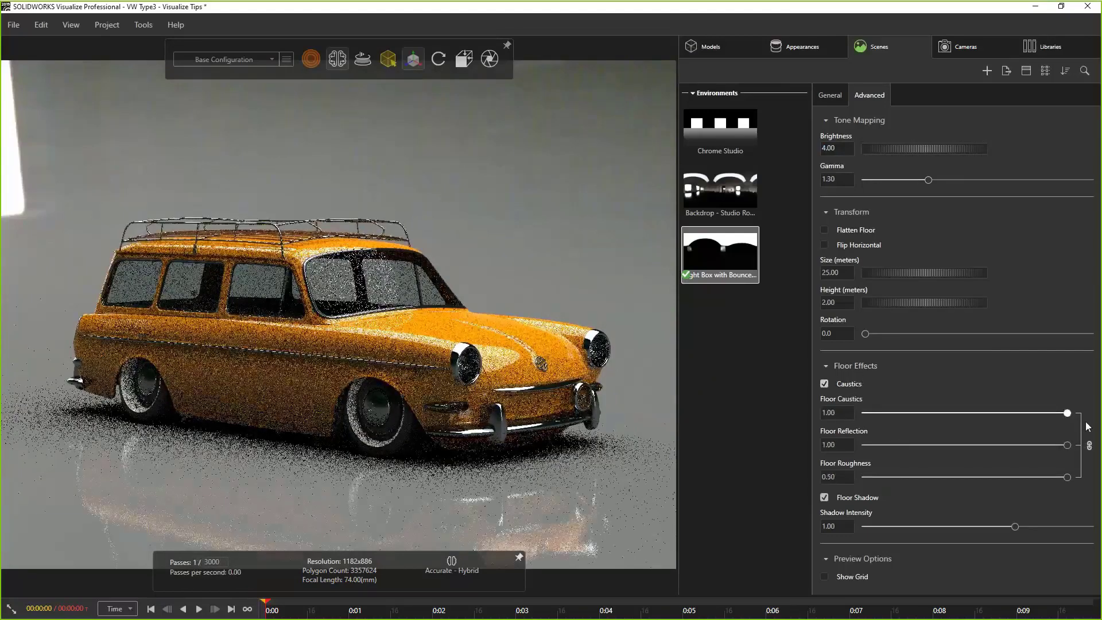
pyautogui.moveTo(1068, 477); pyautogui.dragTo(955, 489)
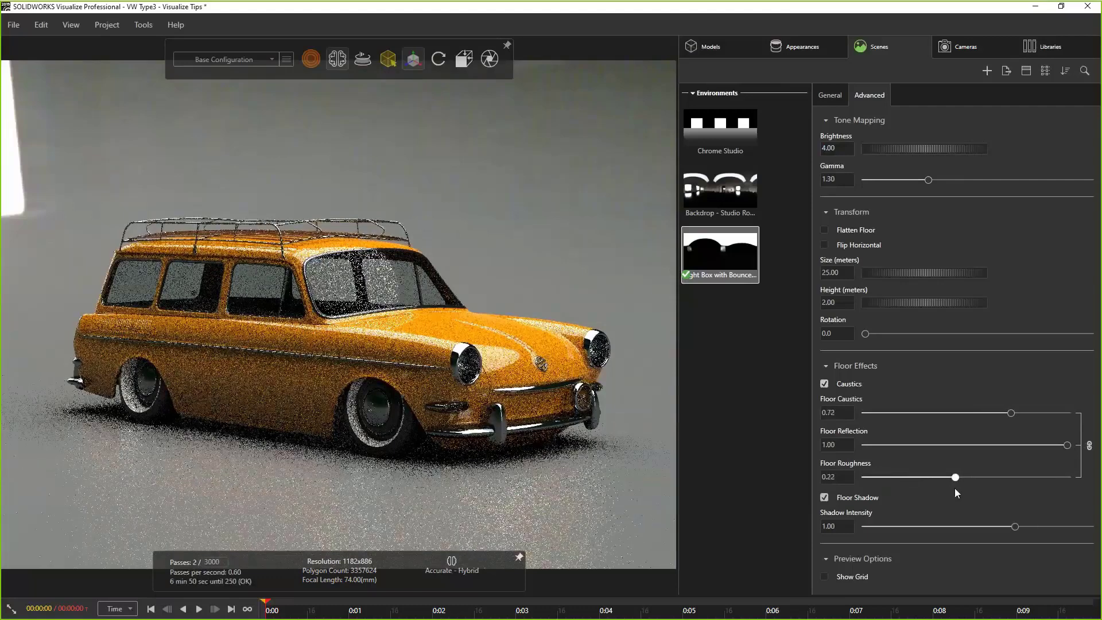
pyautogui.moveTo(955, 488); pyautogui.dragTo(1004, 492)
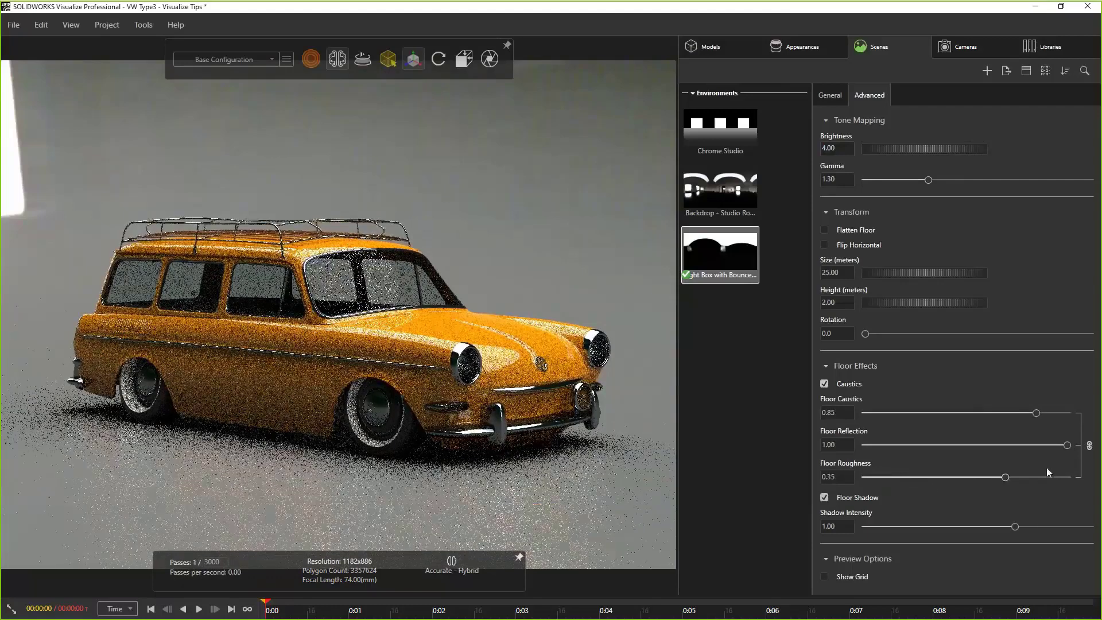
pyautogui.moveTo(1063, 449); pyautogui.dragTo(890, 461)
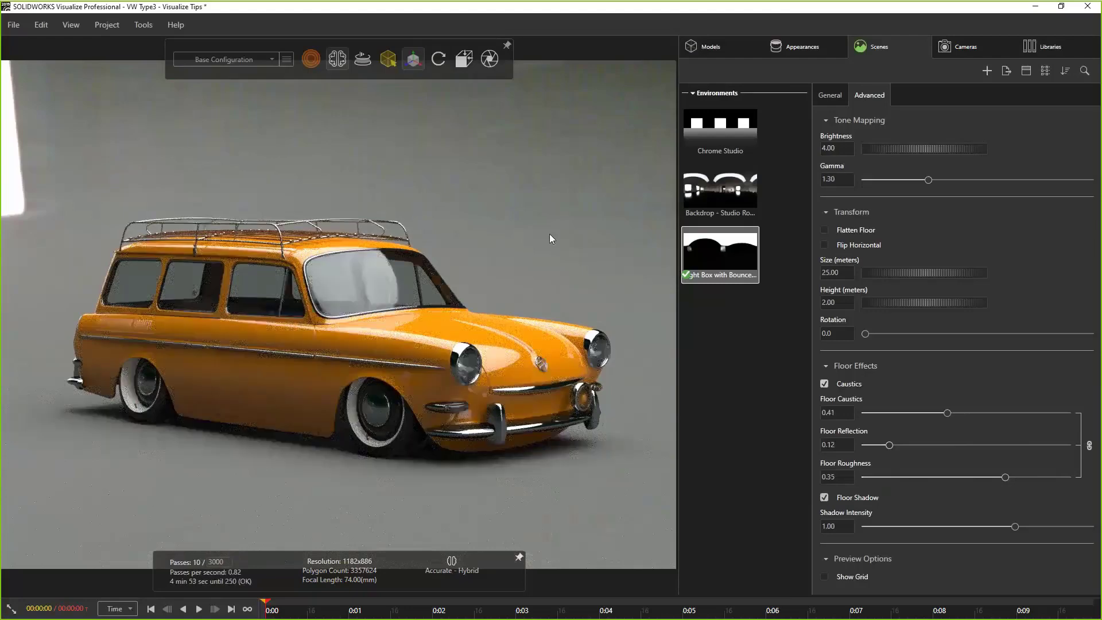
# Step: Change the light box environment's background type to Color and enable Refract Background
pyautogui.click(831, 96)
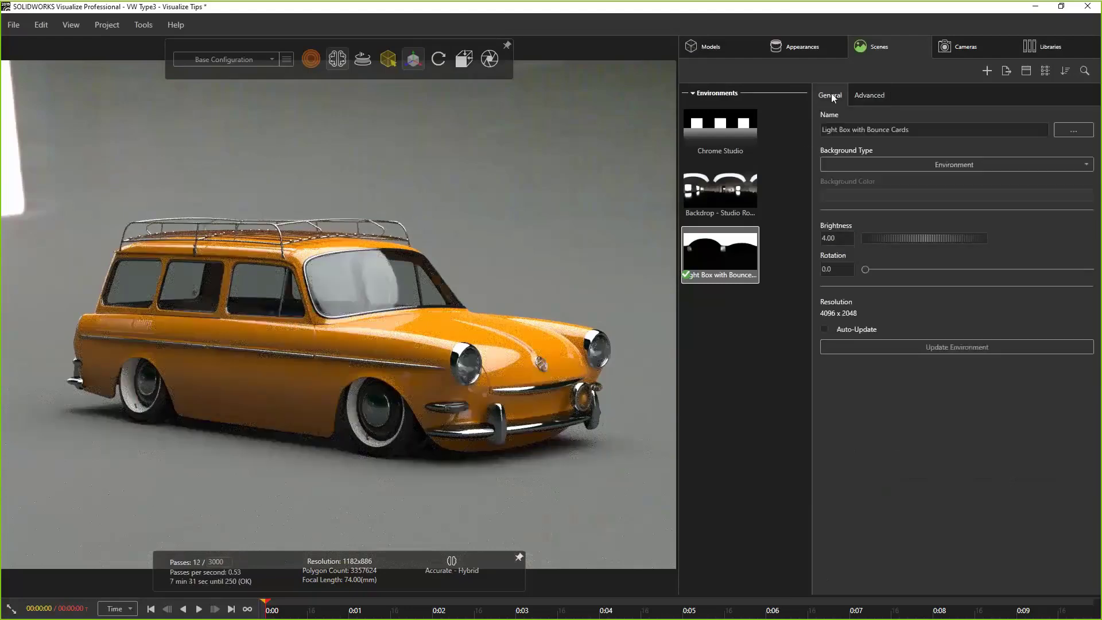
pyautogui.click(861, 165)
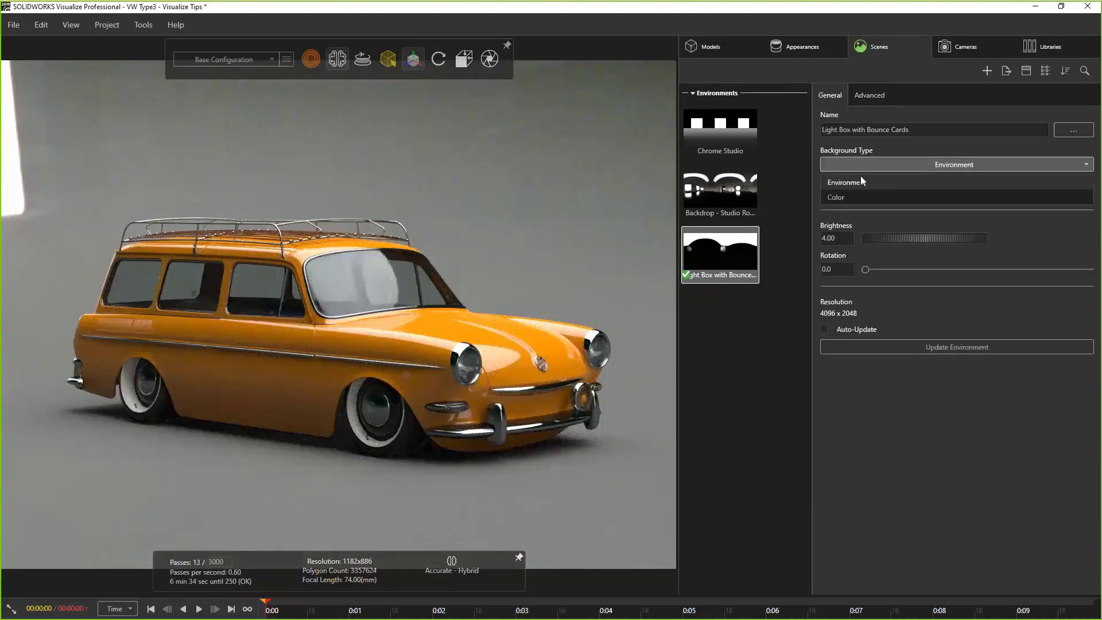
pyautogui.click(852, 198)
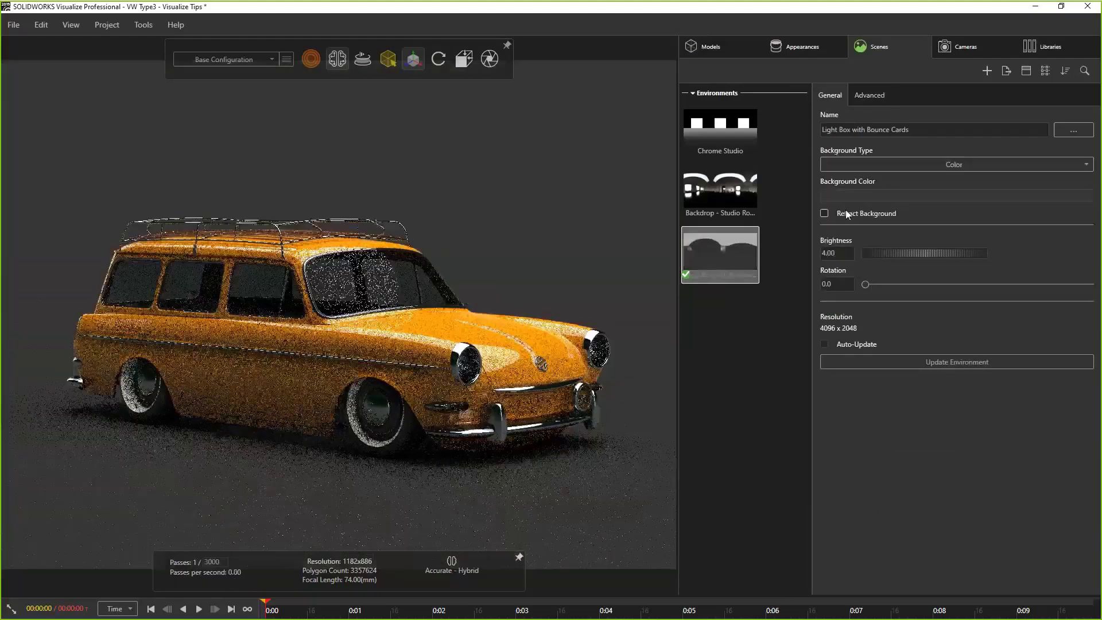
pyautogui.click(832, 210)
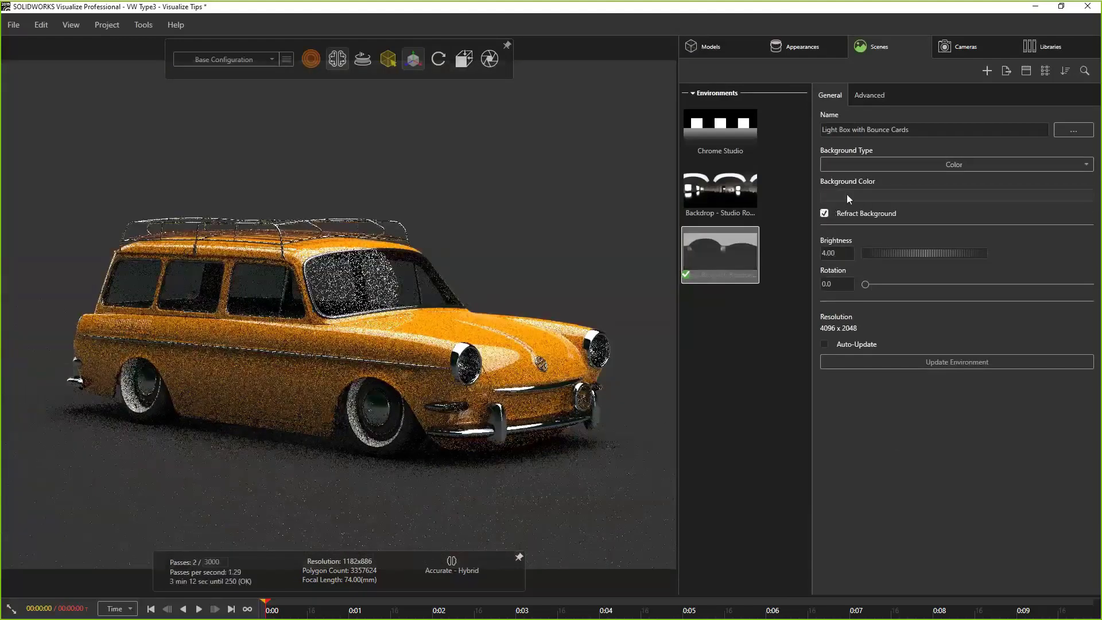
# Step: Set the light box environment's background color to white
pyautogui.click(849, 198)
pyautogui.moveTo(730, 360); pyautogui.dragTo(823, 370)
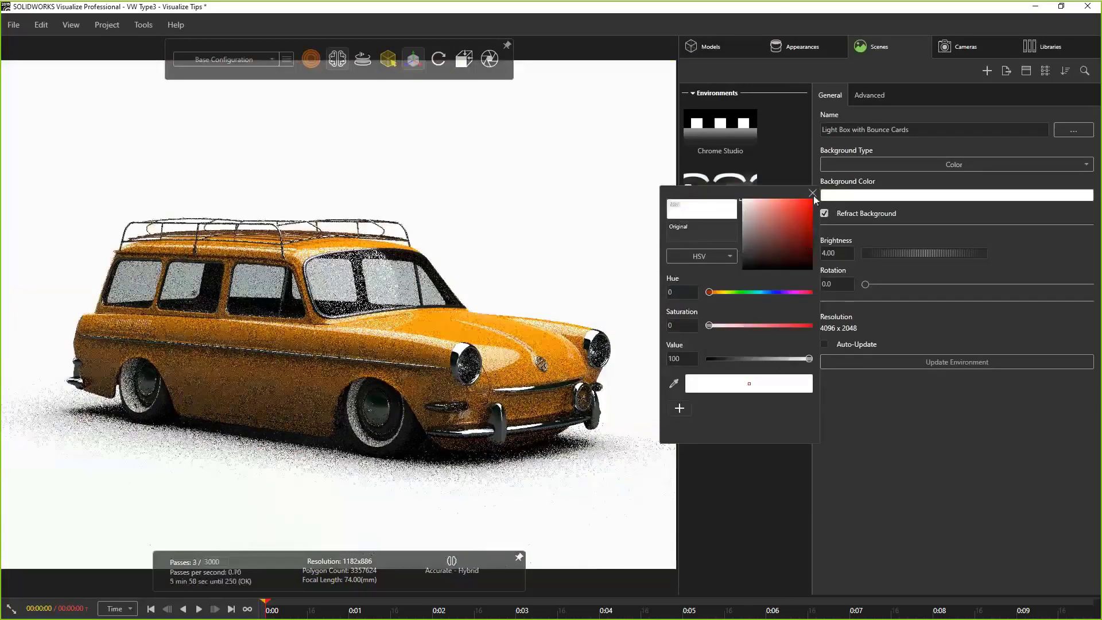
pyautogui.click(813, 193)
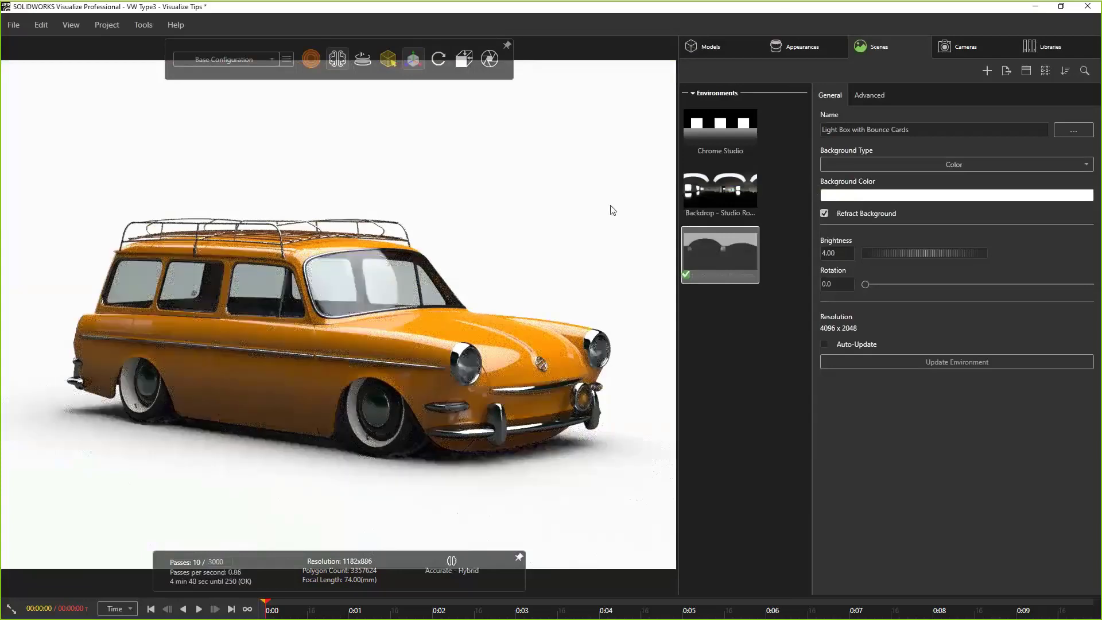
# Step: Add a new light to the scene by picking a target point on the car's rear side door
pyautogui.rightClick(766, 343)
pyautogui.moveTo(802, 409)
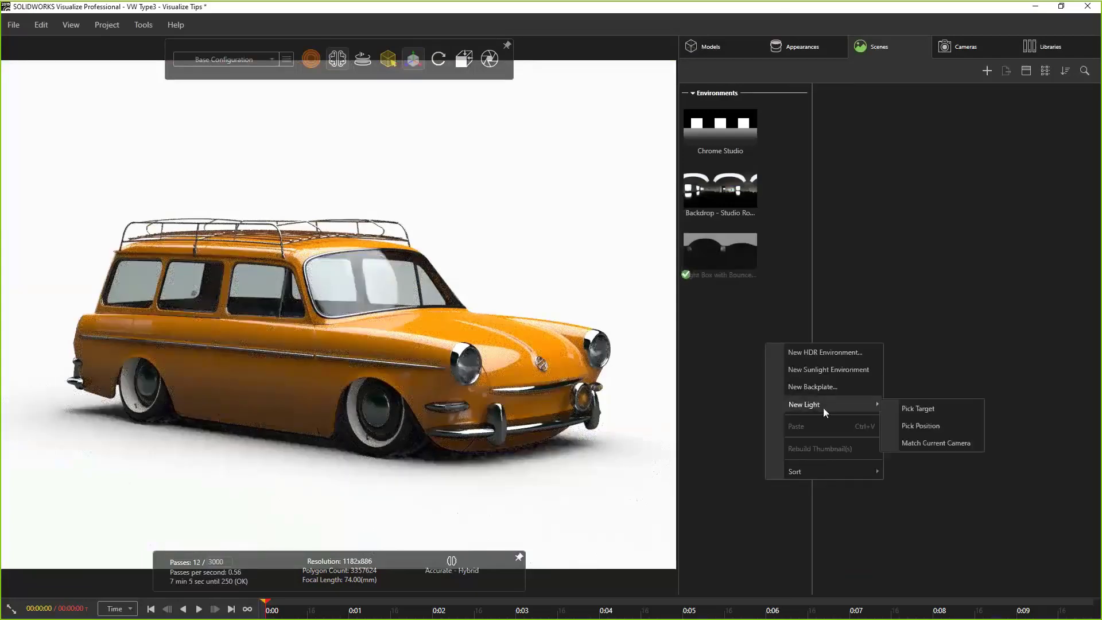
pyautogui.click(922, 410)
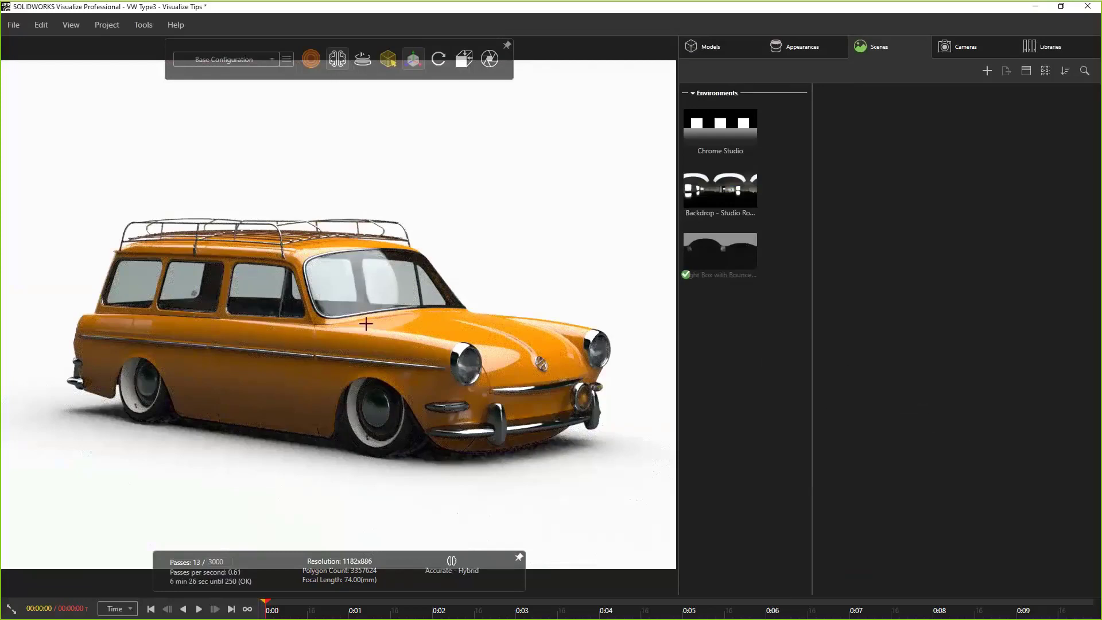
pyautogui.click(226, 341)
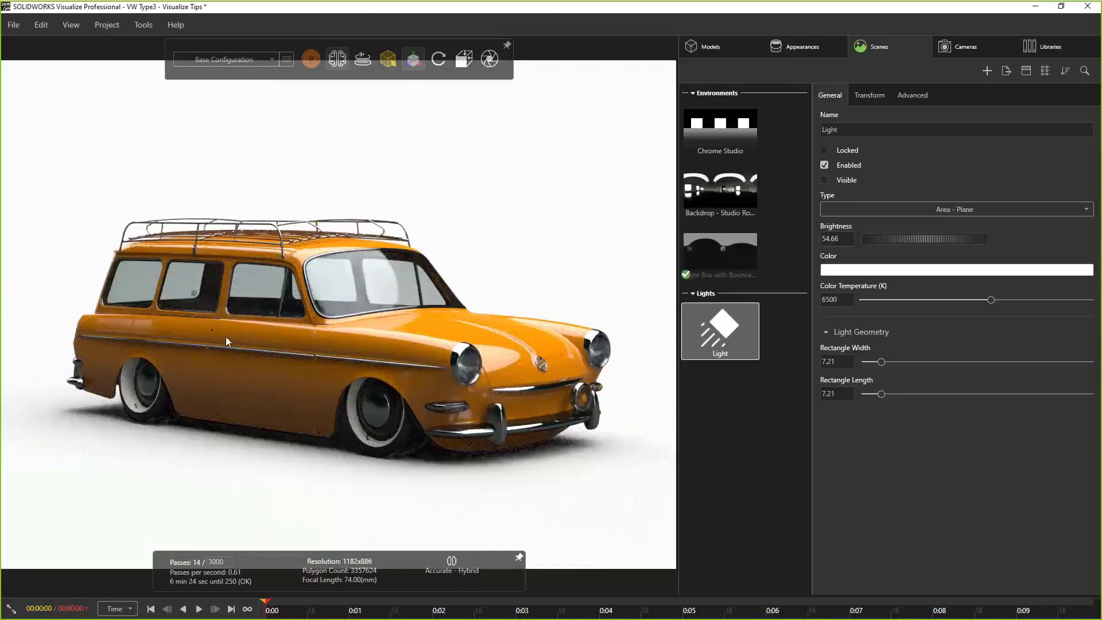
pyautogui.click(225, 338)
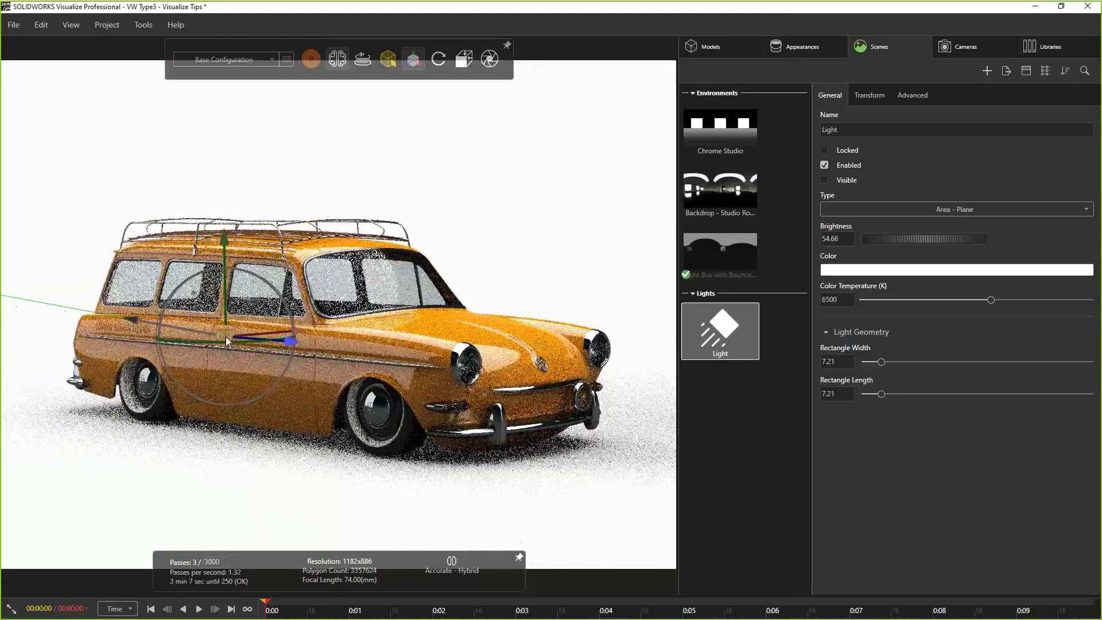
# Step: Try a red and a blue color for the new light and return it to white
pyautogui.click(825, 270)
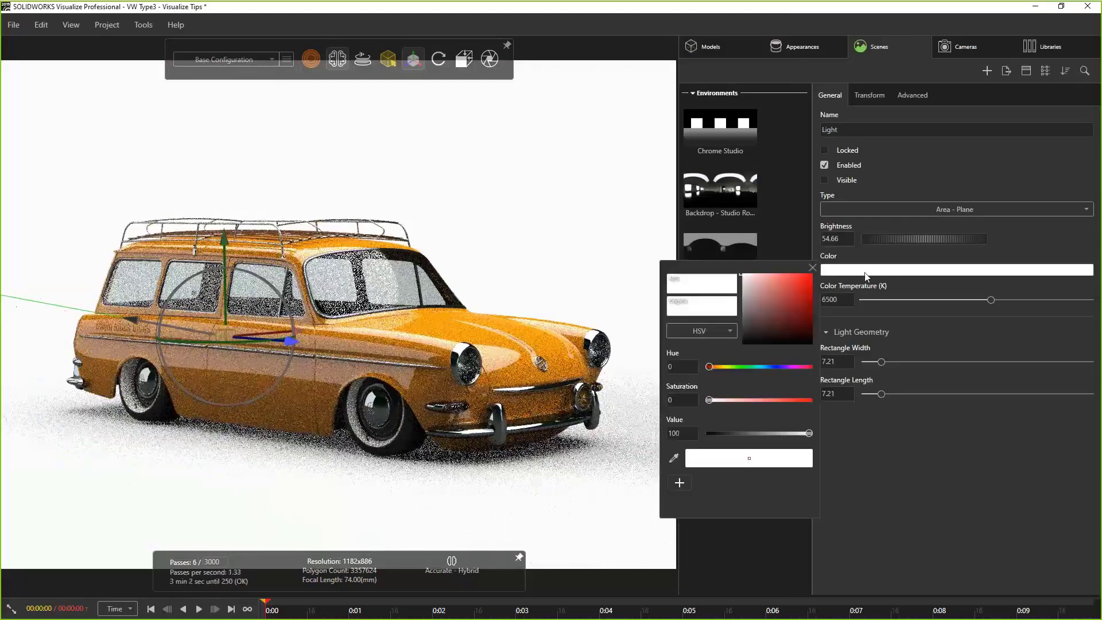
pyautogui.click(794, 287)
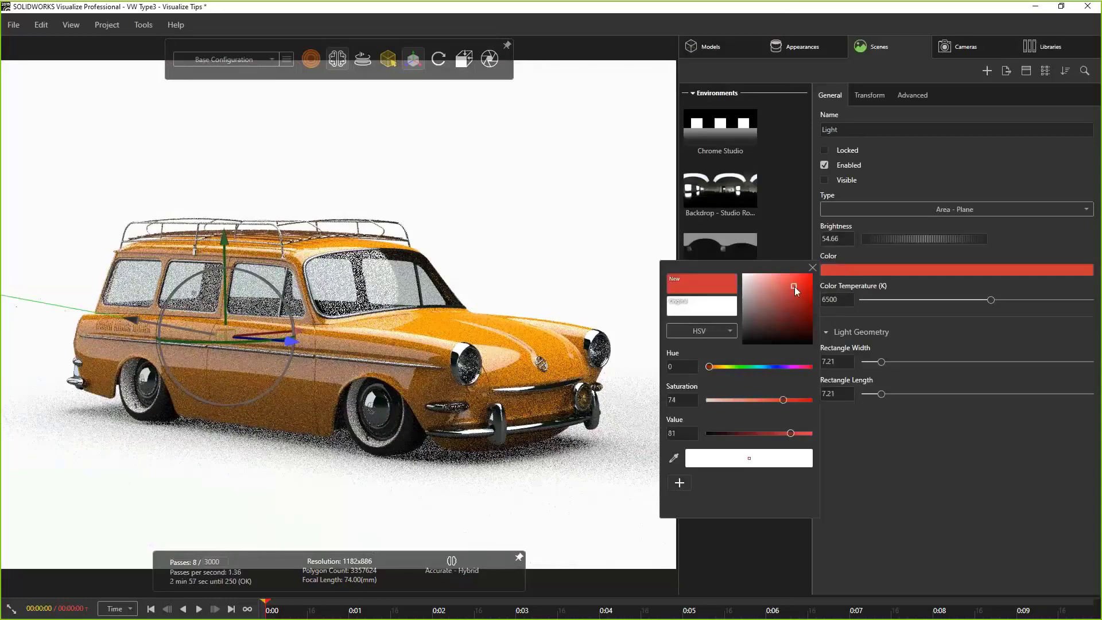
pyautogui.click(766, 367)
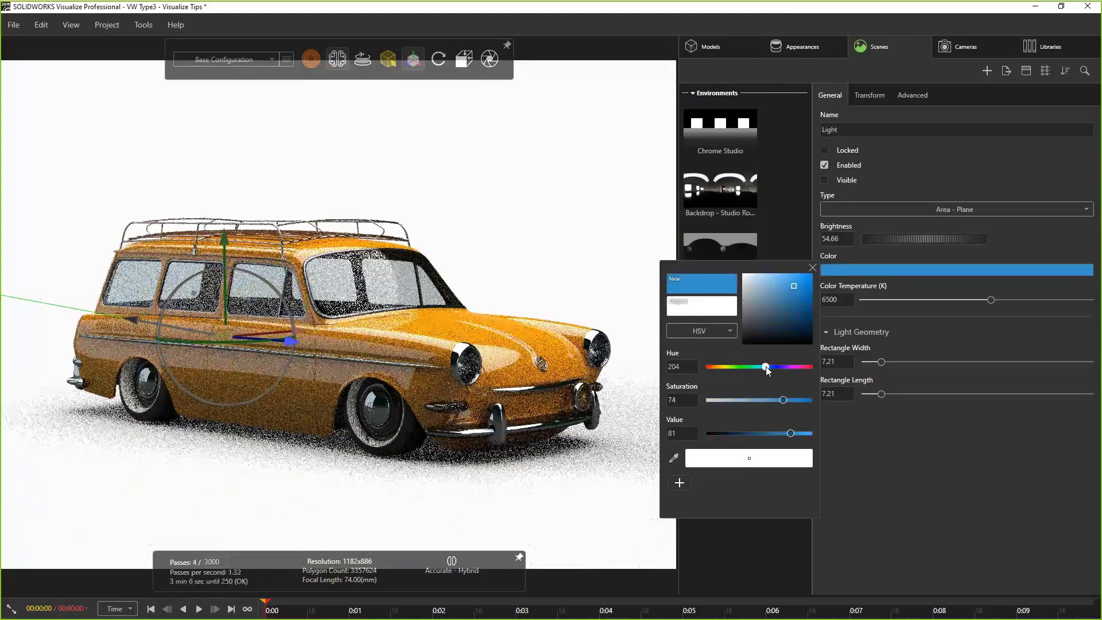
pyautogui.moveTo(783, 400); pyautogui.dragTo(701, 398)
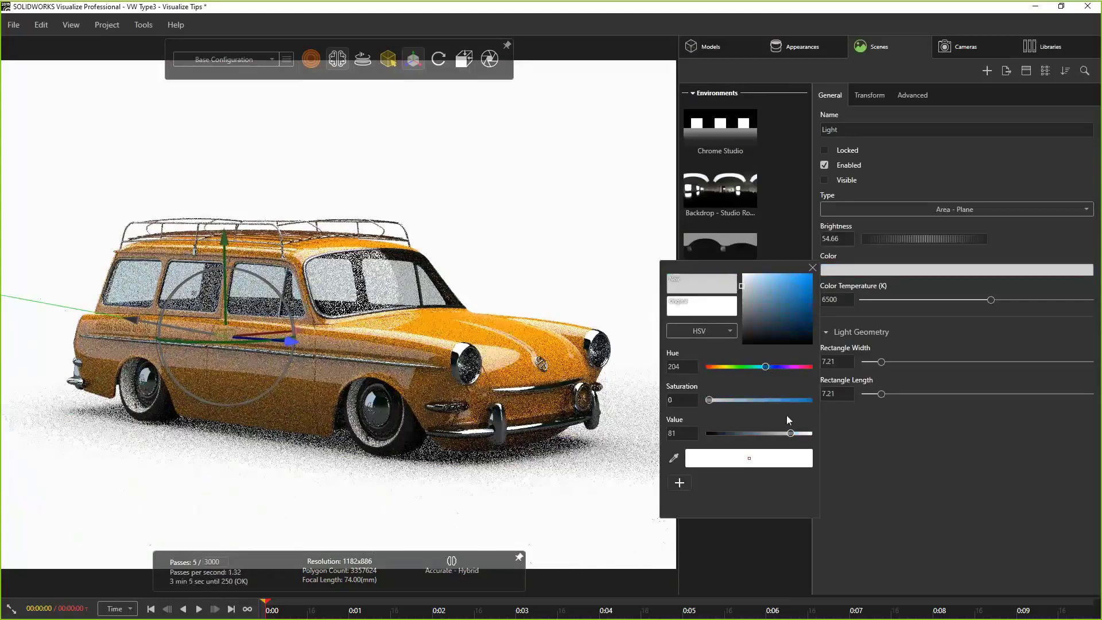
pyautogui.moveTo(790, 433); pyautogui.dragTo(891, 446)
pyautogui.click(891, 446)
# Step: Set the light's color temperature to 3000 K
pyautogui.click(846, 300)
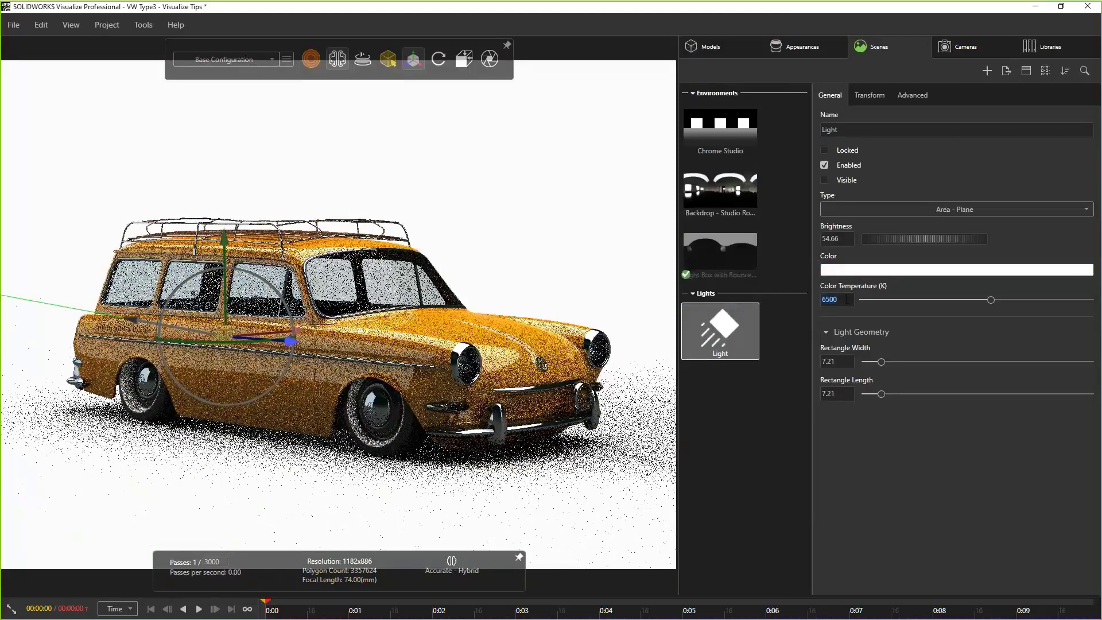
pyautogui.write('3000')
pyautogui.press('Return')
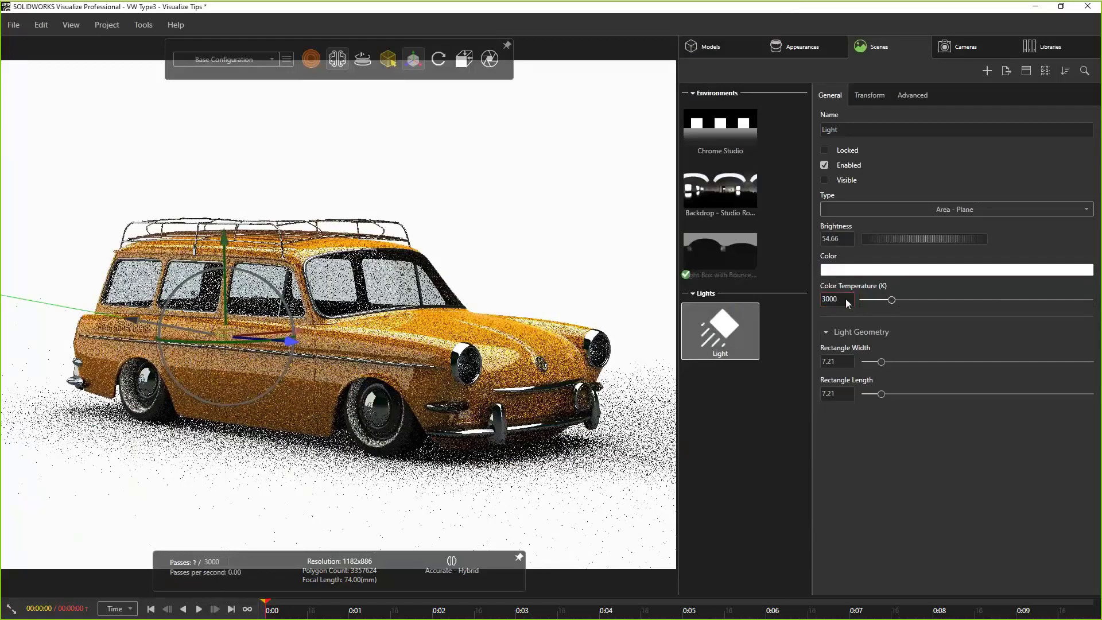
pyautogui.click(620, 205)
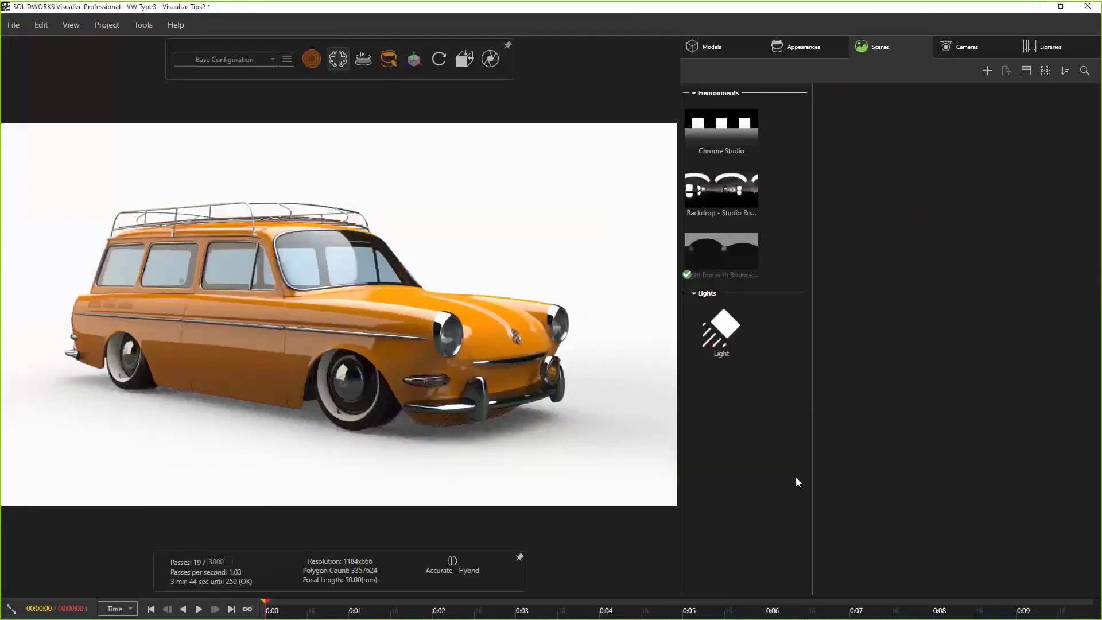
# Step: Switch to Preview render mode and try the Film 1.85:1 aspect ratio for the SOLIDWORKS Viewport camera
pyautogui.moveTo(322, 63)
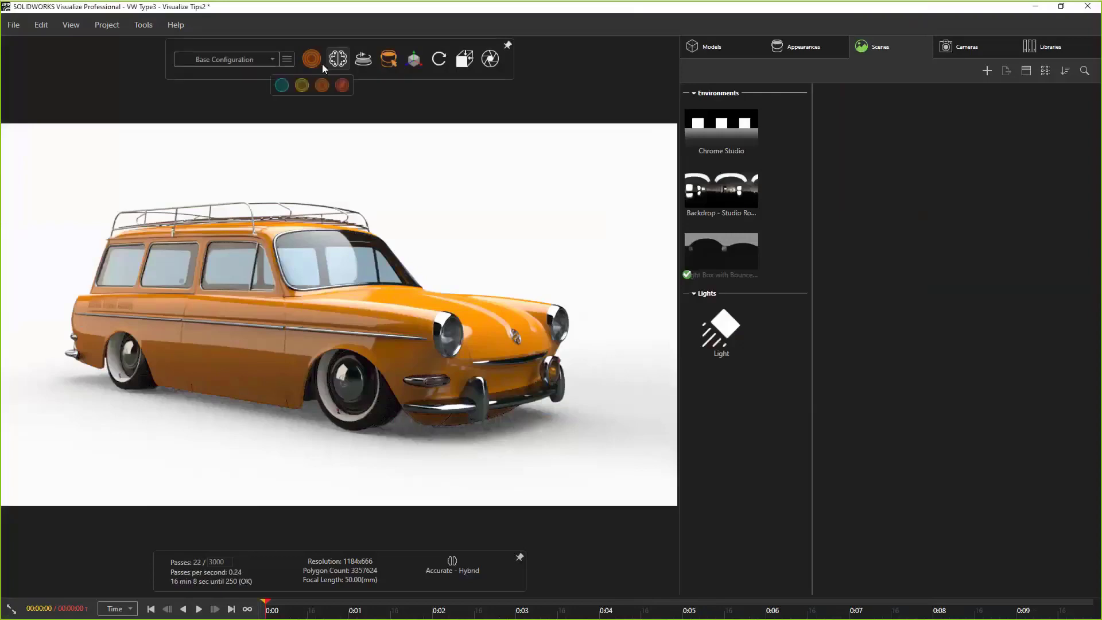
pyautogui.click(281, 85)
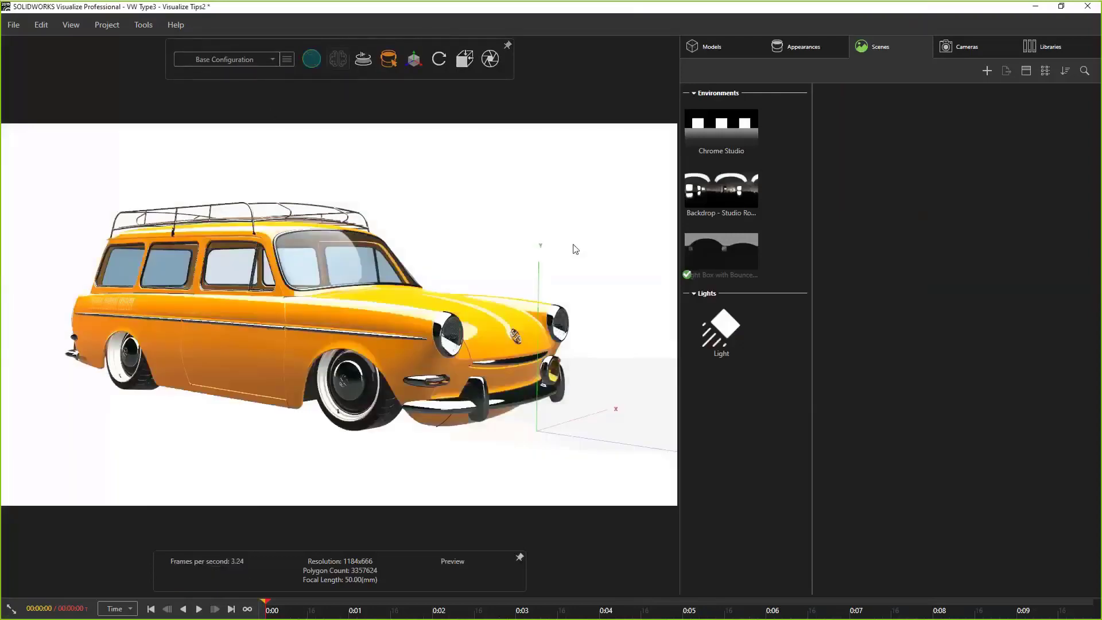
pyautogui.click(964, 50)
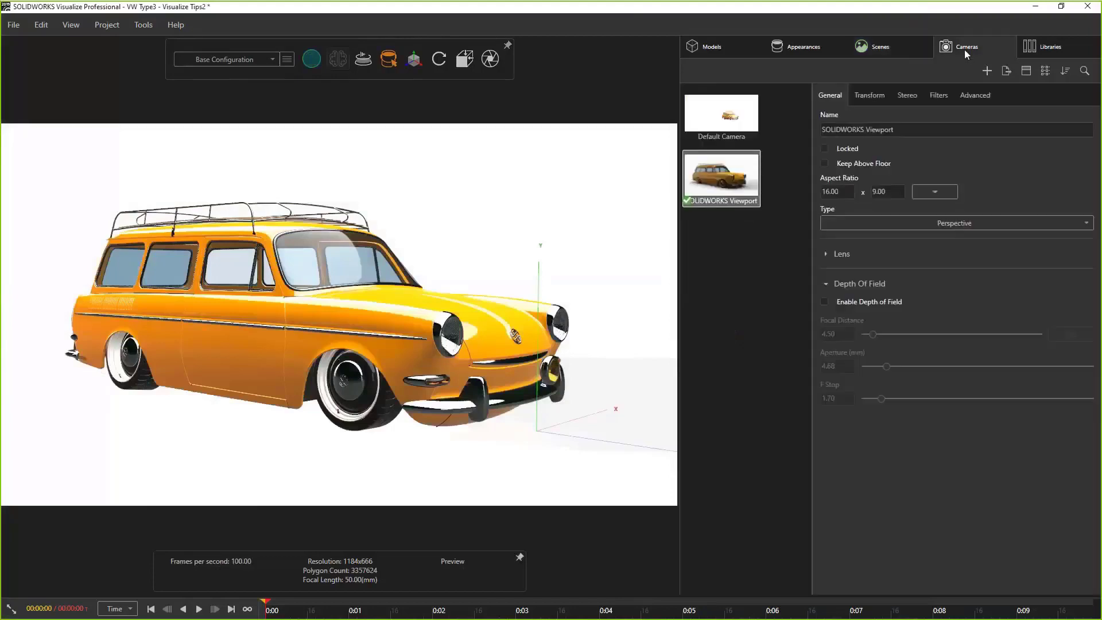
pyautogui.click(935, 192)
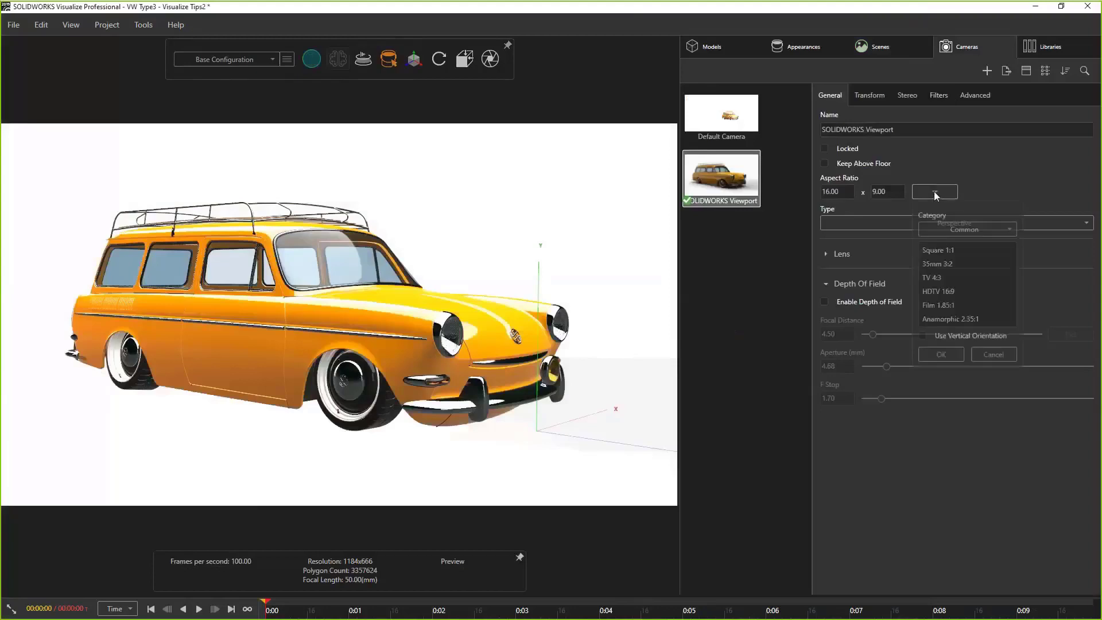
pyautogui.click(948, 309)
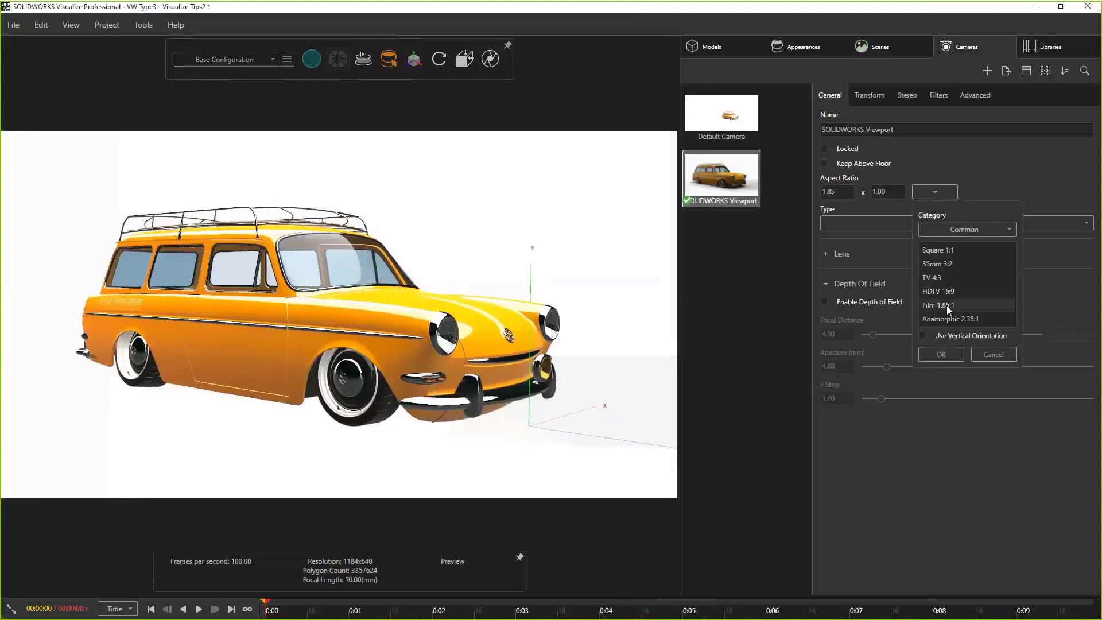
# Step: Set the camera's aspect ratio to the HDTV 1080p - 1920 x 1080 preset from the Film & TV category
pyautogui.click(961, 229)
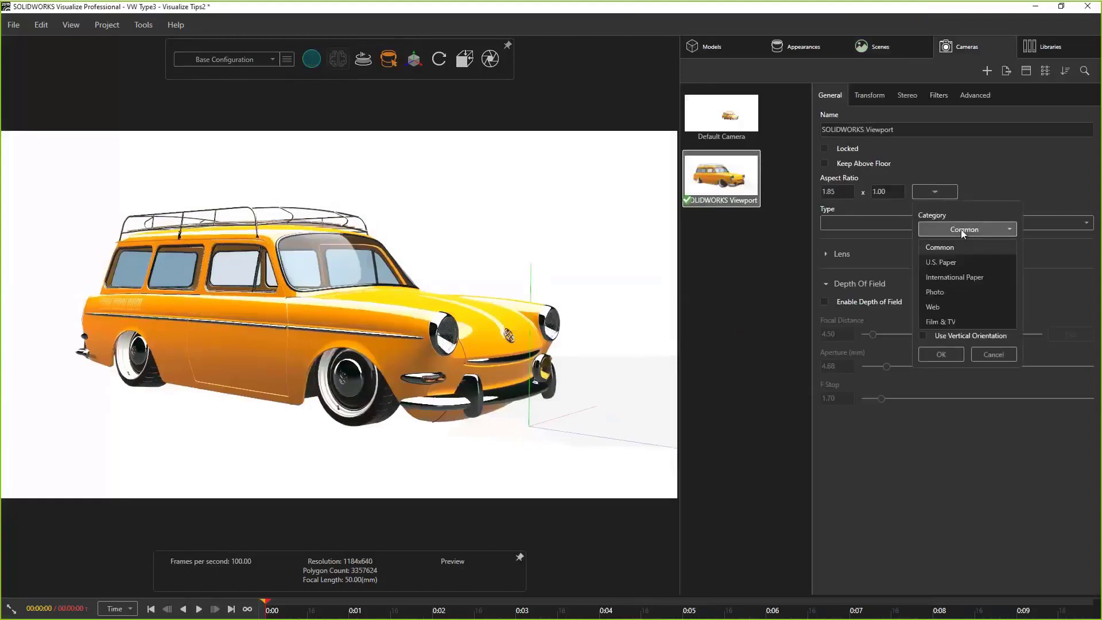
pyautogui.click(955, 262)
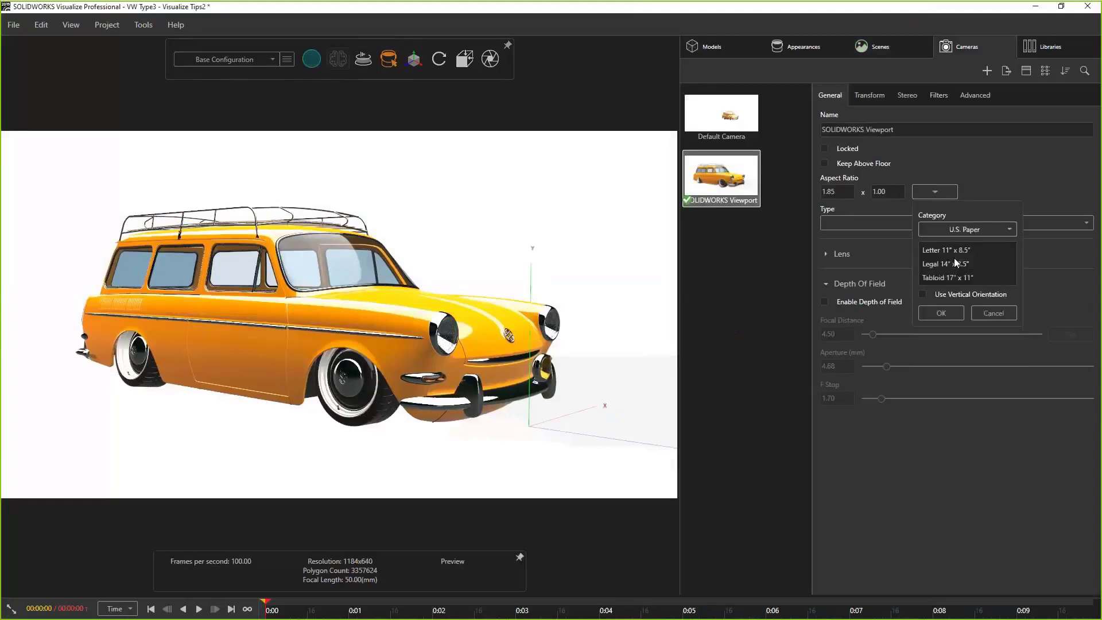
pyautogui.click(970, 229)
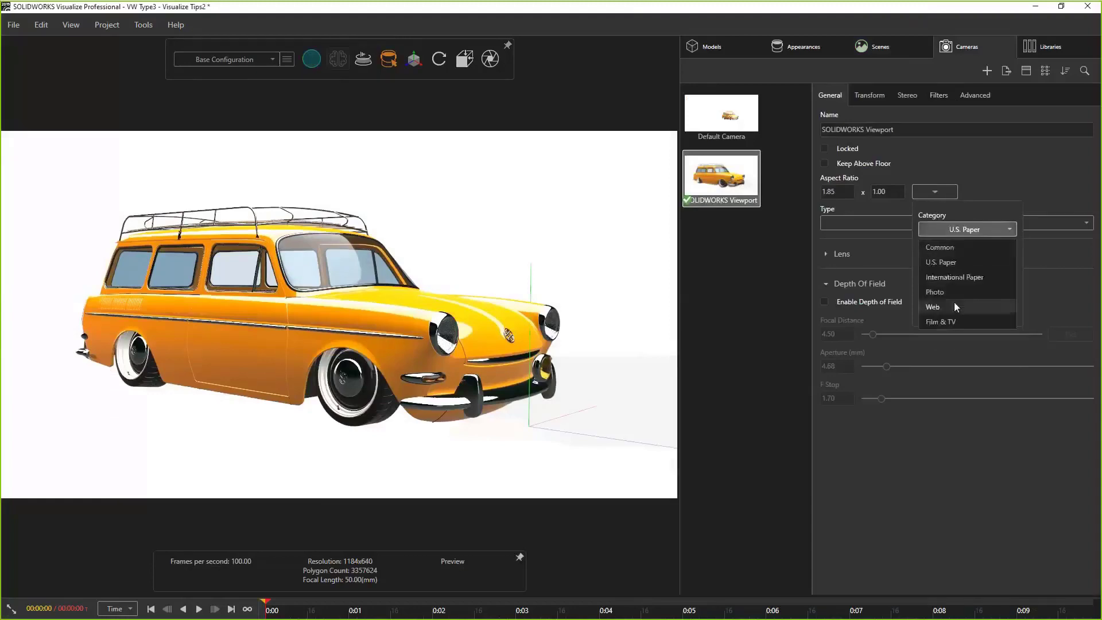
pyautogui.click(953, 322)
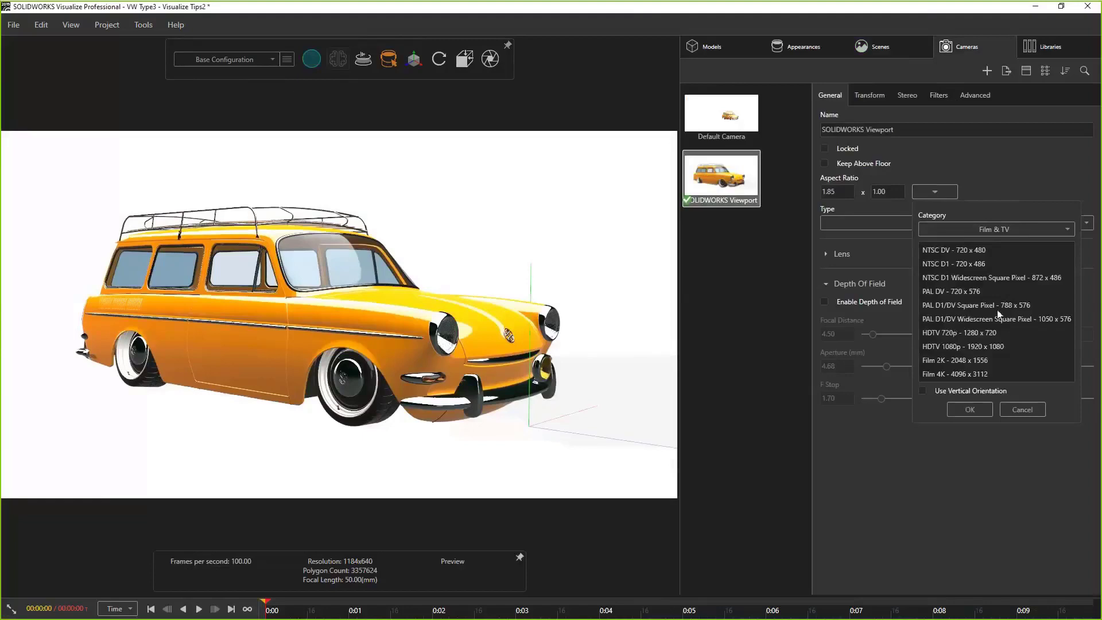
pyautogui.click(975, 347)
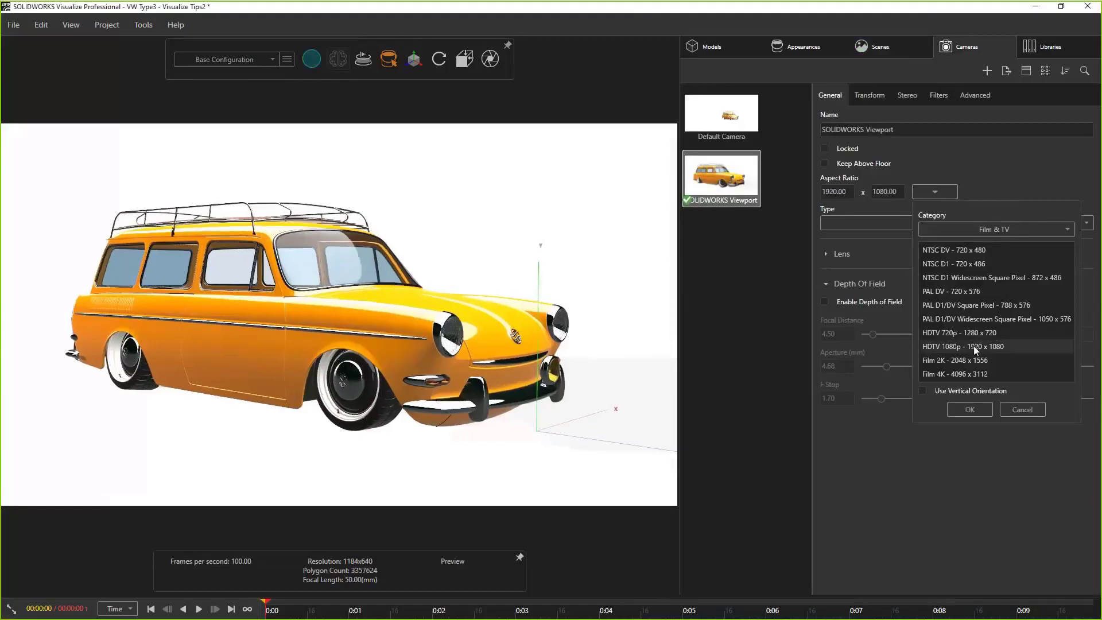
pyautogui.click(979, 411)
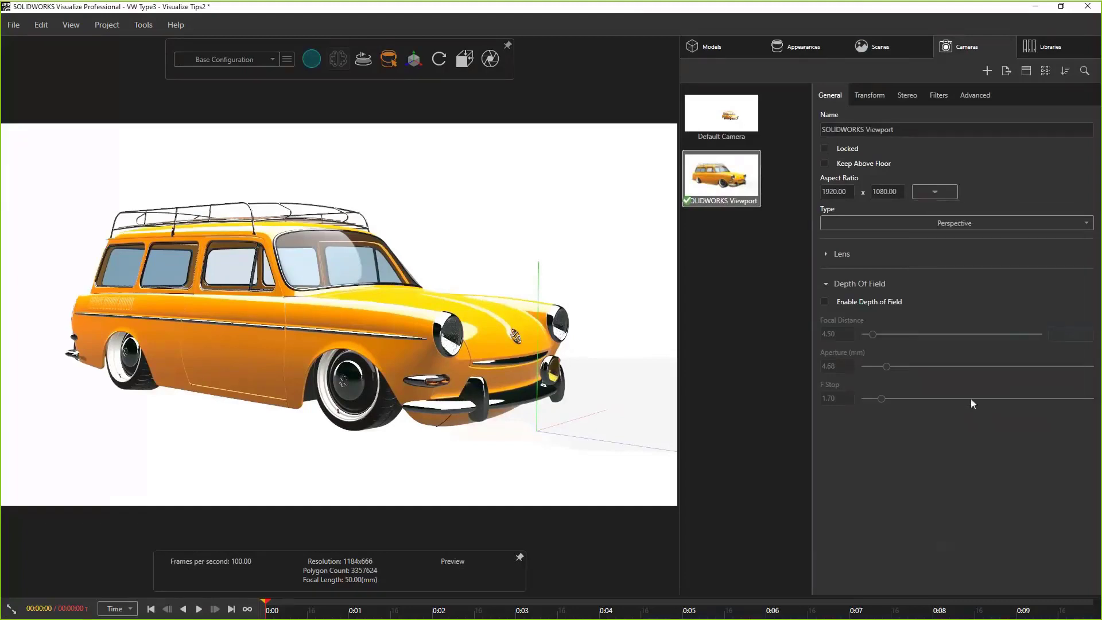
# Step: Try camera focal lengths of 25 mm and 200 mm, and set the focal length back to 50 mm
pyautogui.click(826, 253)
pyautogui.click(847, 317)
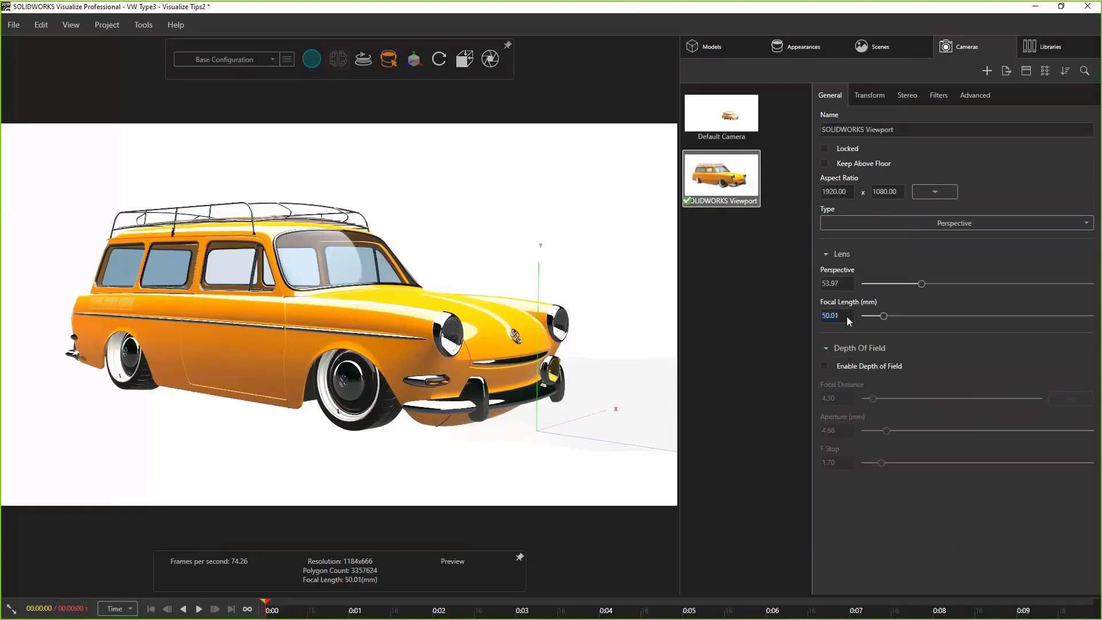
pyautogui.write('25')
pyautogui.press('Return')
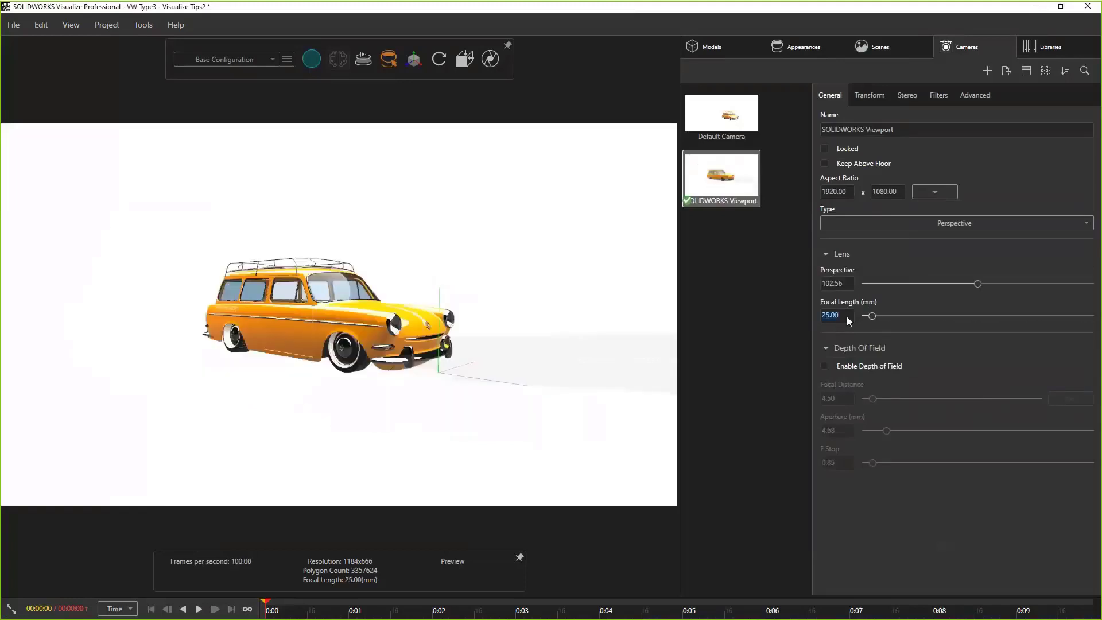
pyautogui.write('200')
pyautogui.press('Return')
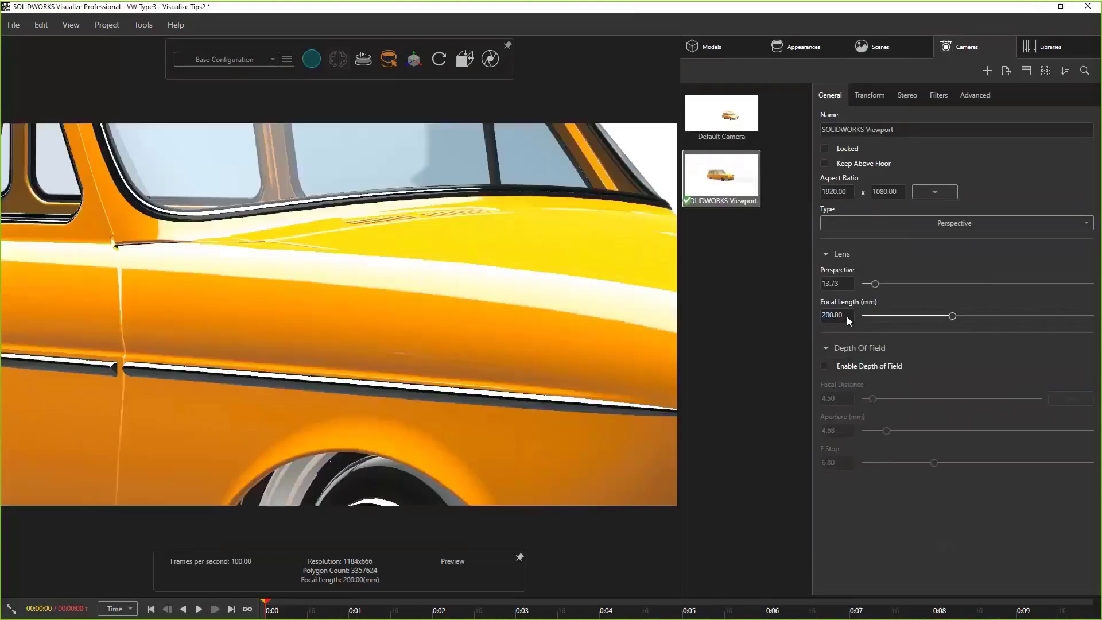
pyautogui.press('Return')
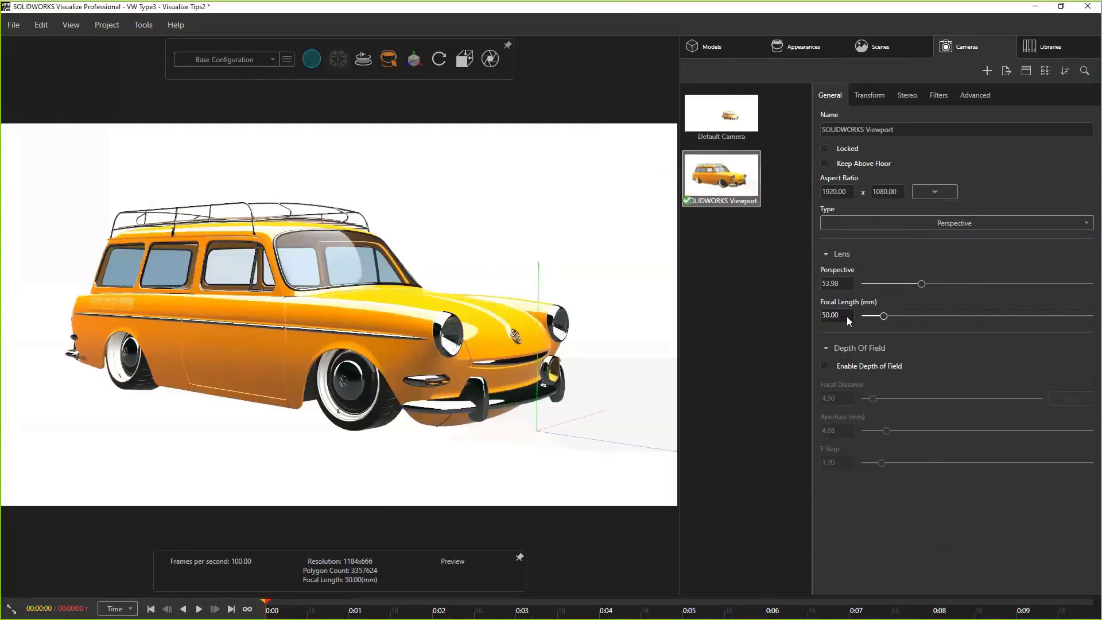
# Step: Enable depth of field for the SOLIDWORKS Viewport camera
pyautogui.click(826, 368)
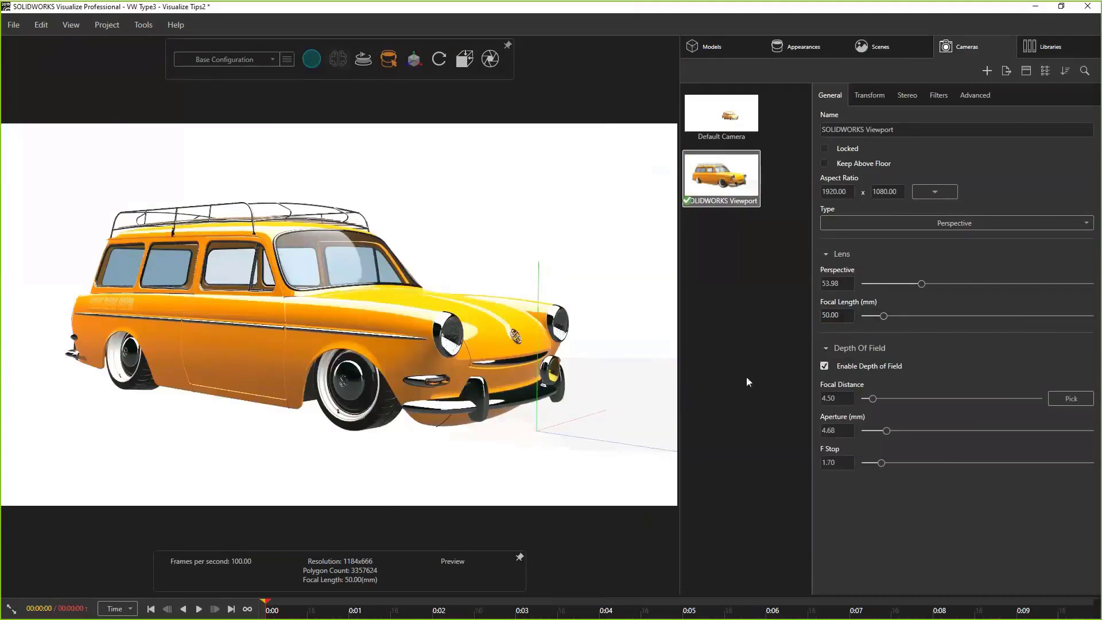
pyautogui.click(92, 303)
pyautogui.click(436, 326)
# Step: Enable camera post-processing for more than the geometry, with vignette about 25.51, darken about 0.05 and lighten about 1.66
pyautogui.click(938, 96)
pyautogui.click(825, 139)
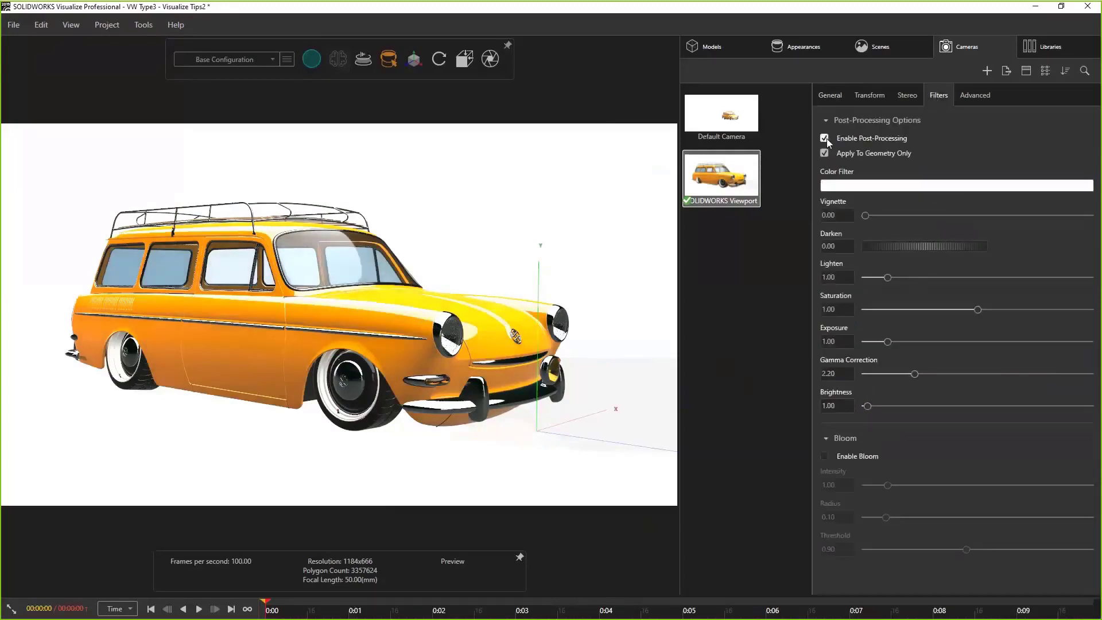
pyautogui.moveTo(865, 217); pyautogui.dragTo(873, 219)
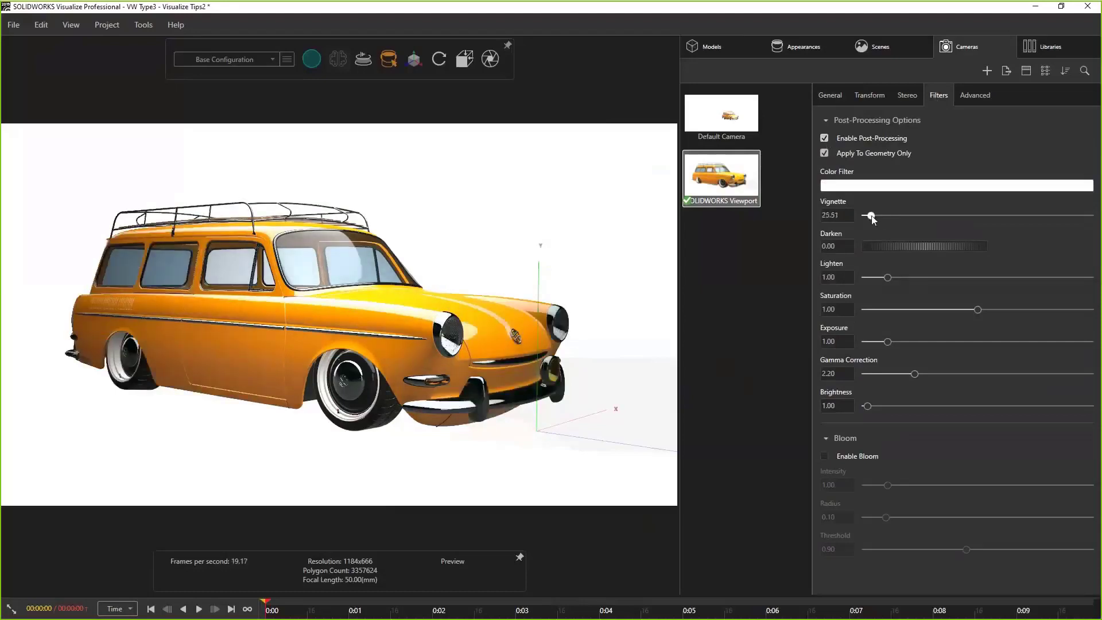
pyautogui.click(825, 153)
pyautogui.moveTo(871, 216); pyautogui.dragTo(904, 283)
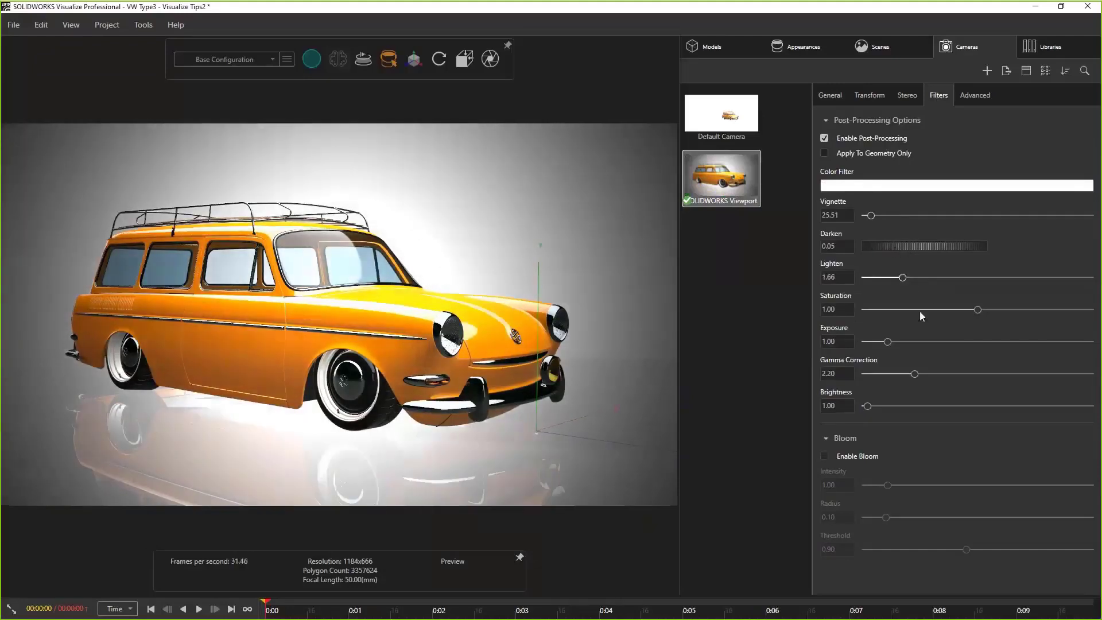
# Step: Try a lower saturation in the camera's post-processing filters and restore it to 1
pyautogui.moveTo(978, 310); pyautogui.dragTo(954, 319)
pyautogui.doubleClick(843, 309)
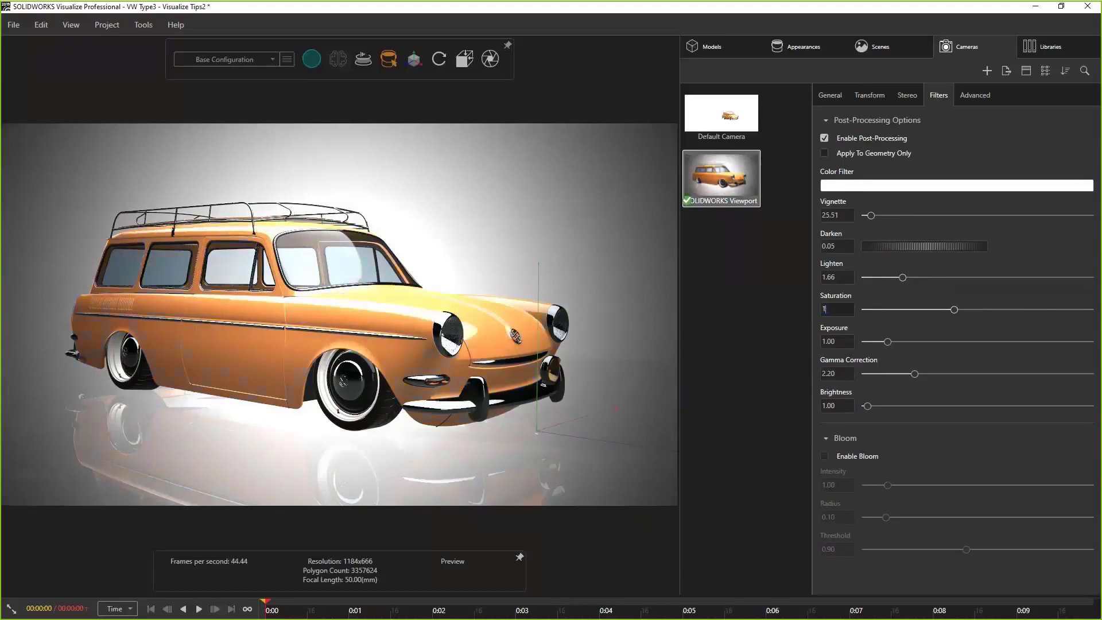
pyautogui.write('1')
pyautogui.press('Return')
# Step: Raise the camera filter's exposure to about 1.14 and its gamma correction to about 2.35
pyautogui.moveTo(887, 342); pyautogui.dragTo(918, 379)
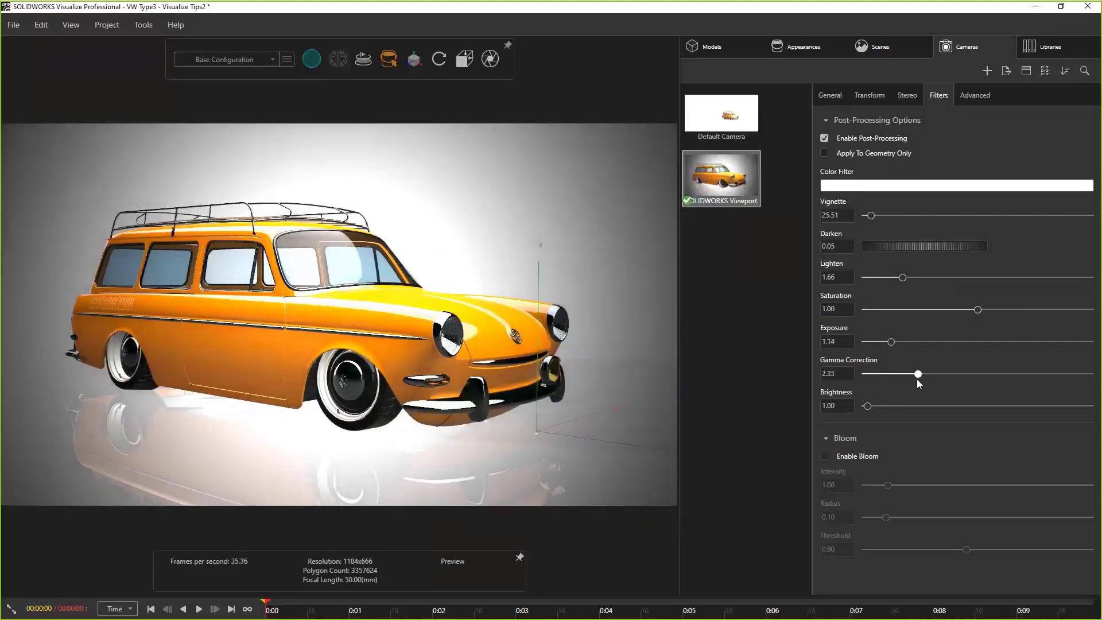
# Step: Switch the viewport to the Accurate render mode and reduce the camera filter's vignette to about 10.20
pyautogui.moveTo(316, 64)
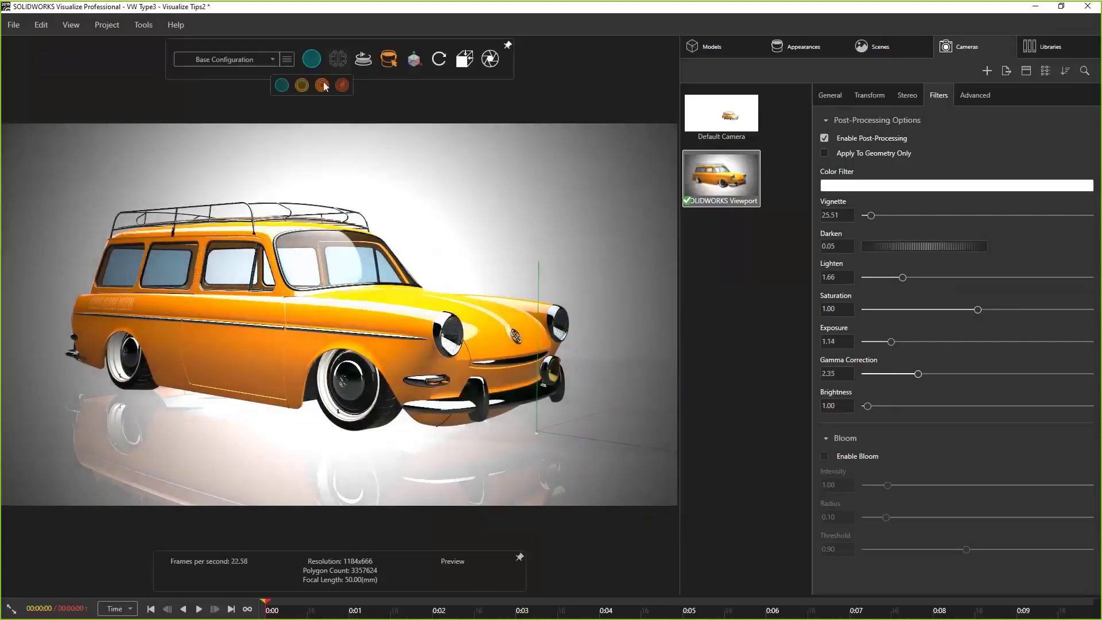
pyautogui.click(322, 85)
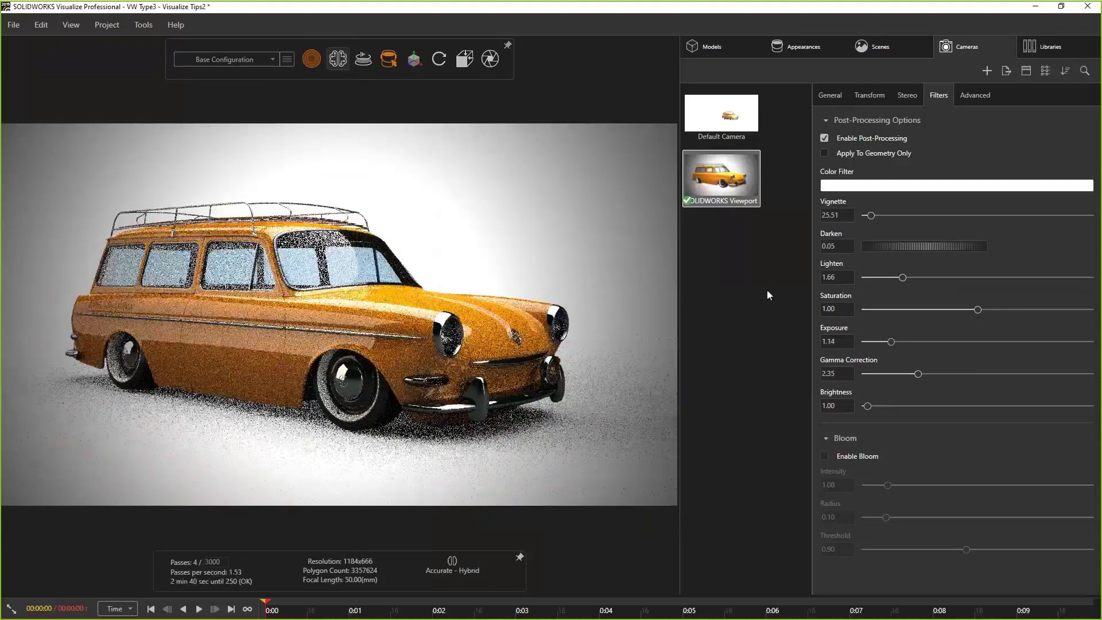
pyautogui.moveTo(869, 220); pyautogui.dragTo(867, 223)
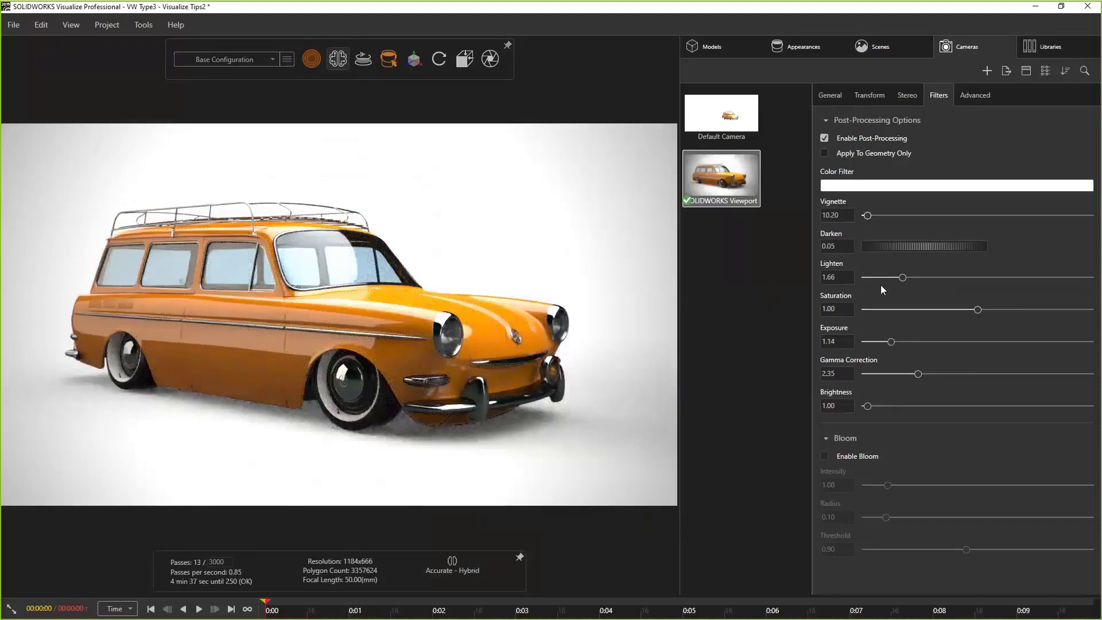
# Step: Set the camera filter's exposure to 1 and its lighten value to 1
pyautogui.click(848, 343)
pyautogui.write('1')
pyautogui.press('Return')
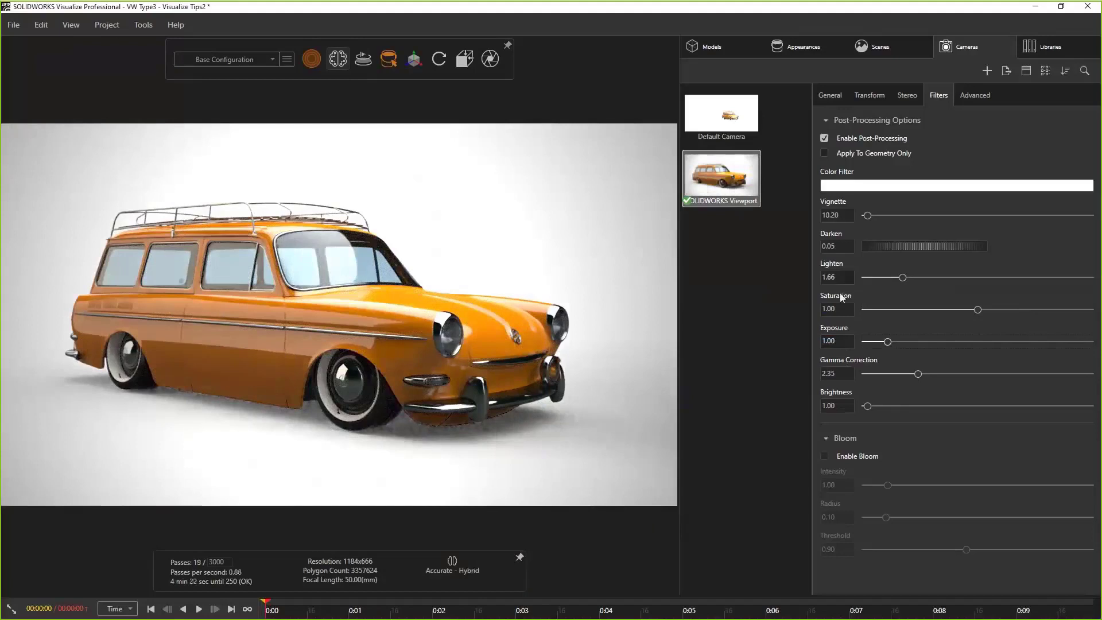
pyautogui.click(839, 275)
pyautogui.write('1')
pyautogui.press('Return')
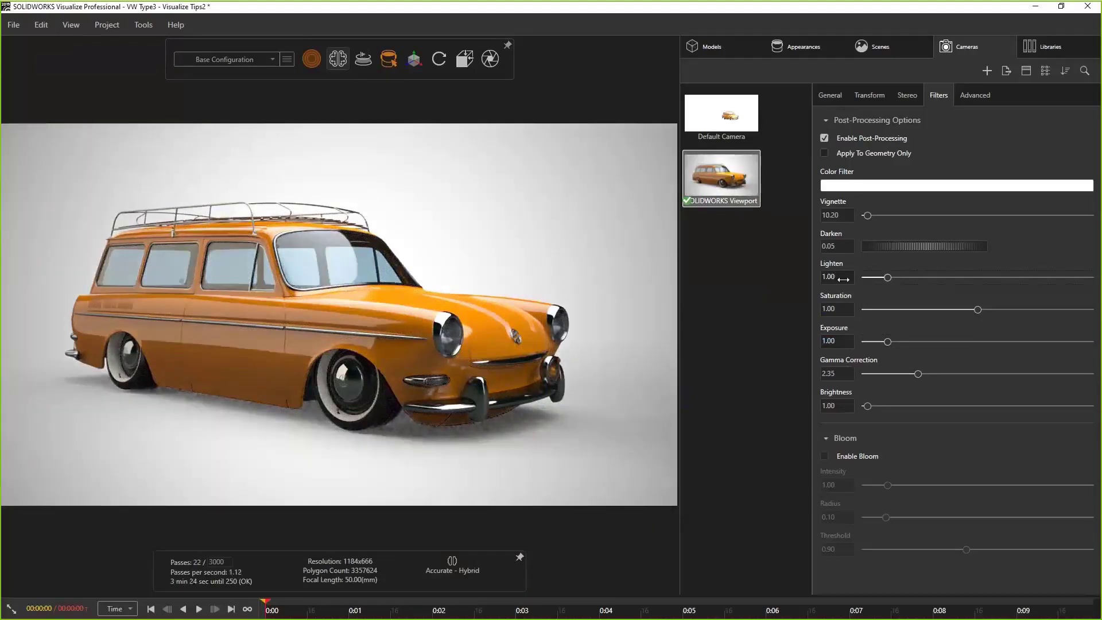
# Step: Set the camera filter's gamma correction to 1.8 and its exposure to 1.5
pyautogui.click(838, 374)
pyautogui.write('1.8')
pyautogui.press('Return')
pyautogui.moveTo(841, 344); pyautogui.dragTo(847, 343)
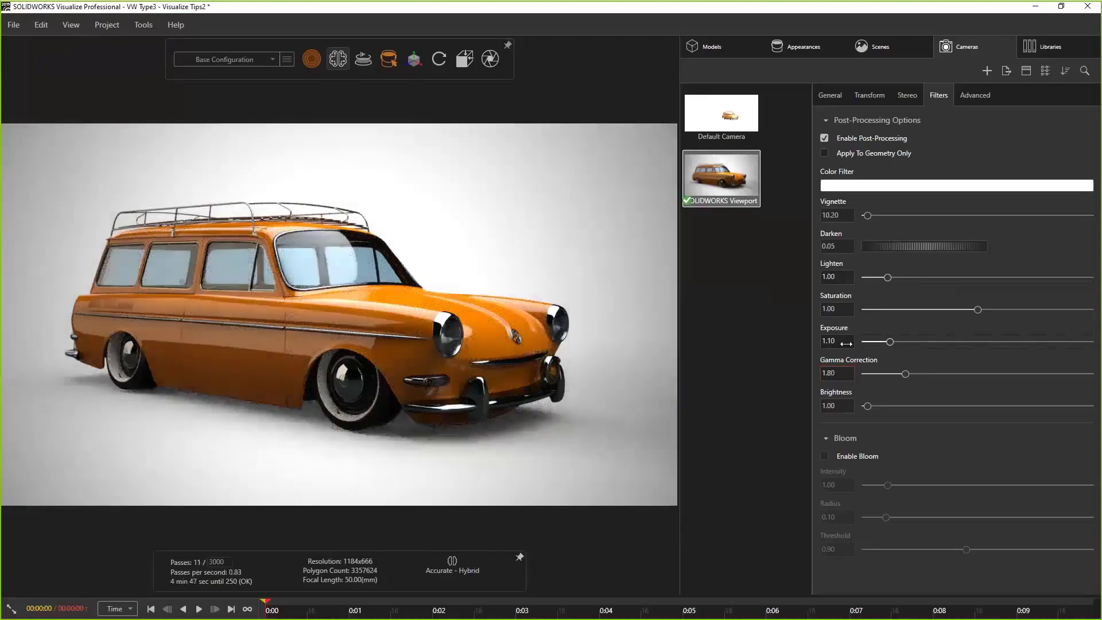
pyautogui.moveTo(846, 343); pyautogui.dragTo(857, 343)
pyautogui.click(846, 343)
pyautogui.write('1.5')
pyautogui.press('Return')
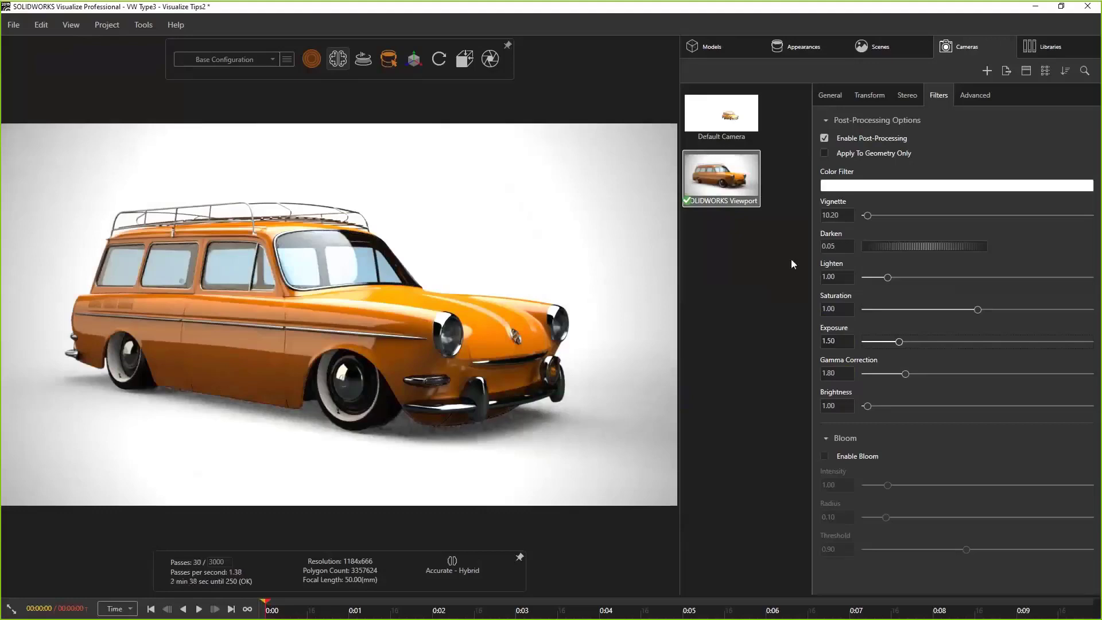
# Step: Duplicate the SOLIDWORKS Viewport camera and make the copy the active camera for a closer front corner view
pyautogui.rightClick(741, 195)
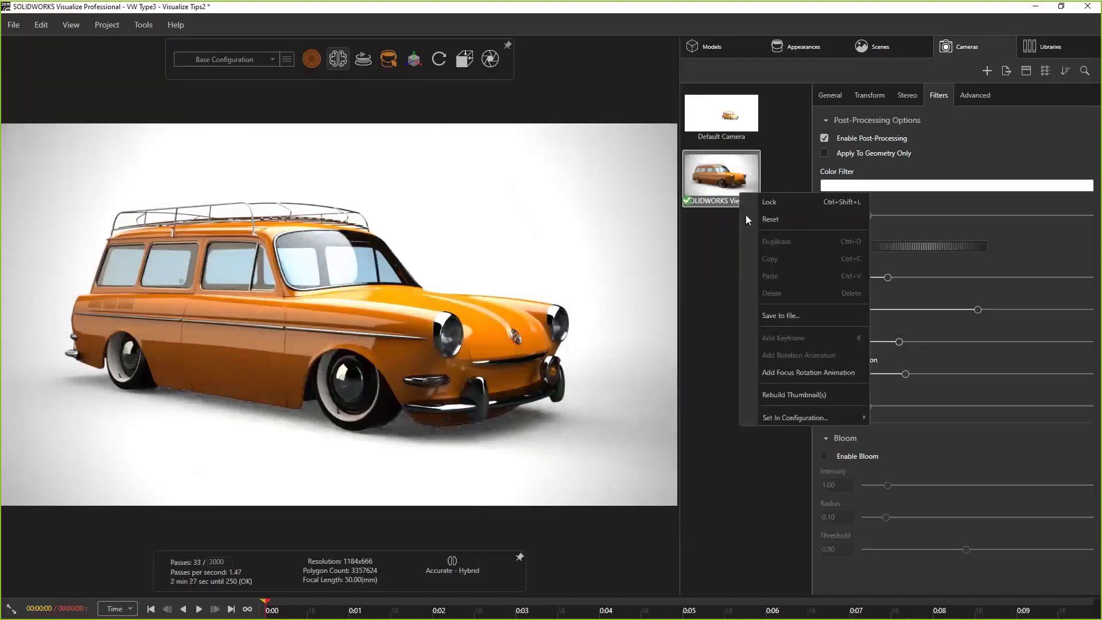
pyautogui.hotkey('ctrl', 'd')
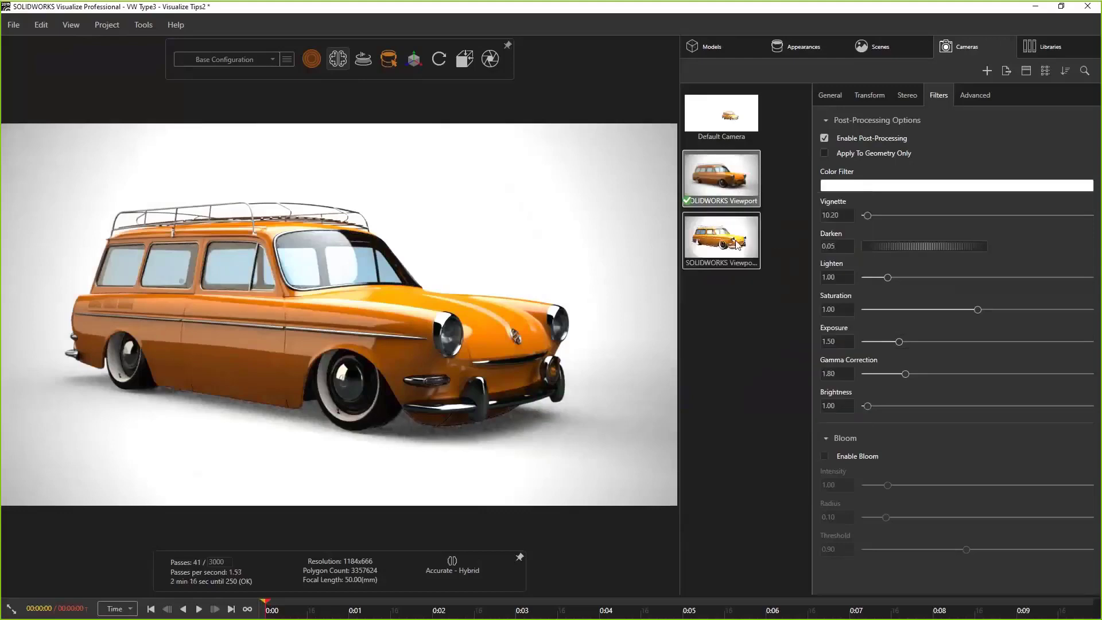
pyautogui.click(735, 240)
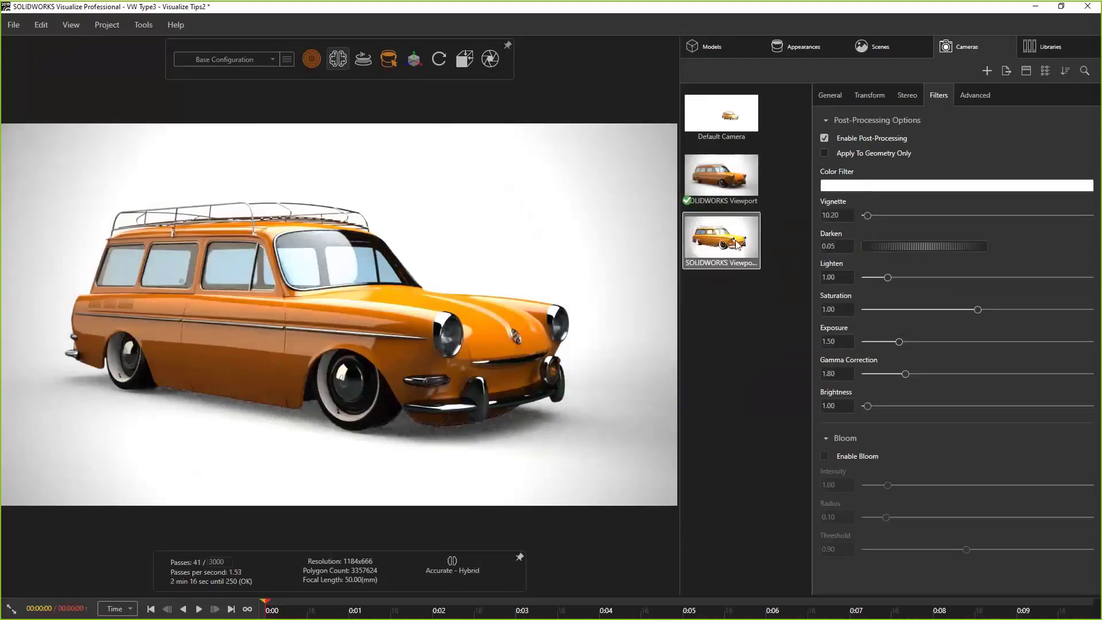
pyautogui.doubleClick(737, 244)
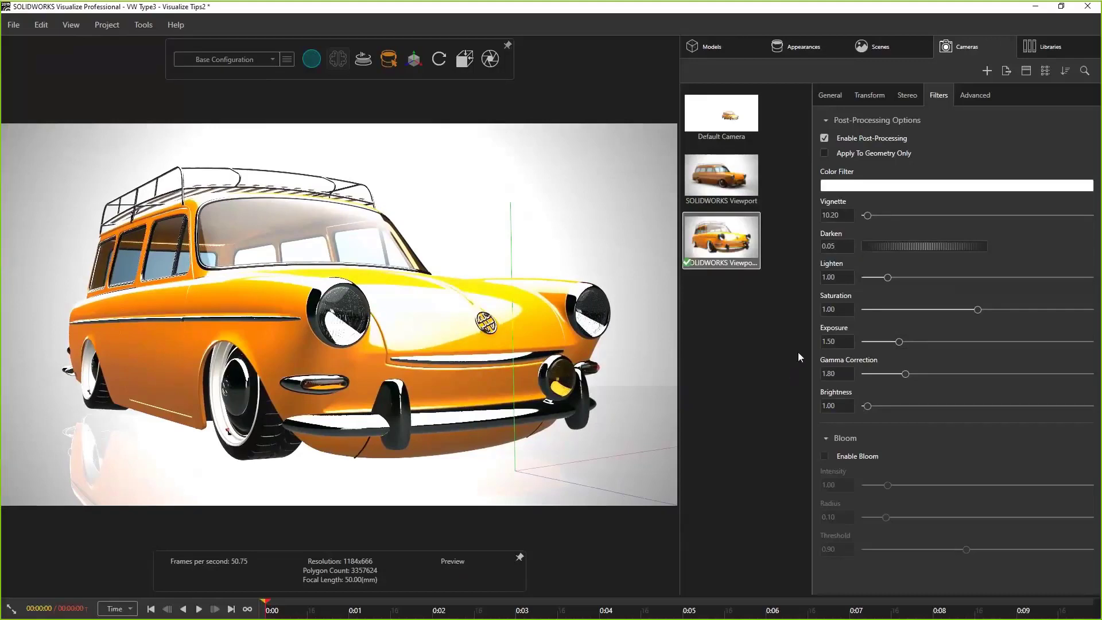
# Step: Pick the close front camera's depth of field focal distance on the nearer headlight
pyautogui.click(830, 95)
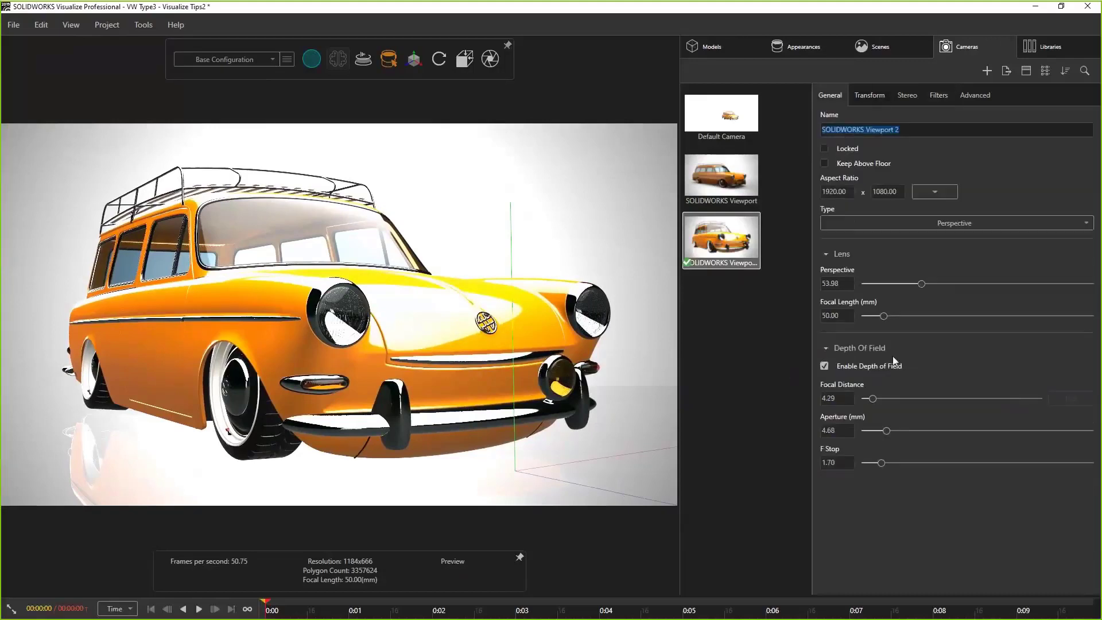
pyautogui.click(1071, 398)
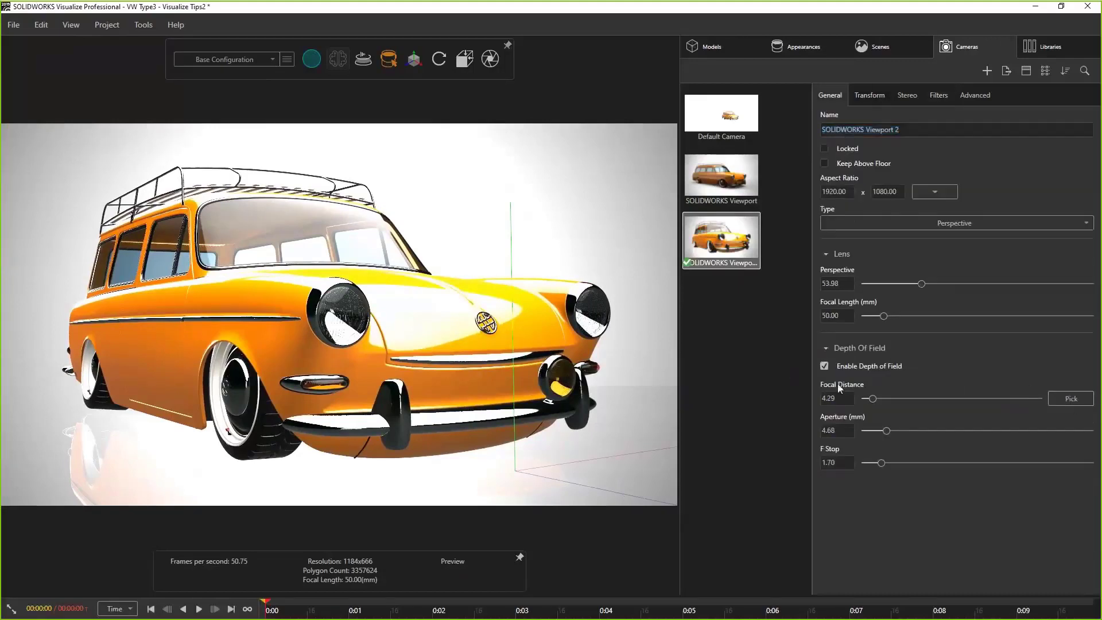
pyautogui.click(339, 321)
# Step: Duplicate the close front camera for a straight-on front view and pick its focal distance on the hood emblem
pyautogui.rightClick(723, 234)
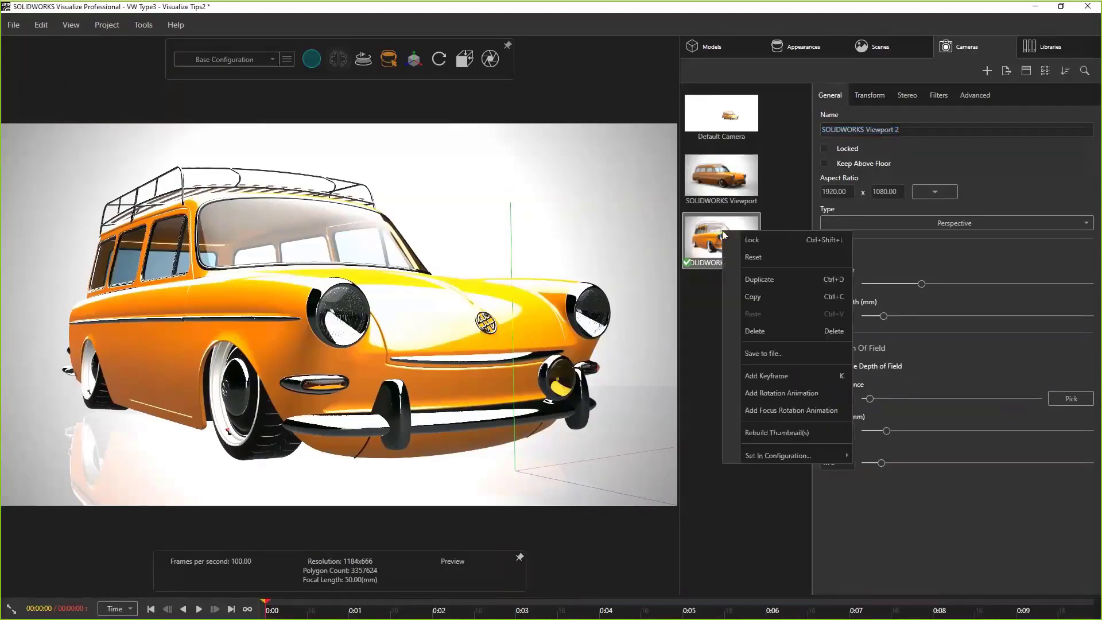
pyautogui.click(757, 280)
pyautogui.click(736, 319)
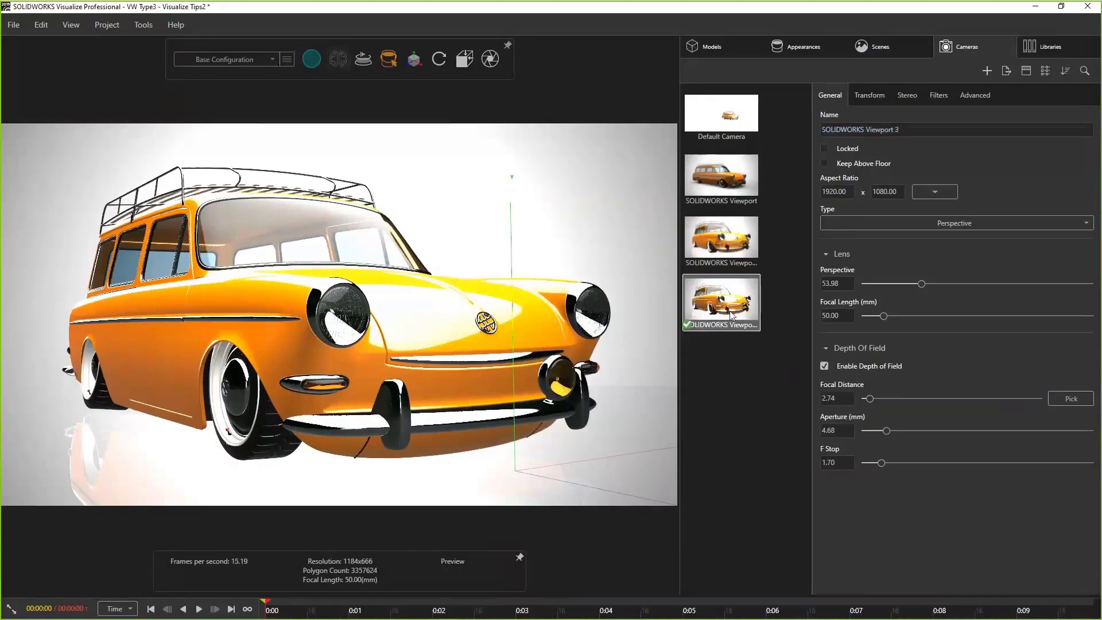
pyautogui.moveTo(653, 364); pyautogui.dragTo(650, 366, button='middle')
pyautogui.click(1069, 399)
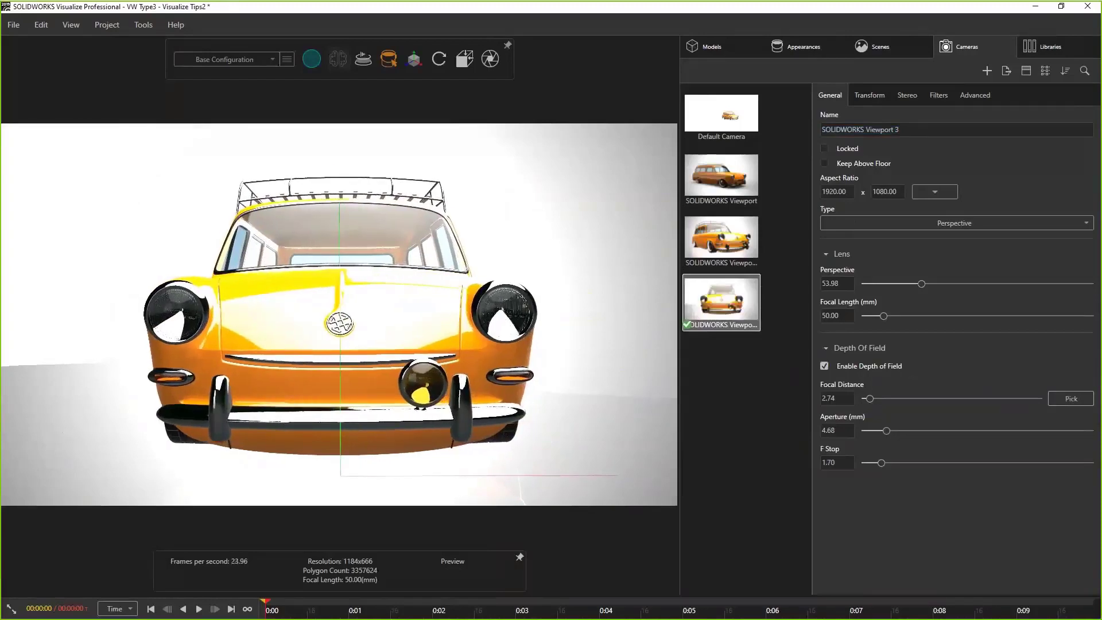
pyautogui.click(339, 323)
# Step: Duplicate the straight front camera, activate the copy and orbit it around to the car's opposite front corner
pyautogui.rightClick(729, 361)
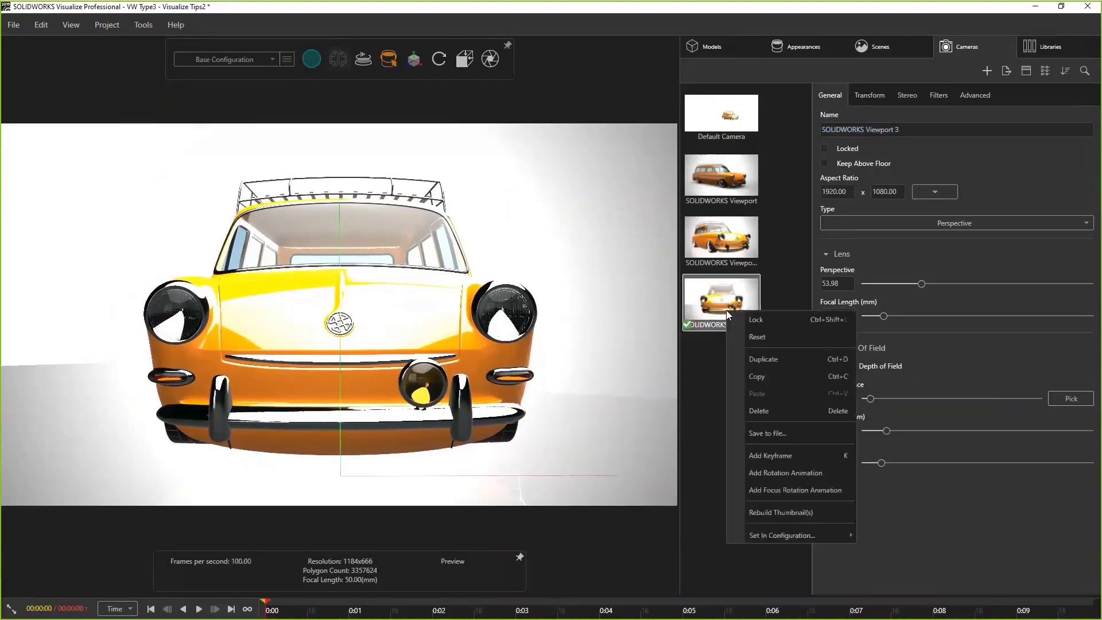
pyautogui.click(765, 359)
pyautogui.doubleClick(724, 373)
pyautogui.moveTo(649, 359); pyautogui.dragTo(618, 355, button='middle')
pyautogui.scroll(3, 618, 355)
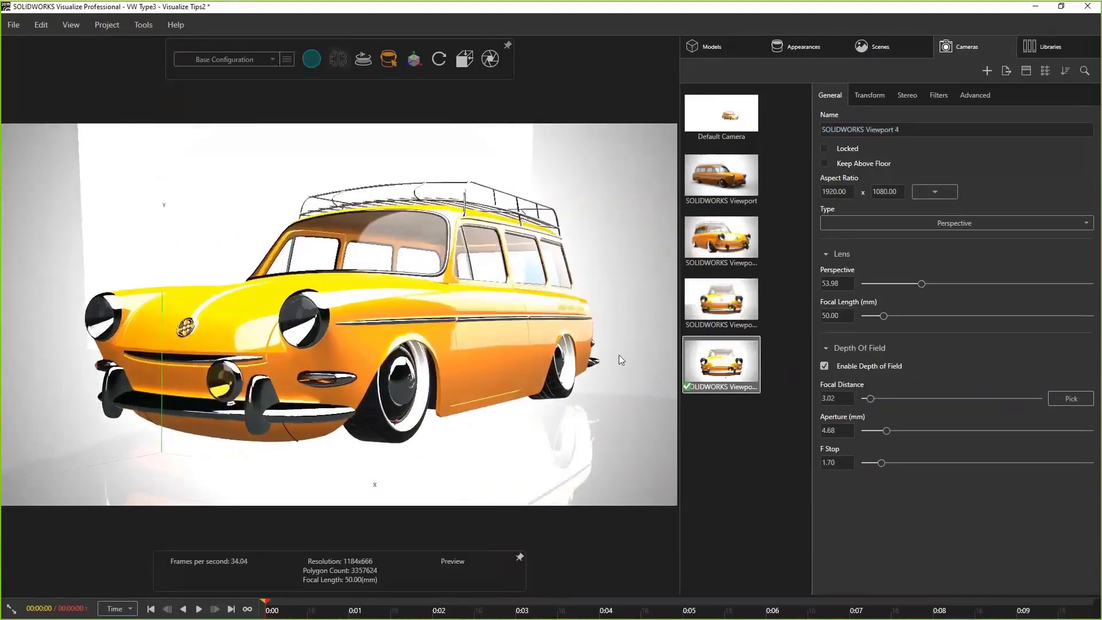
pyautogui.scroll(5, 620, 356)
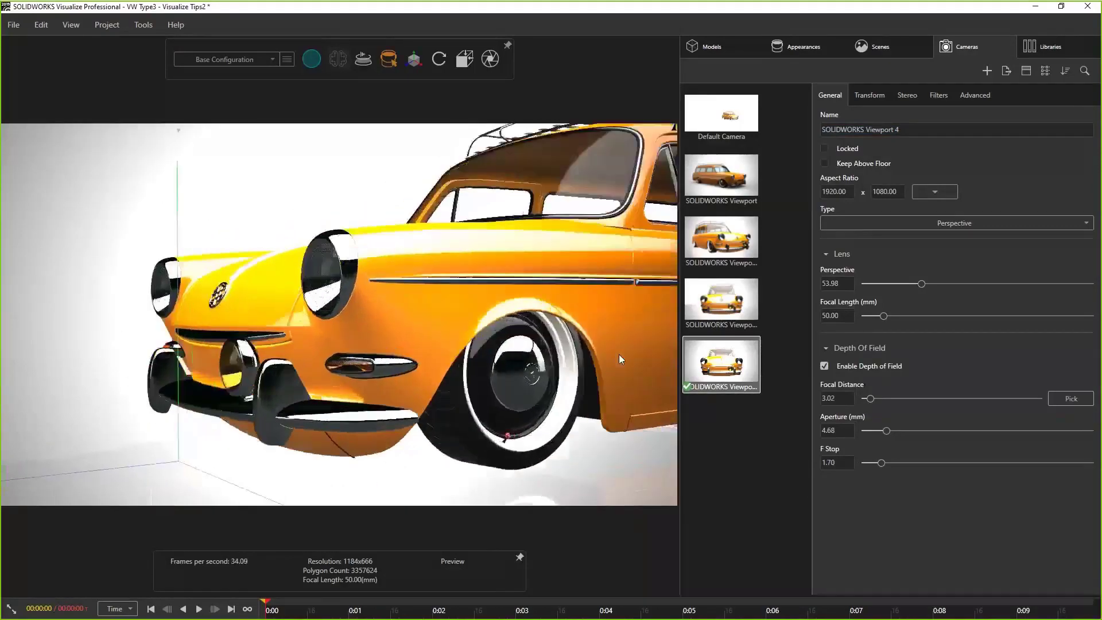
pyautogui.scroll(-3, 620, 355)
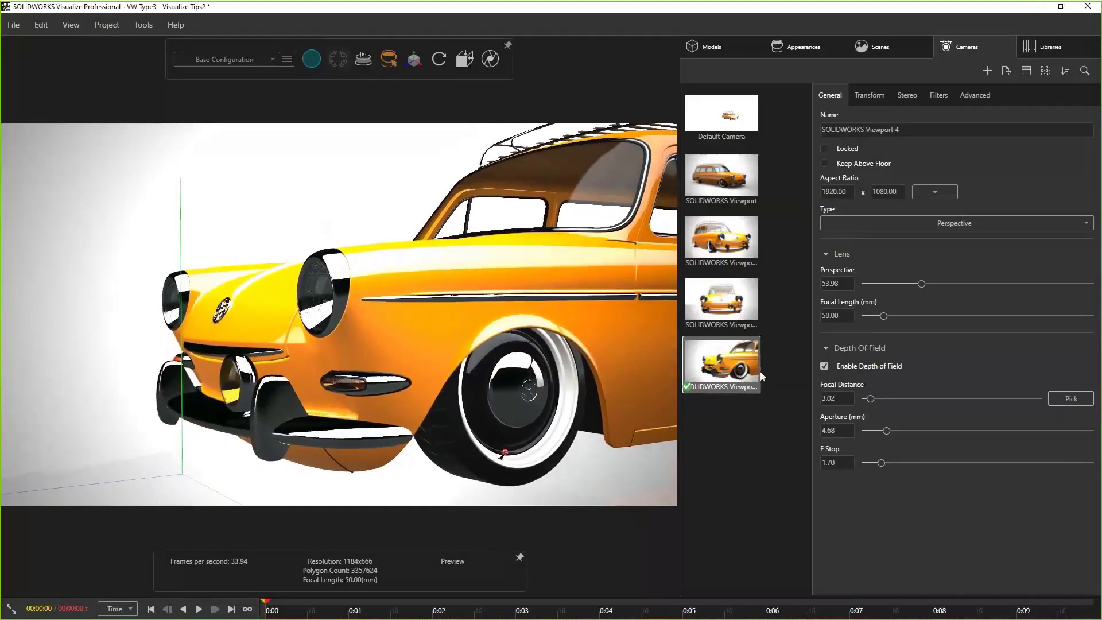
# Step: Frame the whole car from the side in the SOLIDWORKS Viewport 4 camera and focus it on the door
pyautogui.click(409, 317)
pyautogui.rightClick(728, 360)
pyautogui.press('Escape')
pyautogui.click(746, 461)
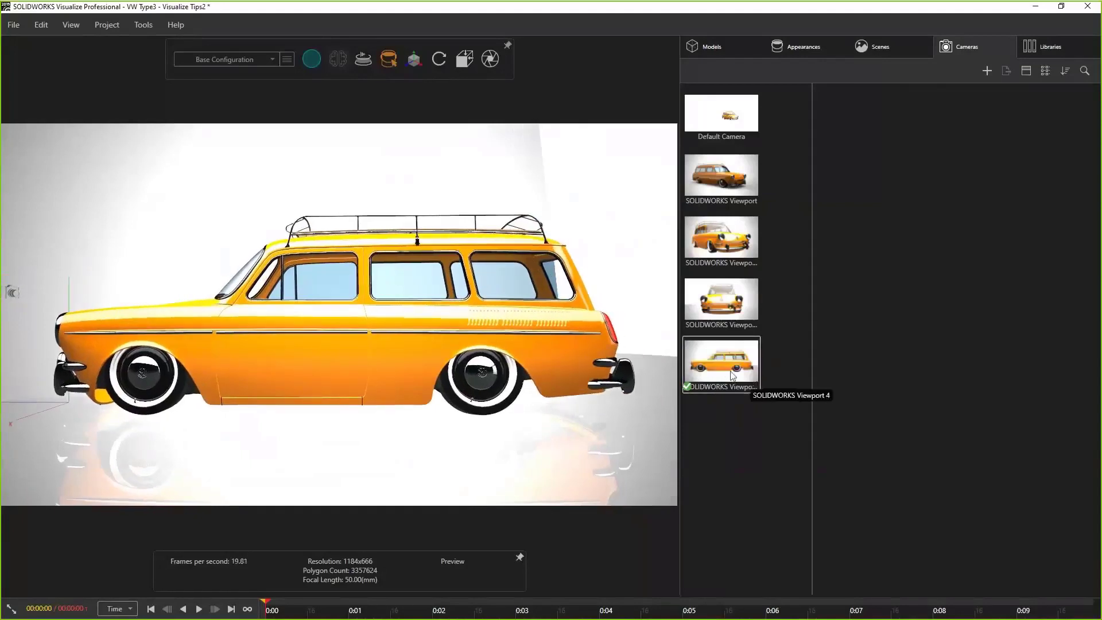
pyautogui.doubleClick(751, 383)
pyautogui.click(340, 360)
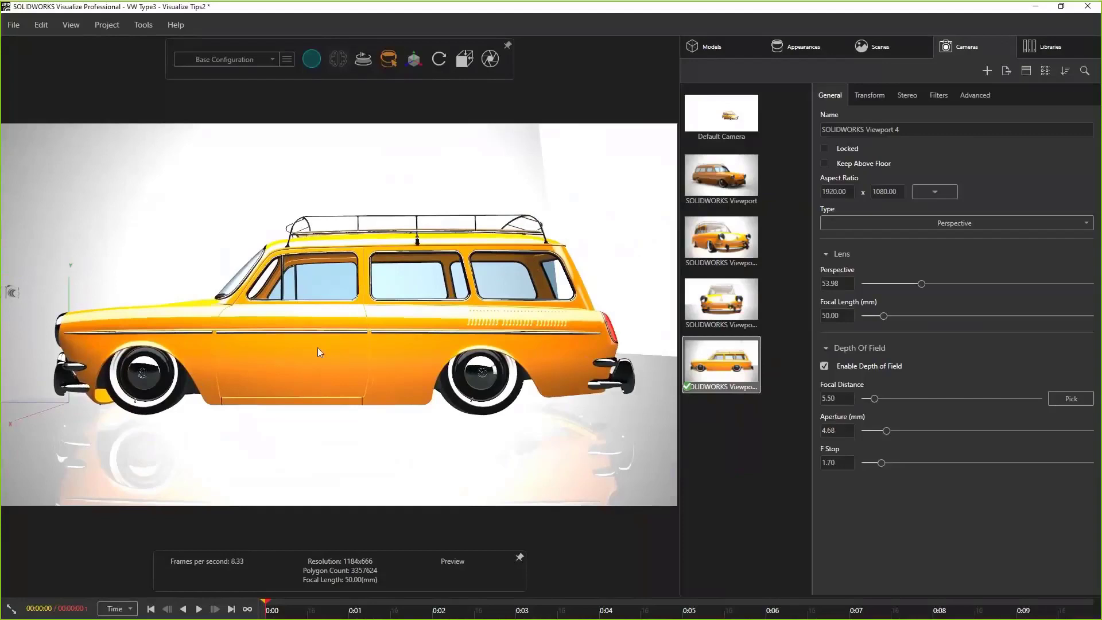
# Step: Duplicate the side-view camera and frame the copy on the car's rear corner
pyautogui.click(778, 400)
pyautogui.rightClick(739, 371)
pyautogui.click(769, 414)
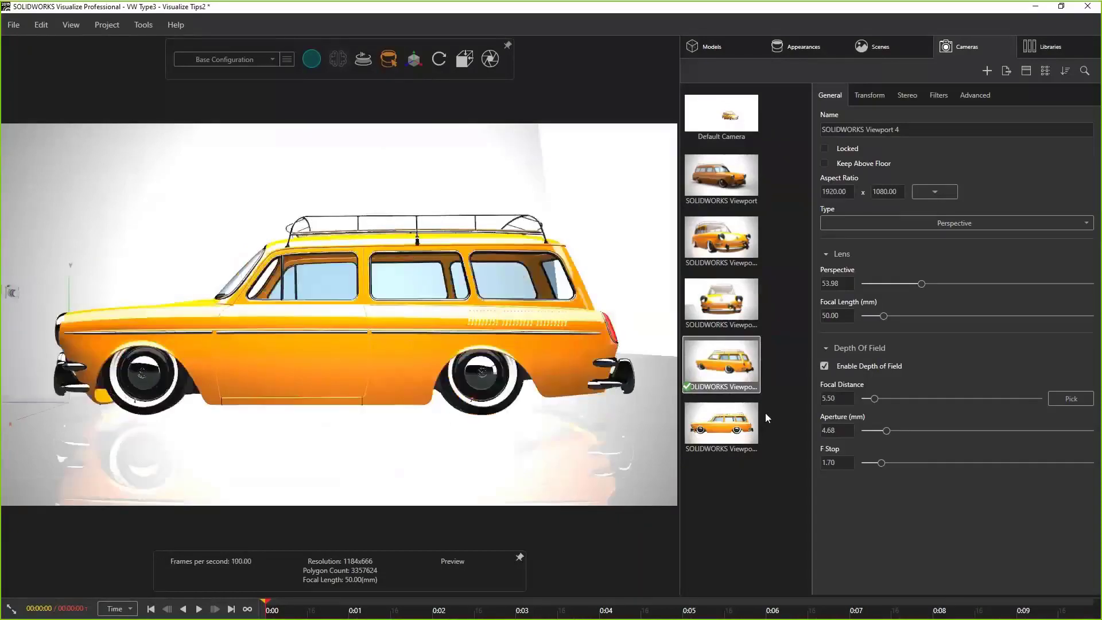
pyautogui.click(741, 436)
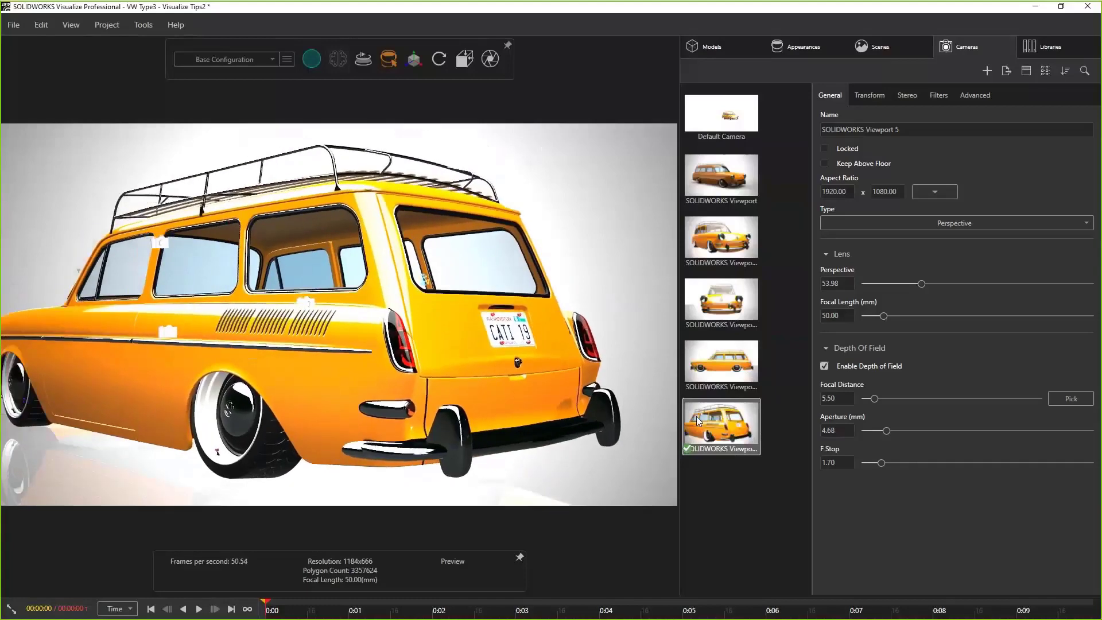
# Step: Pick the rear corner camera's focal distance on the lower corner of the rear window
pyautogui.click(1067, 397)
pyautogui.click(434, 348)
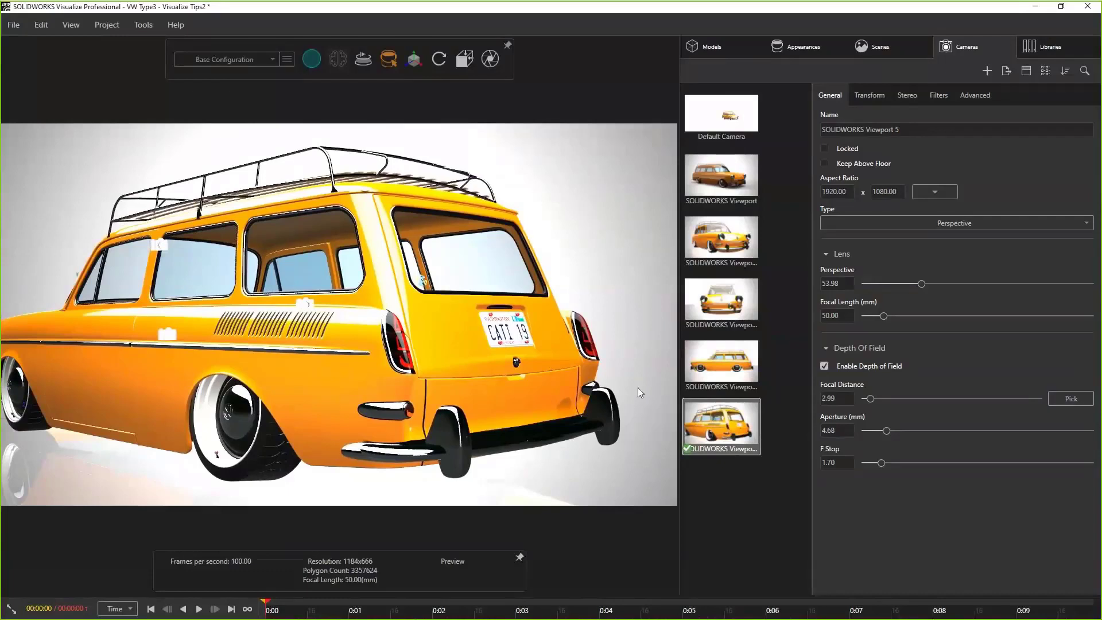
pyautogui.click(1071, 399)
pyautogui.click(425, 284)
# Step: Duplicate the rear corner camera for a straight rear view and pick its focal distance on the license plate
pyautogui.rightClick(726, 427)
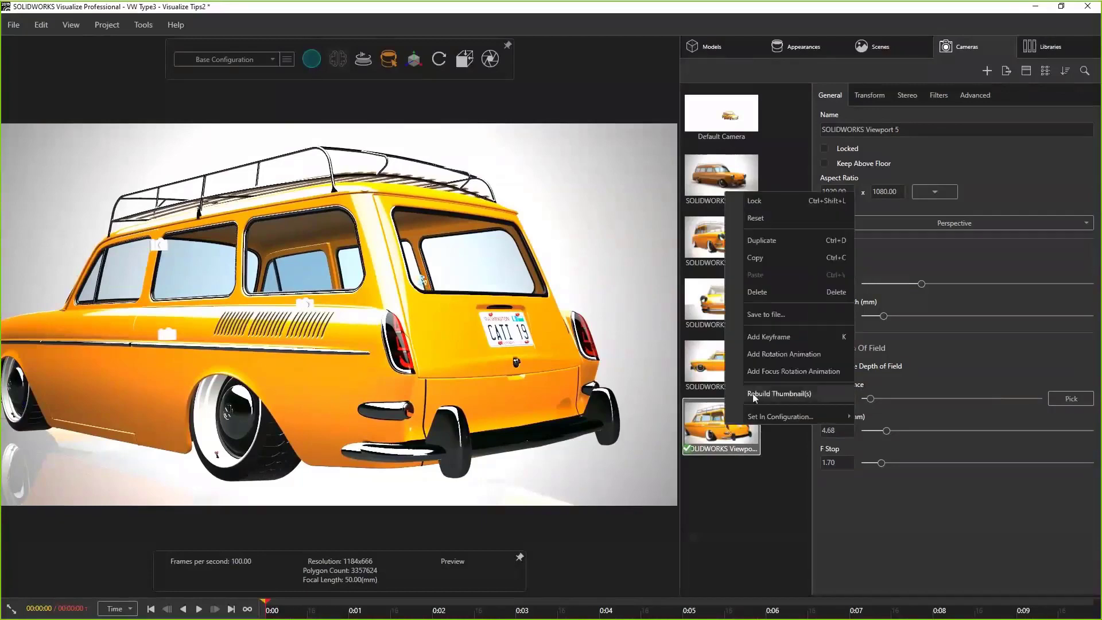
pyautogui.click(763, 240)
pyautogui.click(732, 484)
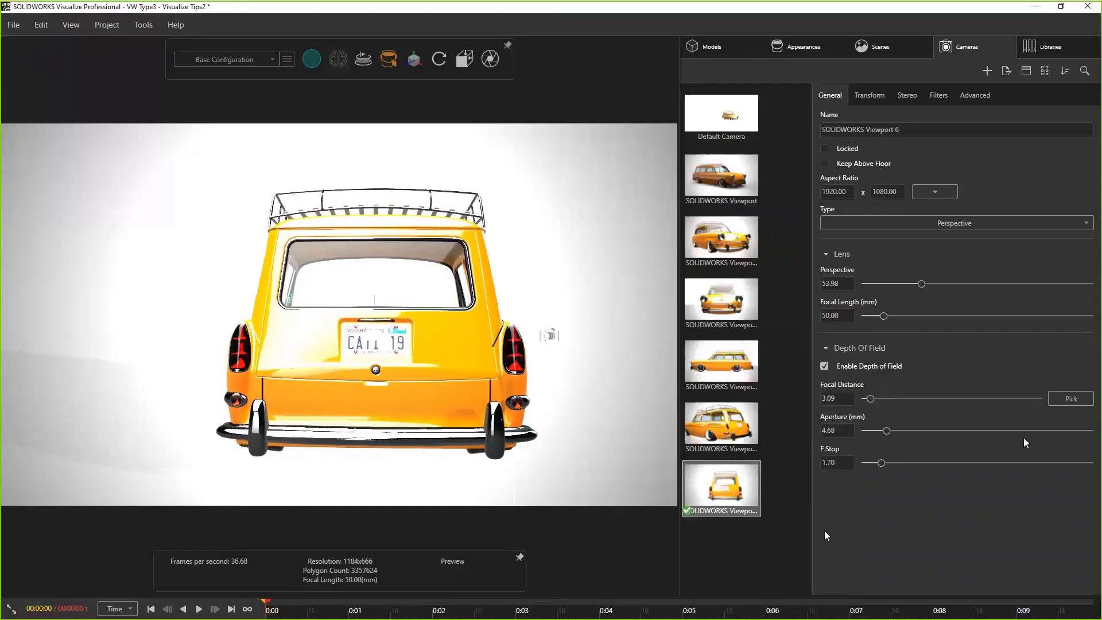
pyautogui.click(1056, 398)
pyautogui.click(373, 342)
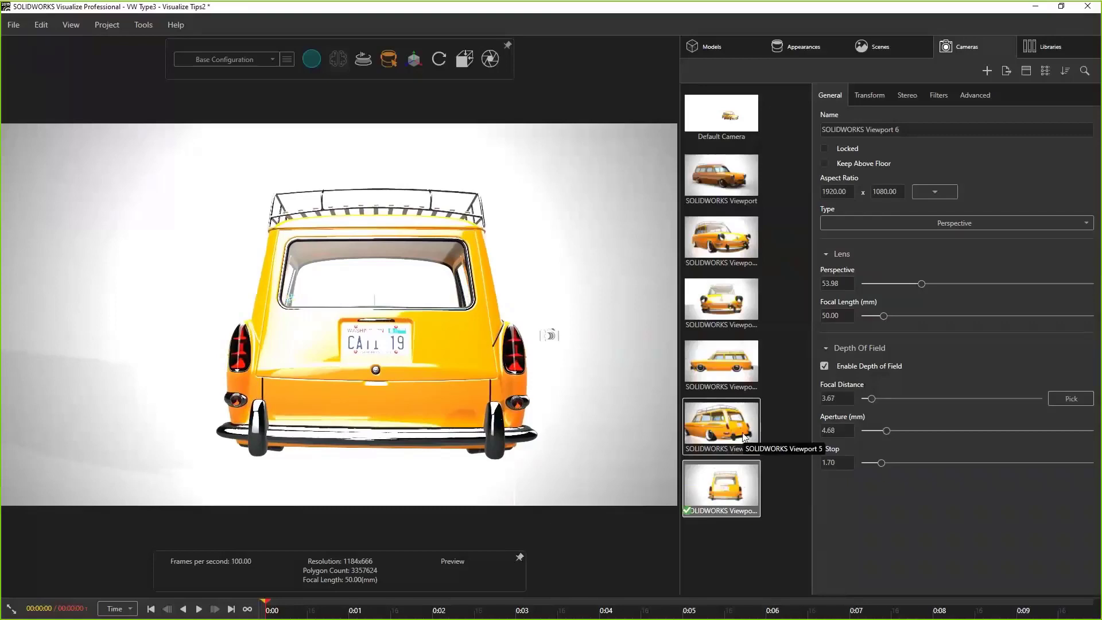
# Step: Rename the original SOLIDWORKS Viewport camera as Main View
pyautogui.click(721, 176)
pyautogui.click(910, 129)
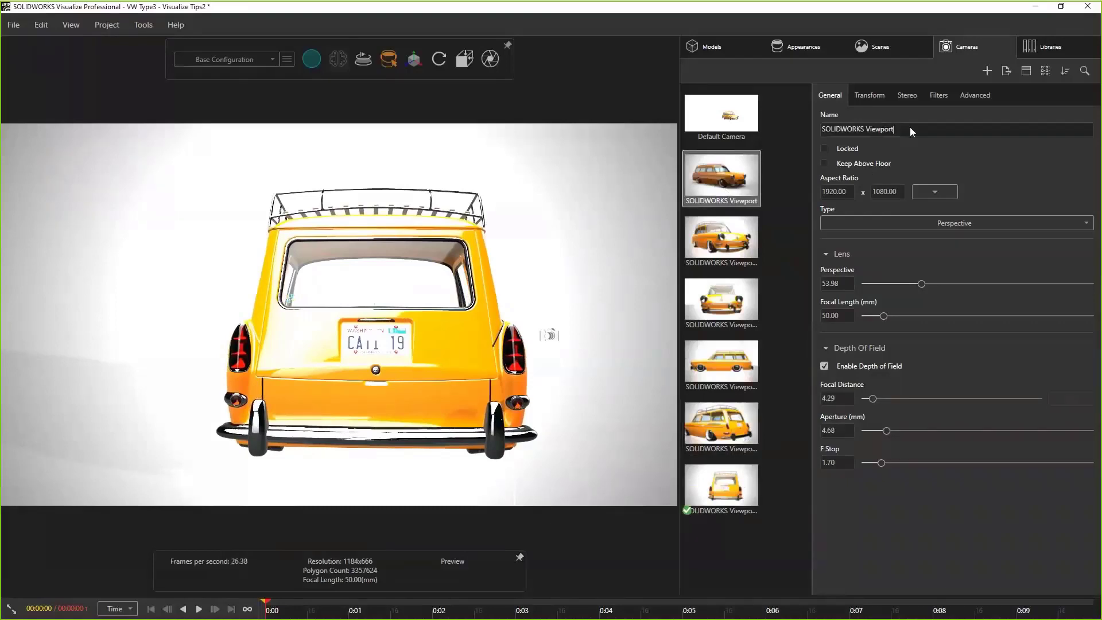
pyautogui.press('BackSpace')
pyautogui.write('Main')
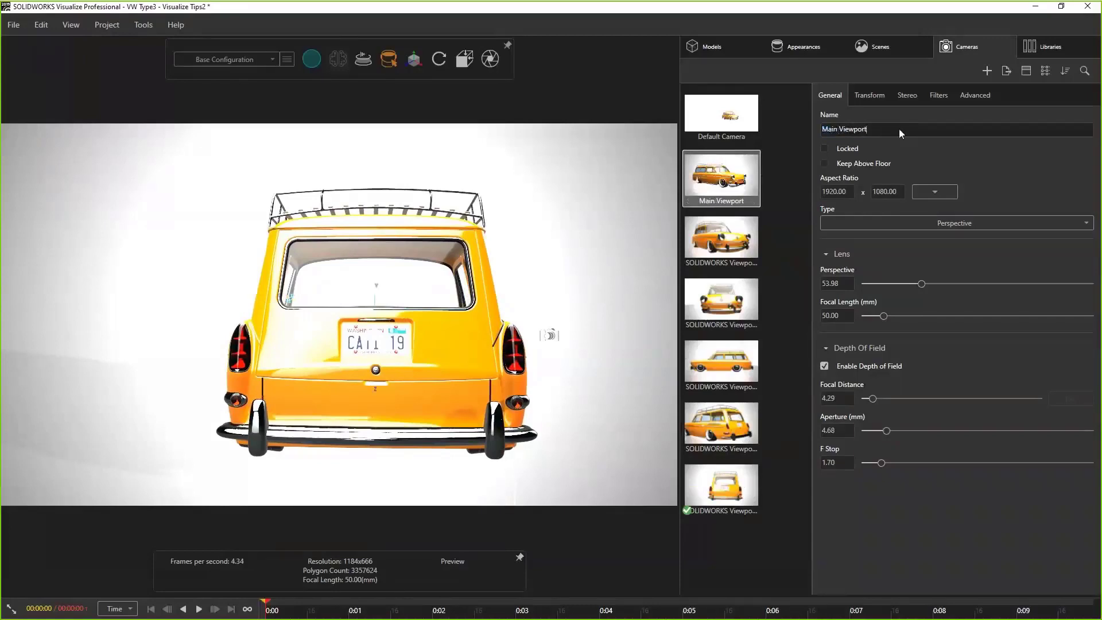
pyautogui.press('BackSpace')
pyautogui.press('BackSpace')
pyautogui.press('BackSpace')
# Step: Rename the close front corner camera as Close Front and the straight-on front camera as Front
pyautogui.click(730, 249)
pyautogui.click(925, 132)
pyautogui.write('Cl')
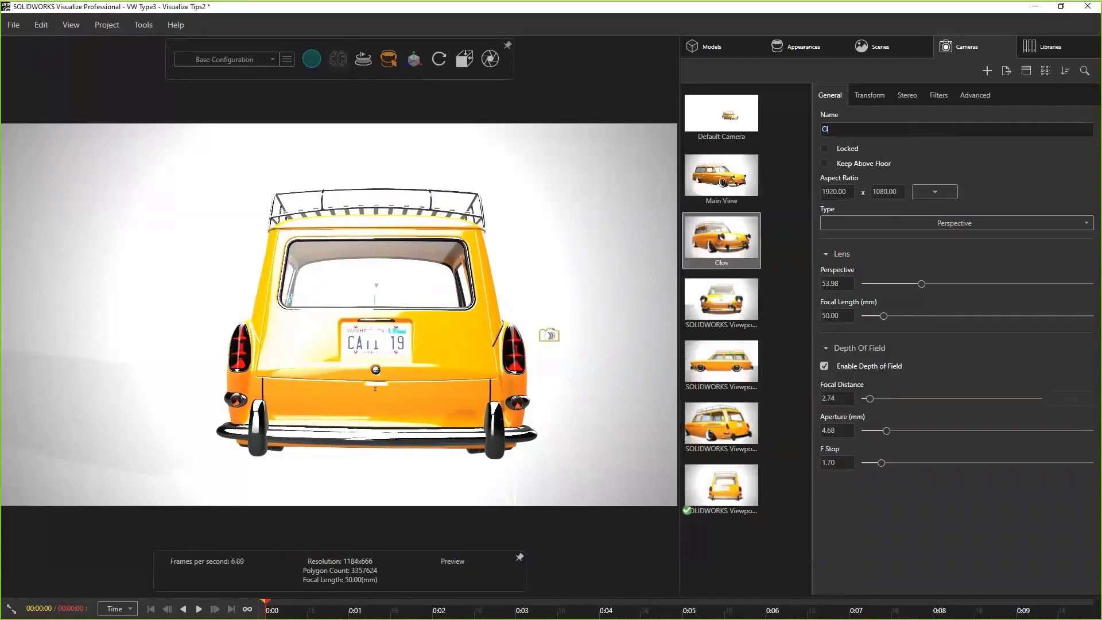
pyautogui.write('ose Front')
pyautogui.click(721, 299)
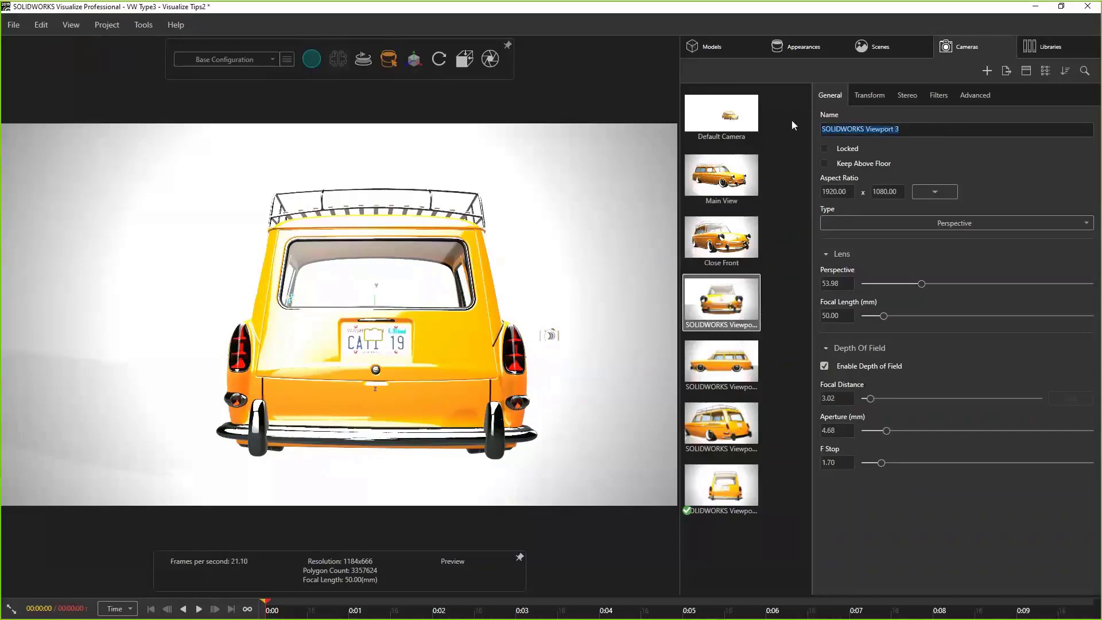
pyautogui.write('Front')
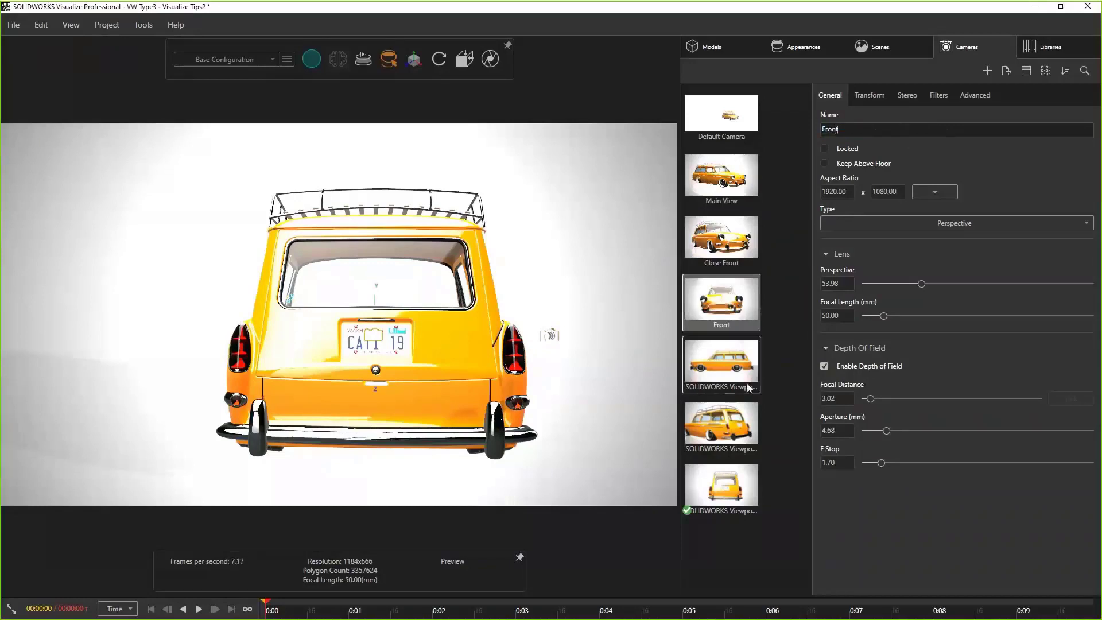
# Step: Rename the side view camera as Left Side
pyautogui.click(721, 361)
pyautogui.tripleClick(921, 127)
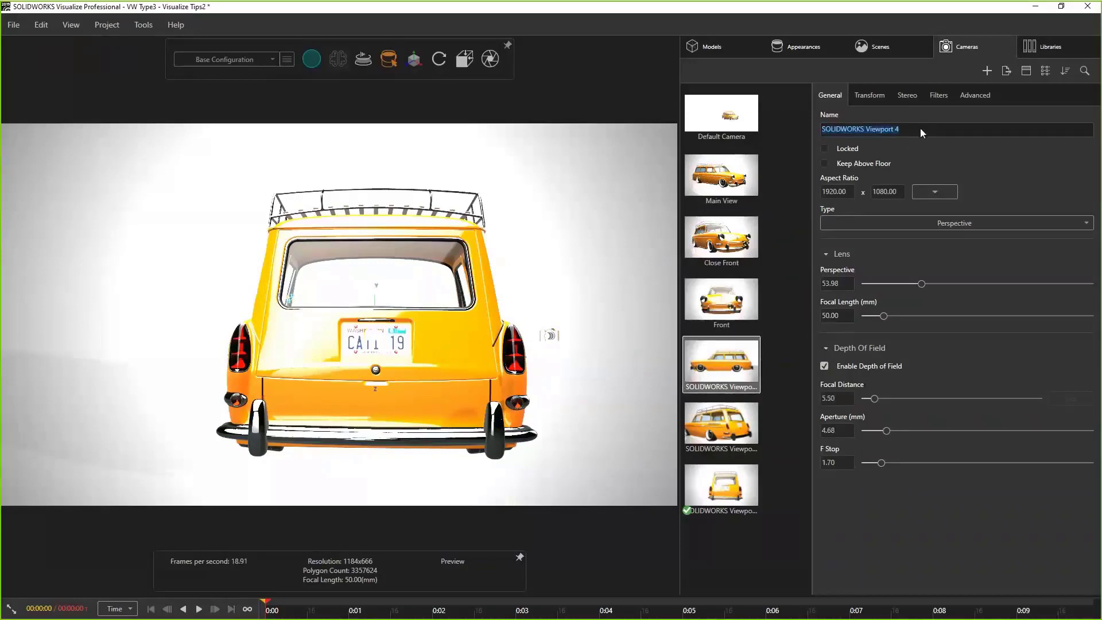
pyautogui.write('L')
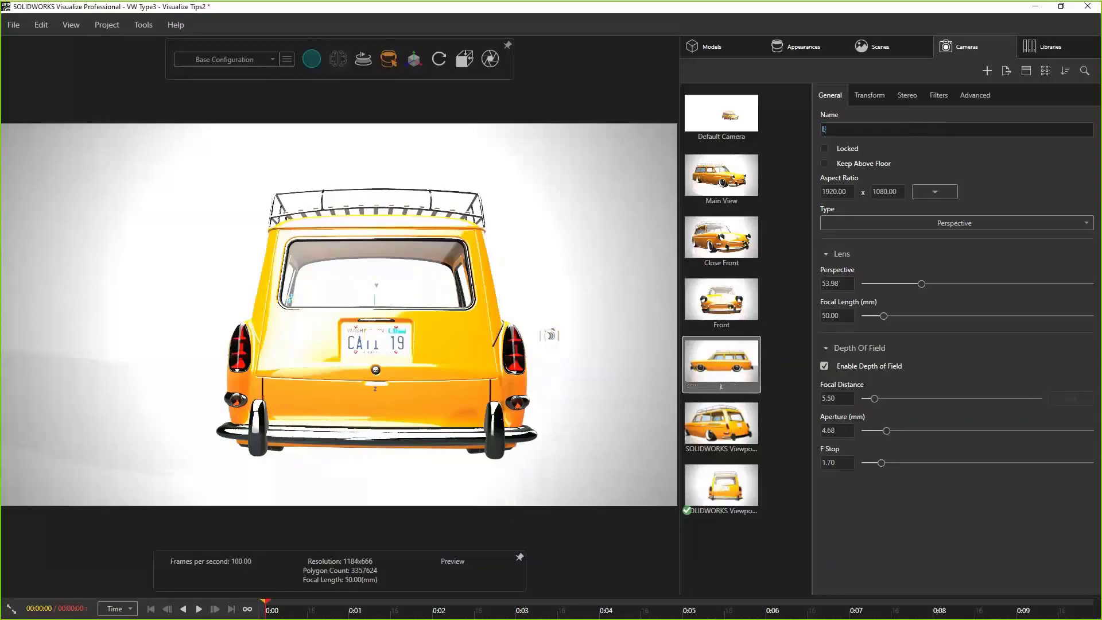
pyautogui.write('eft Side')
# Step: Rename the rear corner camera as Rear Close and the straight rear camera as Rear
pyautogui.click(722, 425)
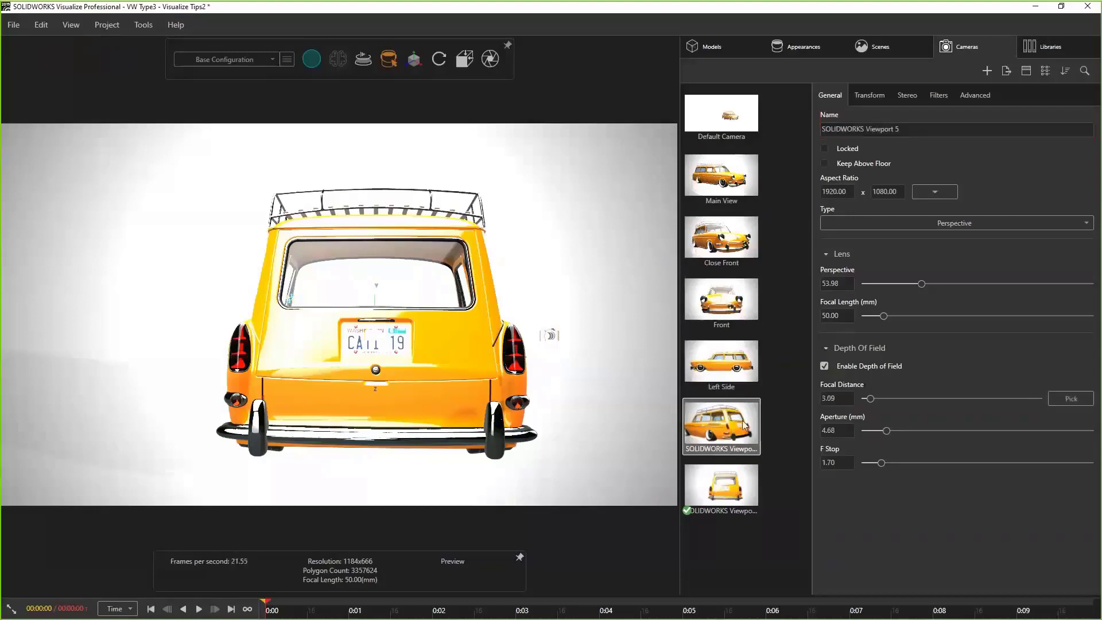
pyautogui.tripleClick(914, 123)
pyautogui.write('Re')
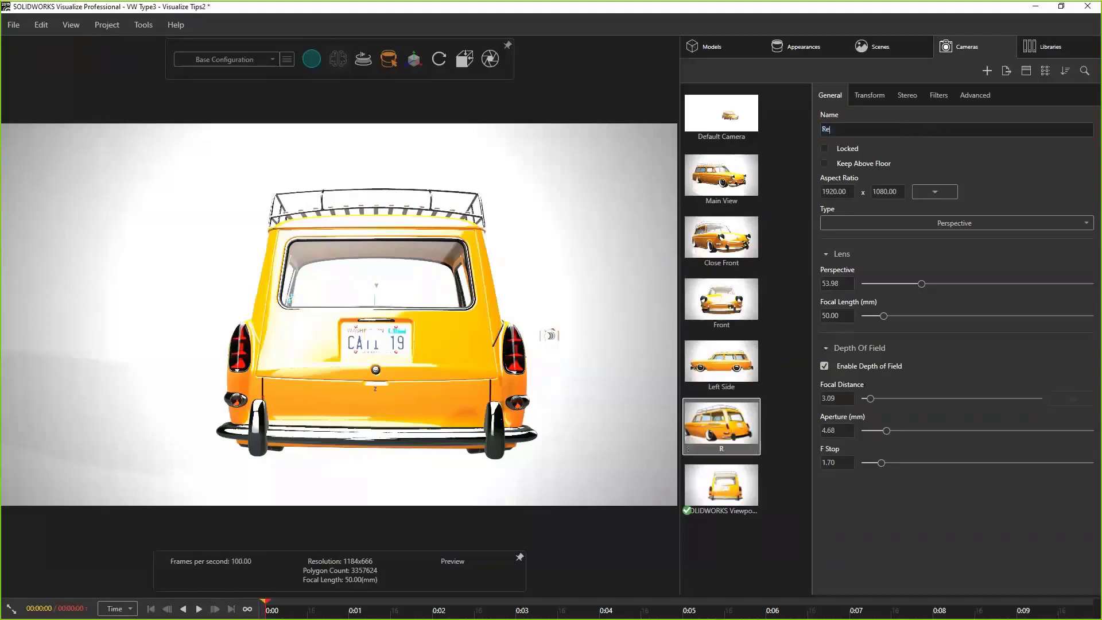
pyautogui.write('ar Close')
pyautogui.click(742, 504)
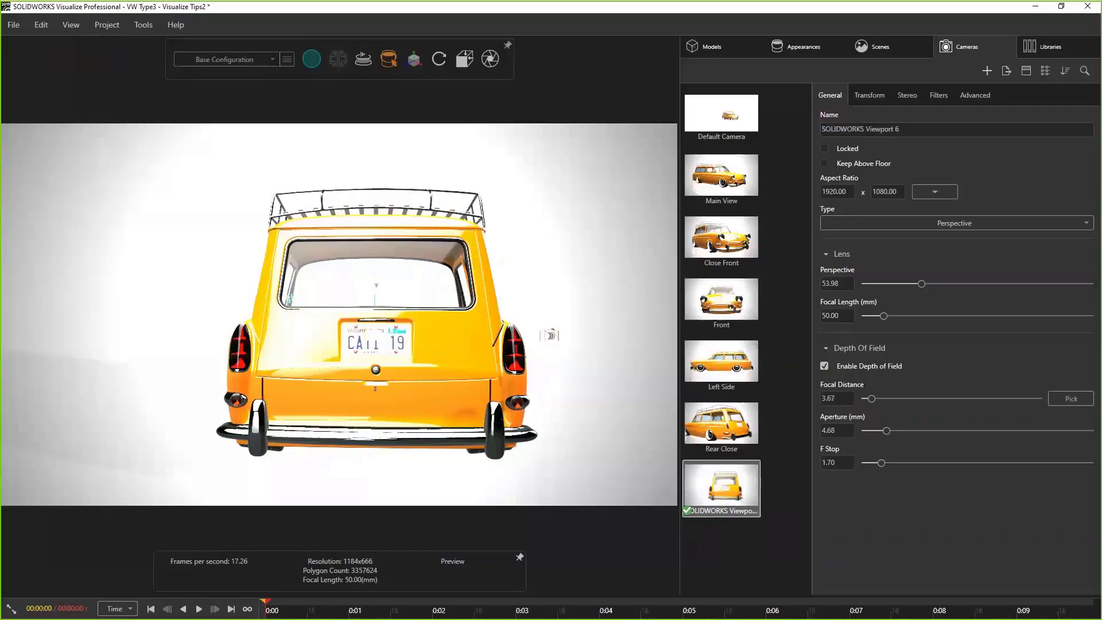
pyautogui.tripleClick(900, 130)
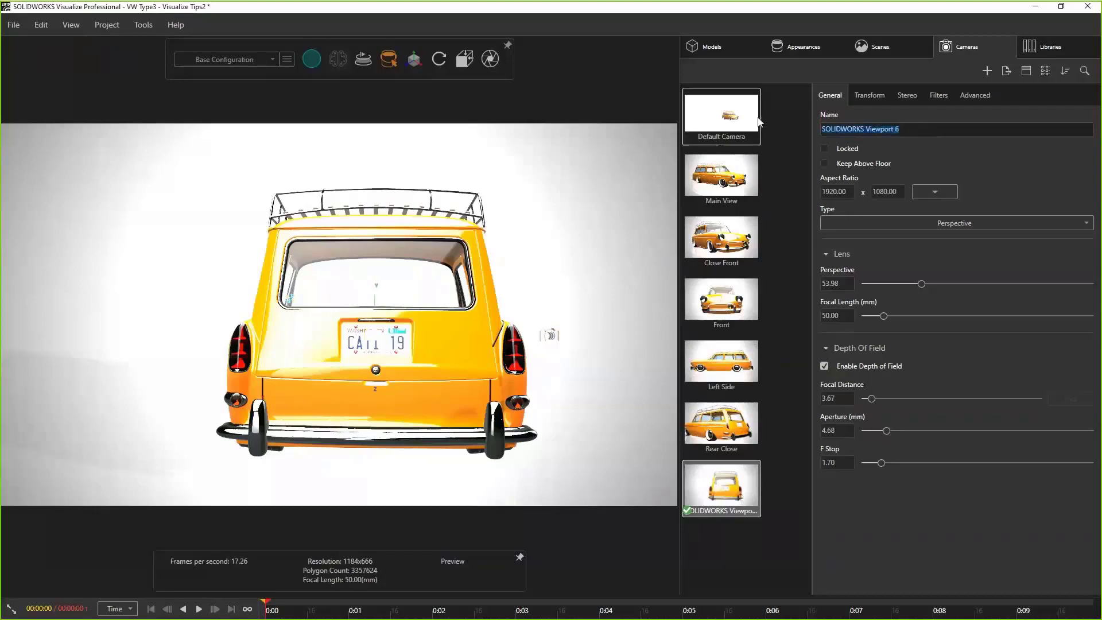
pyautogui.write('Rear')
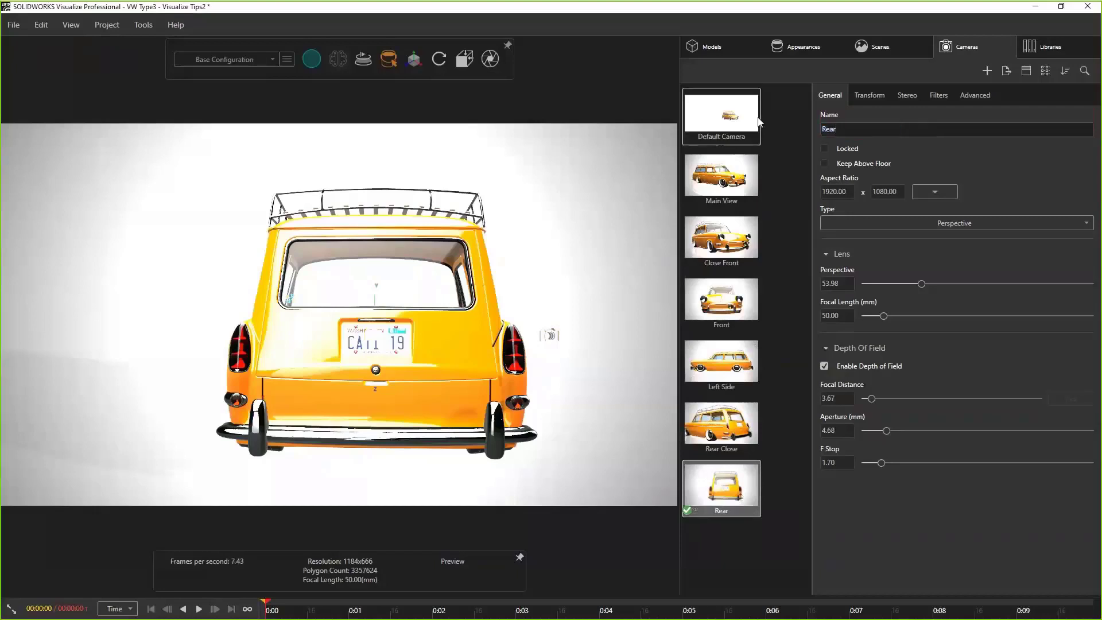
pyautogui.click(795, 196)
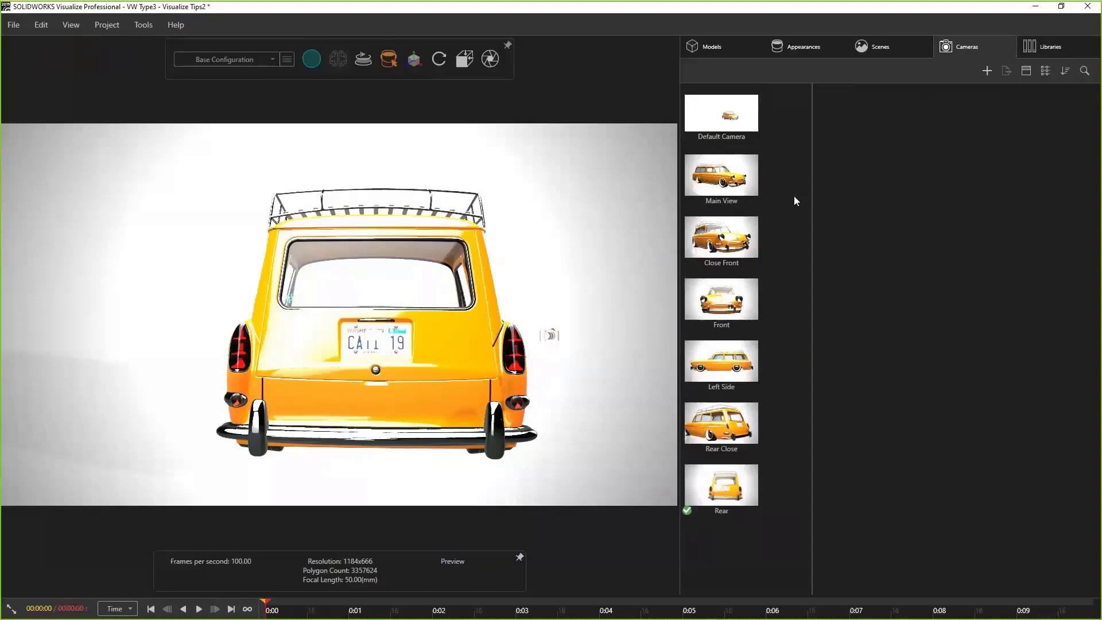
# Step: Activate the Default Camera and change its type to Perspective
pyautogui.click(733, 115)
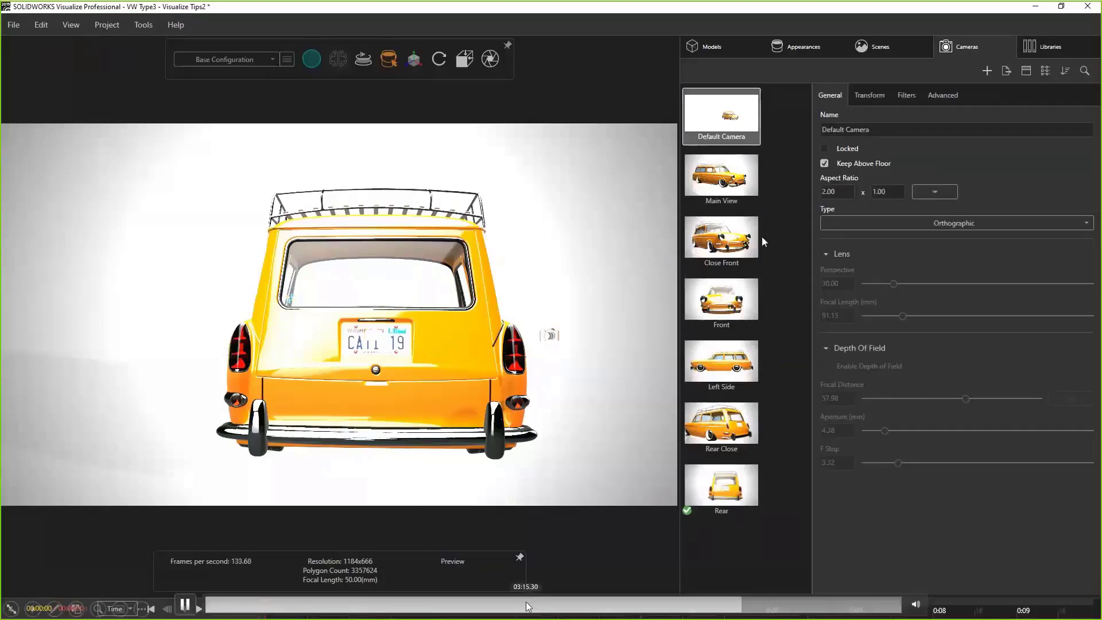
pyautogui.doubleClick(738, 118)
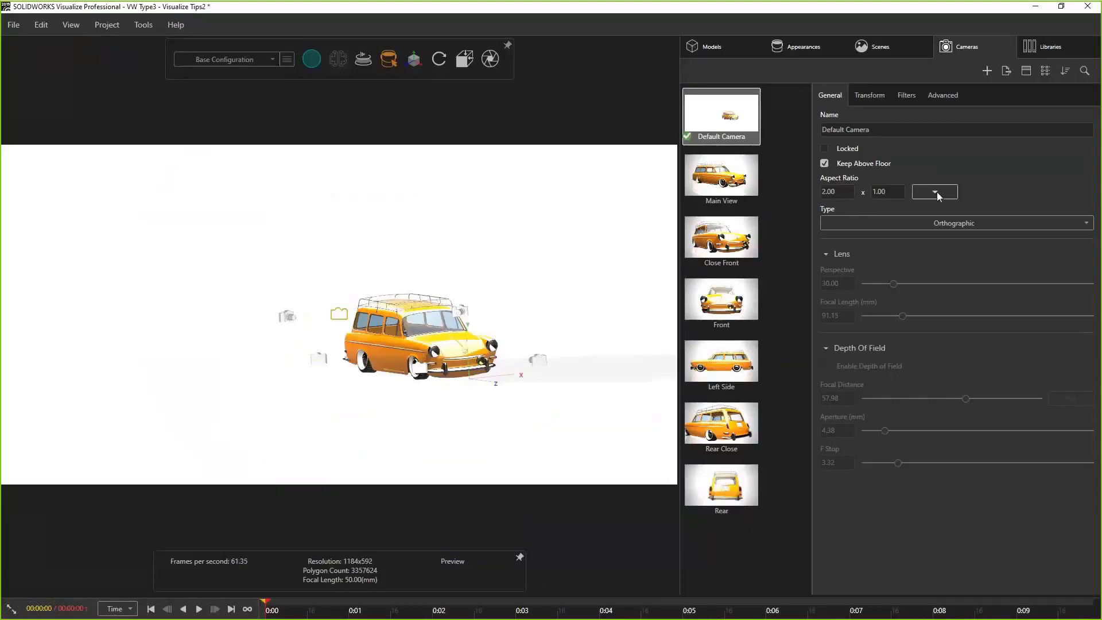
pyautogui.click(935, 224)
pyautogui.click(841, 256)
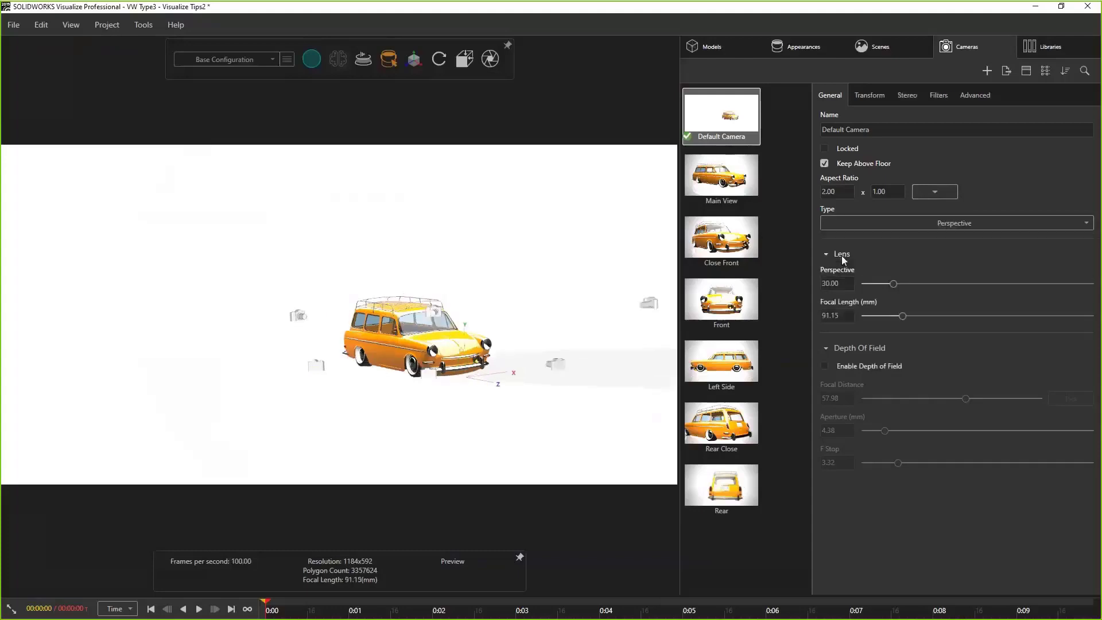
# Step: Move the Default Camera through the side of the car into the cabin, looking out of a window
pyautogui.moveTo(641, 272); pyautogui.dragTo(599, 248, button='middle')
pyautogui.scroll(10, 602, 253)
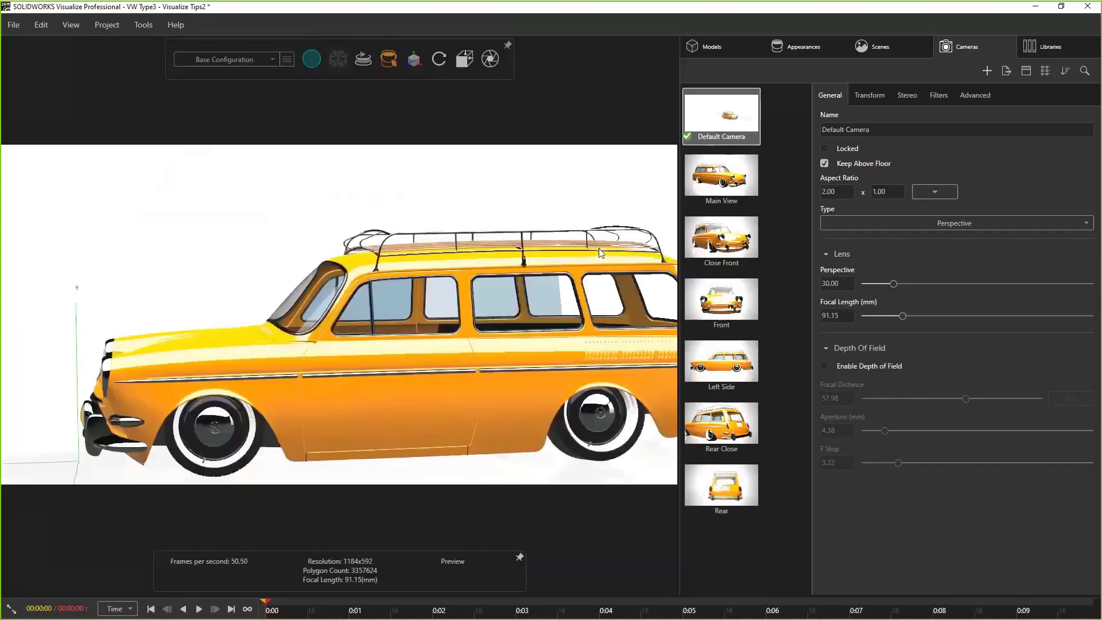
pyautogui.scroll(10, 599, 249)
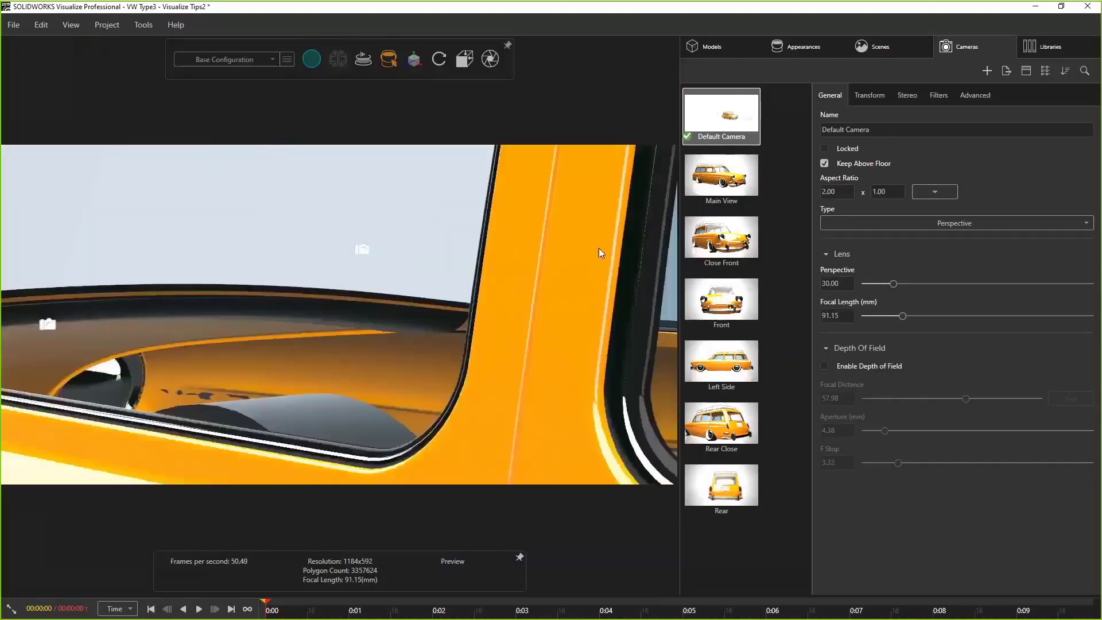
pyautogui.scroll(-5, 599, 249)
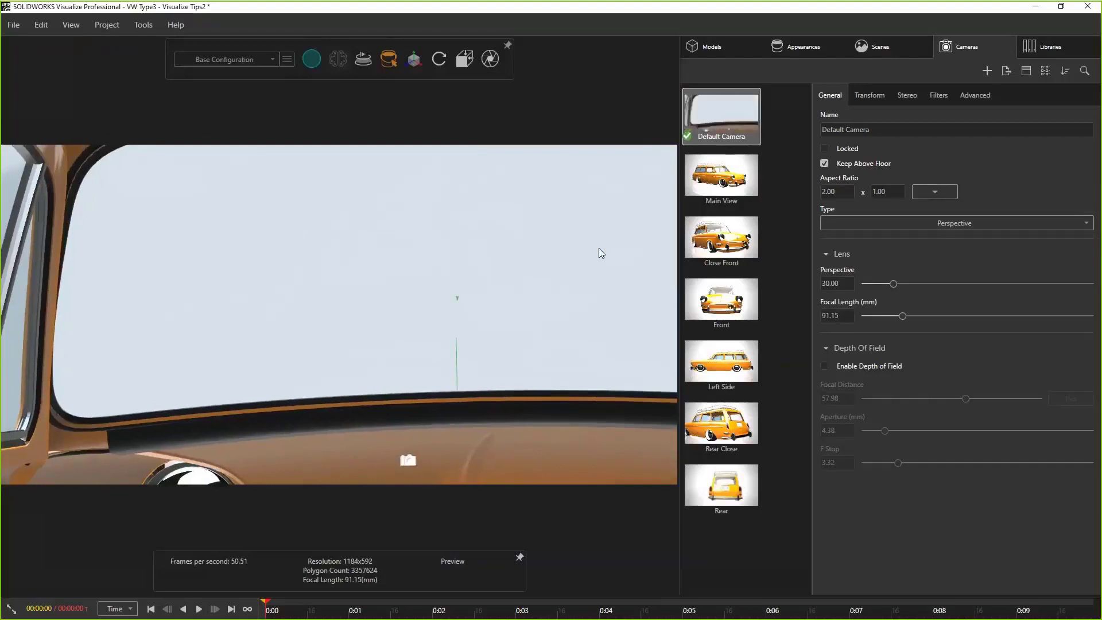
# Step: Switch the viewport to Accurate rendering and set the Default Camera's type to 360
pyautogui.moveTo(312, 61)
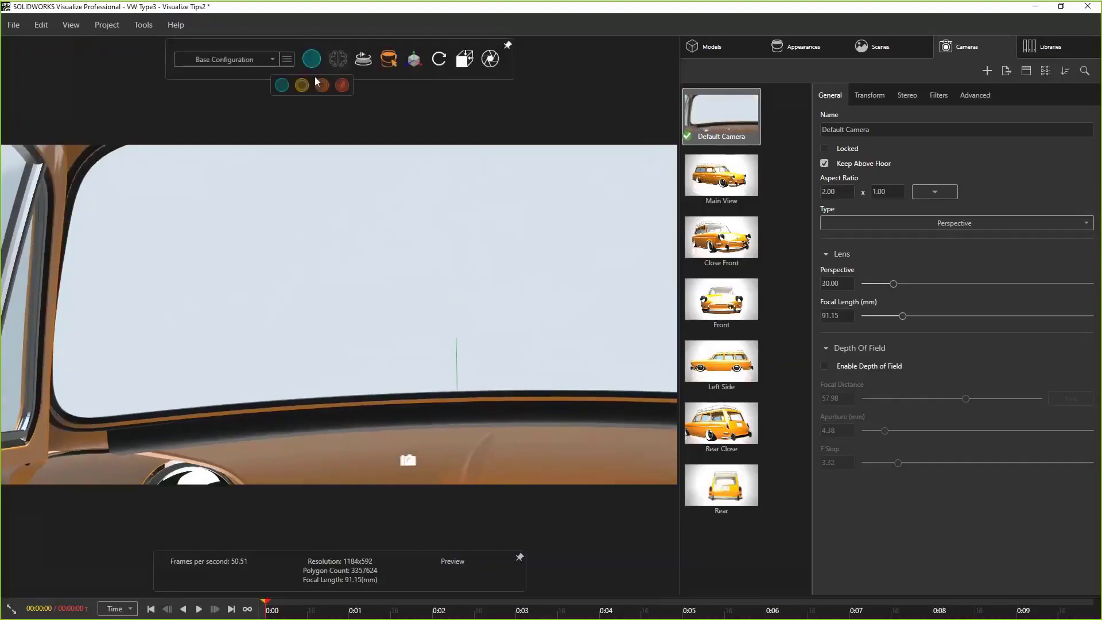
pyautogui.click(320, 86)
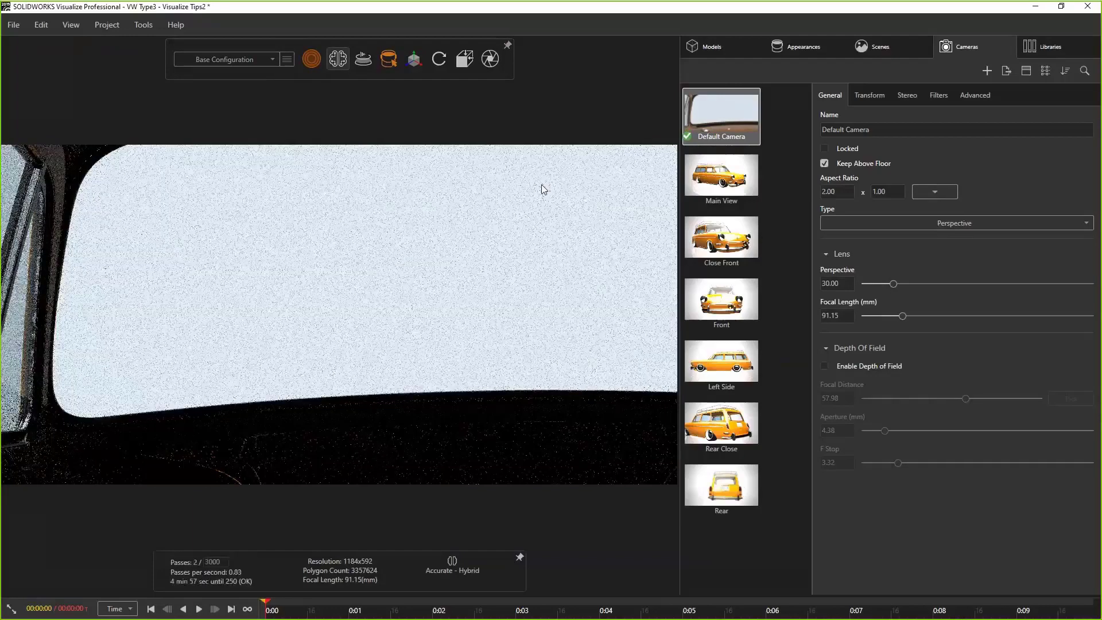
pyautogui.click(932, 221)
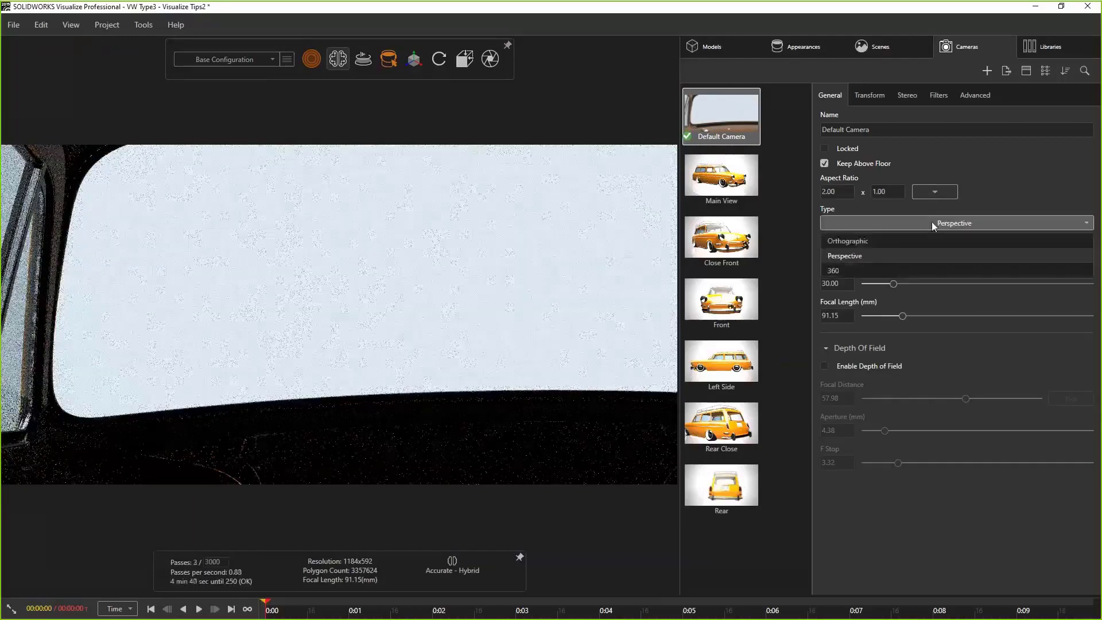
pyautogui.click(842, 271)
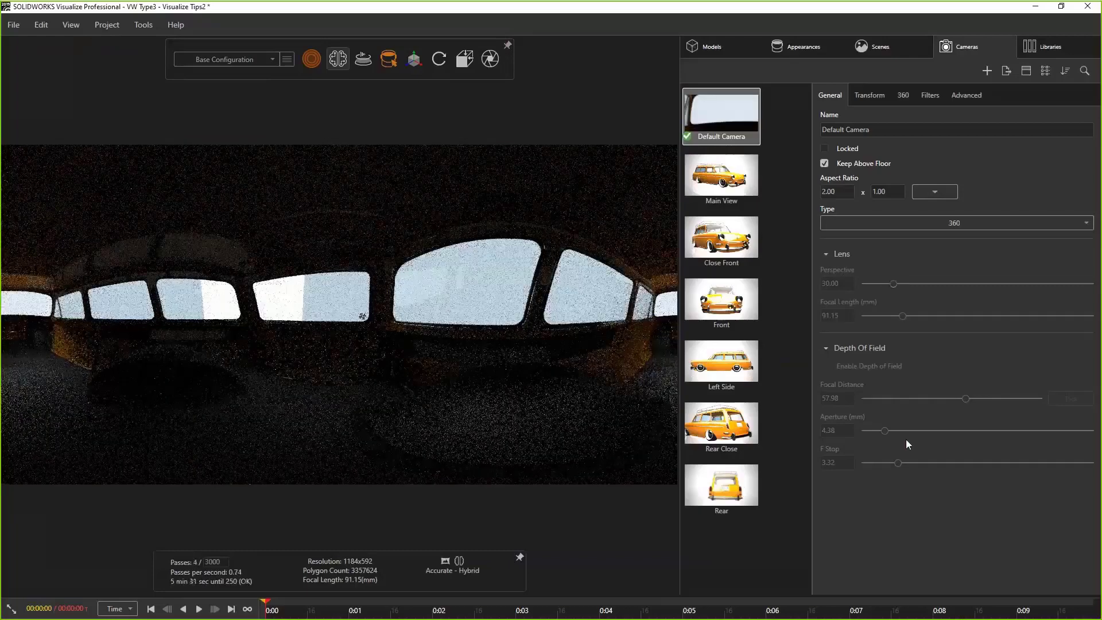
# Step: Enable the 360 panorama preview for the Default Camera, keeping Mono stereoscopy, and look around the car's interior
pyautogui.click(938, 229)
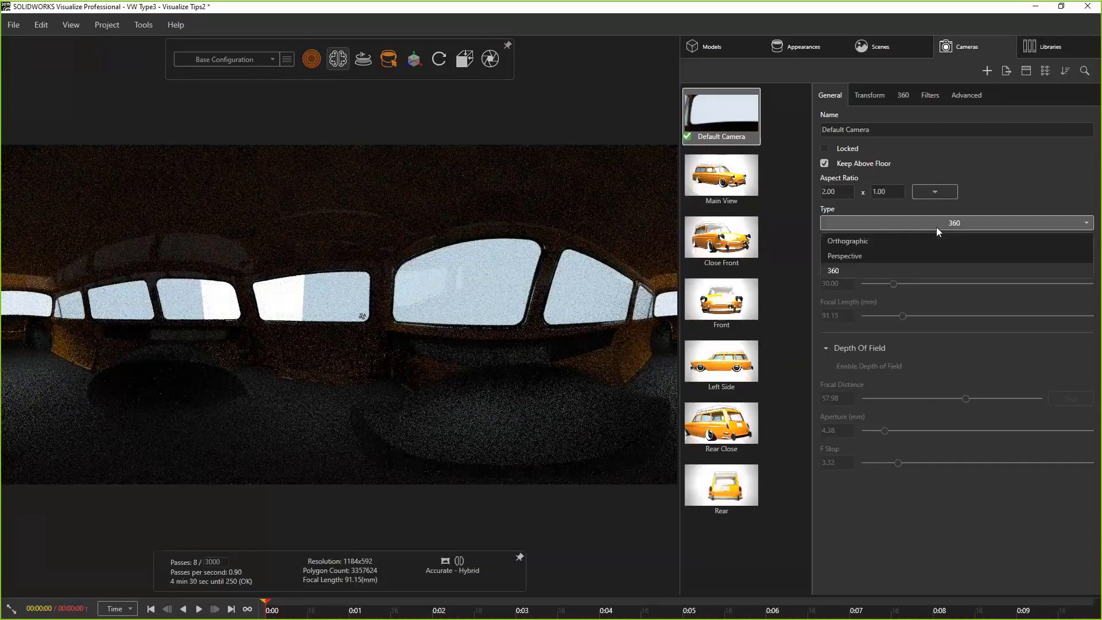
pyautogui.click(936, 226)
pyautogui.click(901, 95)
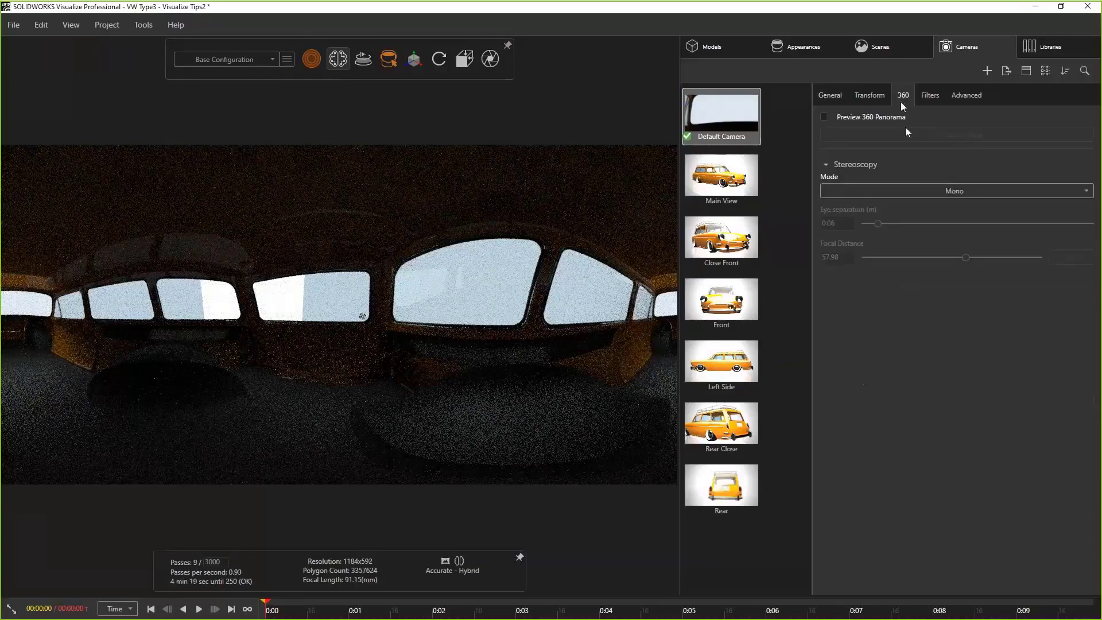
pyautogui.click(919, 191)
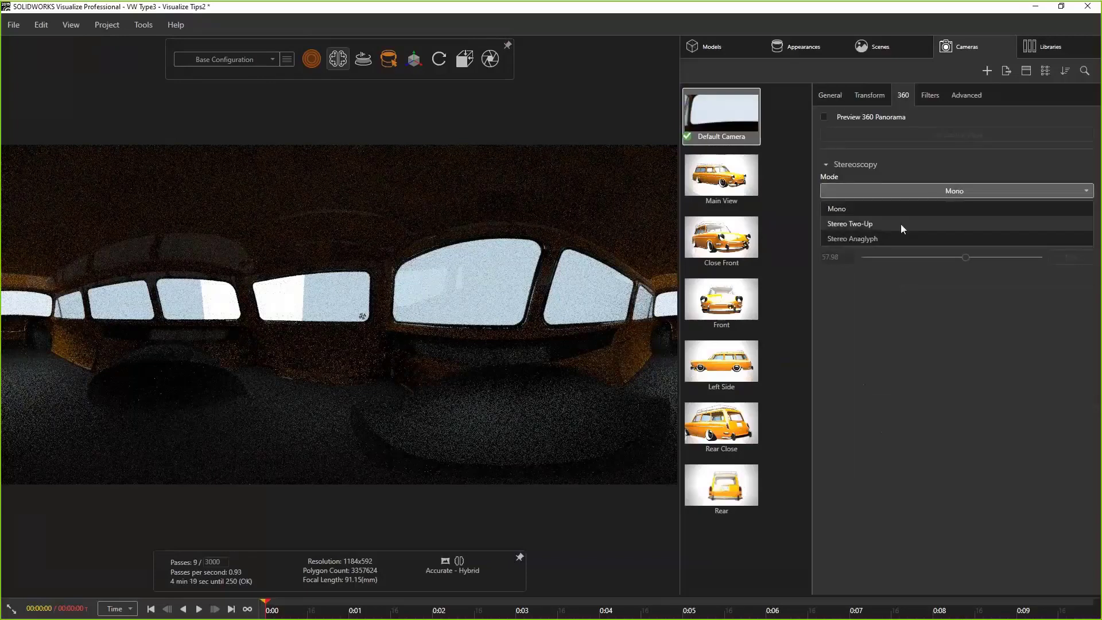
pyautogui.click(896, 252)
pyautogui.click(825, 117)
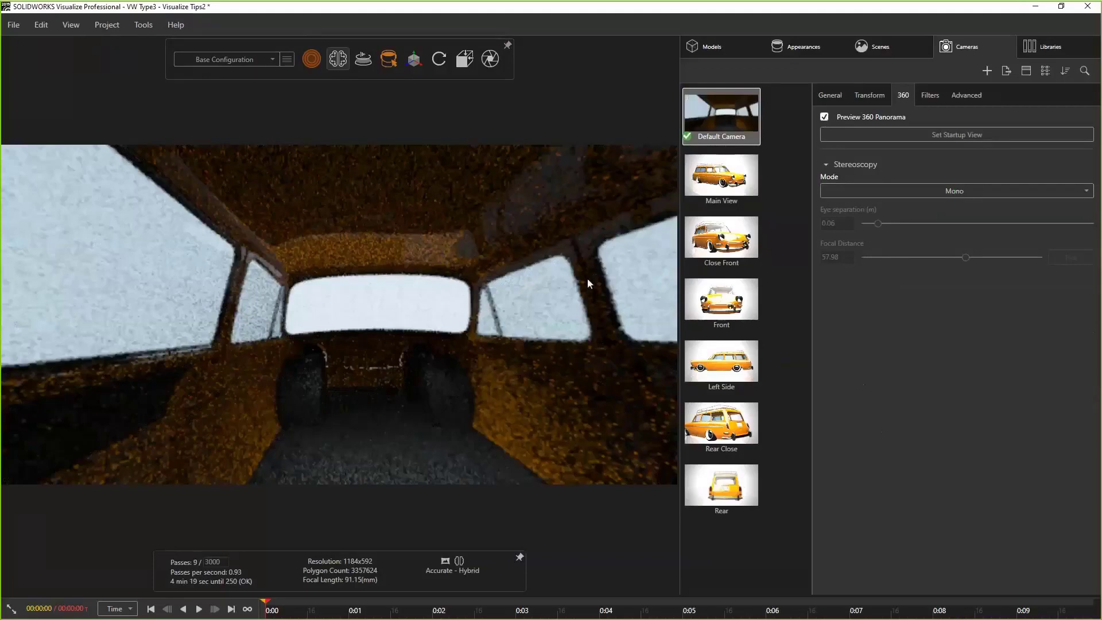
pyautogui.moveTo(578, 290); pyautogui.dragTo(677, 291, button='middle')
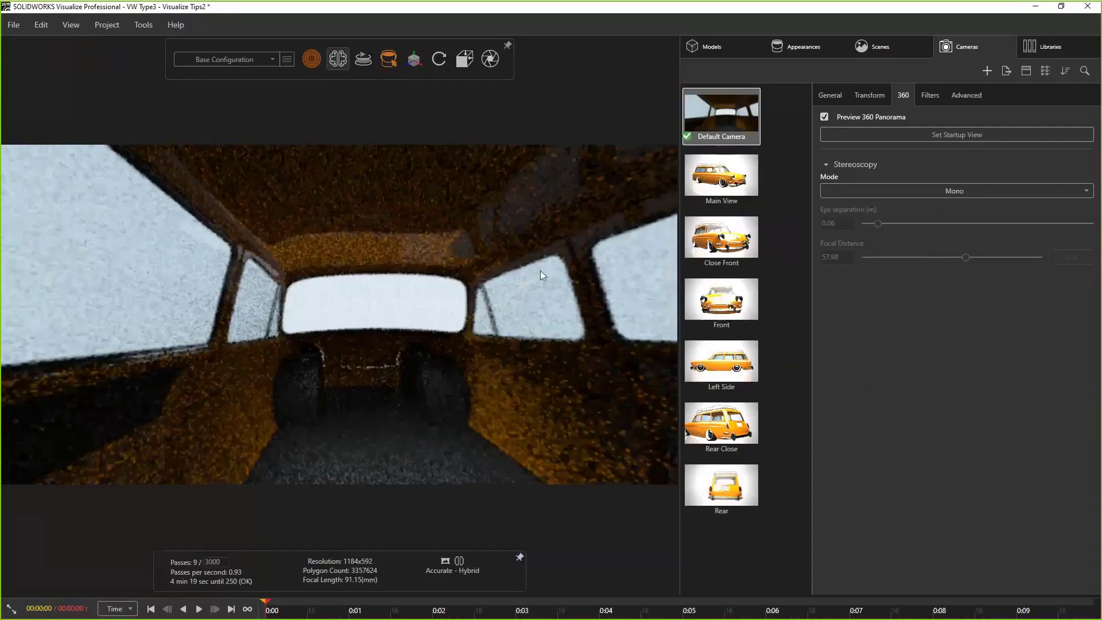
pyautogui.moveTo(540, 274); pyautogui.dragTo(1099, 256, button='middle')
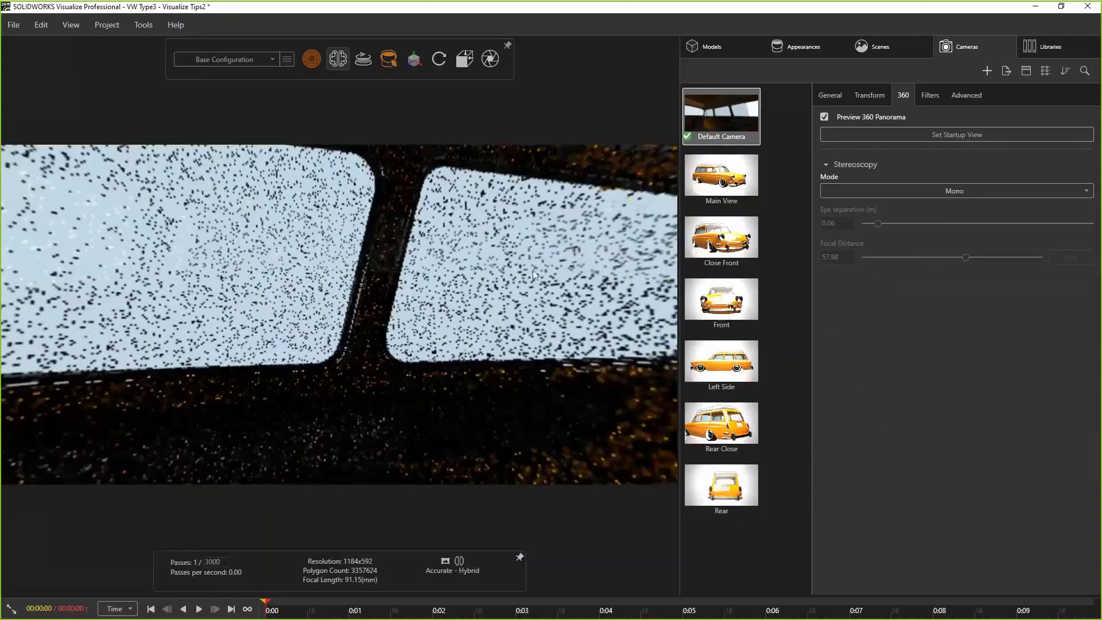
pyautogui.moveTo(532, 270); pyautogui.dragTo(747, 284, button='middle')
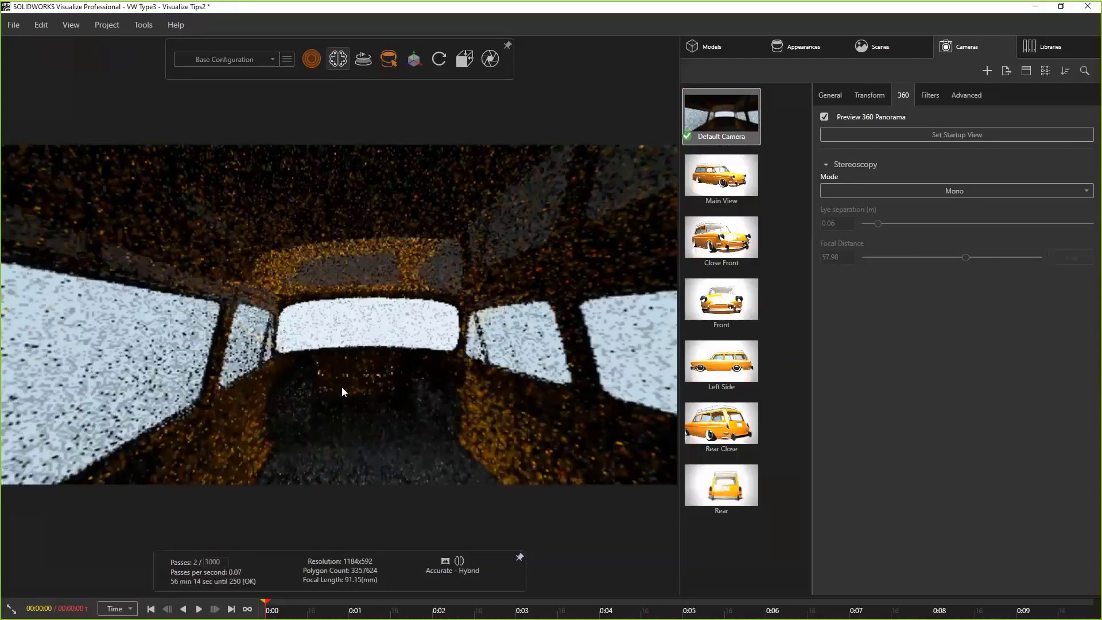
pyautogui.moveTo(360, 381); pyautogui.dragTo(333, 418, button='middle')
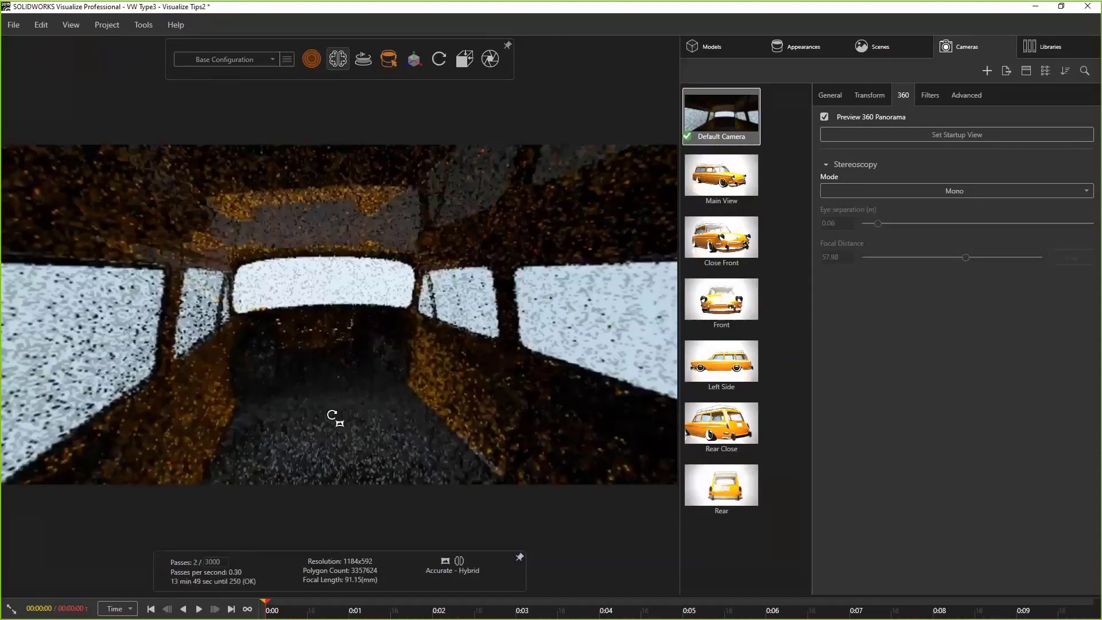
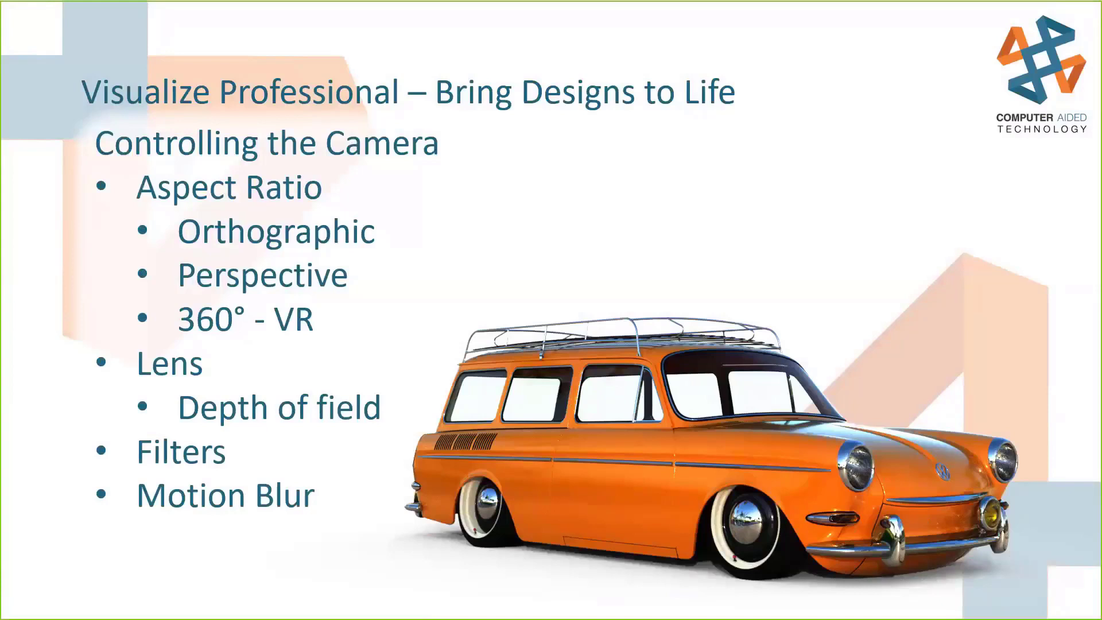
pyautogui.press('Right')
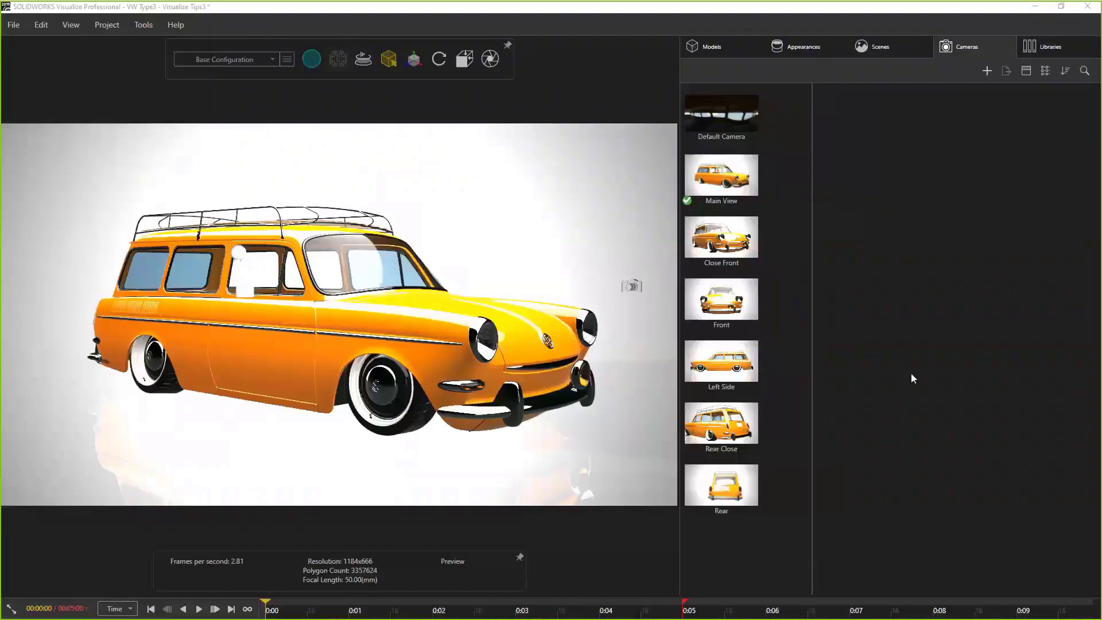
pyautogui.click(787, 341)
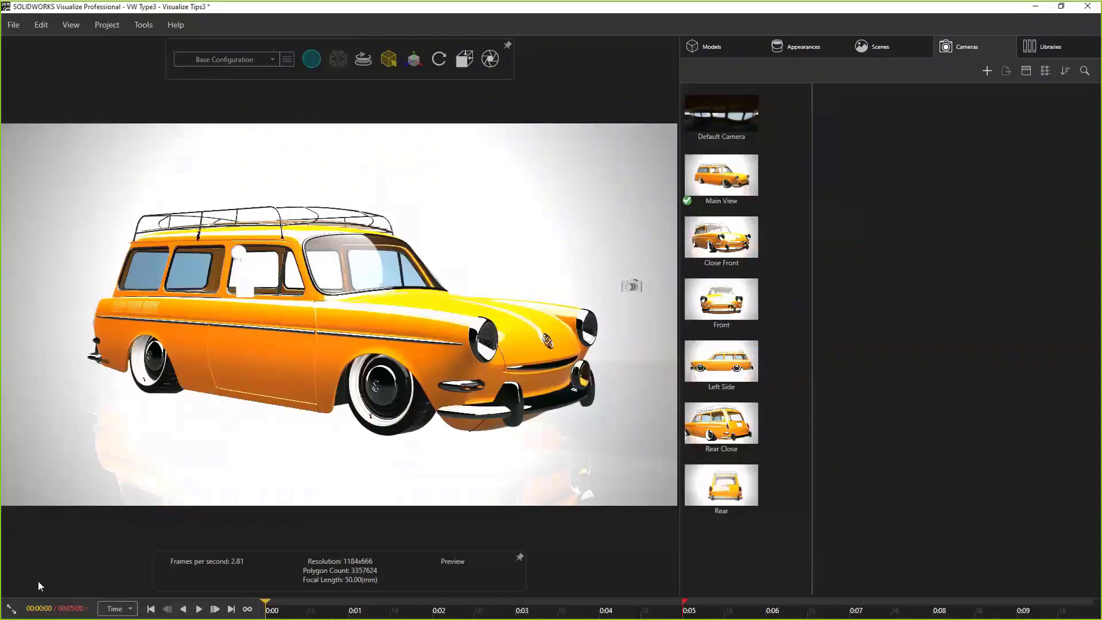
# Step: Add a rotation animation to the whole VW Squareback assembly in the expanded timeline and play it back
pyautogui.click(11, 609)
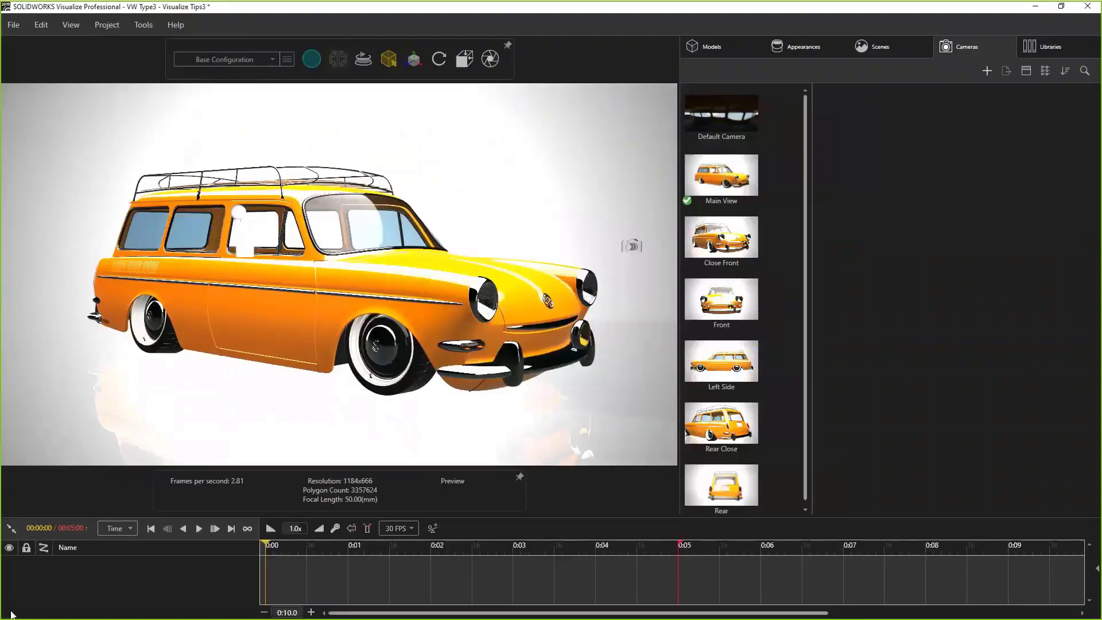
pyautogui.click(713, 47)
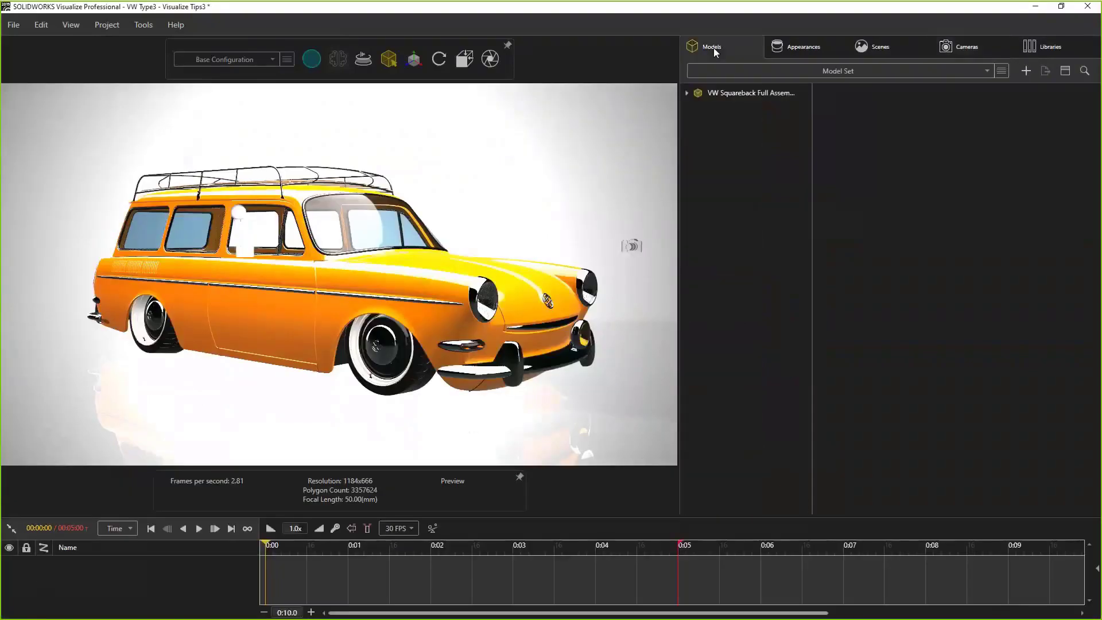
pyautogui.rightClick(716, 92)
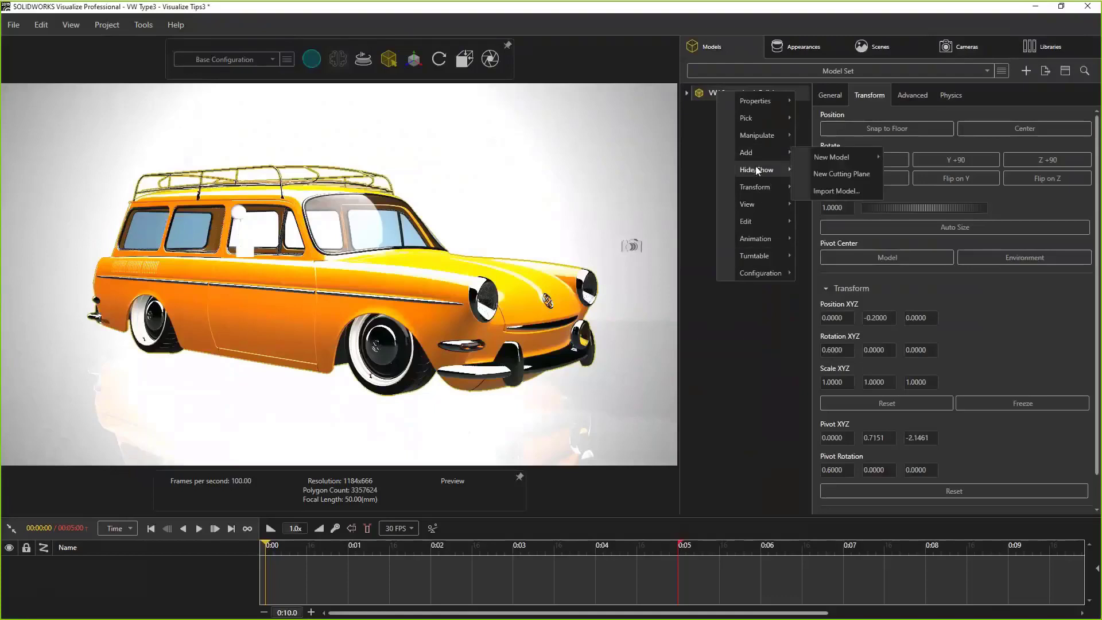
pyautogui.moveTo(760, 241)
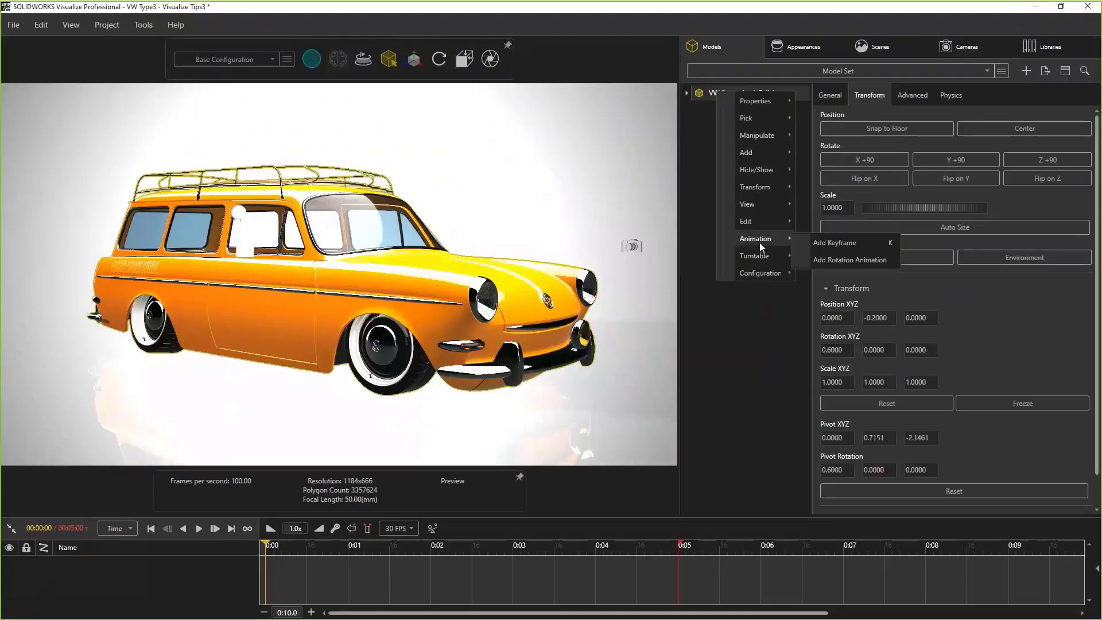
pyautogui.click(842, 262)
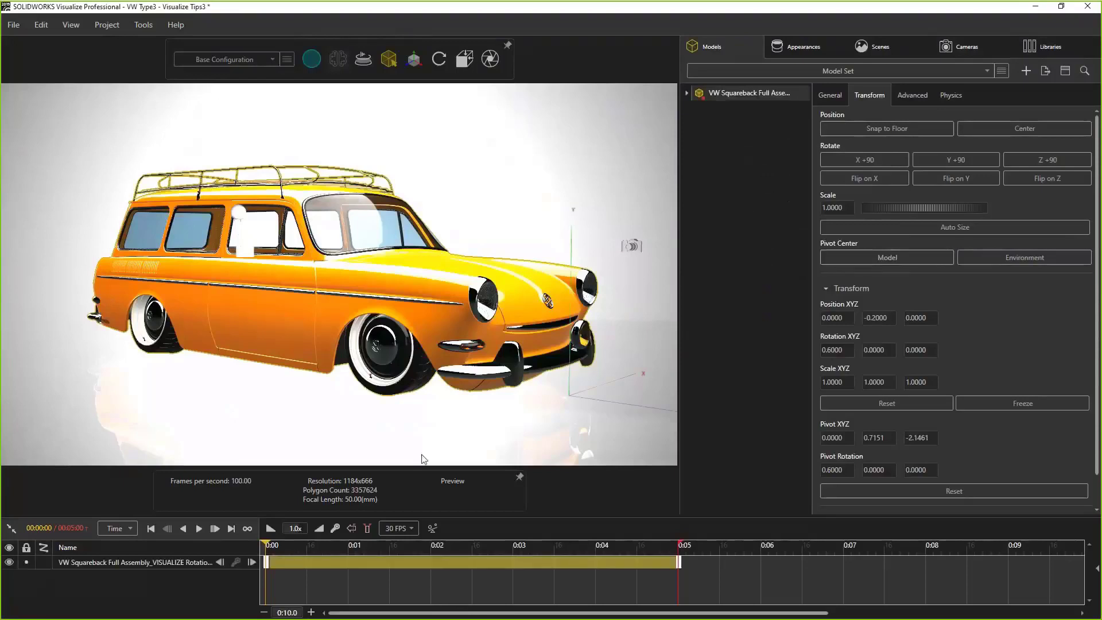
pyautogui.click(199, 529)
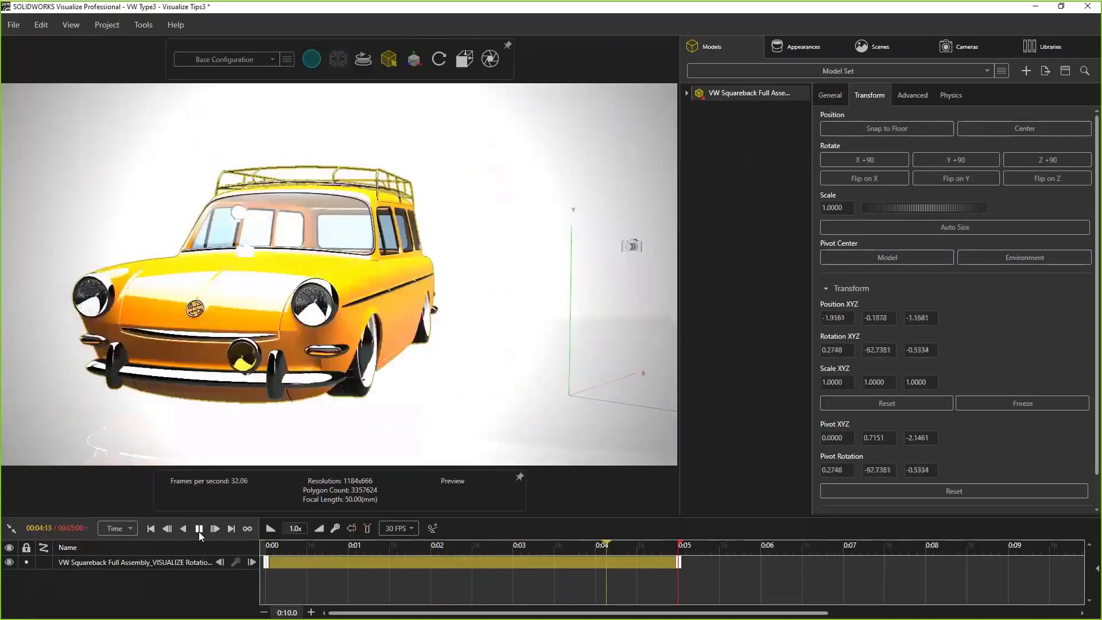
# Step: Pause the car's rotation animation and return the timeline to its start
pyautogui.click(199, 528)
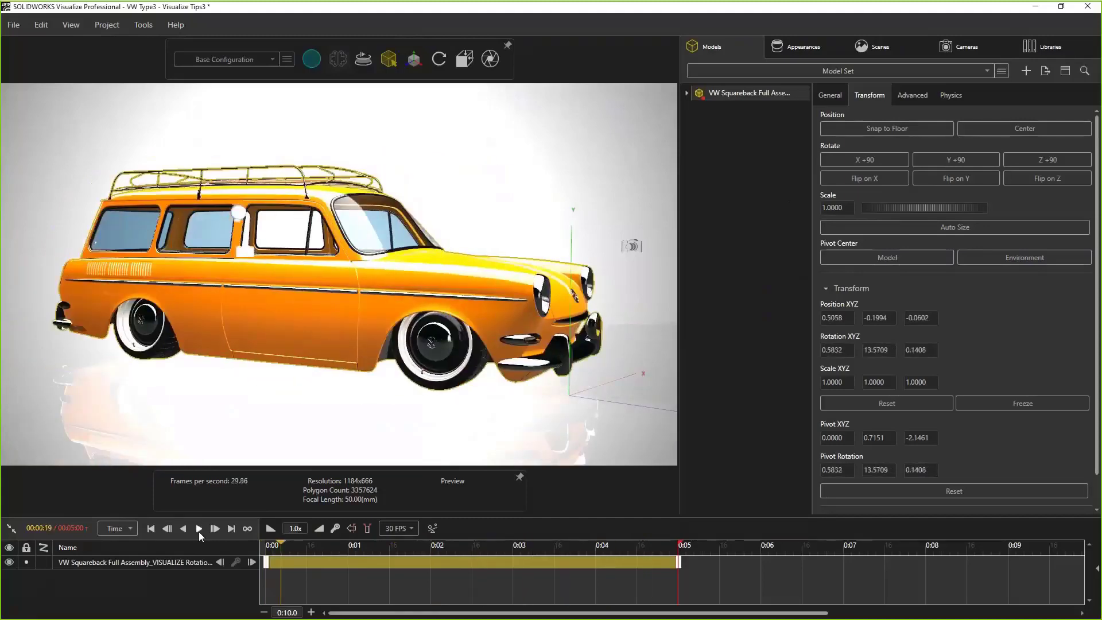
pyautogui.click(150, 528)
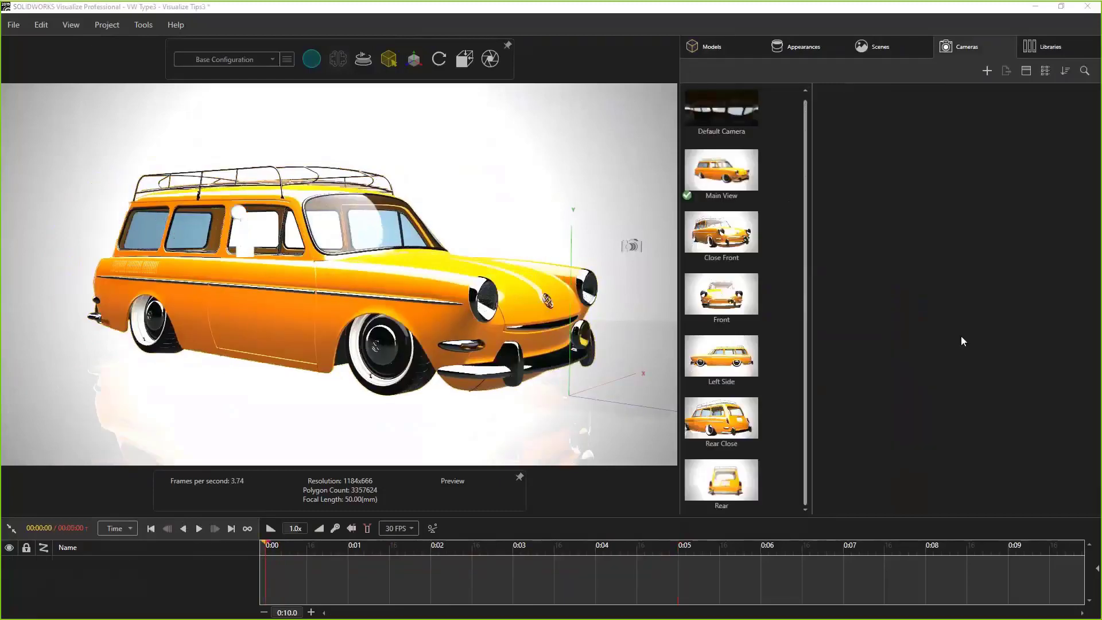
# Step: Create a new camera and name it "Movement 01"
pyautogui.rightClick(792, 358)
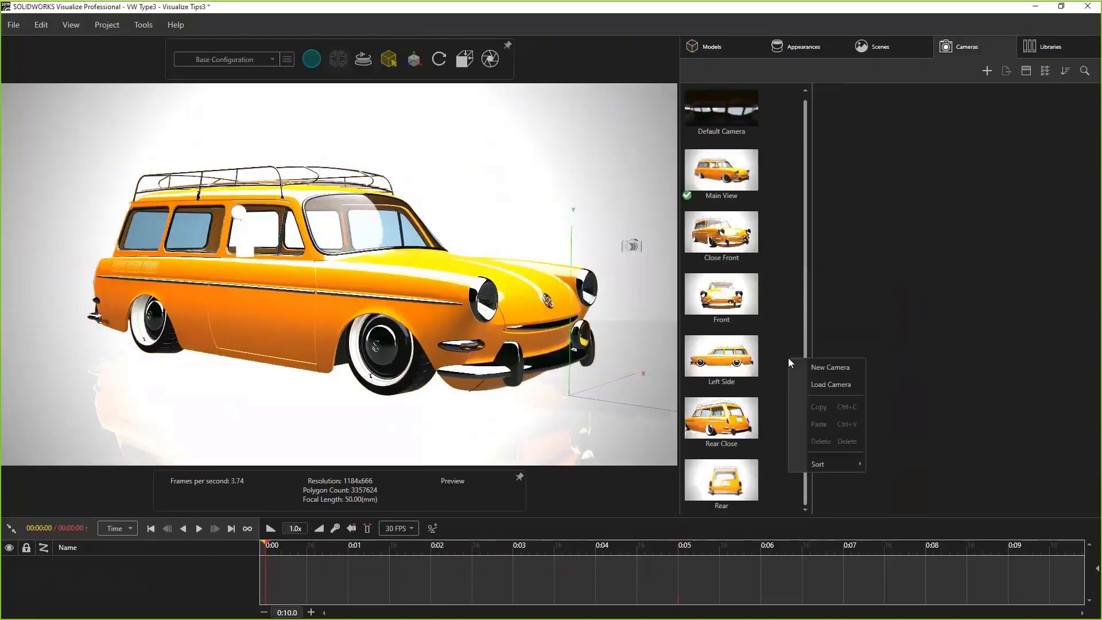
pyautogui.click(817, 364)
pyautogui.click(872, 130)
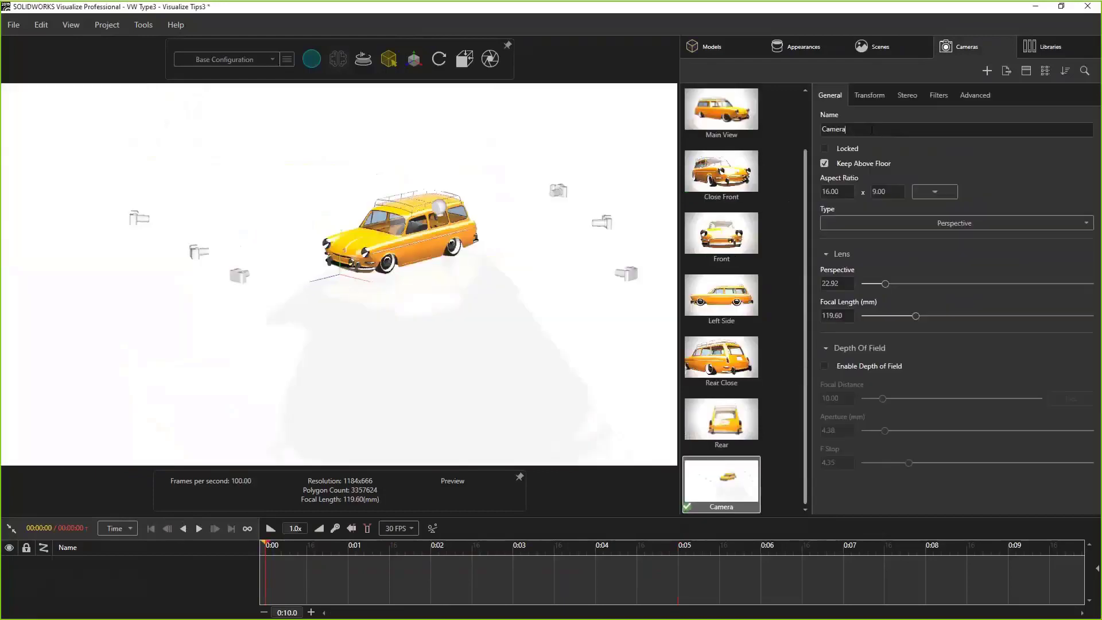
pyautogui.moveTo(872, 130); pyautogui.dragTo(785, 129)
pyautogui.write('Movement 01')
pyautogui.press('Return')
# Step: Set the Movement 01 camera's focal length to 50 mm and bring it in close to a front three-quarter view of the car
pyautogui.moveTo(842, 315); pyautogui.dragTo(828, 321)
pyautogui.write('50')
pyautogui.press('Return')
pyautogui.click(791, 367)
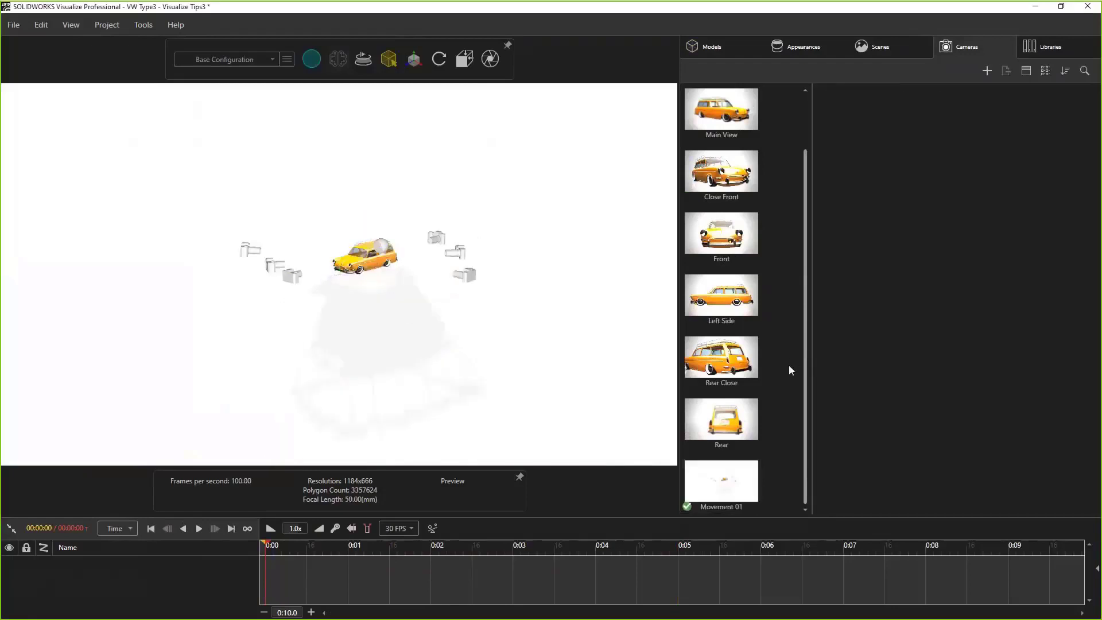
pyautogui.scroll(6, 624, 340)
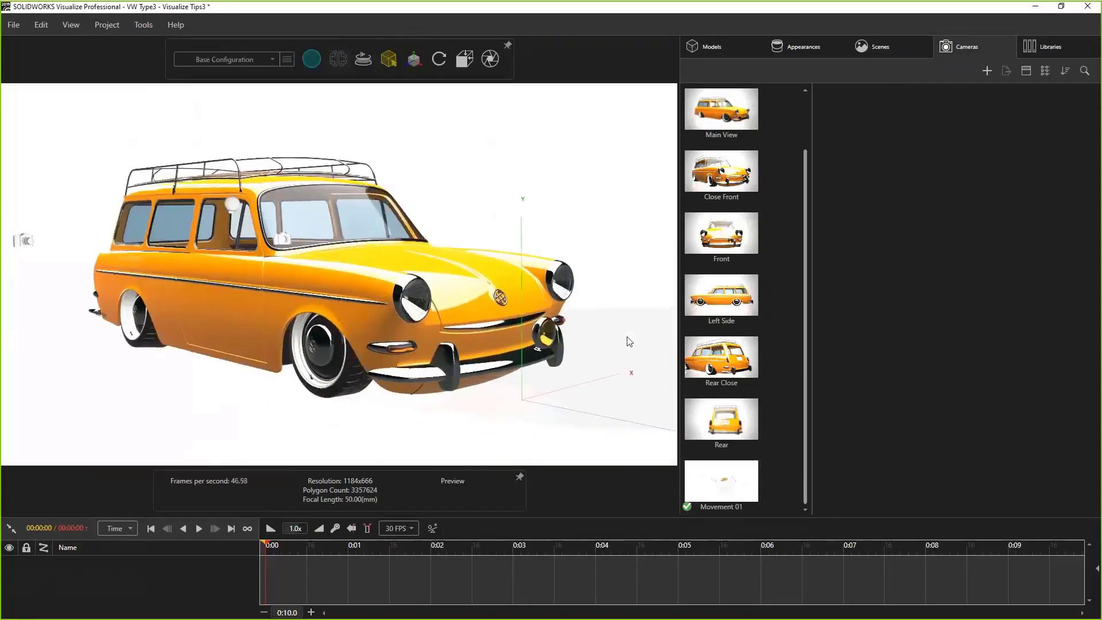
# Step: Add a keyframe for the Movement 01 camera at 0:00 and orbit it toward the car's front for a second keyframe at 0:01
pyautogui.rightClick(729, 484)
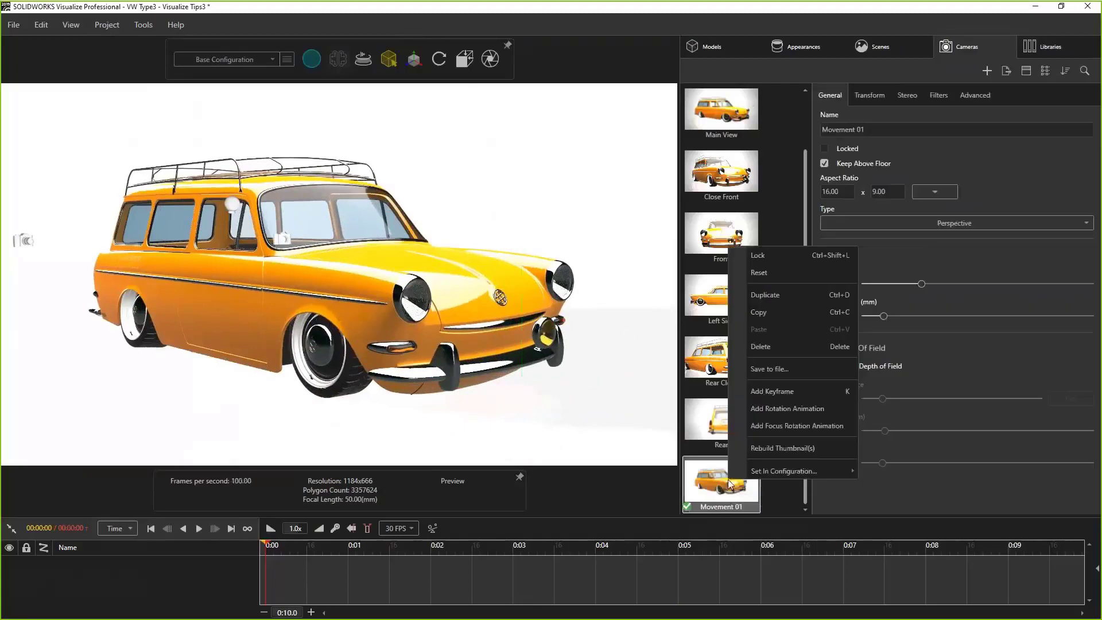
pyautogui.click(772, 391)
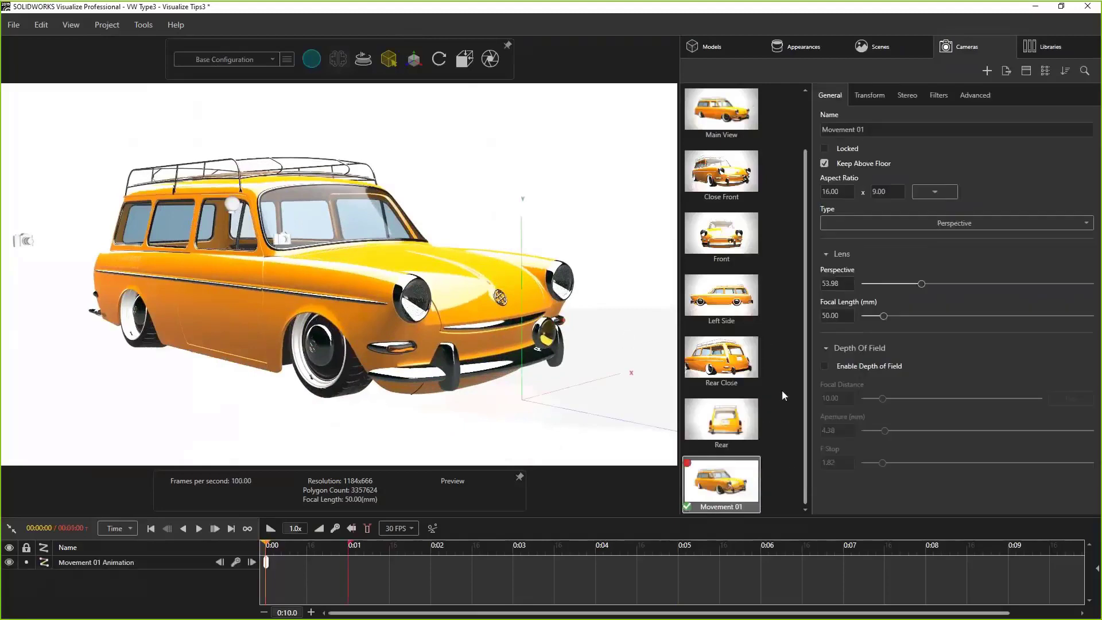
pyautogui.click(456, 550)
pyautogui.moveTo(611, 394); pyautogui.dragTo(611, 394, button='middle')
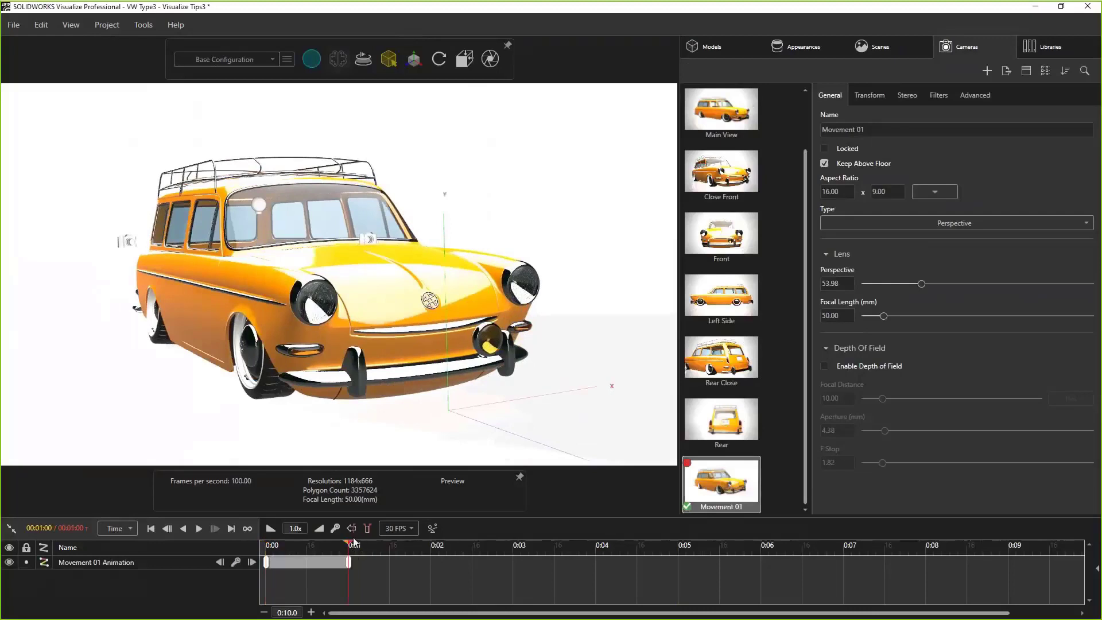
# Step: Extend the animation's end time to 4 seconds and move the second Movement 01 keyframe to about 3.27 seconds
pyautogui.moveTo(351, 553); pyautogui.dragTo(596, 558)
pyautogui.moveTo(349, 563); pyautogui.dragTo(539, 569)
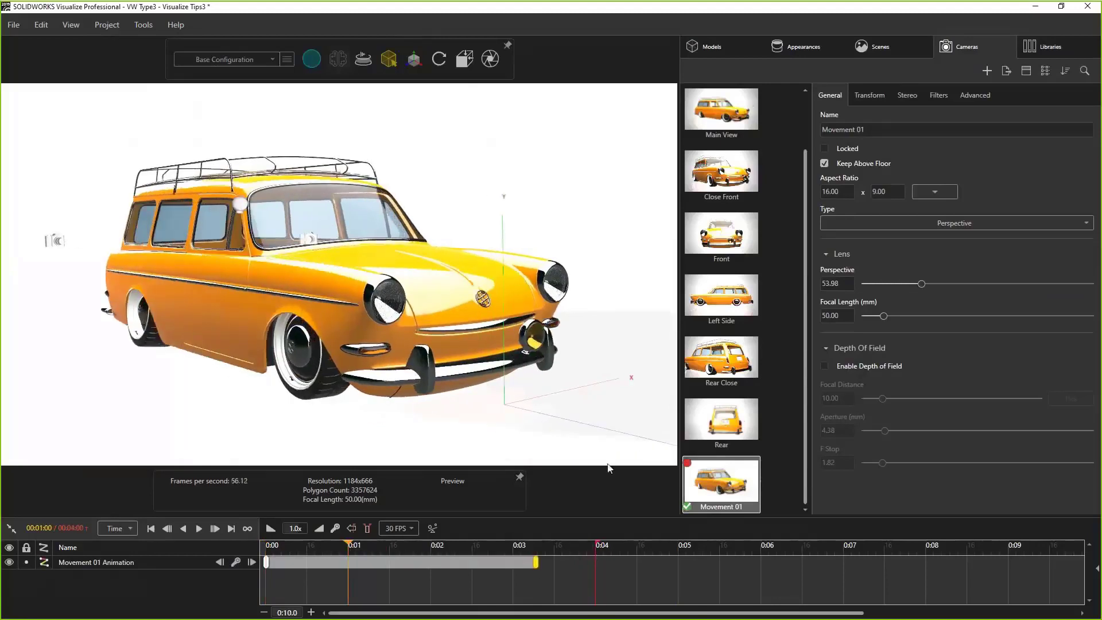
# Step: Play the Movement 01 camera animation from the start and pause it after its last keyframe
pyautogui.click(198, 528)
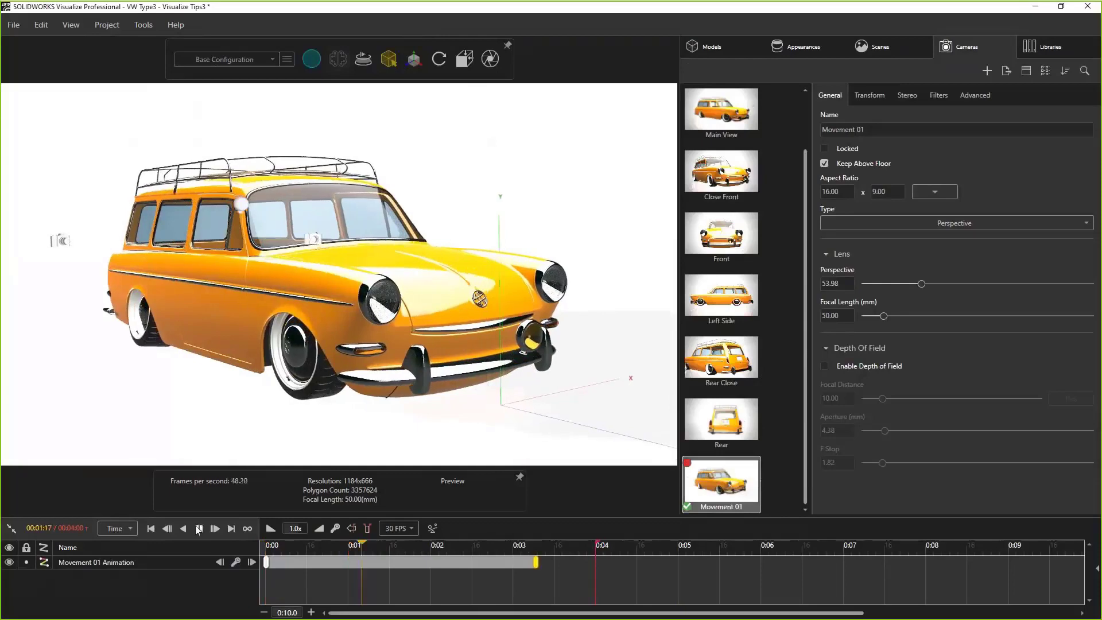
pyautogui.click(151, 530)
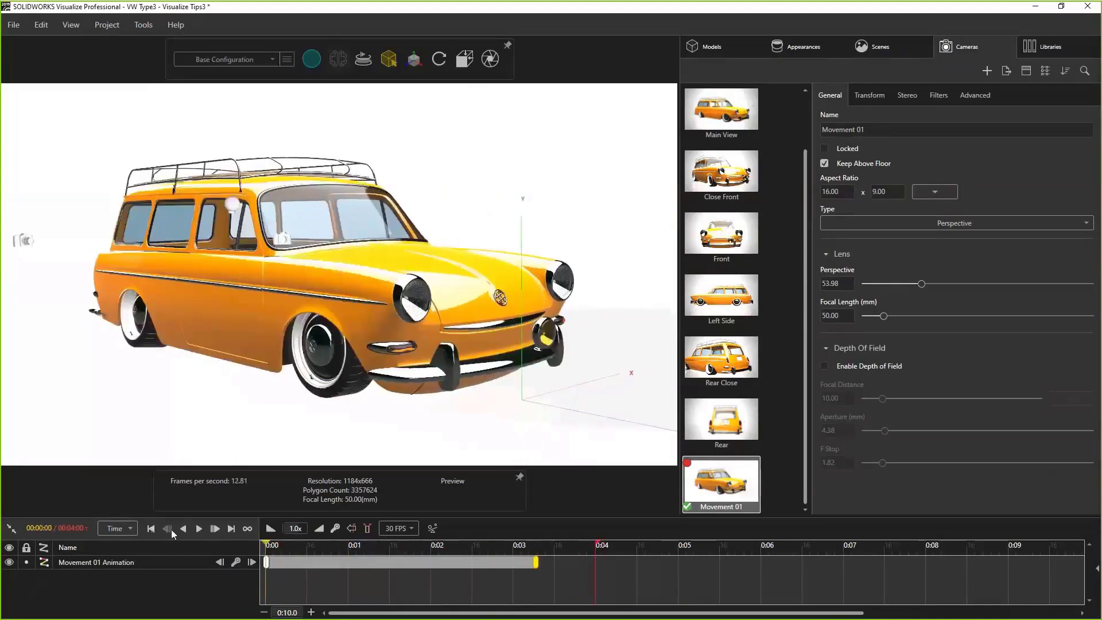
pyautogui.click(198, 529)
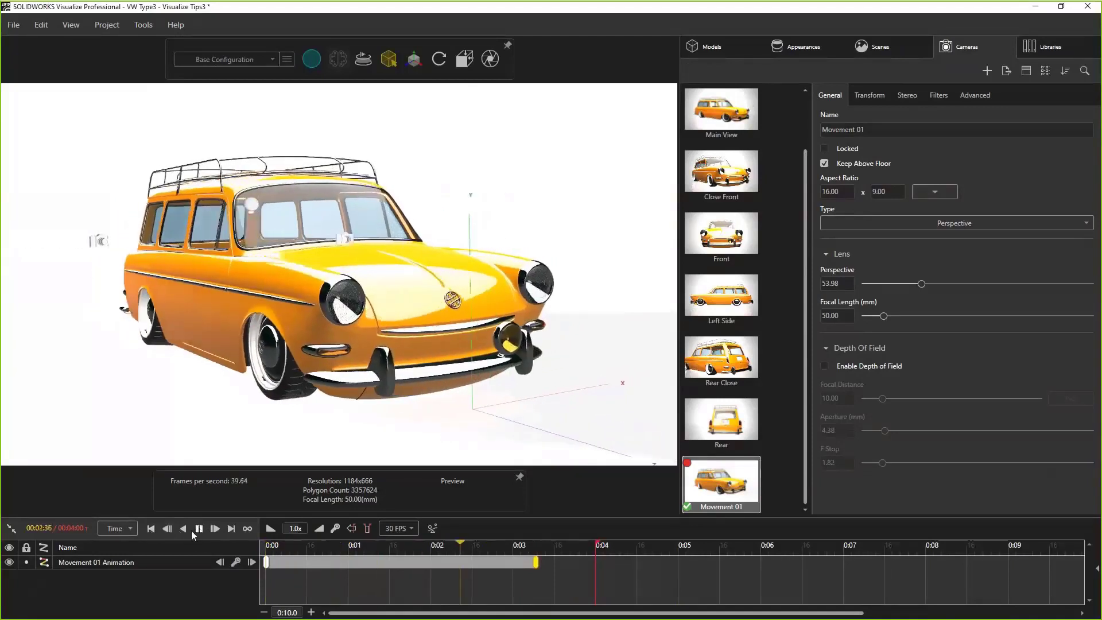
pyautogui.click(198, 529)
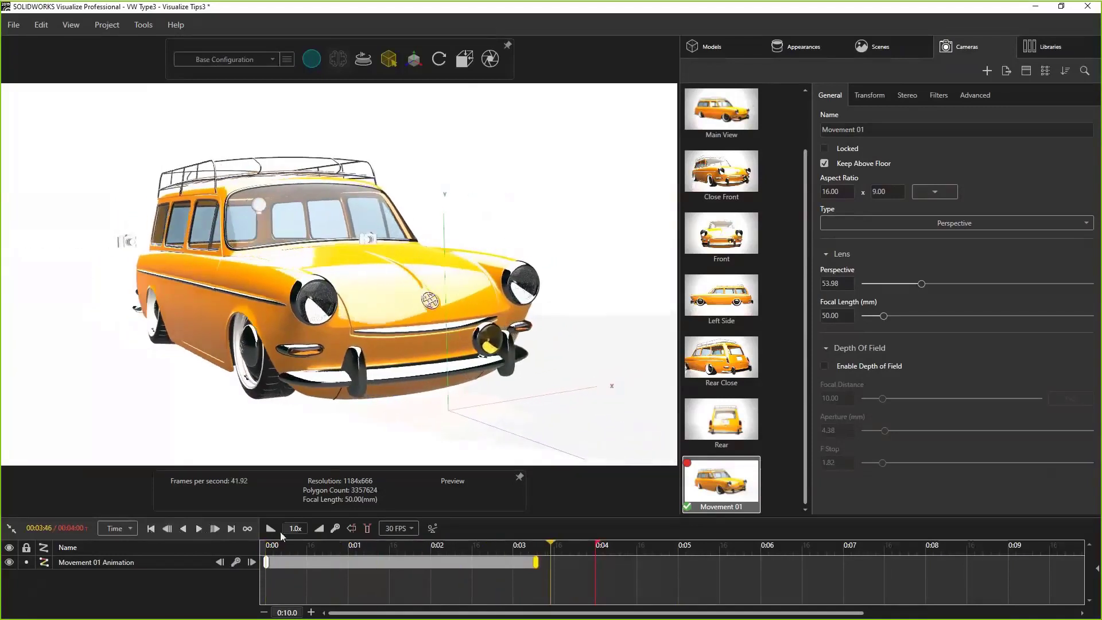
# Step: Trim the timeline to the last keyframe, and reframe Movement 01 head-on at the end keyframe and closer to the car at the start
pyautogui.click(351, 529)
pyautogui.moveTo(617, 347); pyautogui.dragTo(614, 345, button='middle')
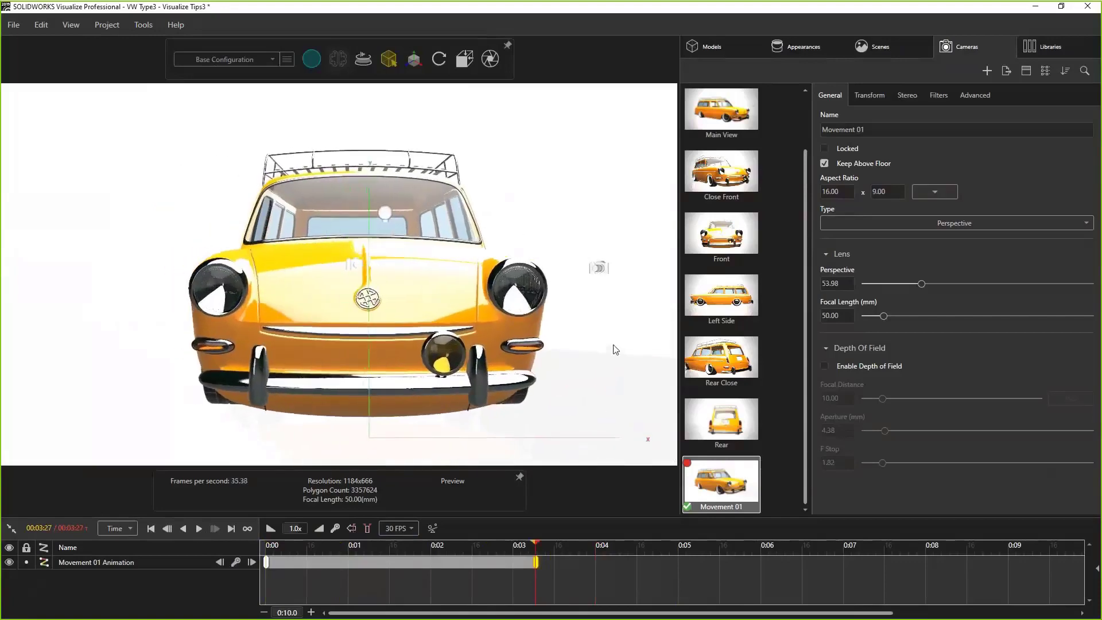
pyautogui.click(150, 528)
pyautogui.scroll(3, 554, 458)
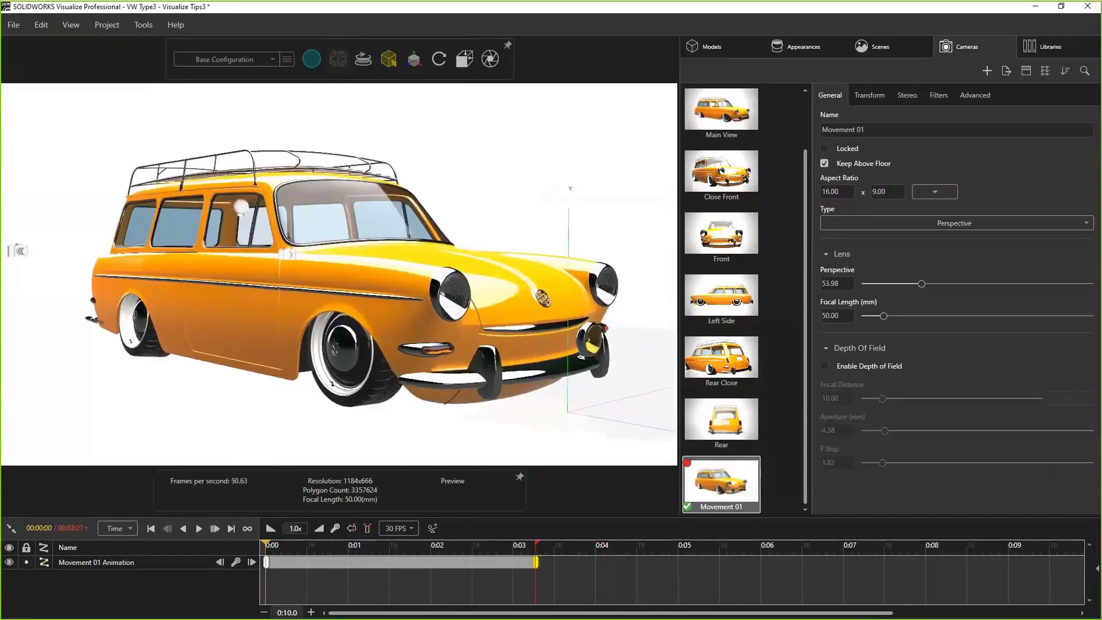
pyautogui.click(199, 529)
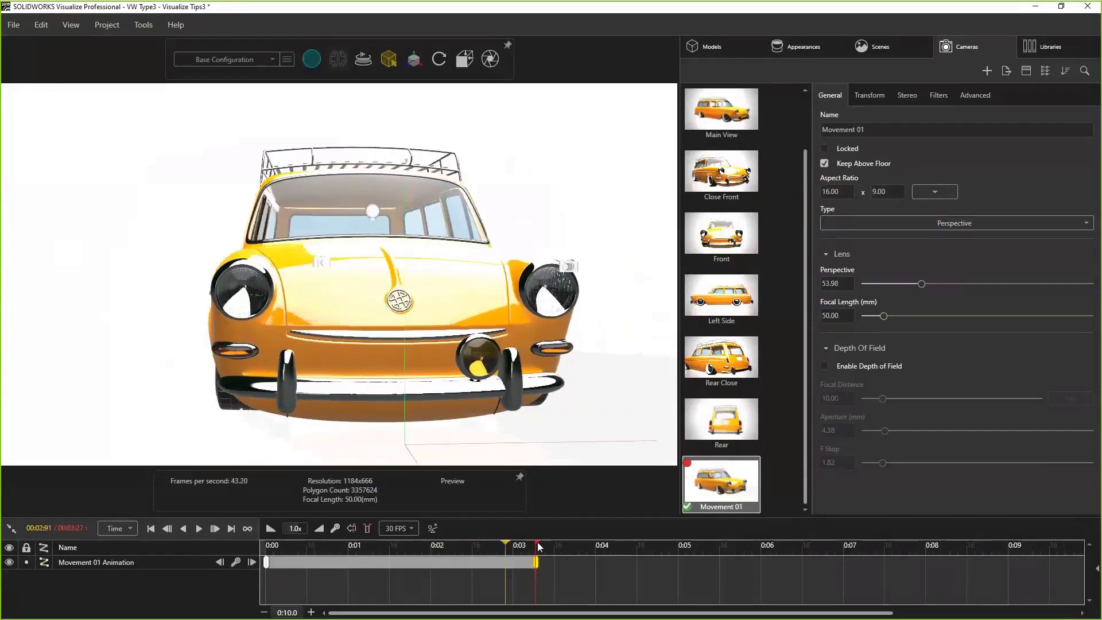
# Step: Duplicate the first Movement 01 keyframe to 5 seconds, trim the timeline to it and play the animation
pyautogui.moveTo(539, 547); pyautogui.dragTo(833, 554)
pyautogui.click(266, 562)
pyautogui.rightClick(267, 563)
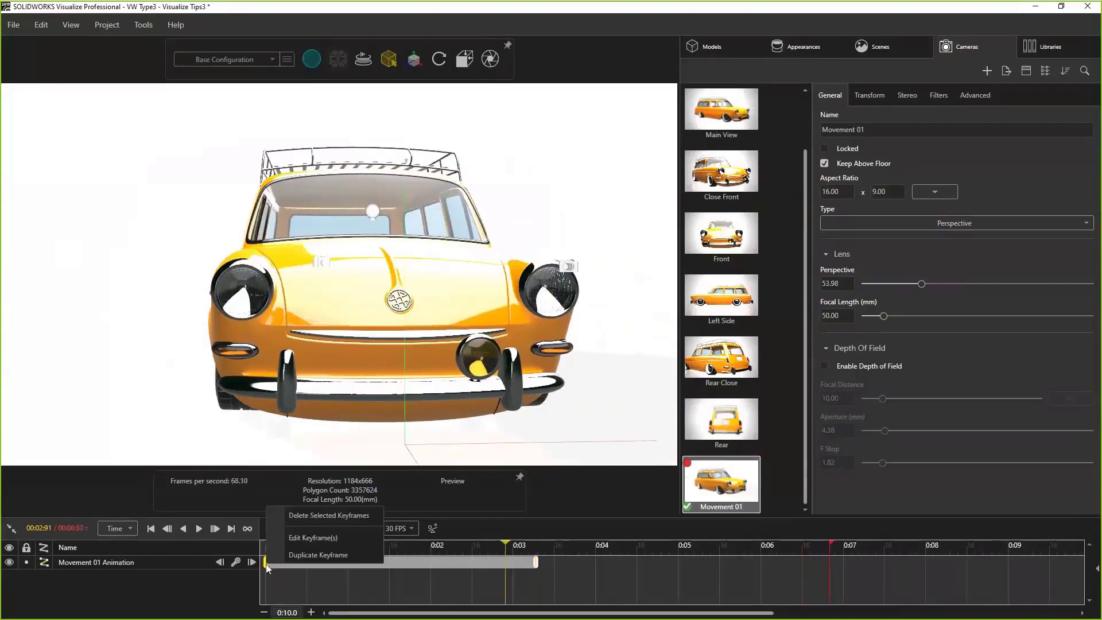
pyautogui.click(305, 556)
pyautogui.moveTo(269, 566); pyautogui.dragTo(554, 563)
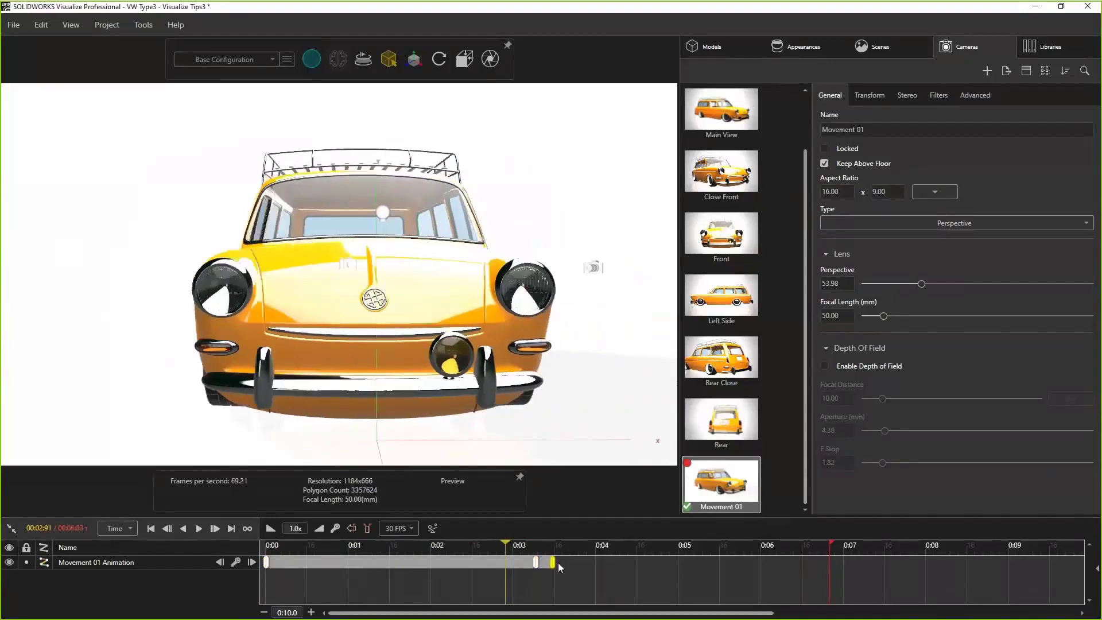
pyautogui.moveTo(623, 564); pyautogui.dragTo(680, 565)
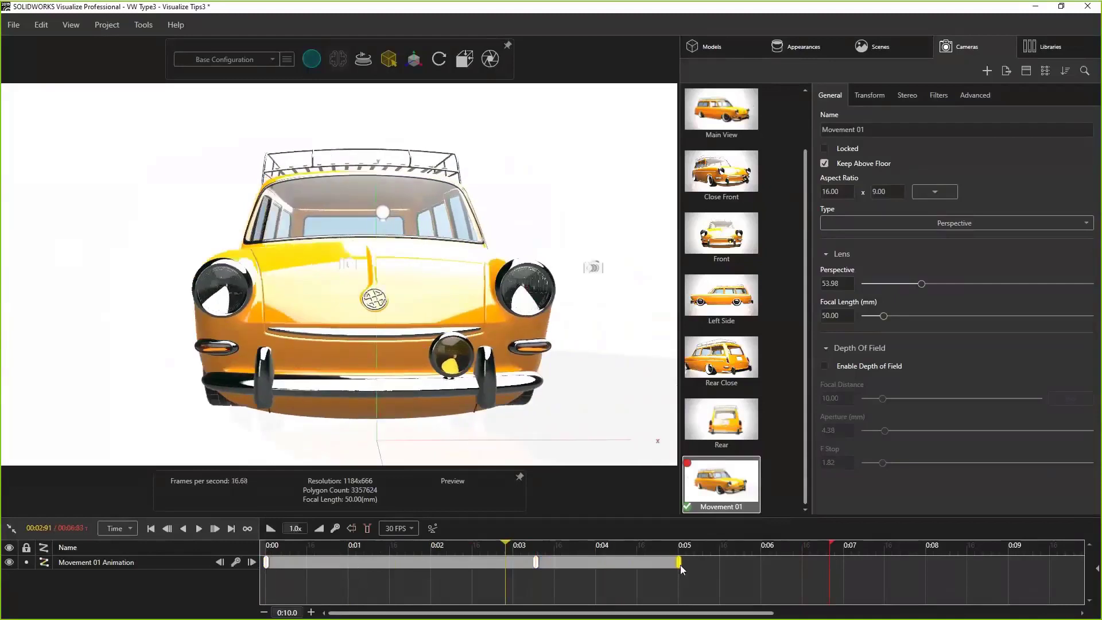
pyautogui.click(351, 529)
pyautogui.click(198, 529)
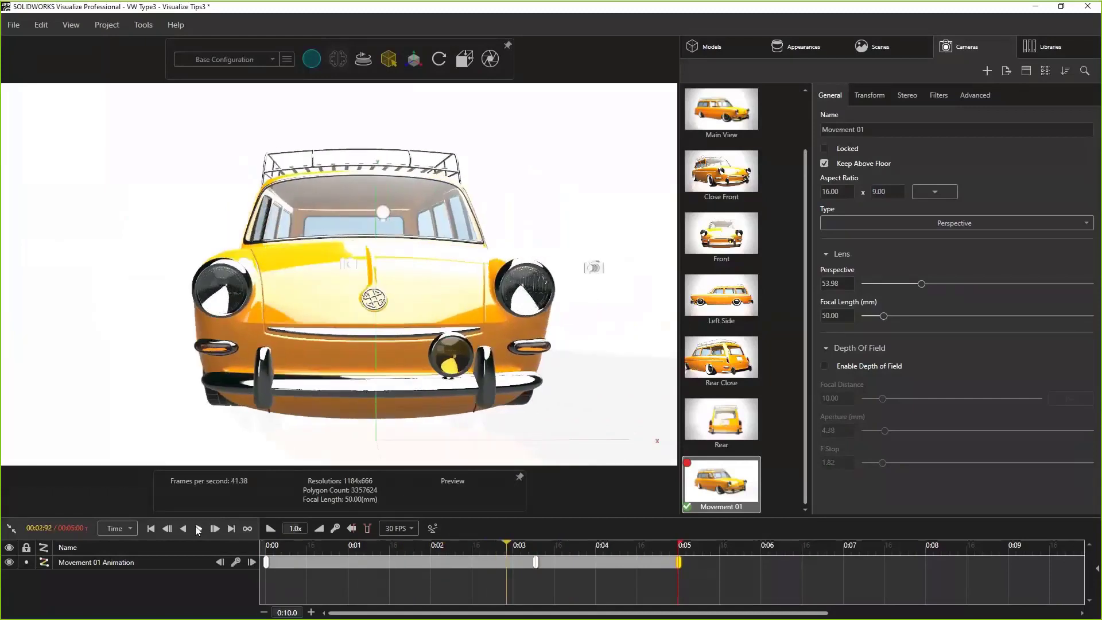
# Step: Open the Movement 01 animation's properties and enlarge the timeline area to show more of them
pyautogui.rightClick(536, 562)
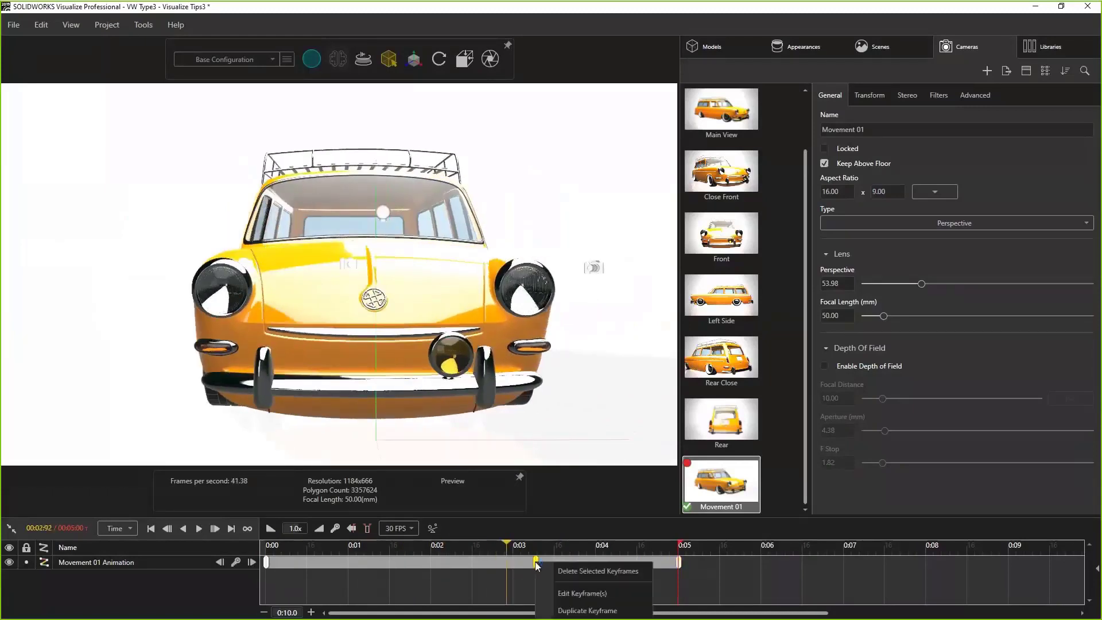
pyautogui.click(536, 563)
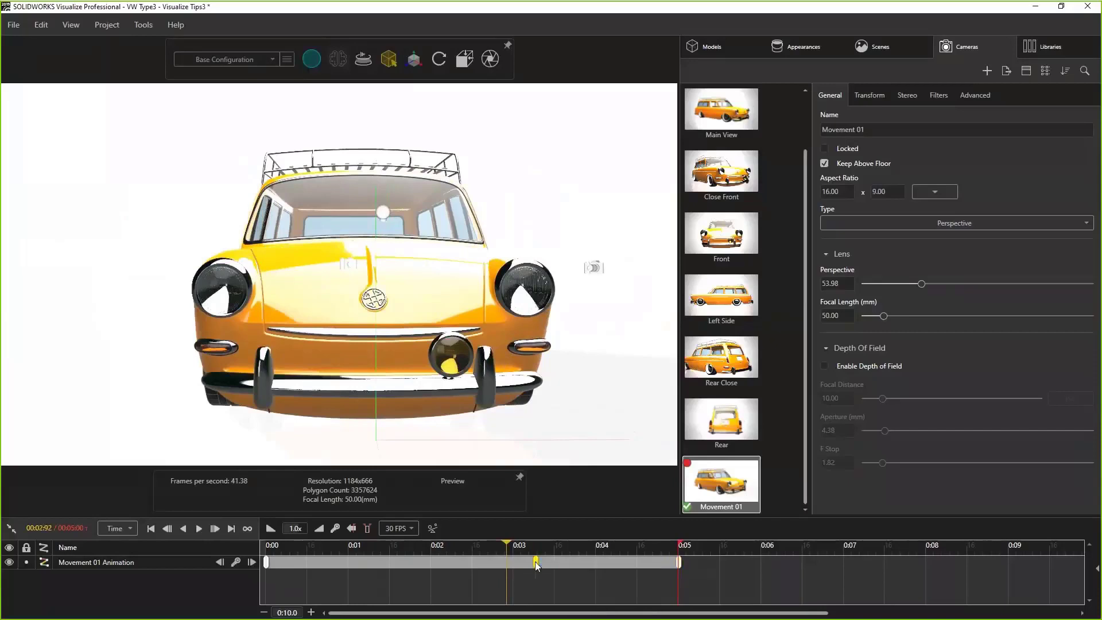
pyautogui.doubleClick(514, 564)
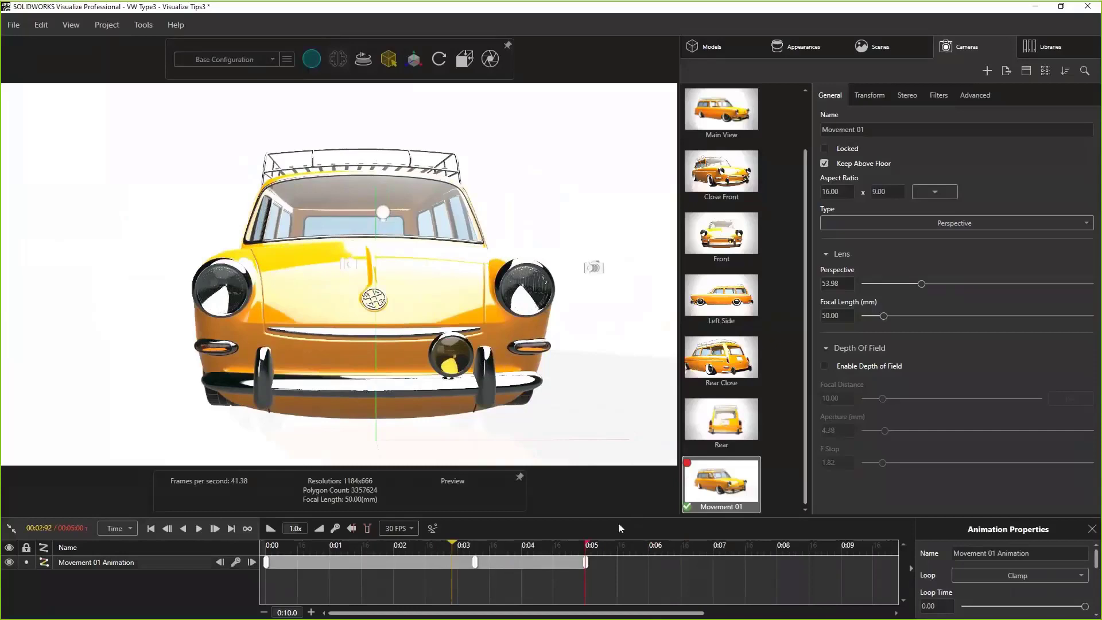
pyautogui.moveTo(620, 515); pyautogui.dragTo(622, 474)
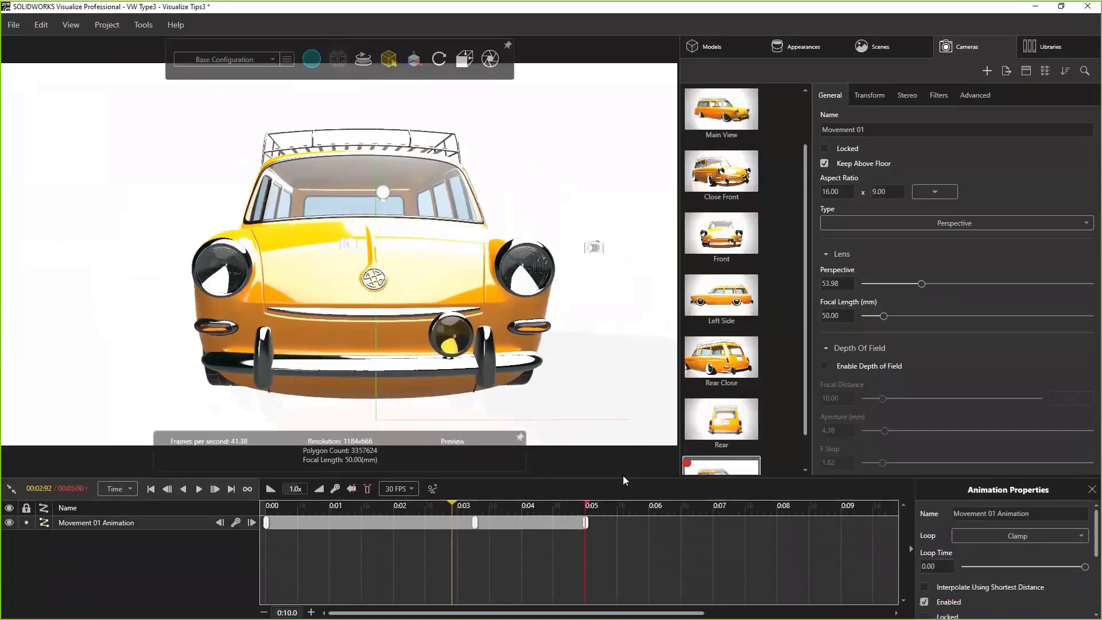
pyautogui.moveTo(1095, 526)
pyautogui.mouseDown()
pyautogui.moveTo(1096, 550)
pyautogui.moveTo(1096, 526)
pyautogui.mouseUp()
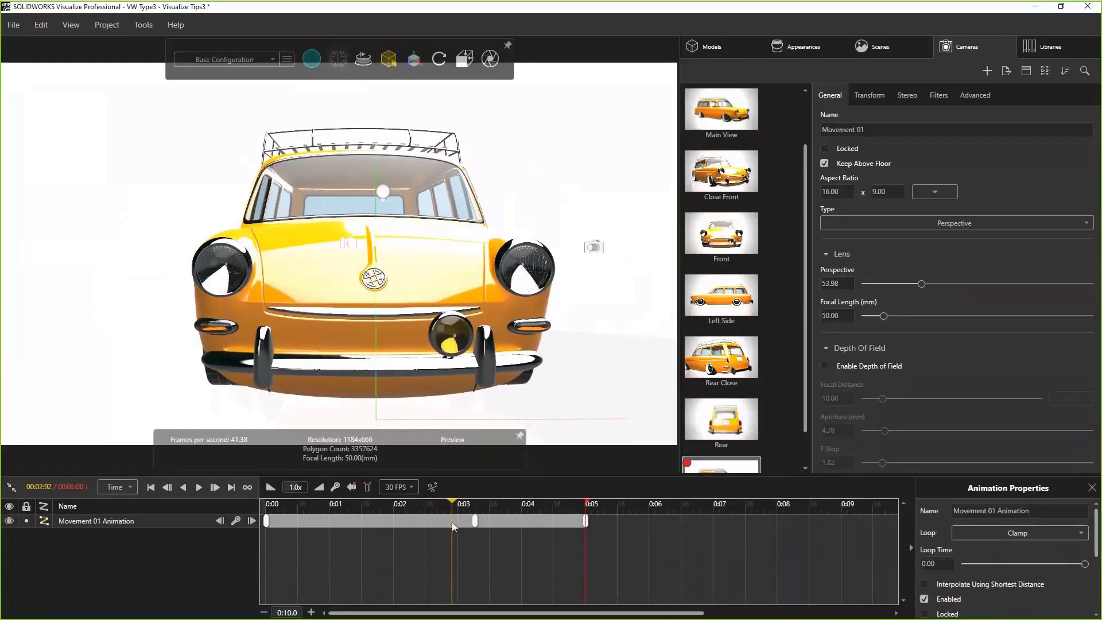
# Step: Set the In and Out transitions of the middle keyframe at 3.27 seconds to Linear, playing the animation after each change
pyautogui.click(475, 520)
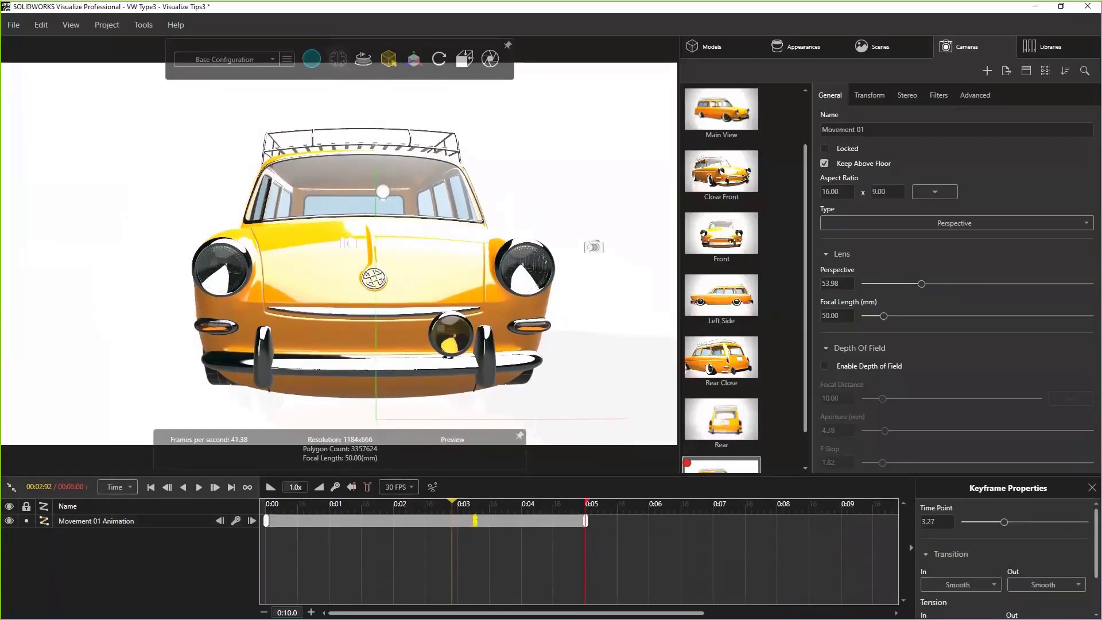
pyautogui.click(985, 584)
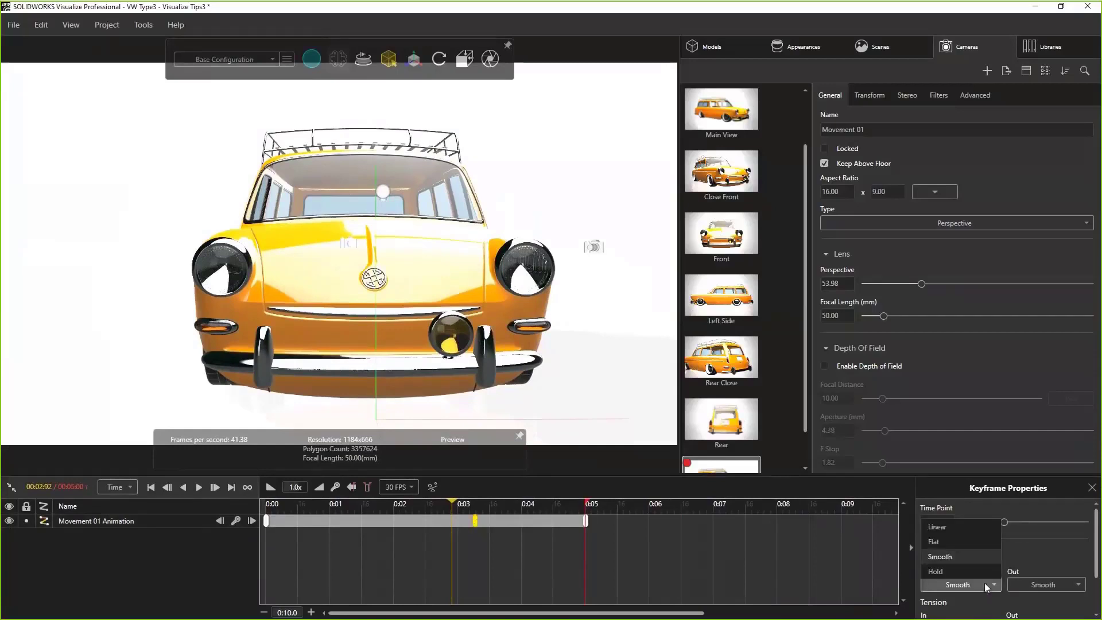
pyautogui.click(973, 526)
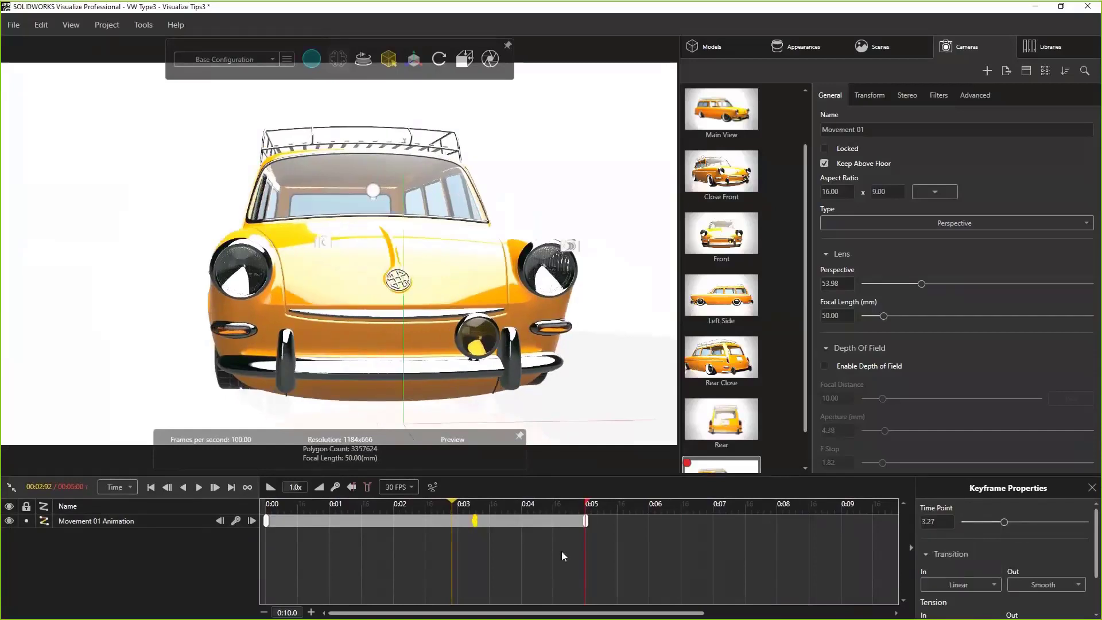
pyautogui.click(199, 488)
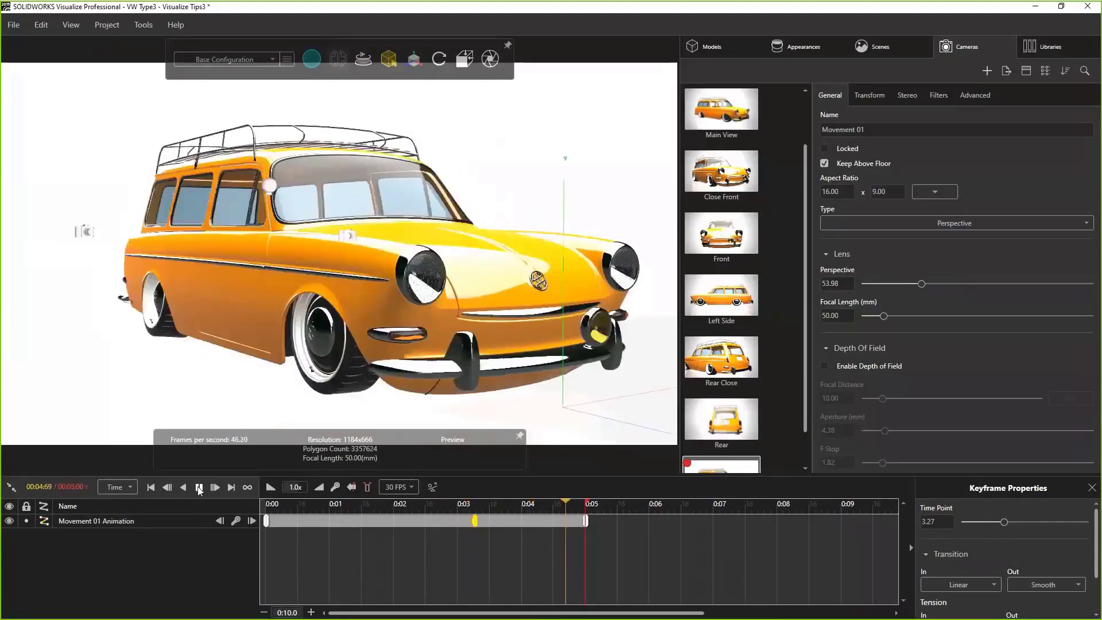
pyautogui.click(1057, 584)
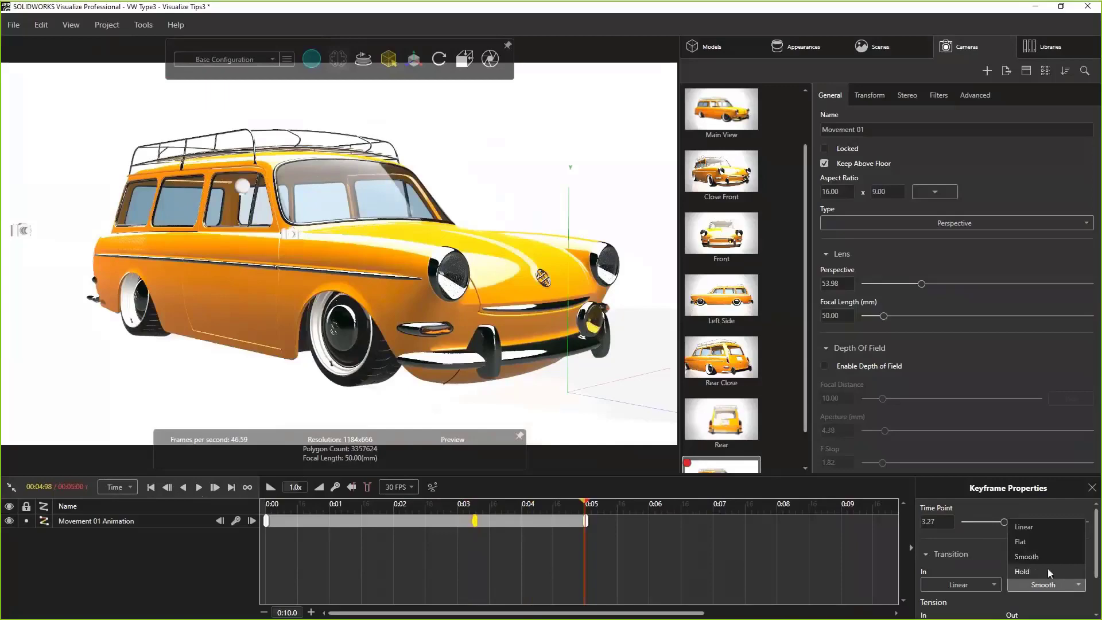
pyautogui.click(1040, 527)
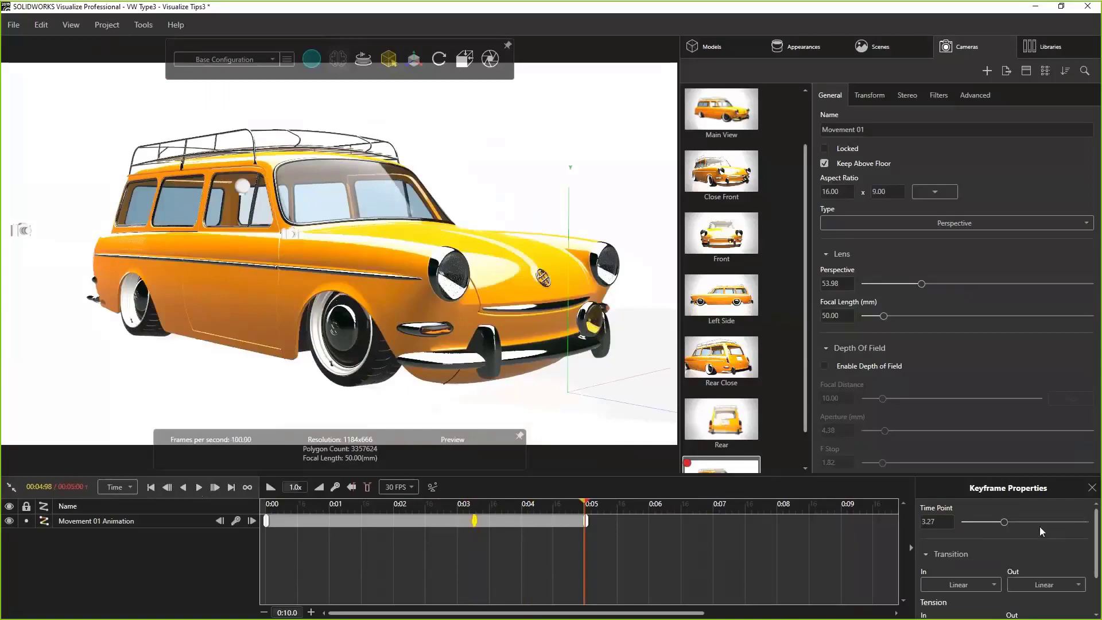
pyautogui.click(168, 489)
pyautogui.click(199, 488)
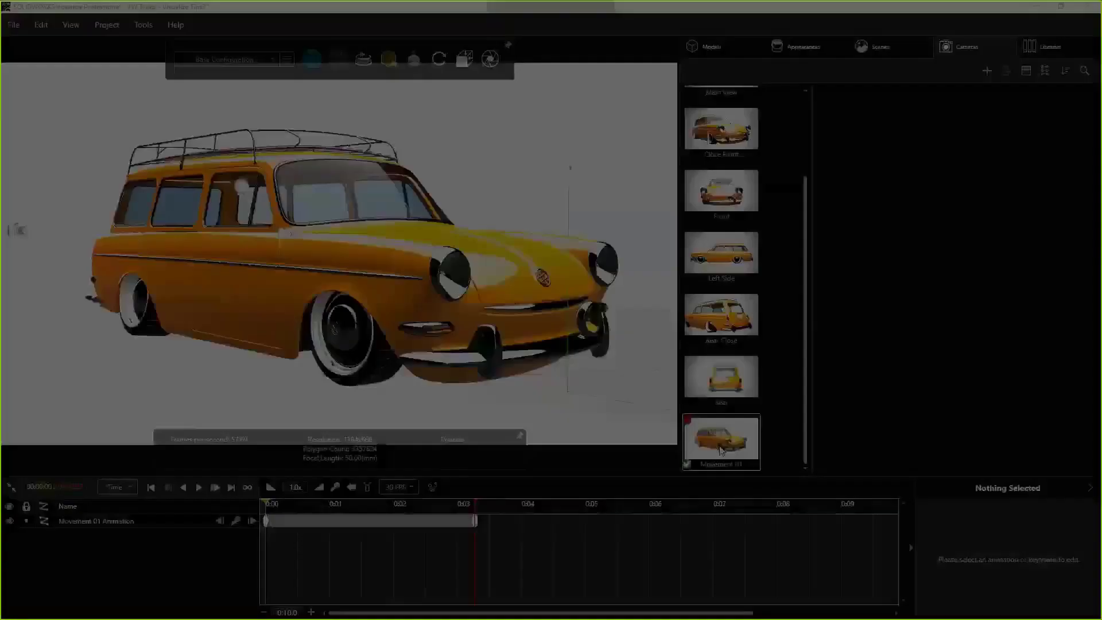
# Step: Duplicate the Movement 01 camera with its animation and make the copy the active camera
pyautogui.rightClick(745, 451)
pyautogui.click(764, 269)
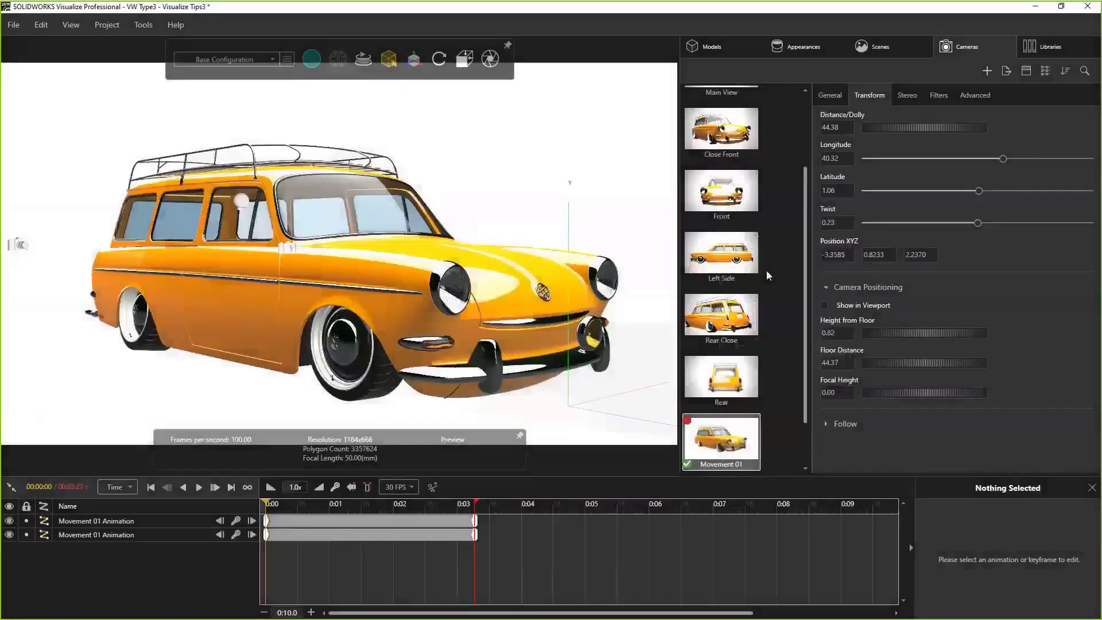
pyautogui.click(784, 405)
pyautogui.doubleClick(721, 452)
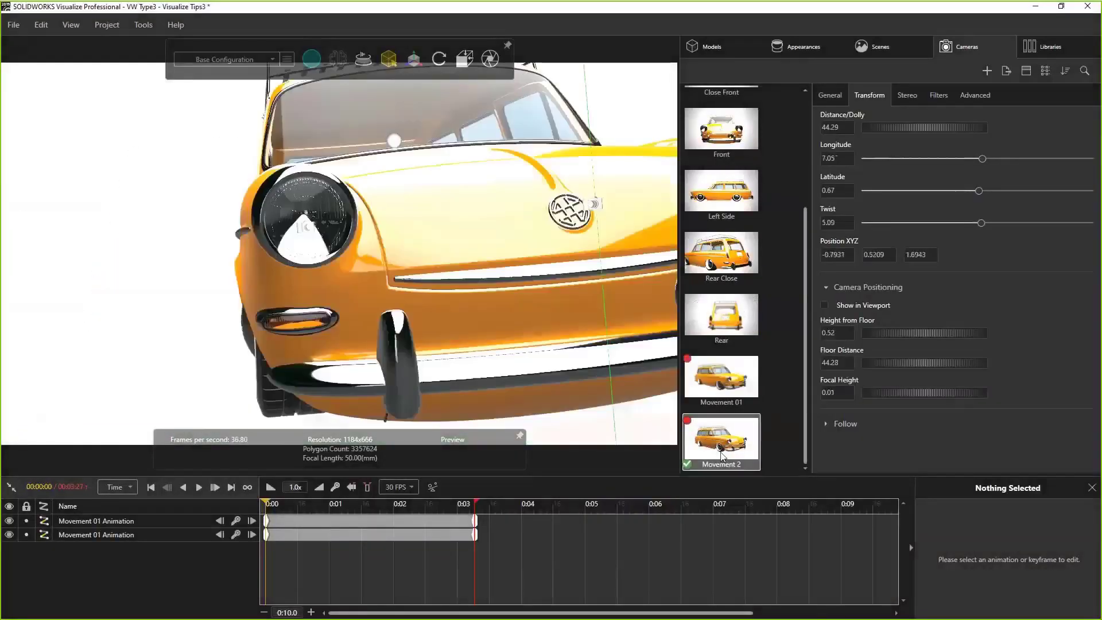
# Step: Set the Movement 2 camera's twist to 0 and its height from floor to 0.5 at the animation's start
pyautogui.click(846, 220)
pyautogui.write('0')
pyautogui.press('Return')
pyautogui.click(847, 330)
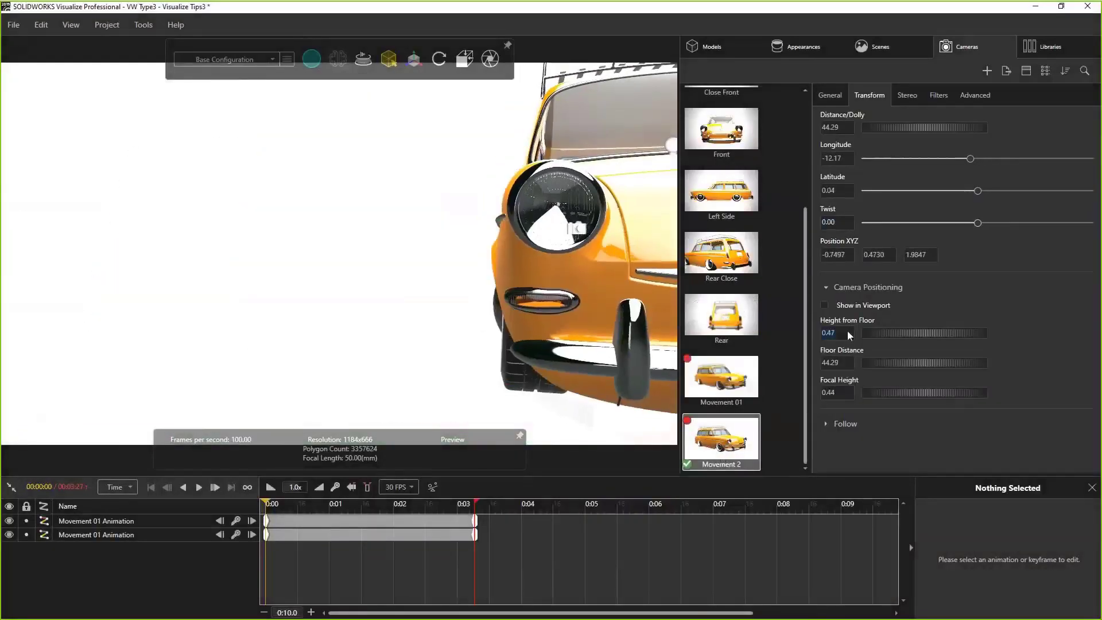
pyautogui.write('0.5')
pyautogui.press('Return')
# Step: At the end of the Movement 2 animation, set the camera's height from floor to 0.5 and twist to 0, and play it
pyautogui.click(231, 487)
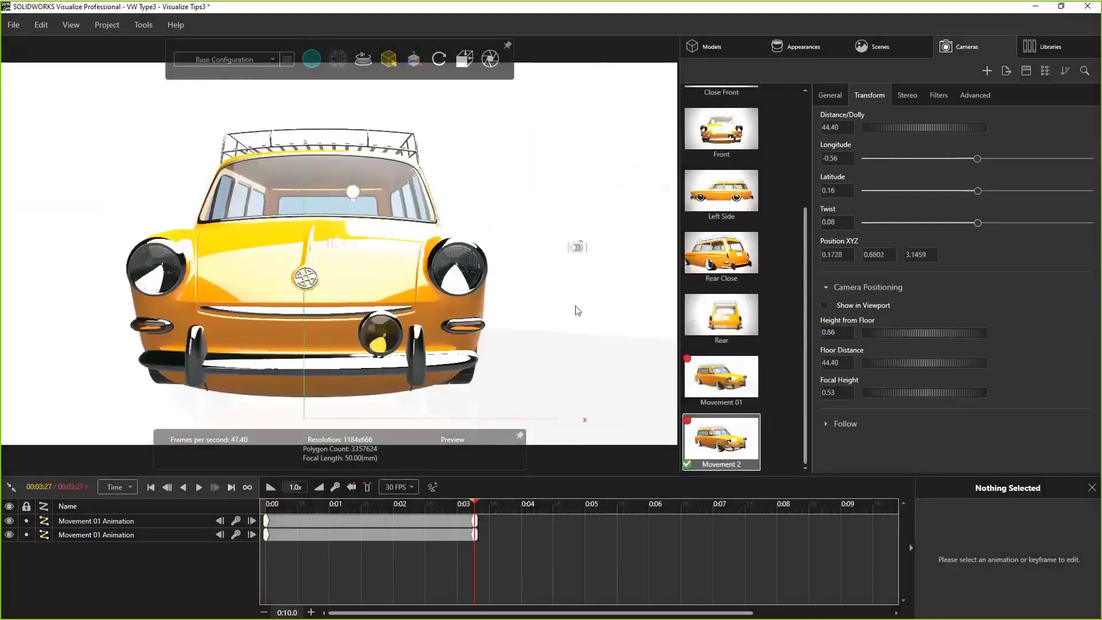
pyautogui.click(849, 332)
pyautogui.write('0.5')
pyautogui.press('Return')
pyautogui.click(829, 222)
pyautogui.write('0')
pyautogui.press('Return')
pyautogui.click(199, 487)
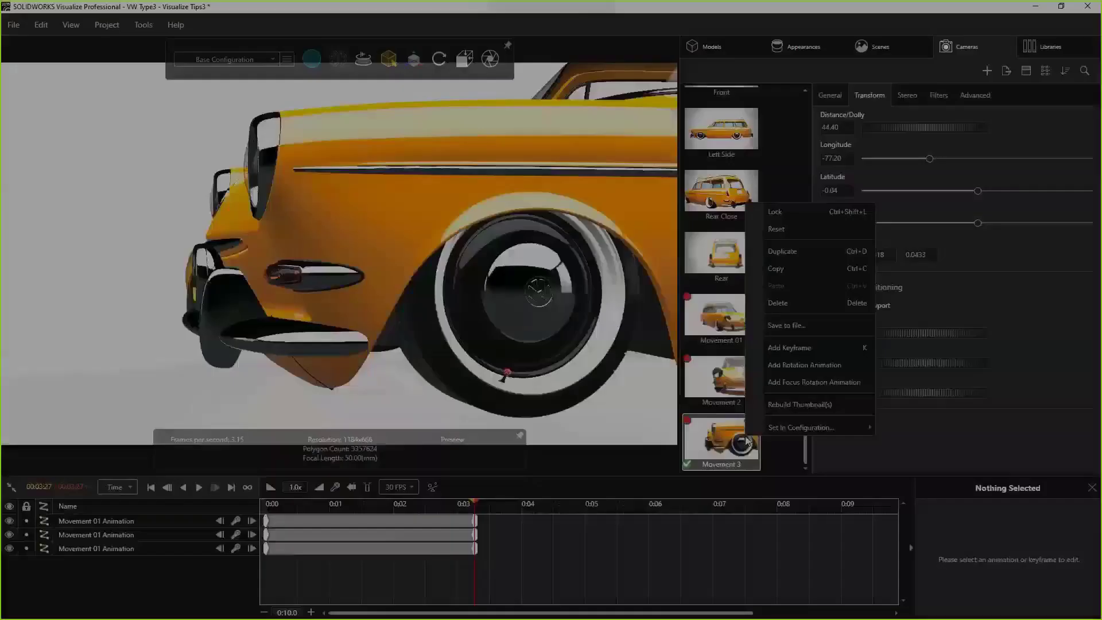
# Step: Make Movement 4 the active camera, set its height from floor to 0.7 at the animation's end, and play it
pyautogui.press('Escape')
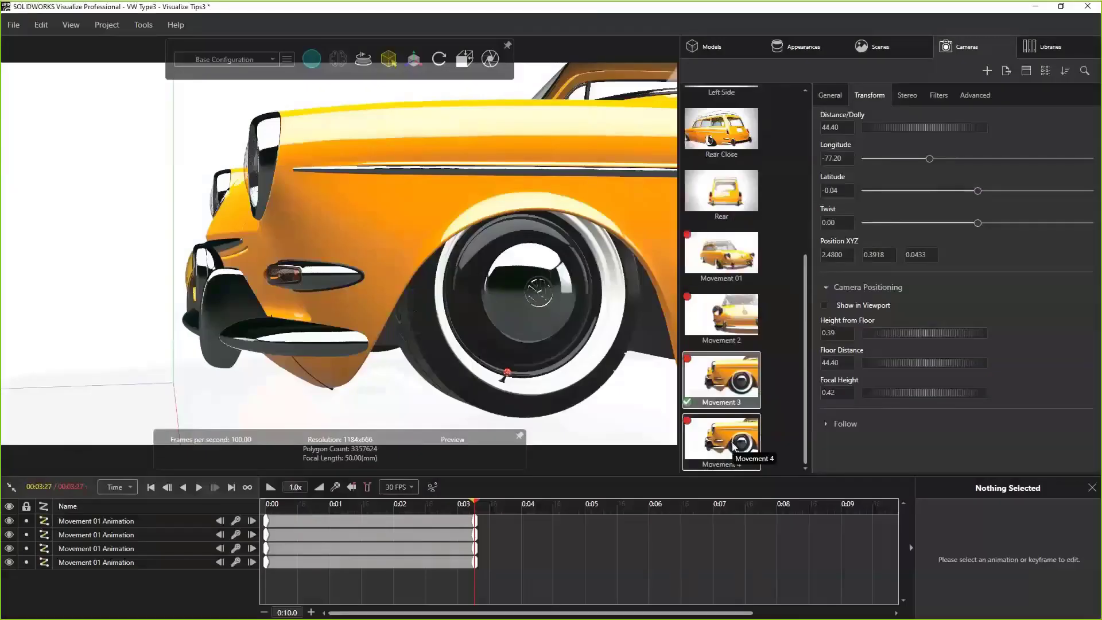
pyautogui.doubleClick(735, 447)
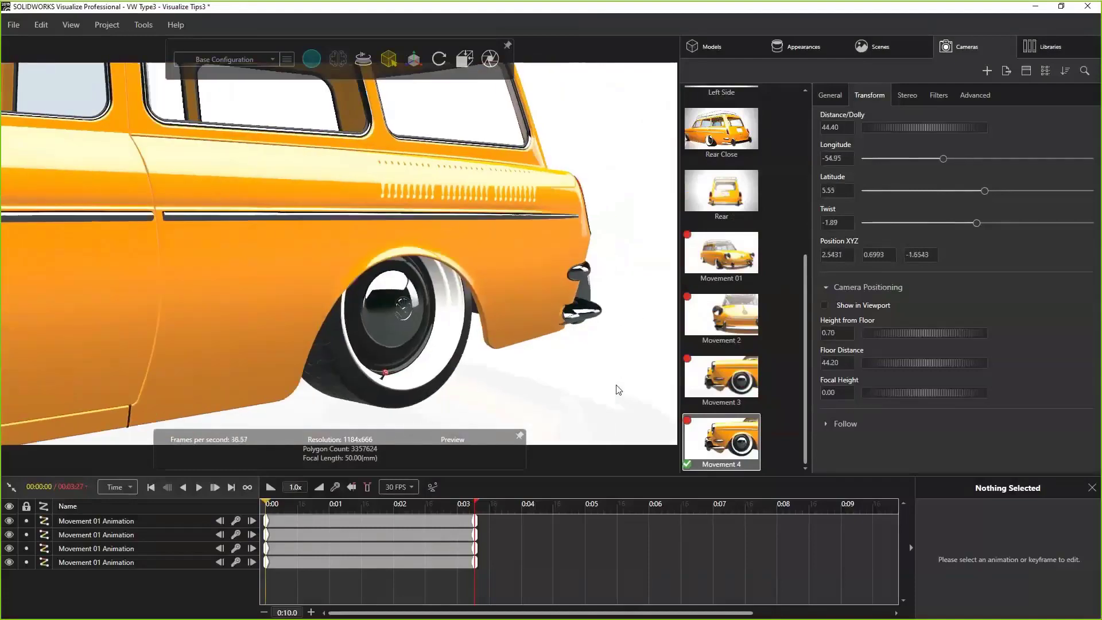
pyautogui.click(231, 487)
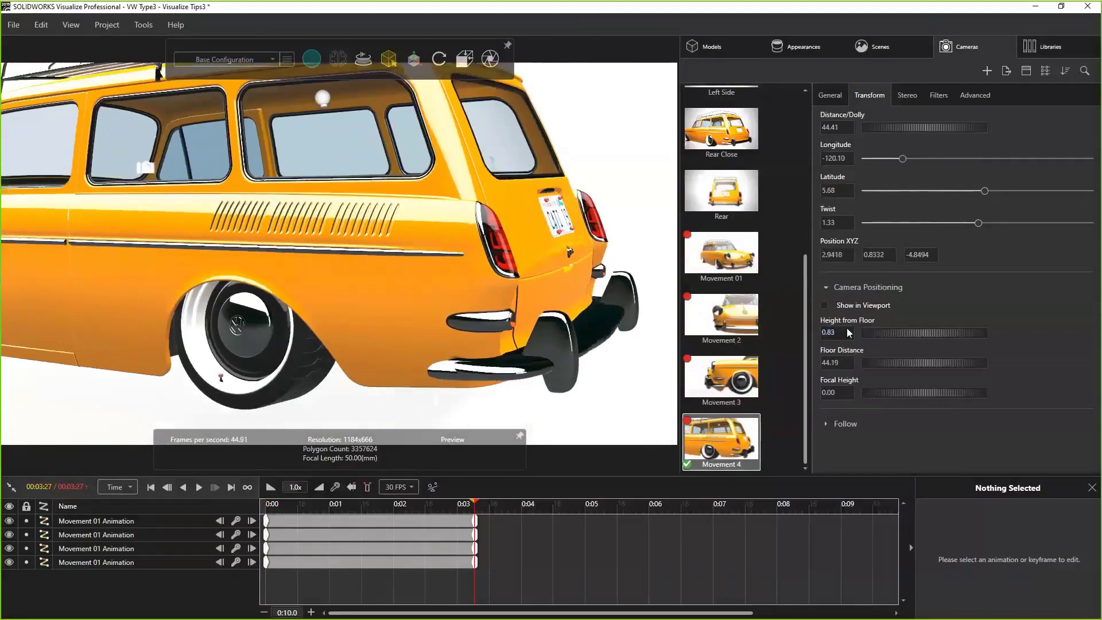
pyautogui.write('0.7')
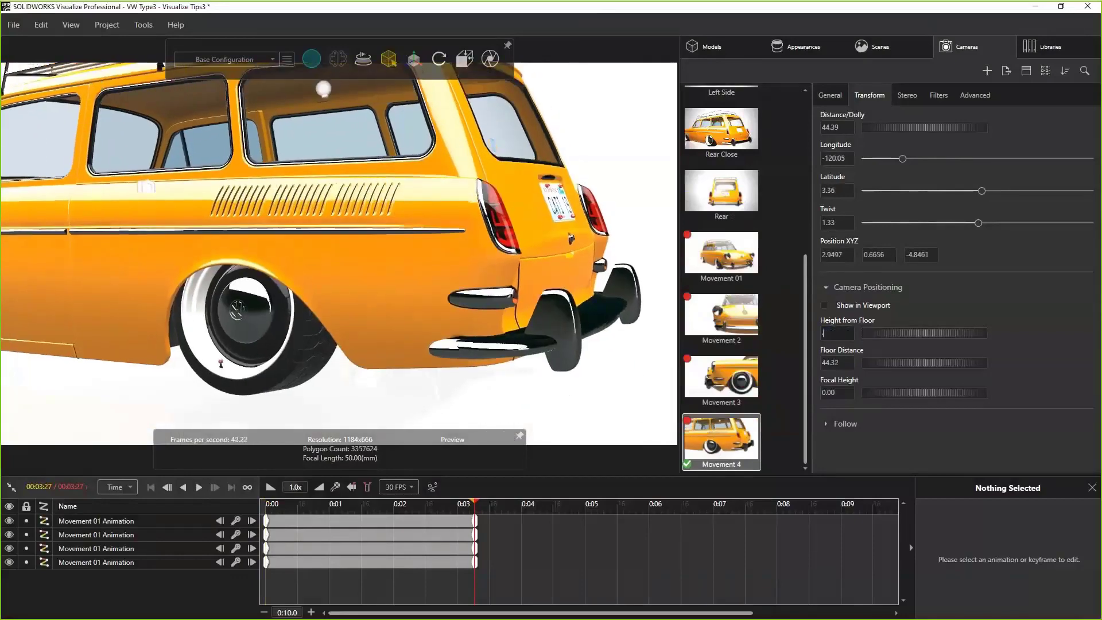
pyautogui.press('Return')
pyautogui.click(199, 488)
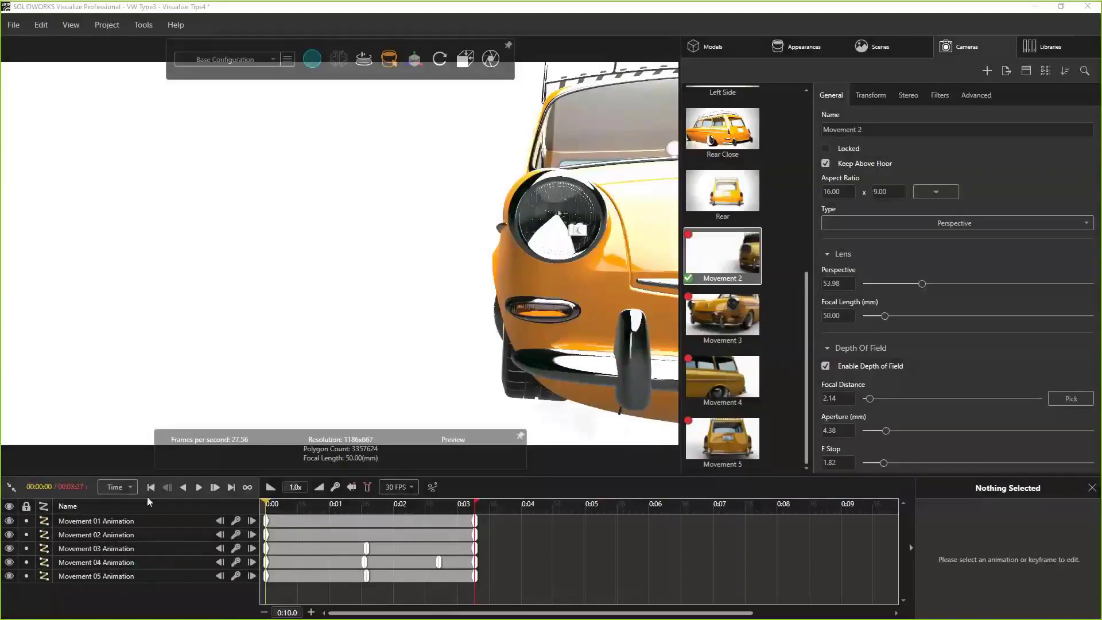
# Step: Play the animation through the Movement 2, Movement 3, Movement 4 and Movement 5 cameras to review each one
pyautogui.click(198, 487)
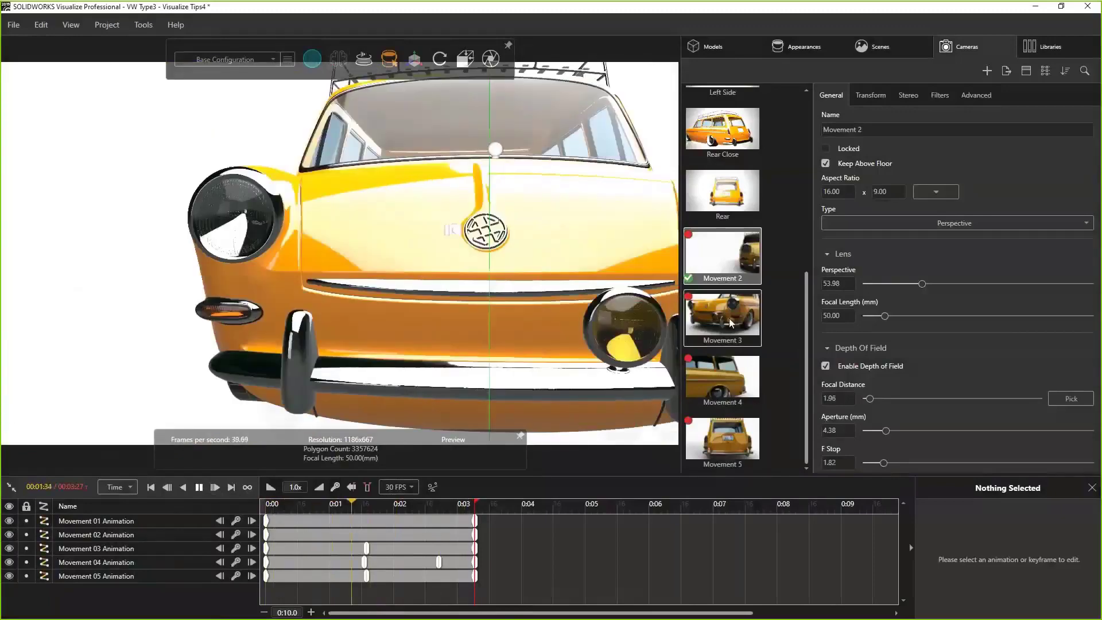
pyautogui.click(728, 318)
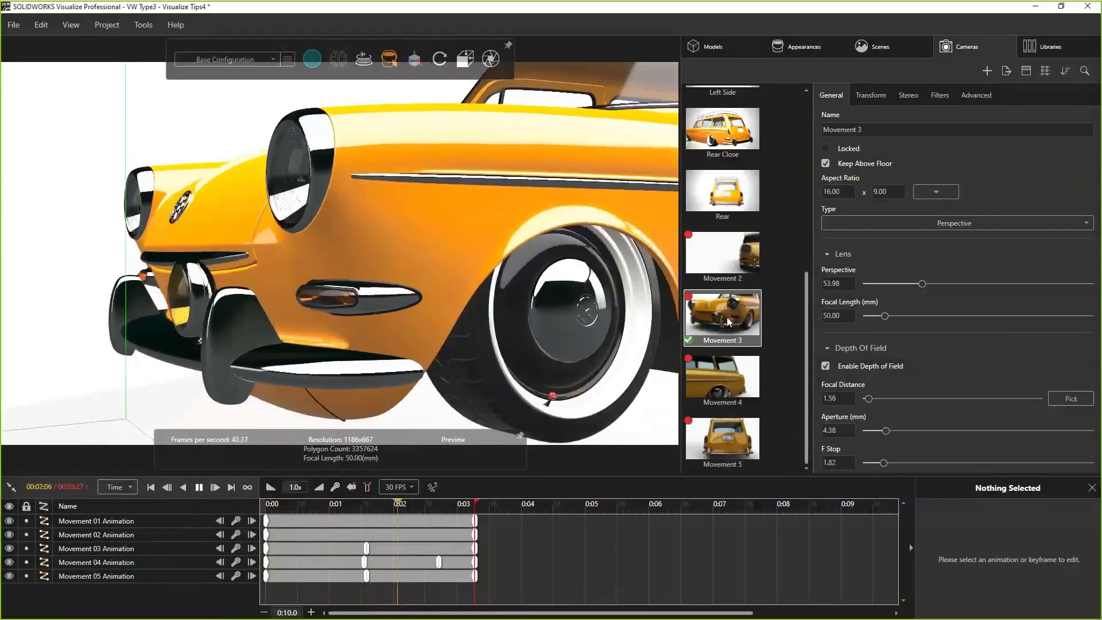
pyautogui.click(732, 389)
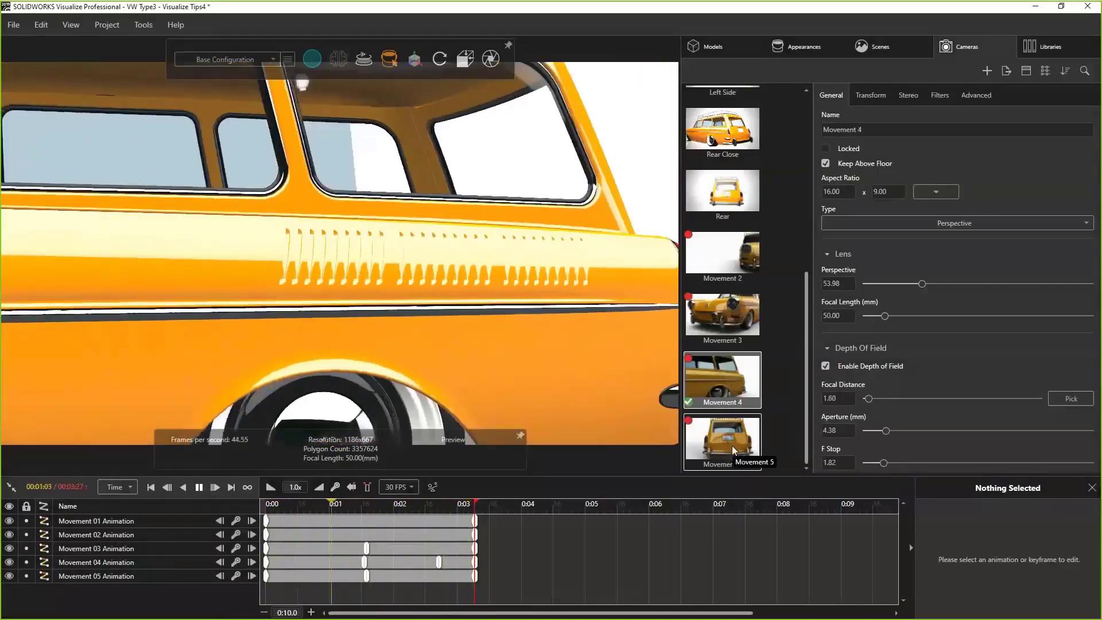
pyautogui.click(732, 446)
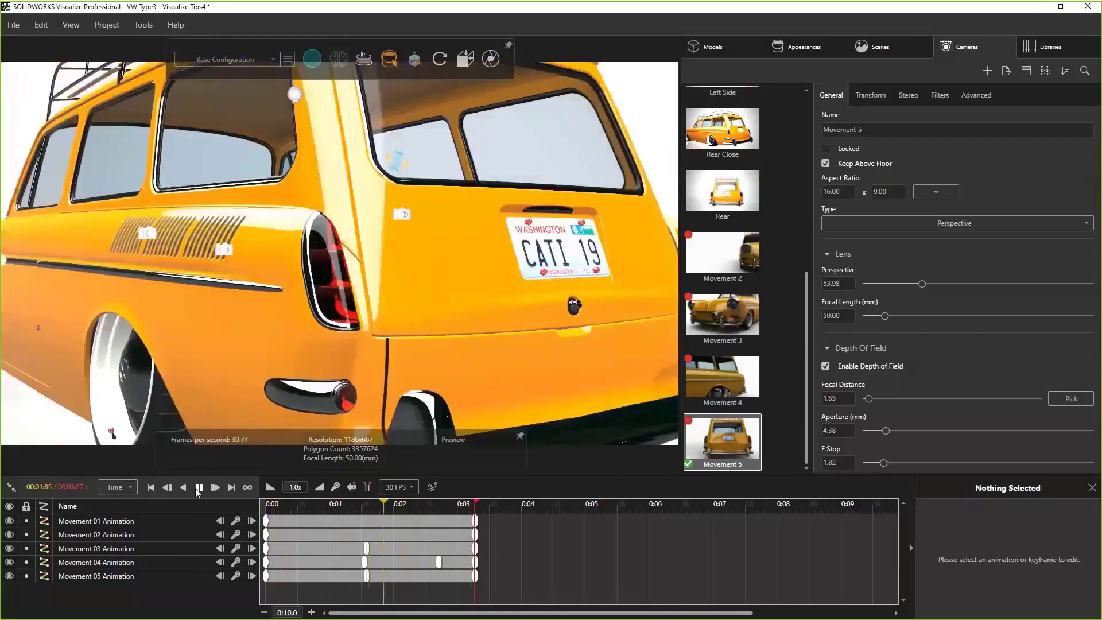
pyautogui.press('space')
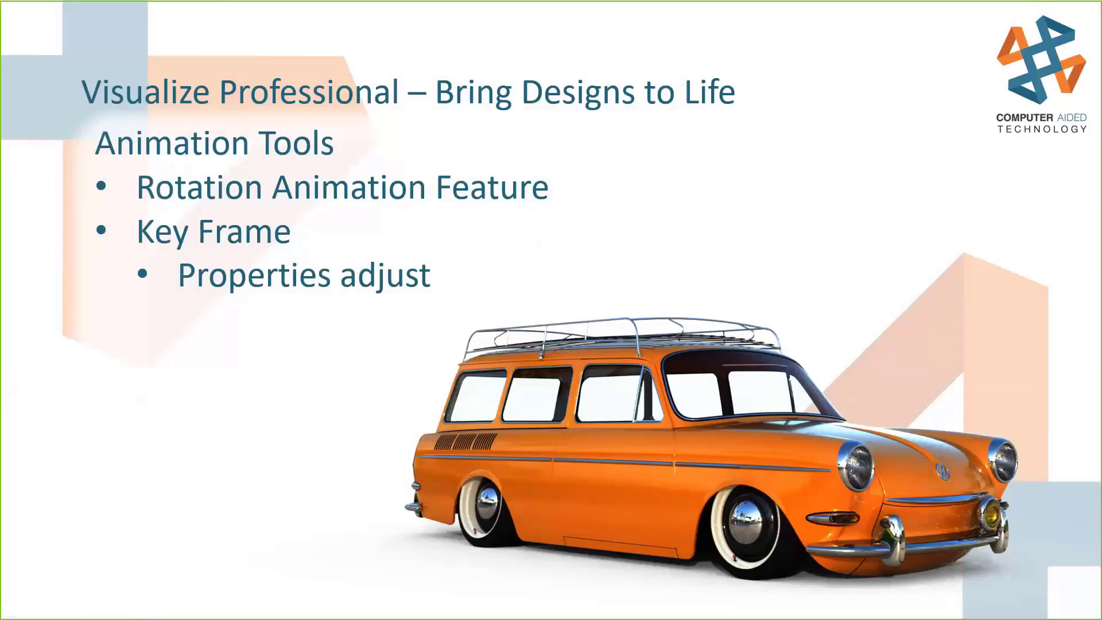
pyautogui.press('Right')
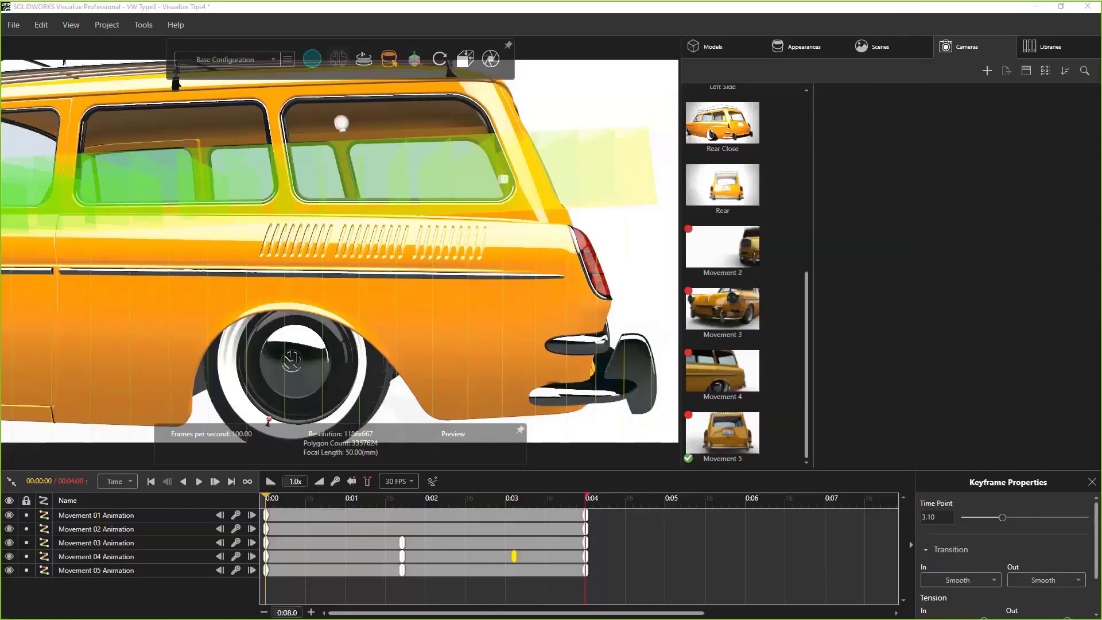
# Step: Collapse the timeline to its compact form and make Main View the active camera
pyautogui.click(10, 482)
pyautogui.moveTo(807, 278); pyautogui.dragTo(822, 123)
pyautogui.click(724, 173)
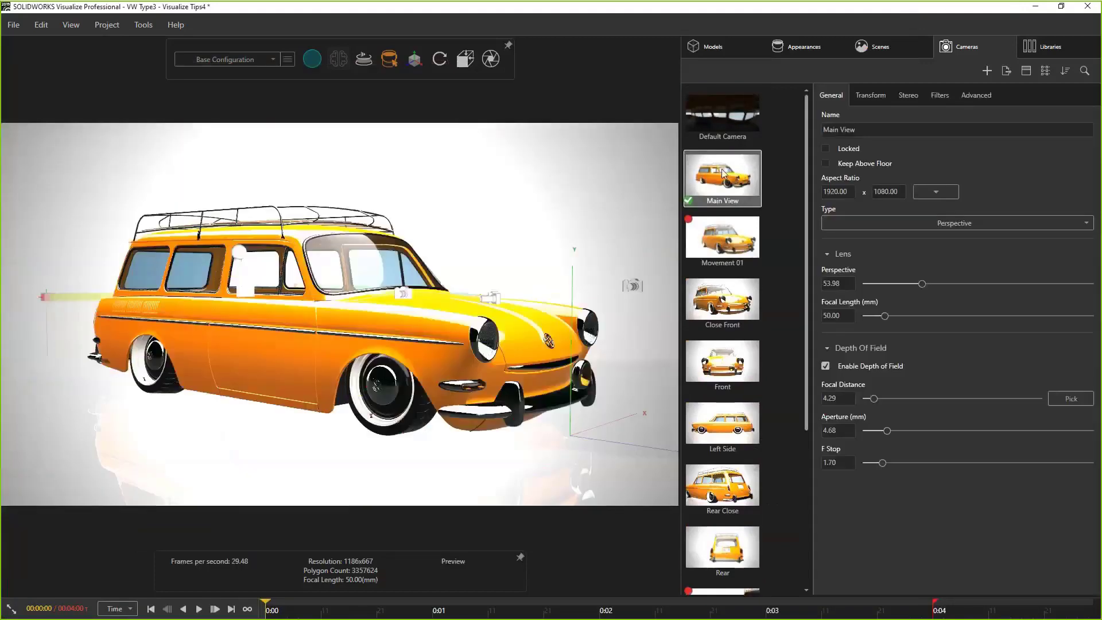
# Step: Open the render output settings and examine the available image formats, output modes and render output passes
pyautogui.click(490, 59)
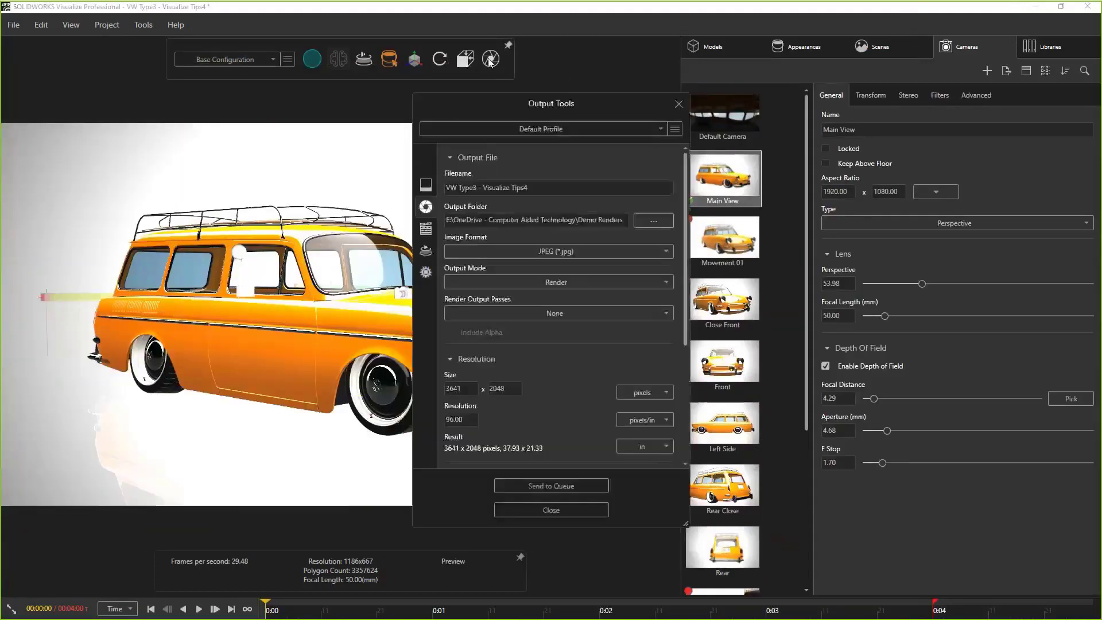
pyautogui.click(537, 252)
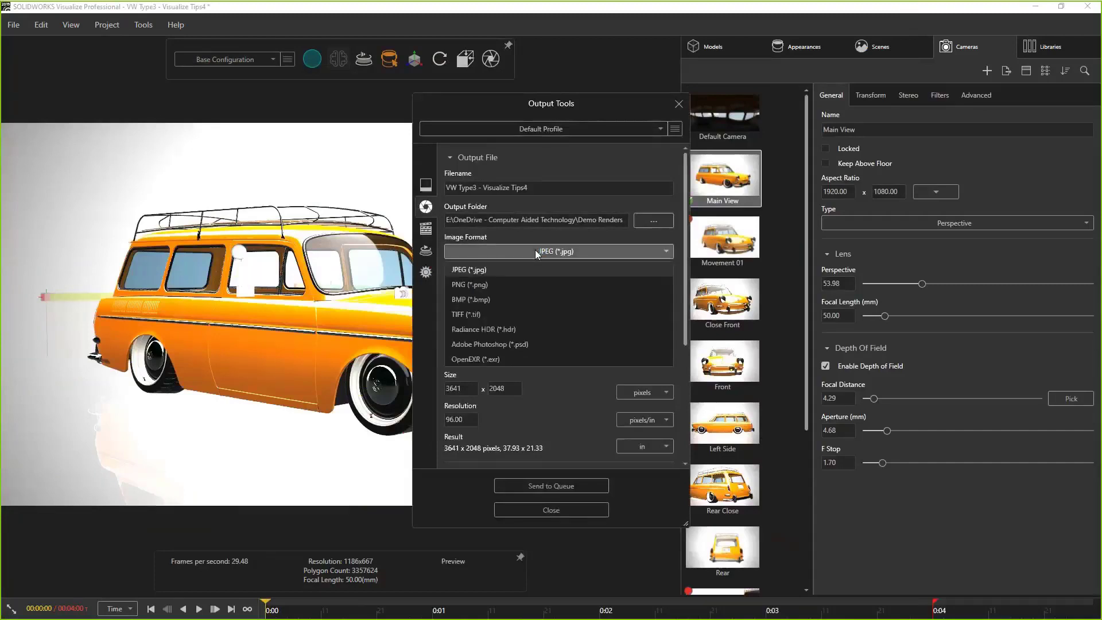
pyautogui.click(537, 254)
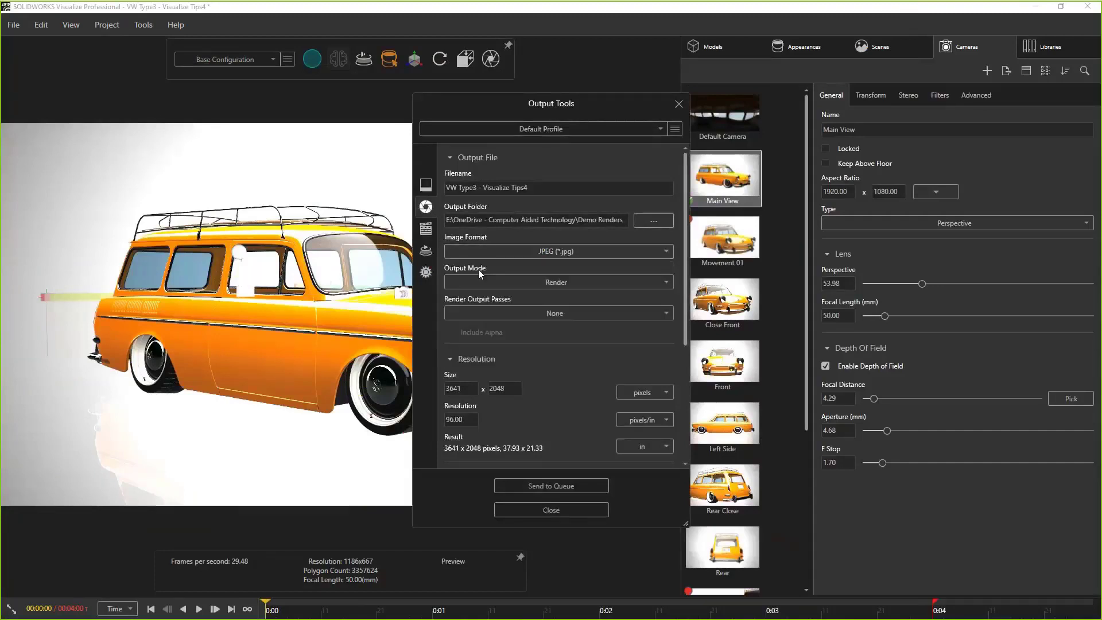
pyautogui.click(506, 282)
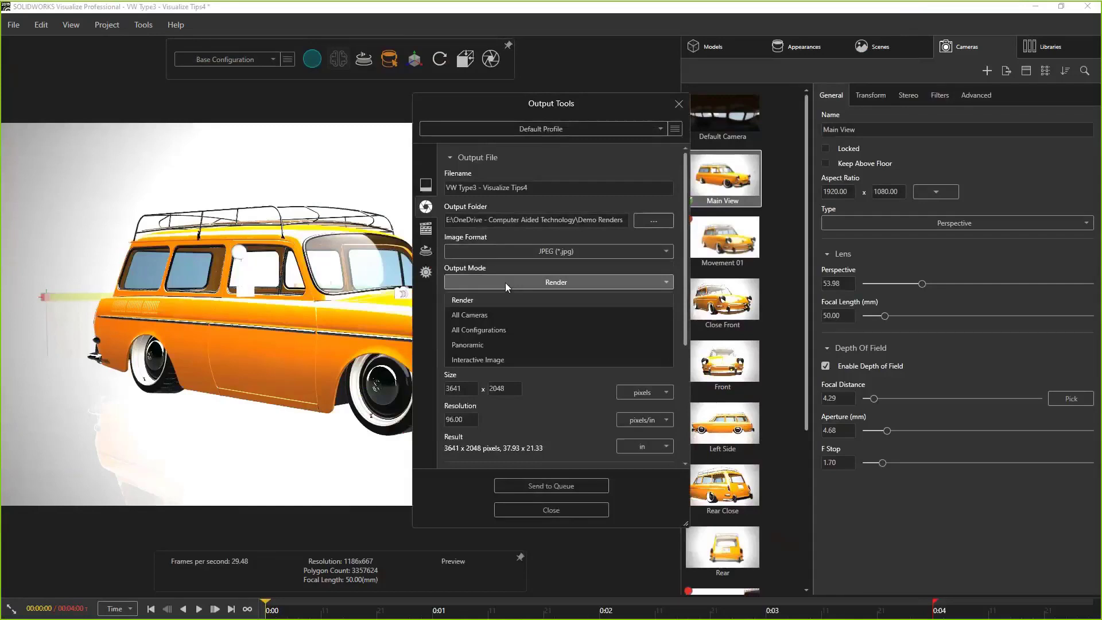
pyautogui.click(467, 300)
pyautogui.click(479, 318)
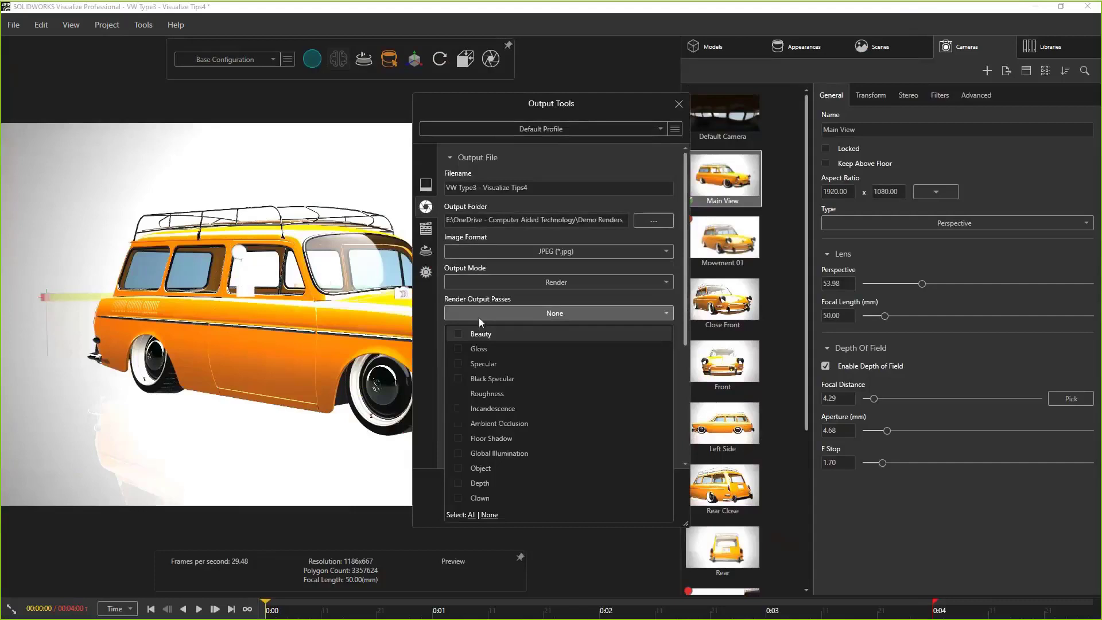
pyautogui.click(479, 318)
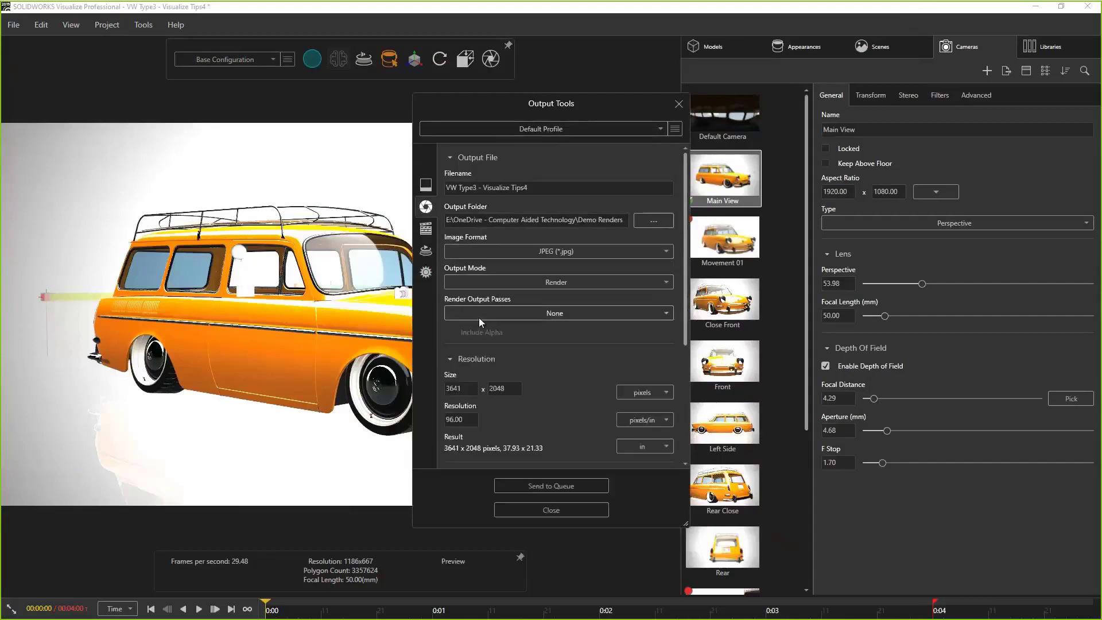
# Step: Set the render size to 1920 x 1080 pixels with 300 render passes and send the Main View render to the queue
pyautogui.write('1080')
pyautogui.moveTo(692, 310); pyautogui.dragTo(691, 439)
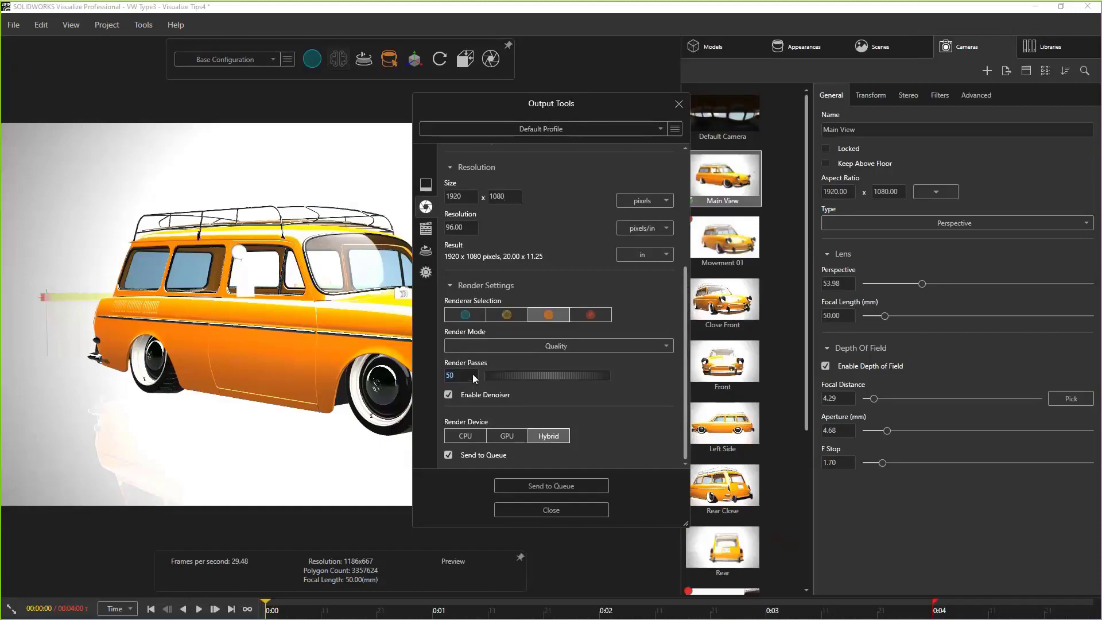
pyautogui.write('300')
pyautogui.click(561, 488)
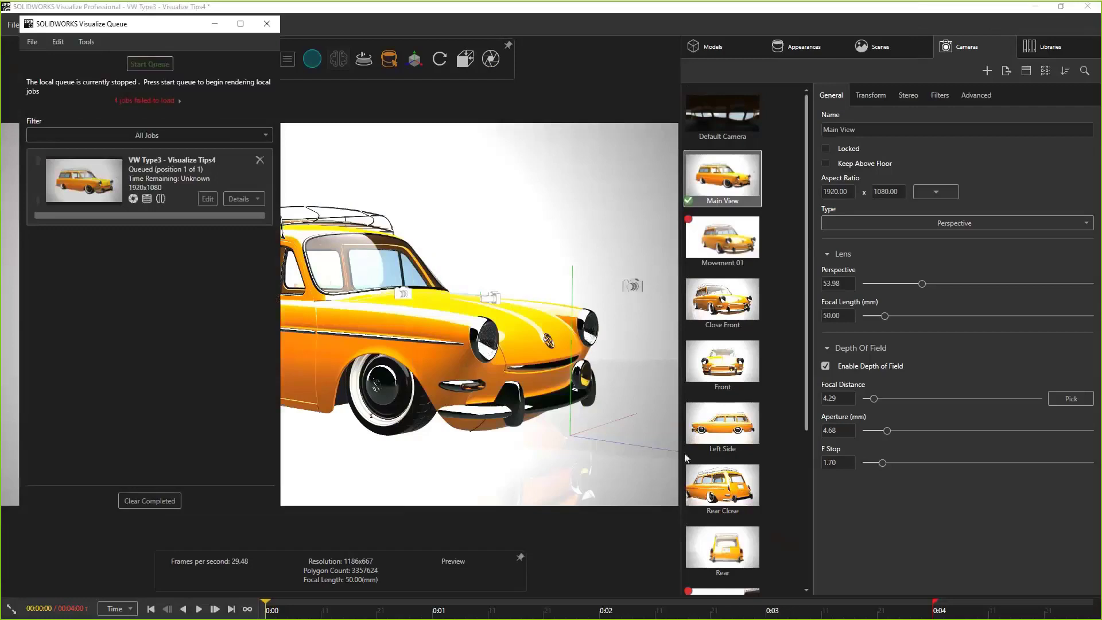
# Step: Send renders of the Close Front and Front cameras to the queue with the same output settings
pyautogui.doubleClick(749, 303)
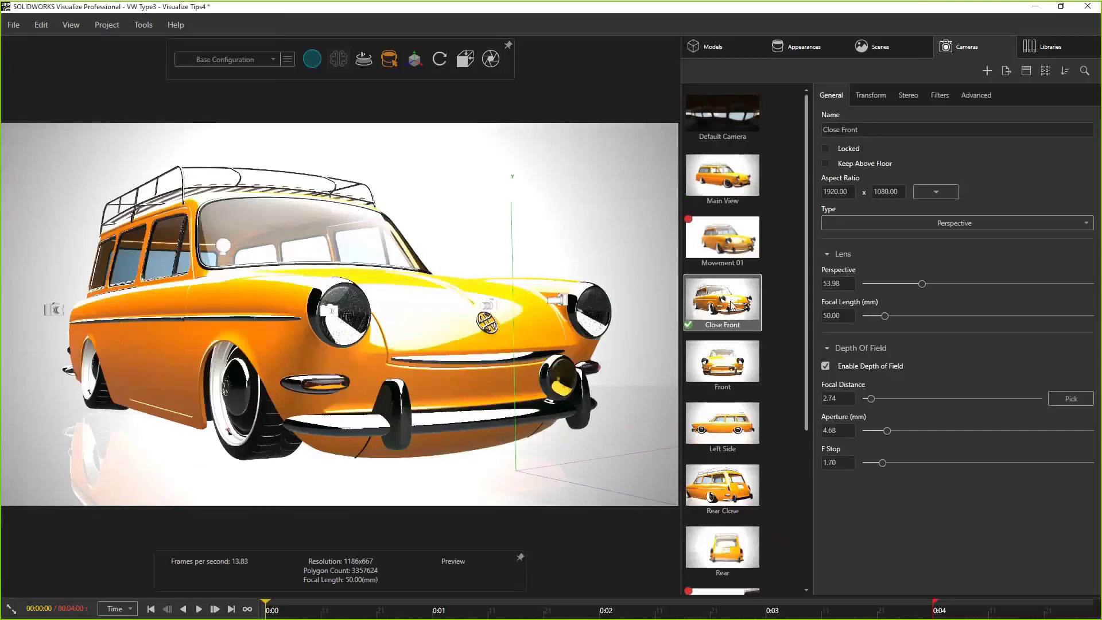
pyautogui.click(491, 58)
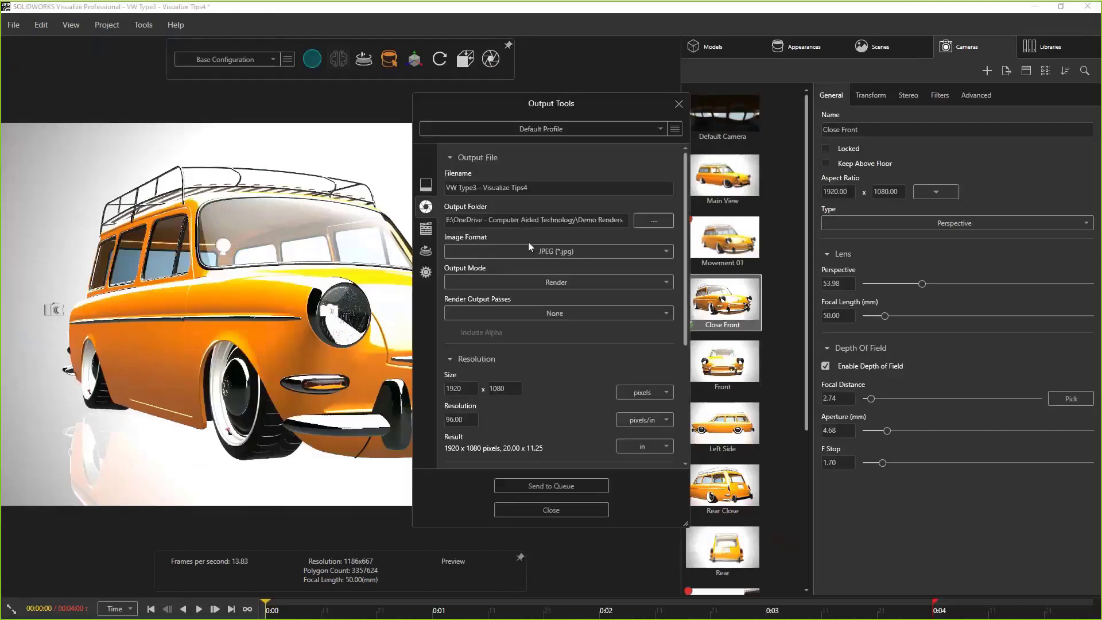
pyautogui.click(555, 486)
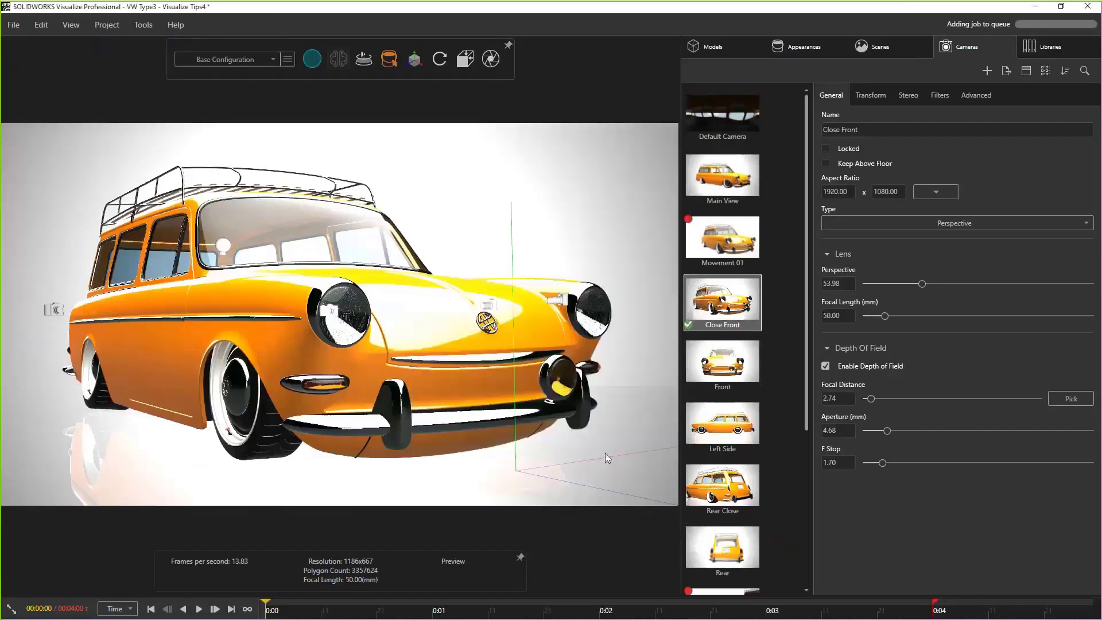
pyautogui.doubleClick(732, 376)
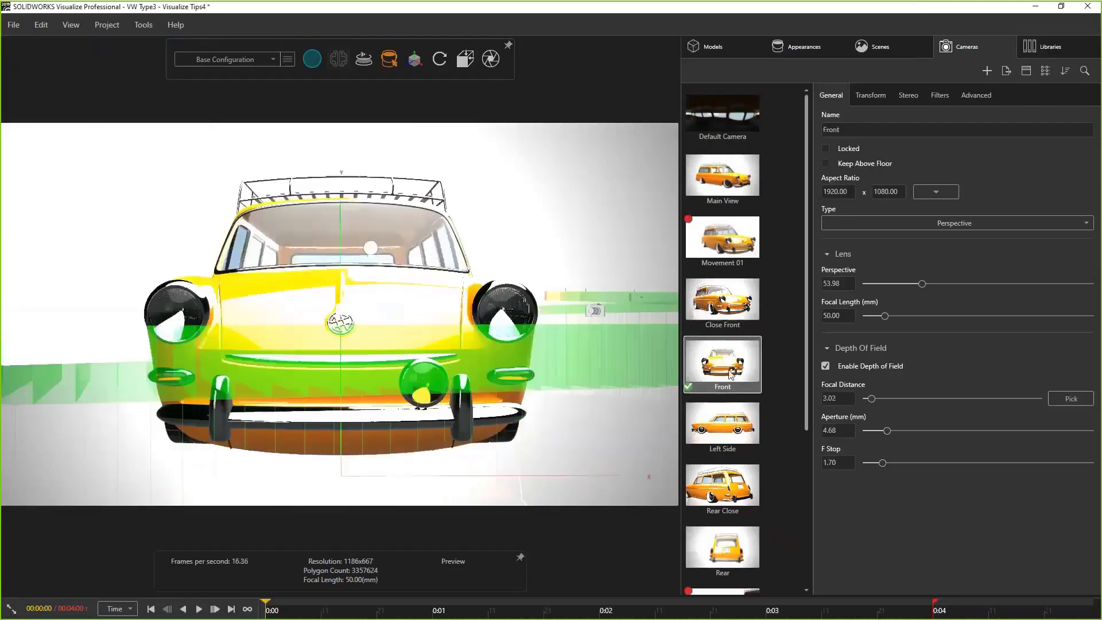
pyautogui.click(491, 58)
pyautogui.click(553, 486)
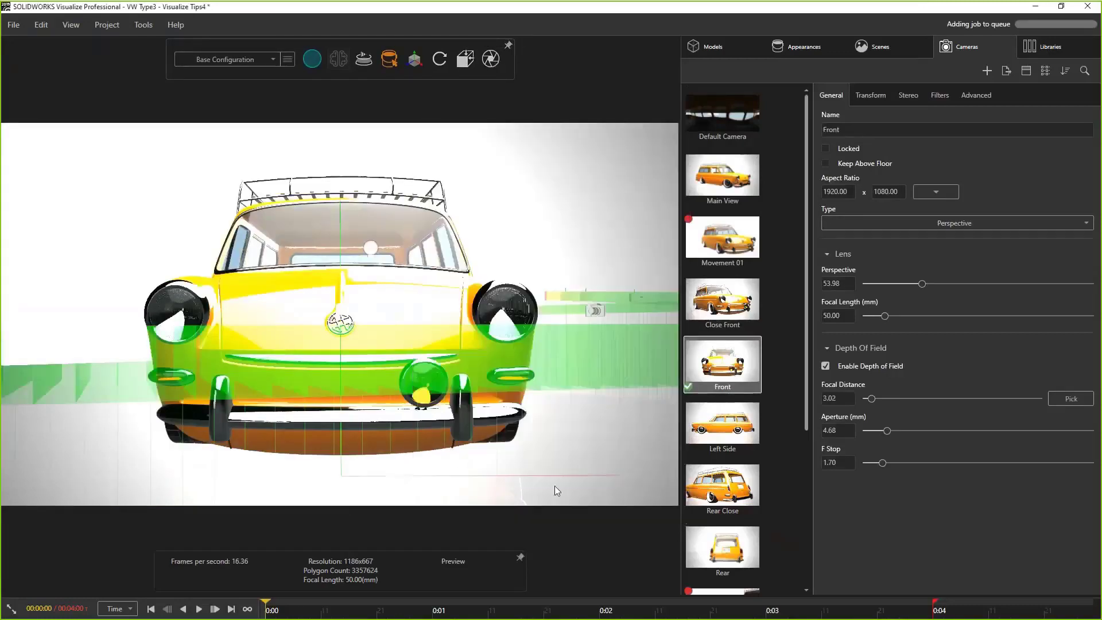
# Step: Send renders of the Left Side and Rear Close cameras to the queue with the same output settings
pyautogui.click(731, 434)
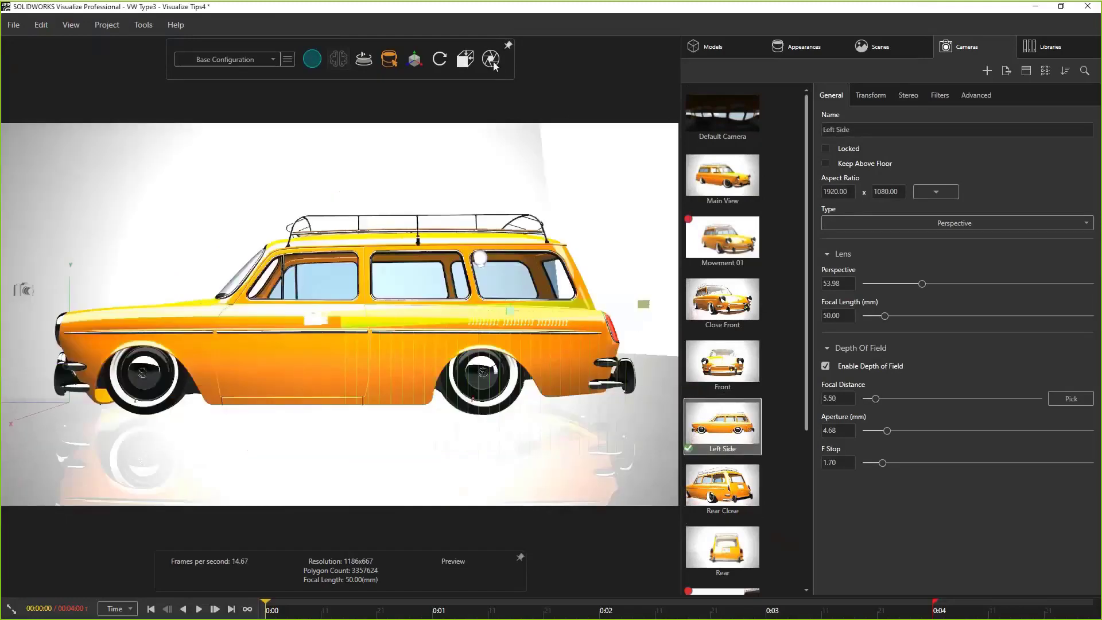
pyautogui.click(491, 58)
pyautogui.click(580, 486)
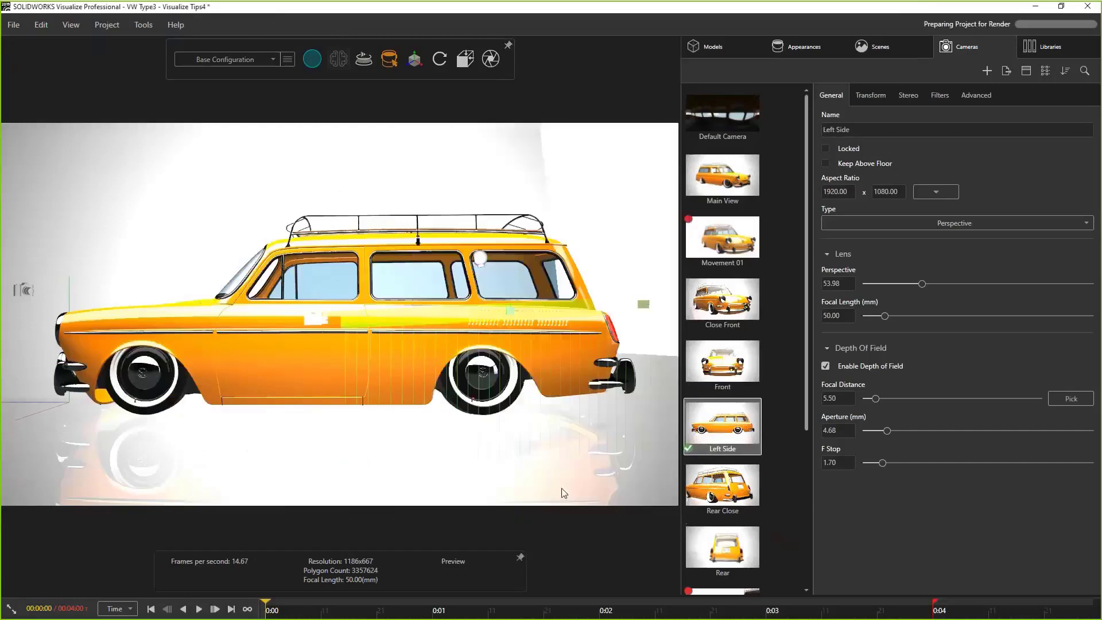
pyautogui.click(723, 486)
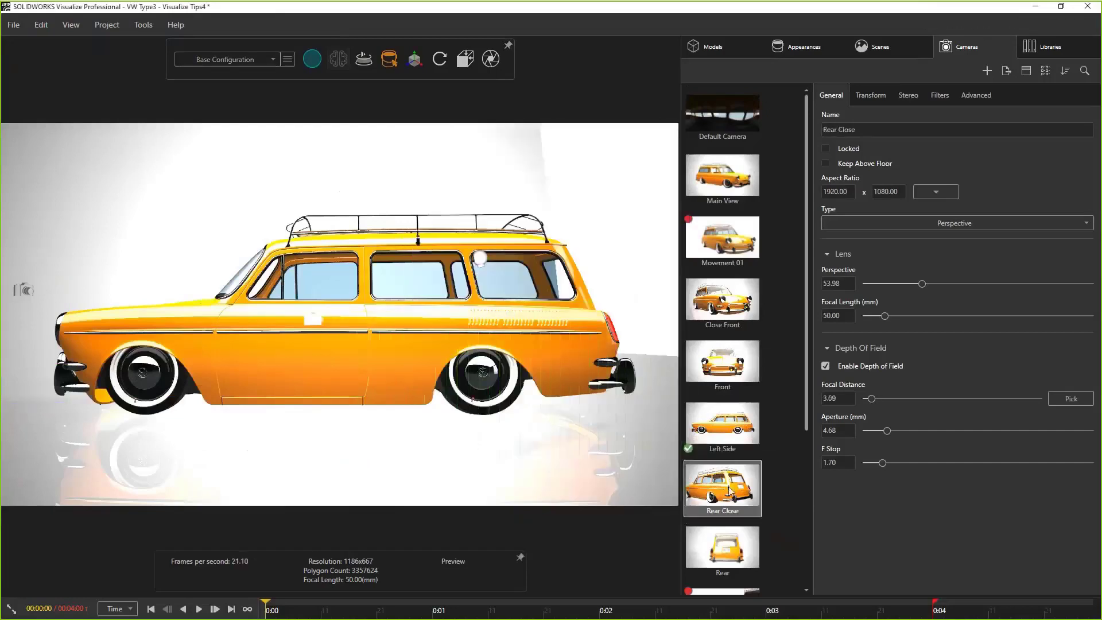
pyautogui.click(491, 59)
pyautogui.click(551, 485)
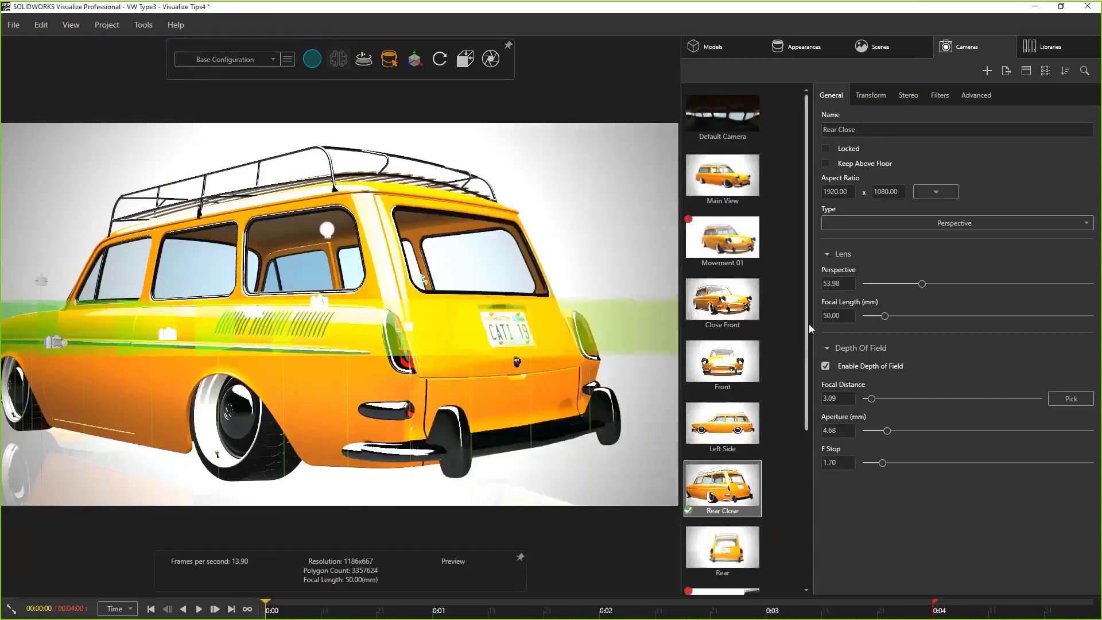
# Step: Send a 1920 x 1080 pixel JPEG render of the Rear camera to the queue
pyautogui.moveTo(808, 326); pyautogui.dragTo(807, 459)
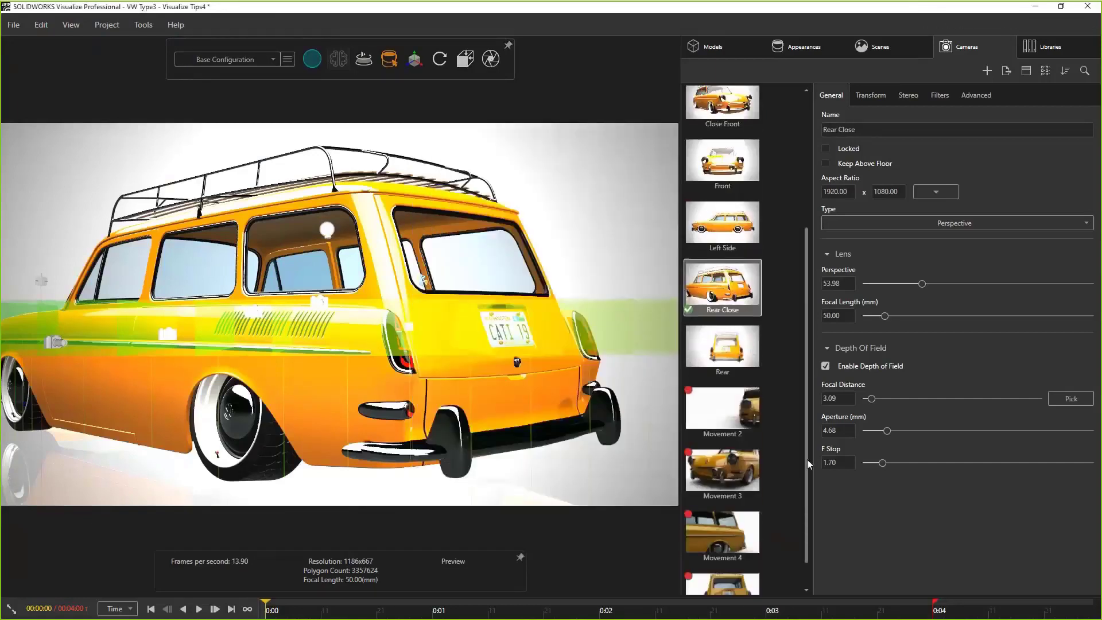
pyautogui.click(719, 347)
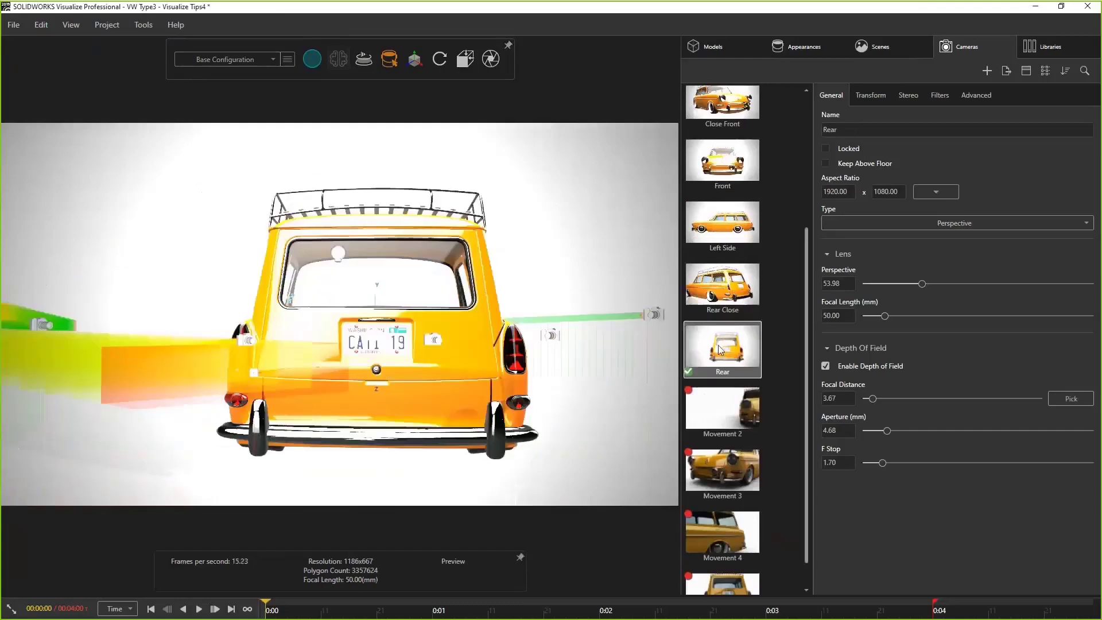
pyautogui.click(490, 57)
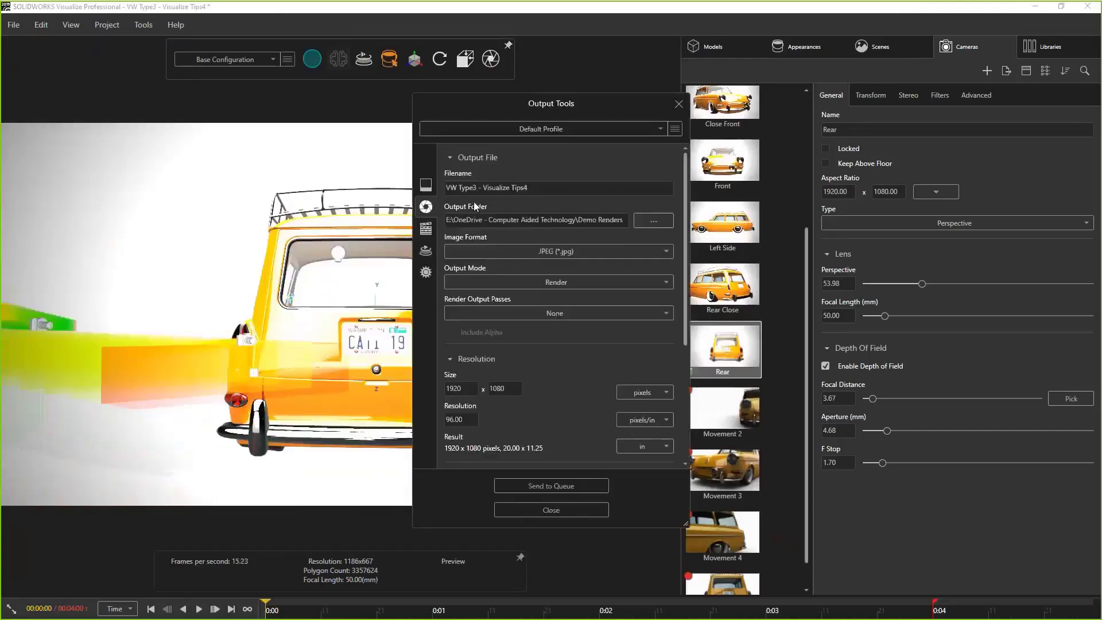
pyautogui.click(584, 486)
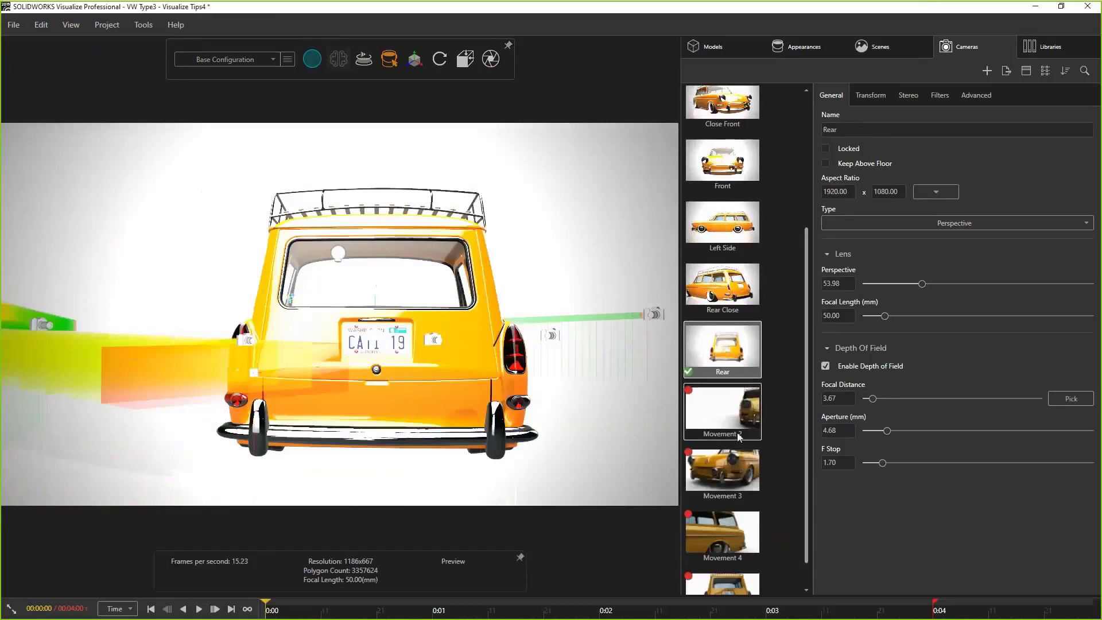
# Step: Queue an MPEG-4 animation render of the Movement 2 camera at 1920 x 1080 pixels with 100 render passes and check the queued jobs
pyautogui.doubleClick(728, 418)
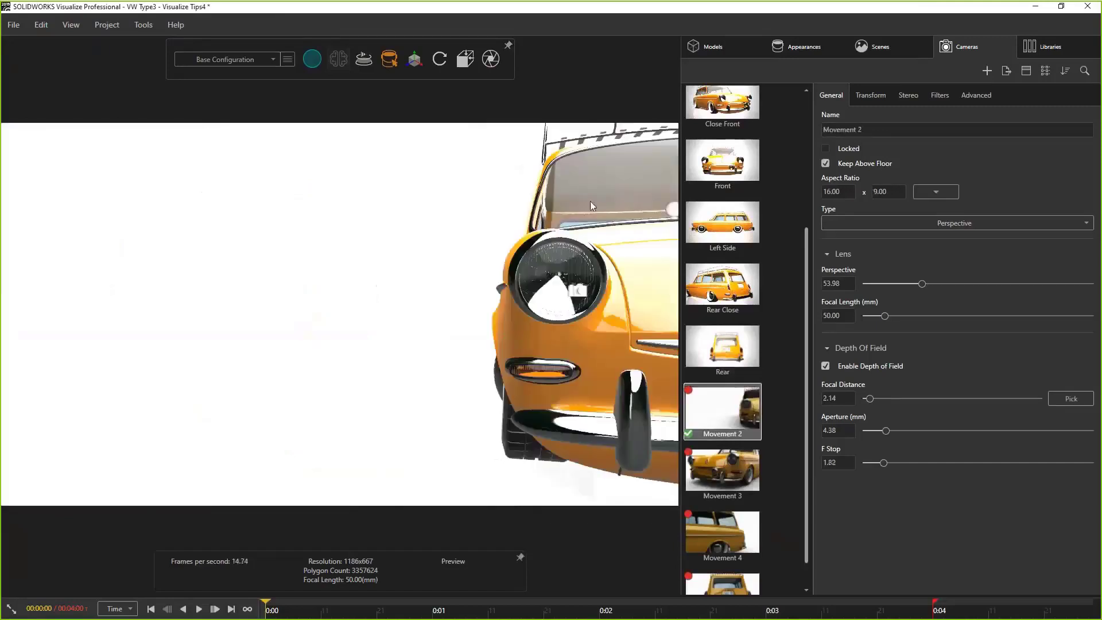
pyautogui.click(491, 60)
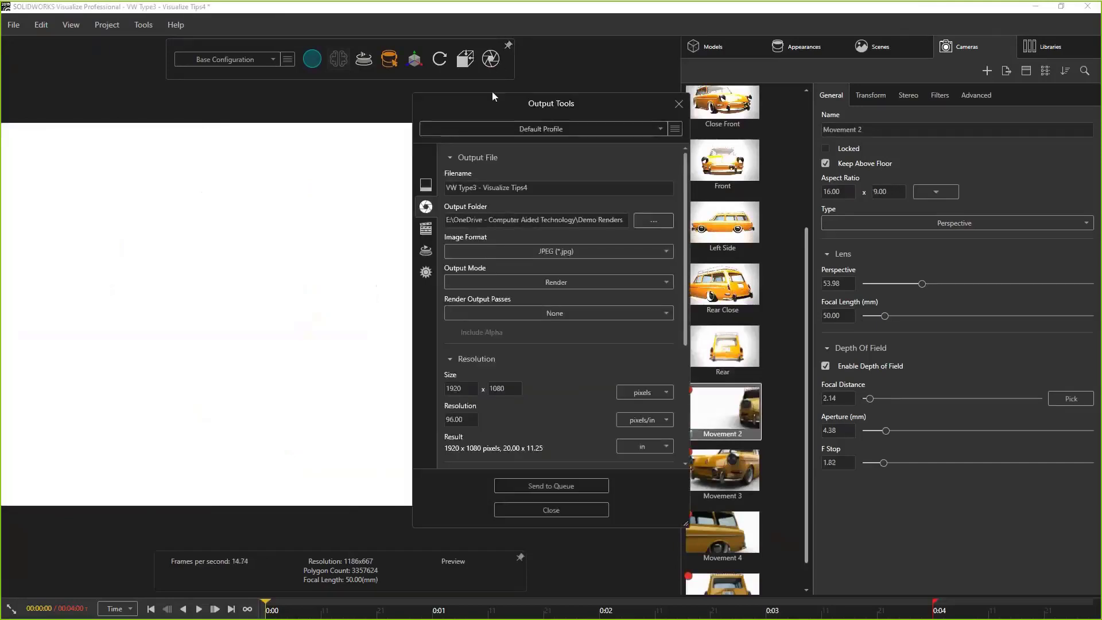
pyautogui.click(426, 230)
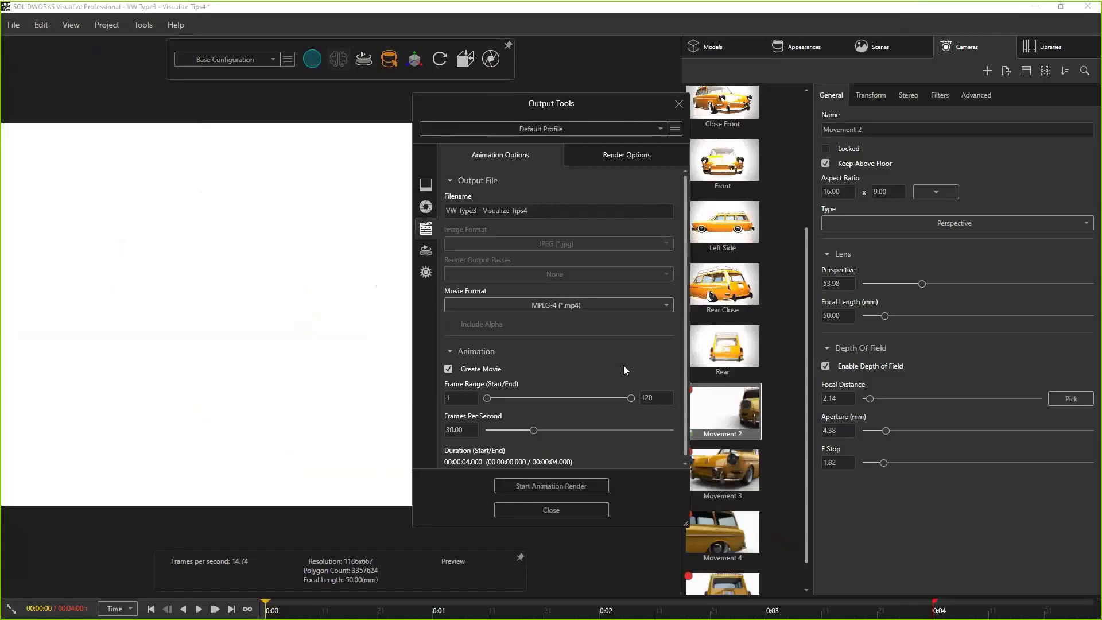
pyautogui.moveTo(685, 342); pyautogui.dragTo(688, 348)
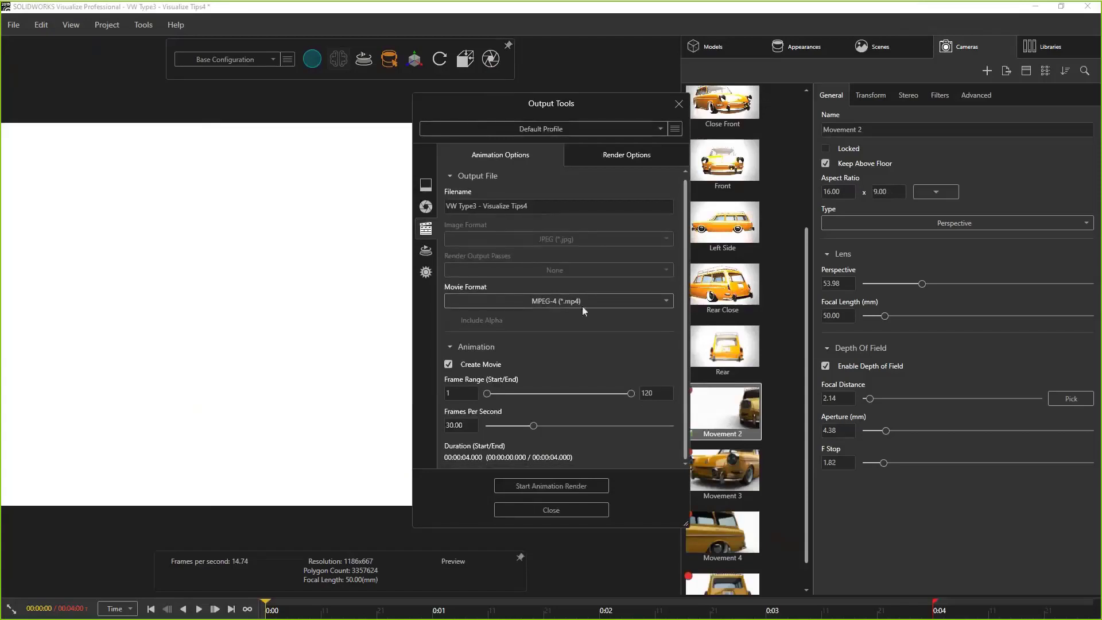
pyautogui.click(618, 157)
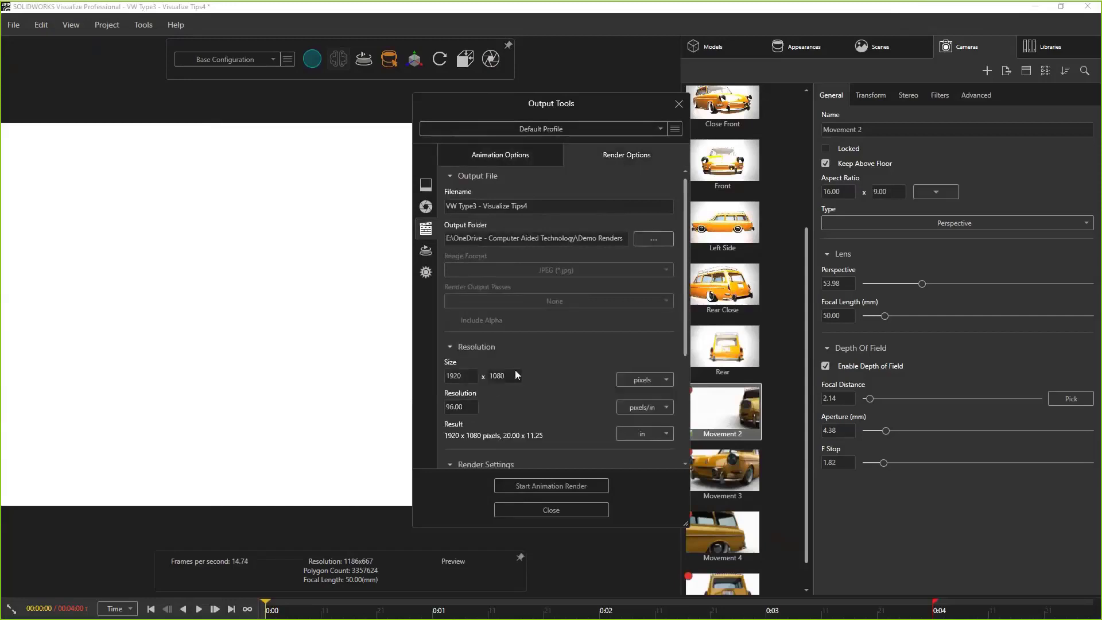
pyautogui.moveTo(686, 333); pyautogui.dragTo(702, 434)
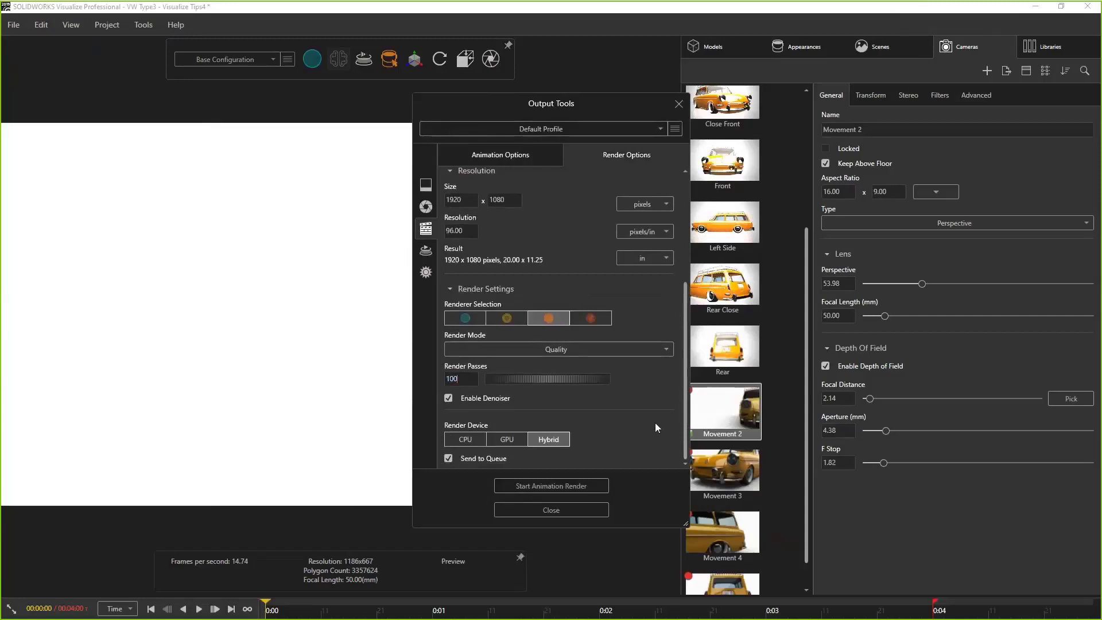
pyautogui.click(572, 487)
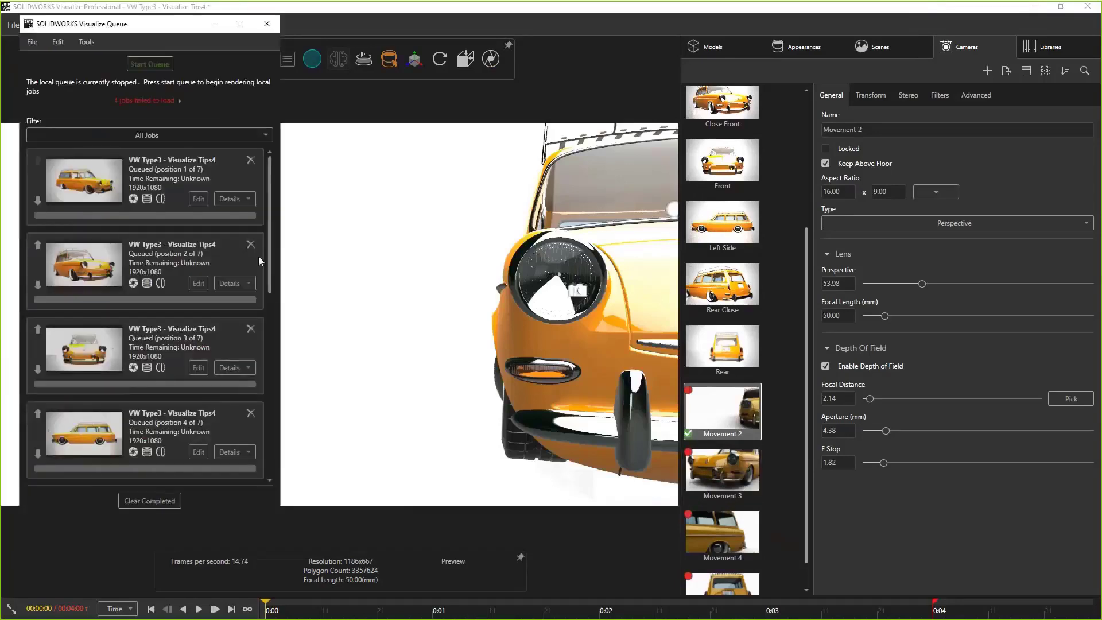
pyautogui.moveTo(269, 321); pyautogui.dragTo(265, 457)
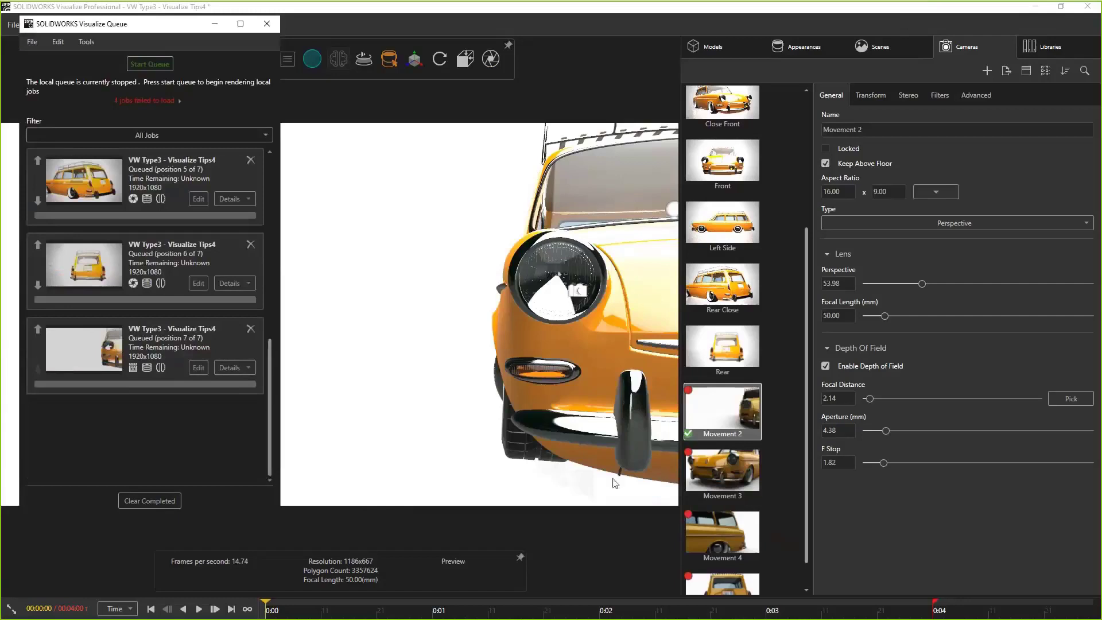
# Step: Check the animation render options for the Movement 3 camera and send its animation to the queue
pyautogui.click(727, 469)
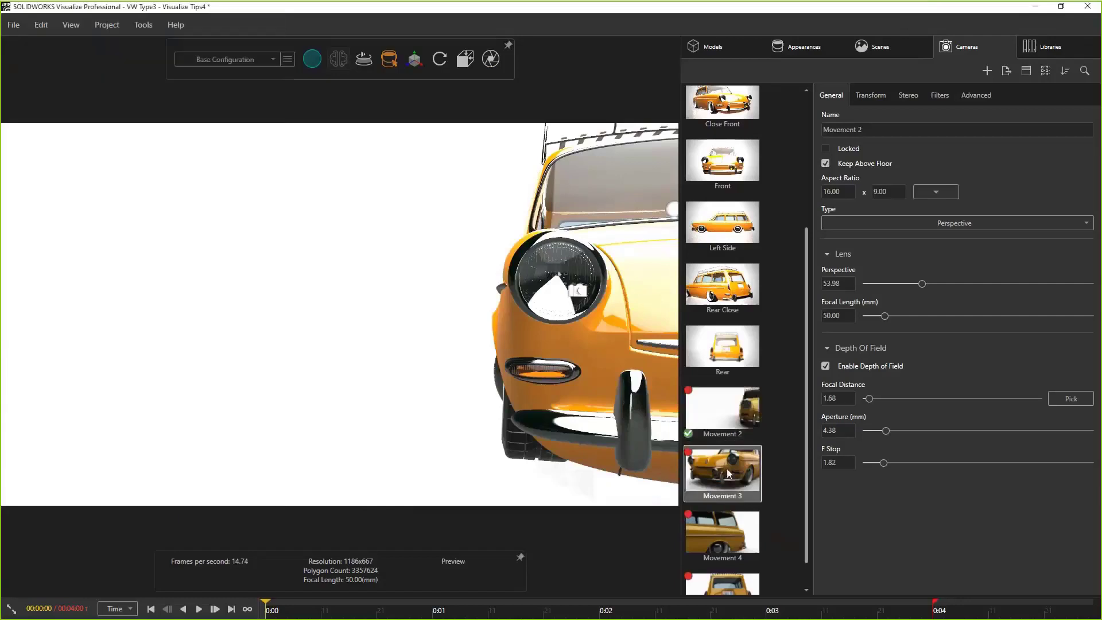
pyautogui.click(491, 59)
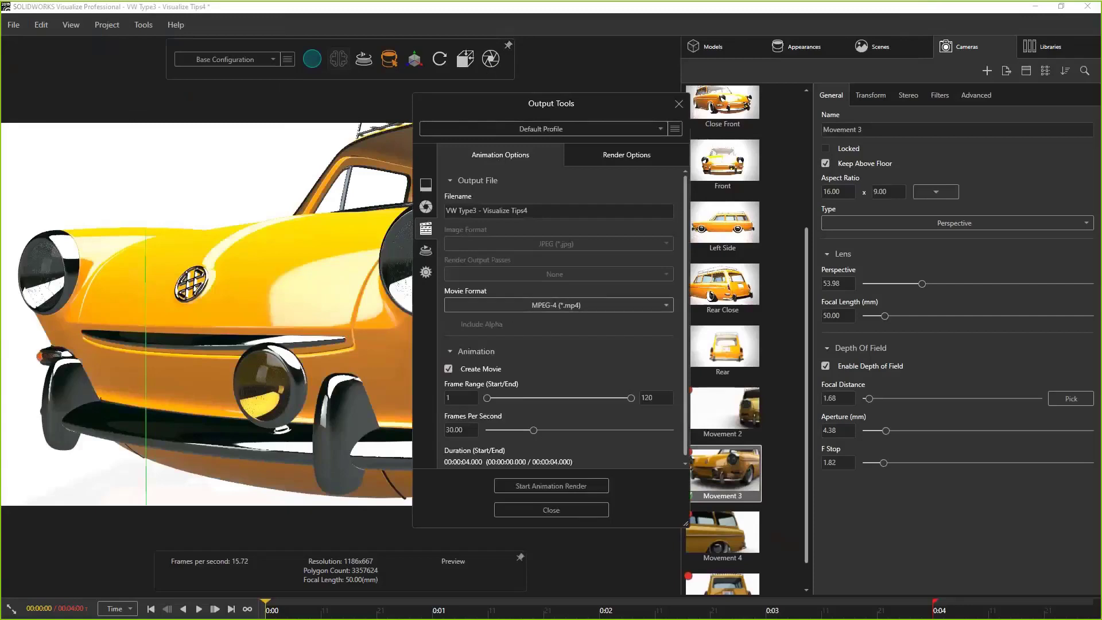
pyautogui.moveTo(686, 379); pyautogui.dragTo(687, 403)
pyautogui.click(626, 155)
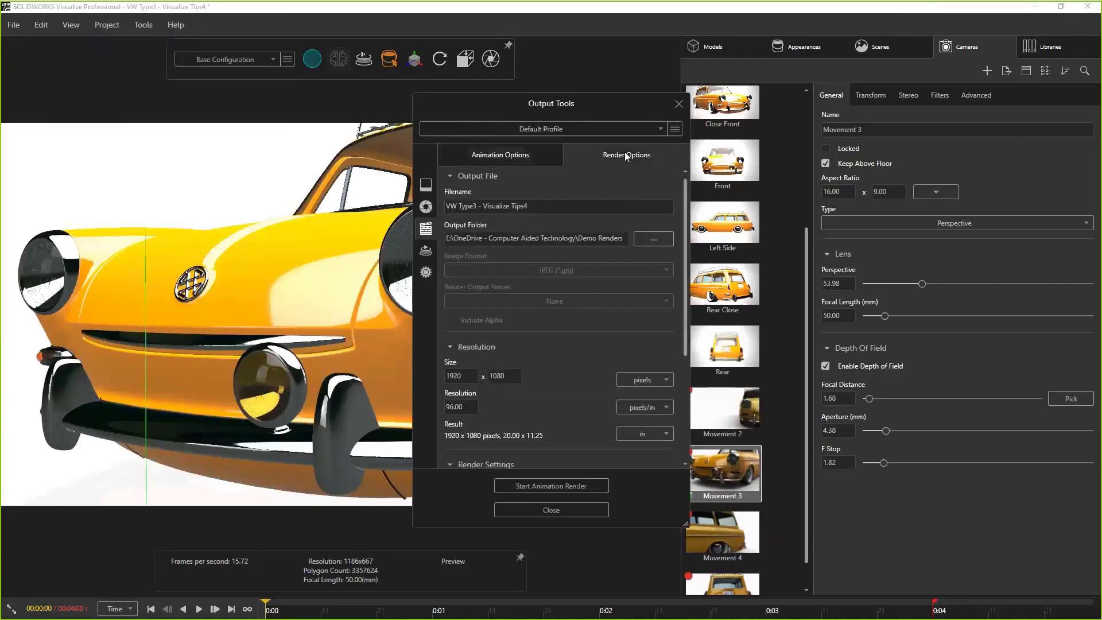
pyautogui.moveTo(685, 279); pyautogui.dragTo(684, 381)
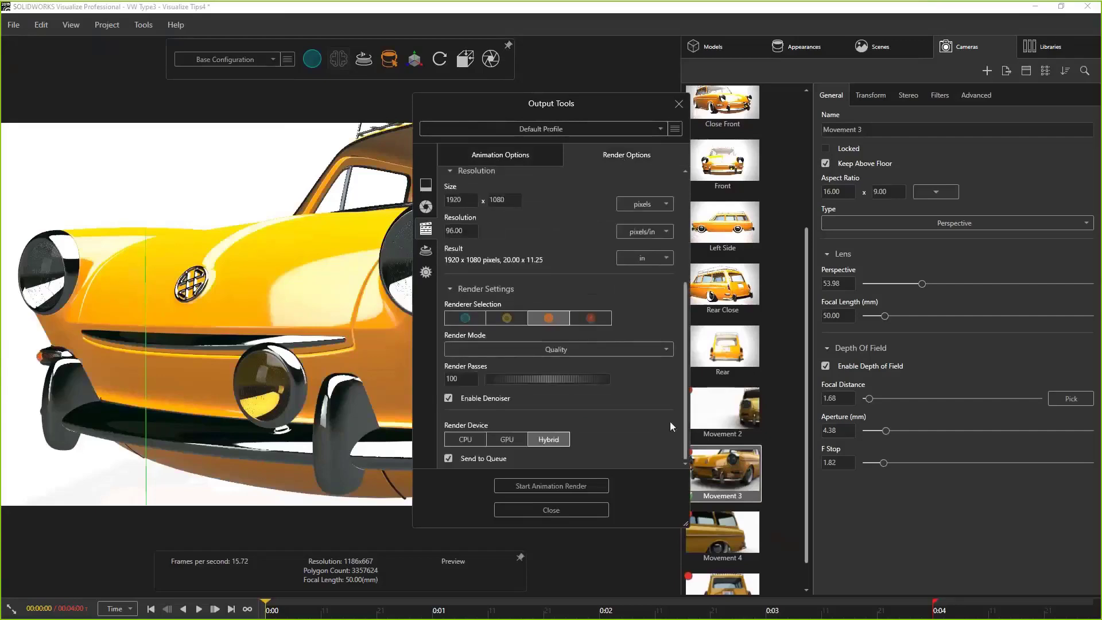
pyautogui.click(564, 487)
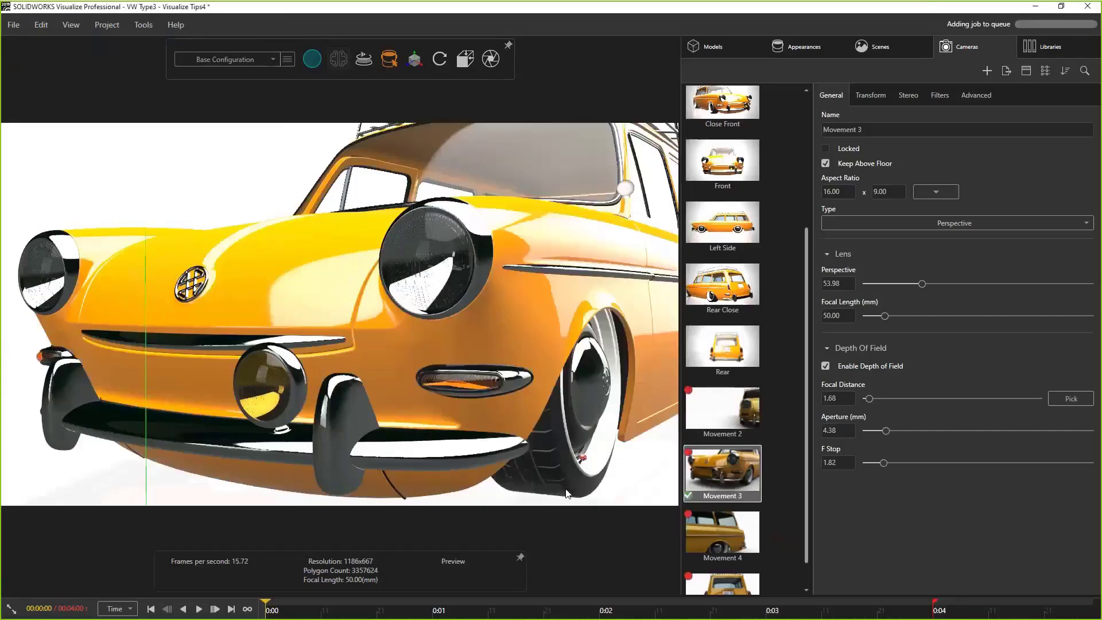
# Step: Send the Movement 01 camera's animation render to the queue with the same output settings
pyautogui.moveTo(805, 438); pyautogui.dragTo(821, 297)
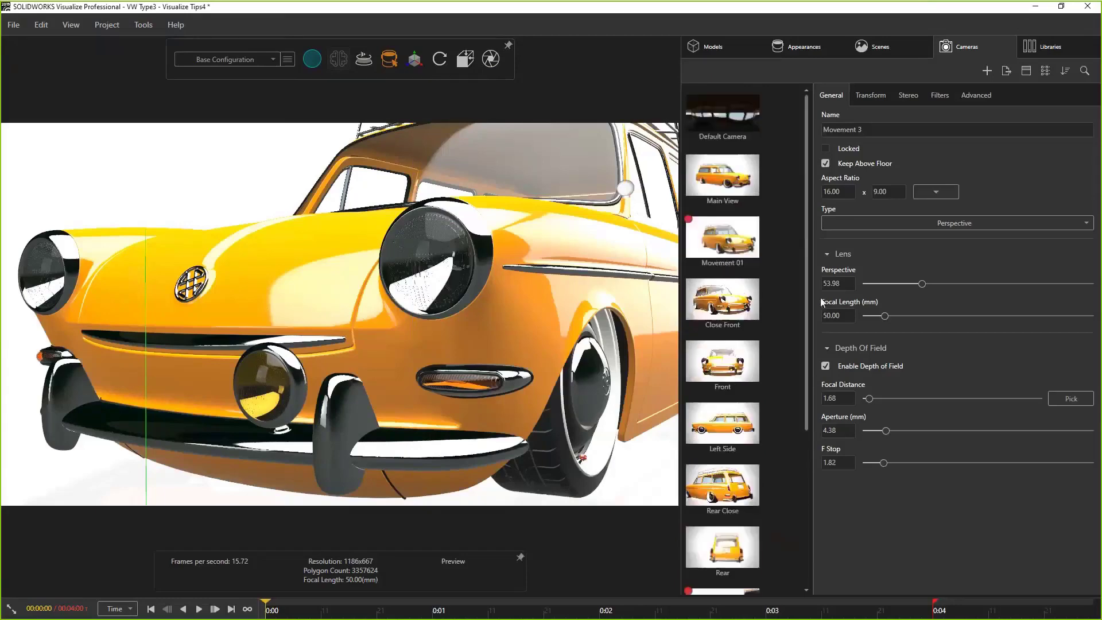
pyautogui.doubleClick(710, 248)
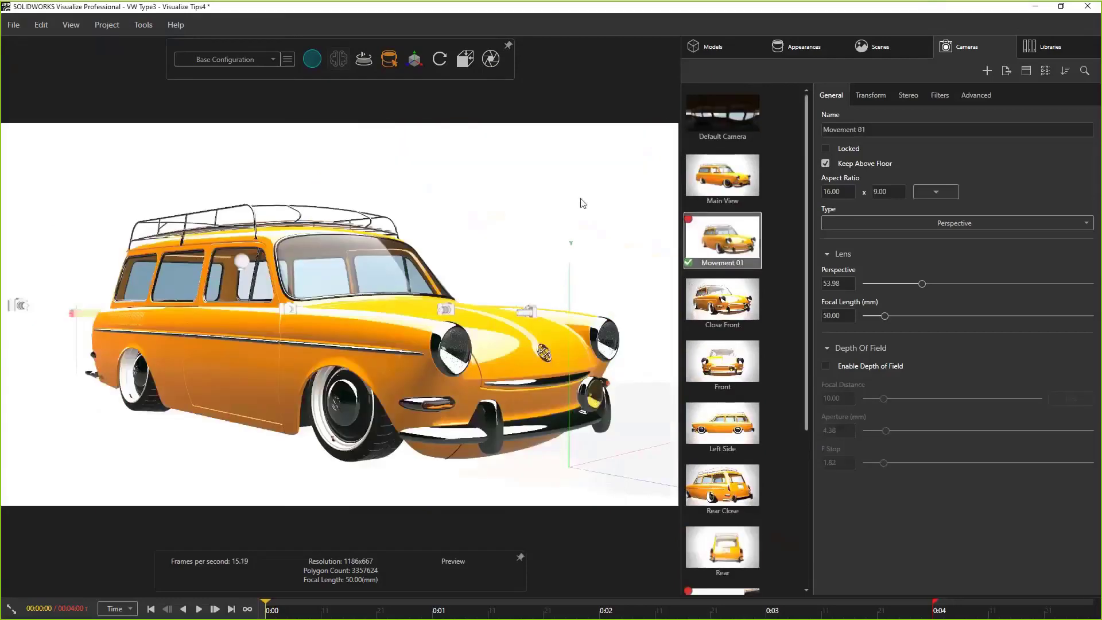
pyautogui.click(491, 59)
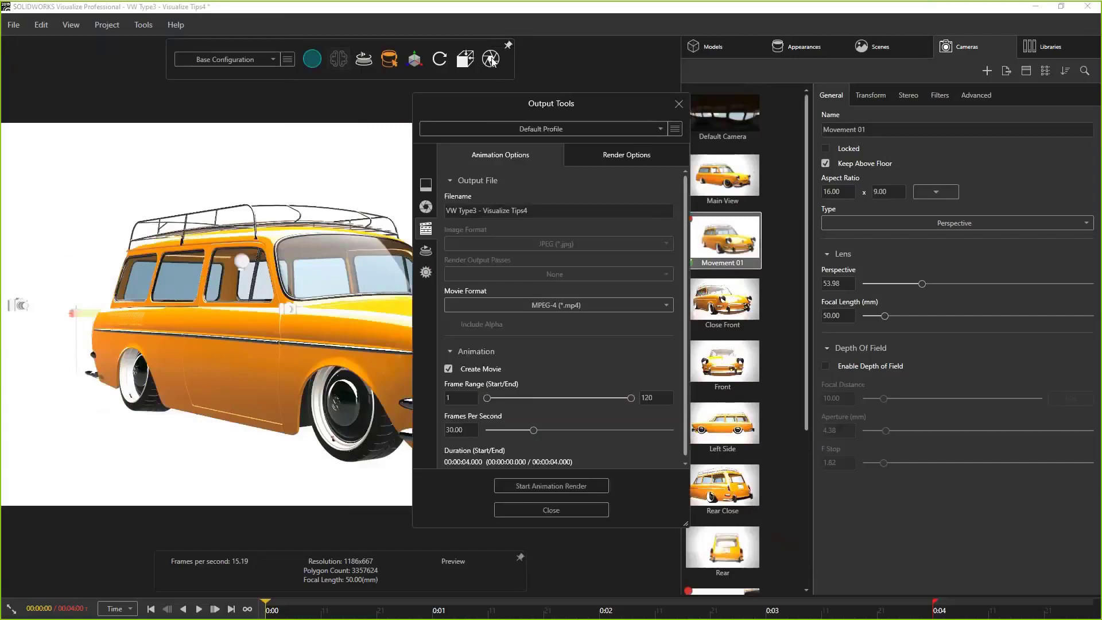
pyautogui.click(520, 486)
# Step: Send the Movement 4 and Movement 5 animation renders to the queue with the same settings and review the queued jobs
pyautogui.moveTo(808, 322); pyautogui.dragTo(809, 491)
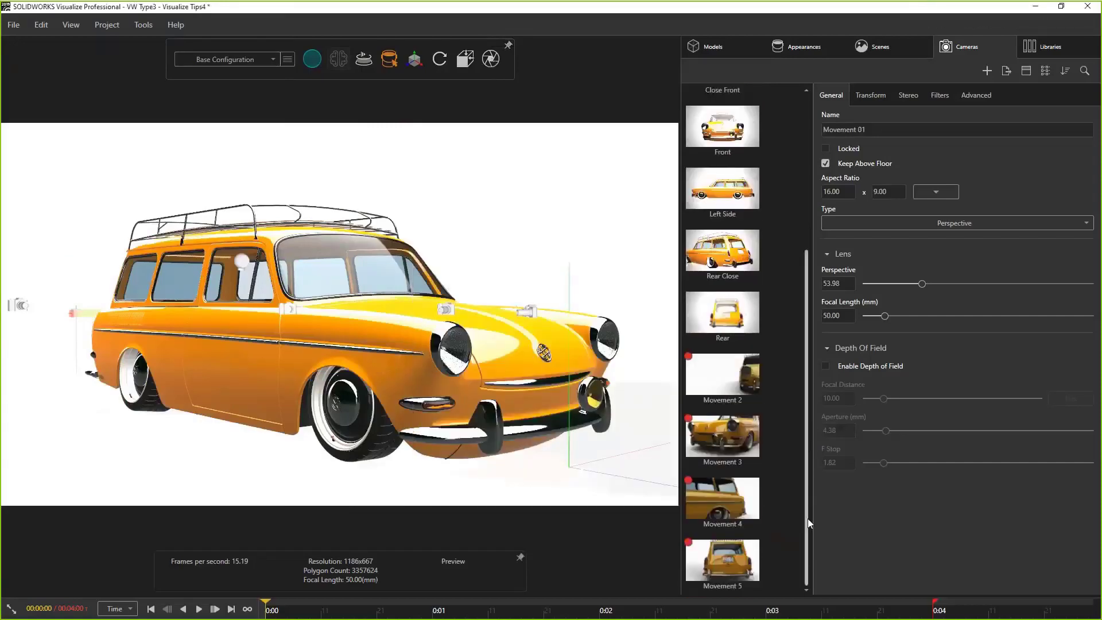
pyautogui.click(729, 506)
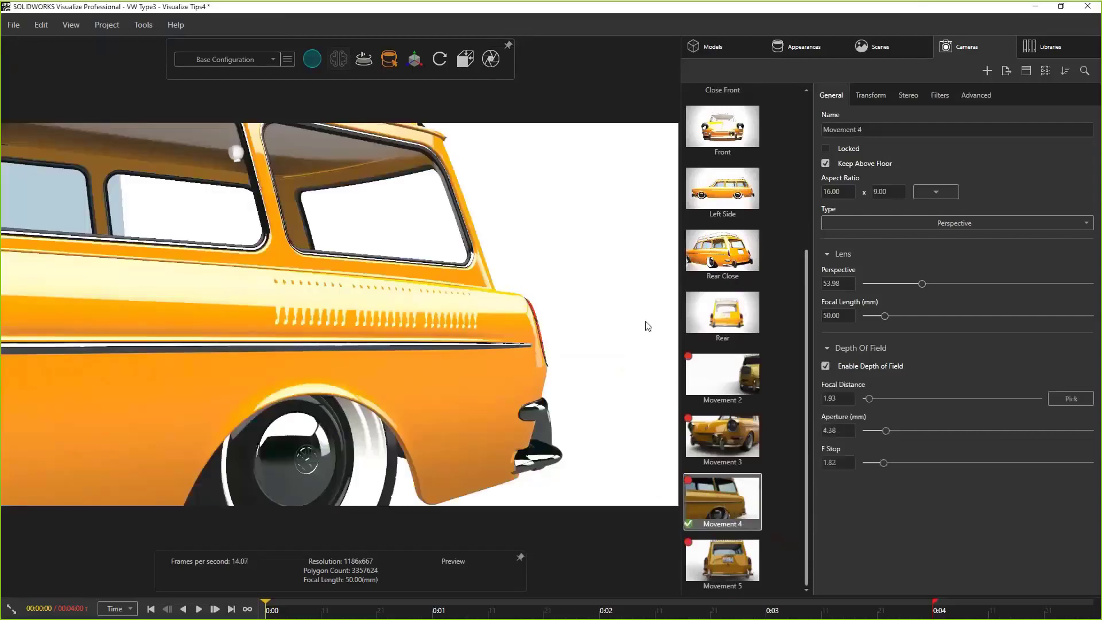
pyautogui.click(495, 60)
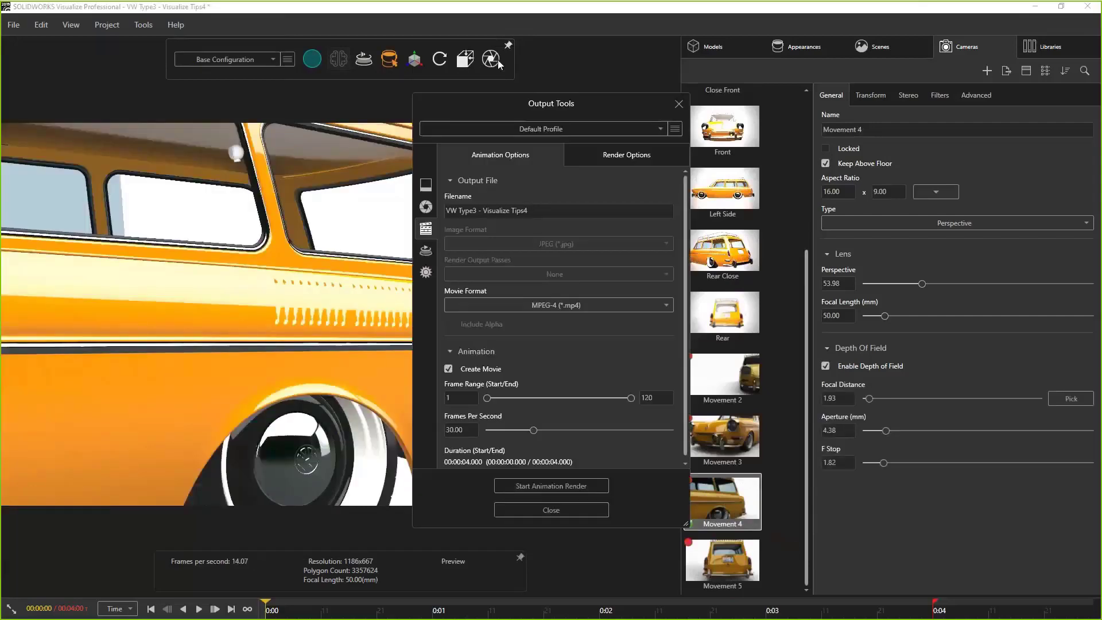
pyautogui.click(543, 486)
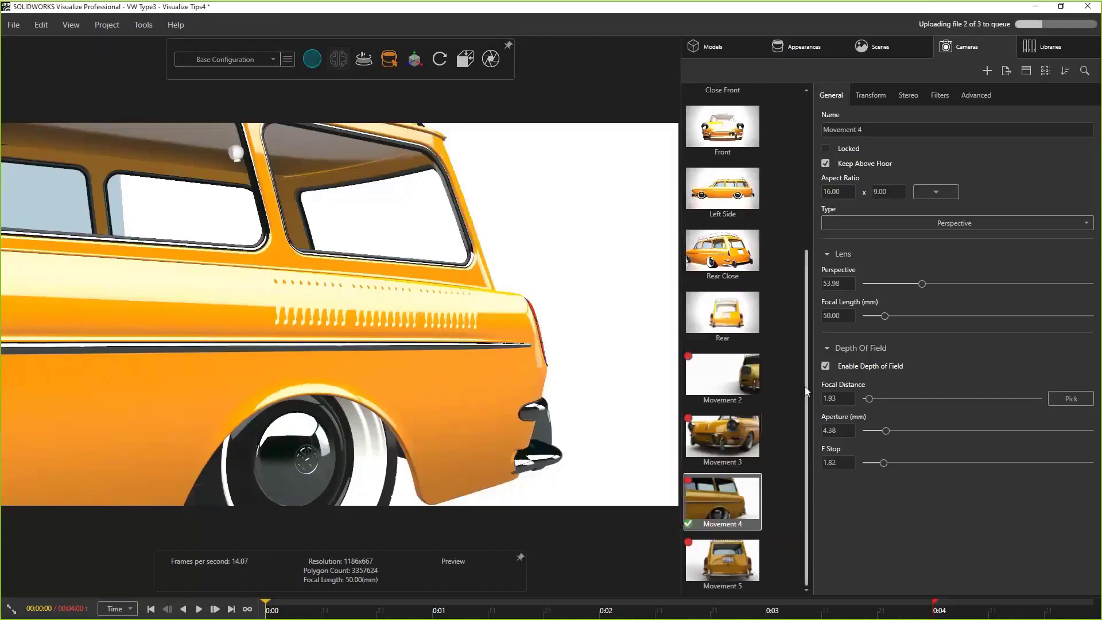
pyautogui.click(742, 561)
pyautogui.click(491, 59)
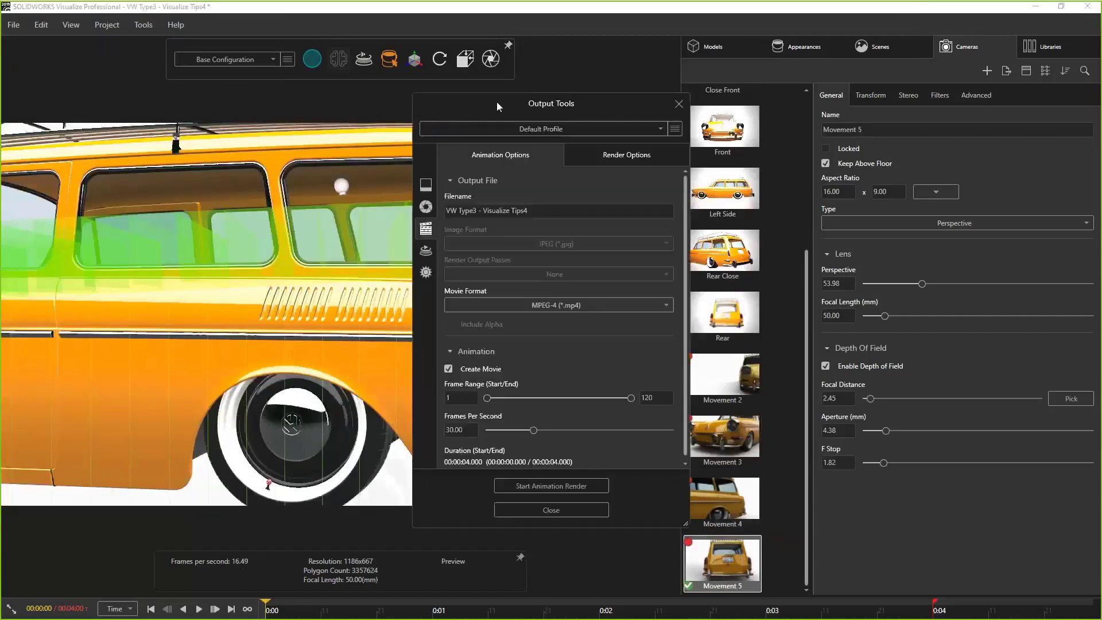
pyautogui.click(555, 487)
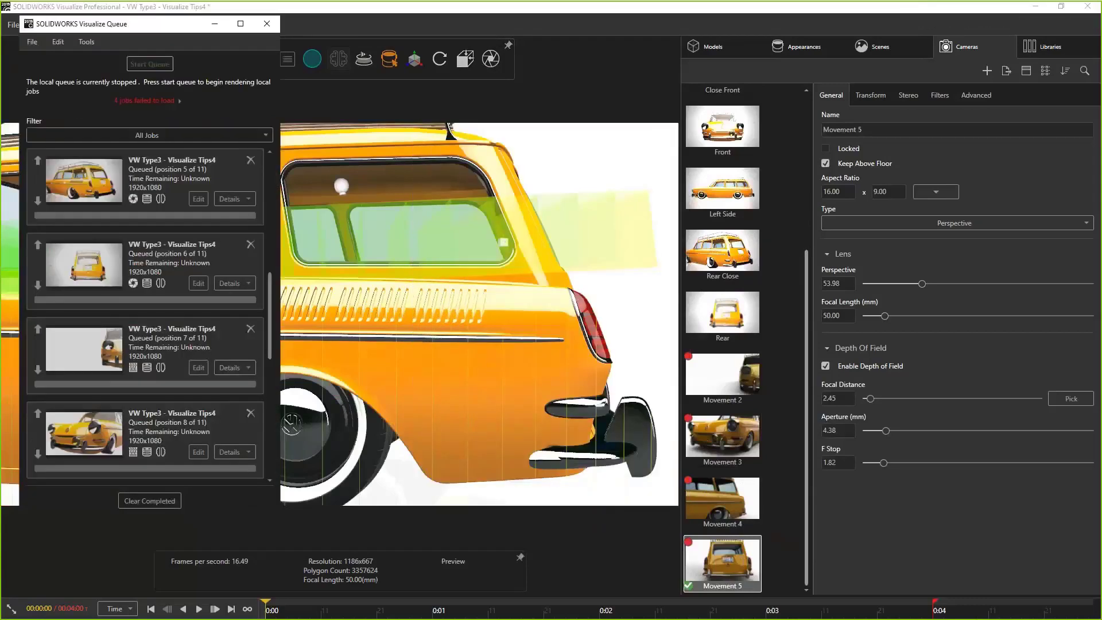
pyautogui.moveTo(268, 323); pyautogui.dragTo(276, 344)
pyautogui.moveTo(275, 338); pyautogui.dragTo(276, 421)
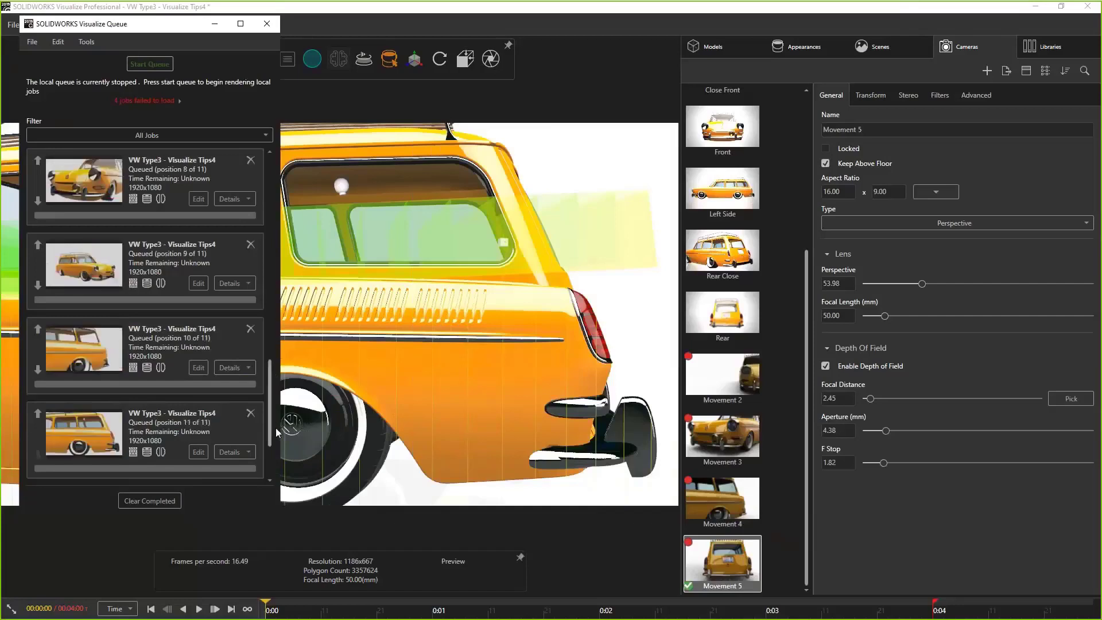
# Step: Close the VW Type3 - Visualize Tips4 project, saving its changes
pyautogui.click(519, 10)
pyautogui.click(12, 25)
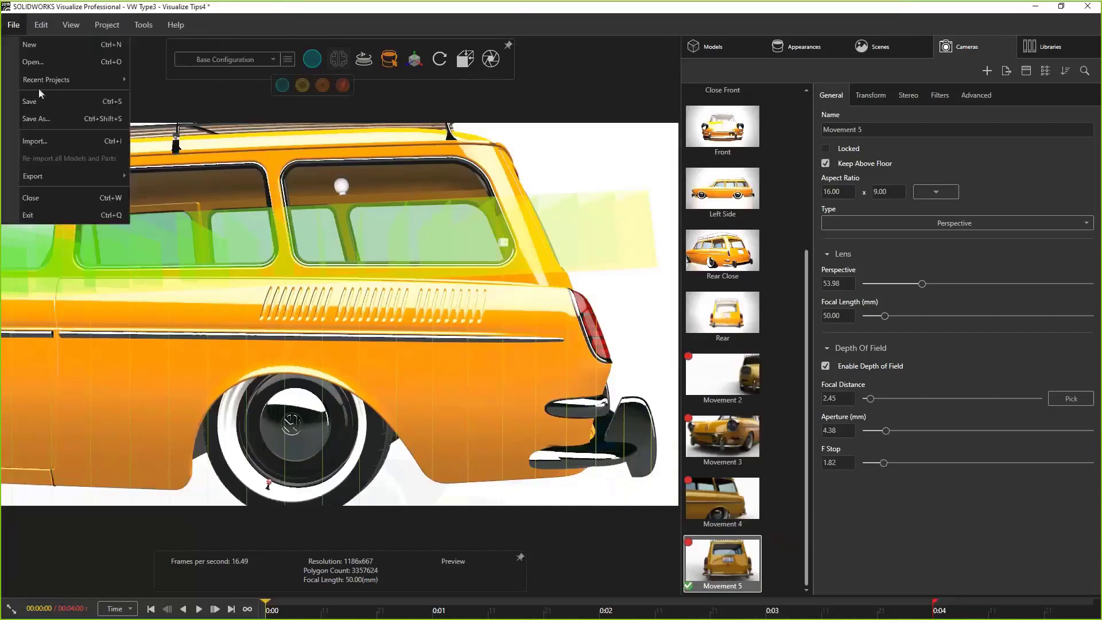
pyautogui.click(30, 198)
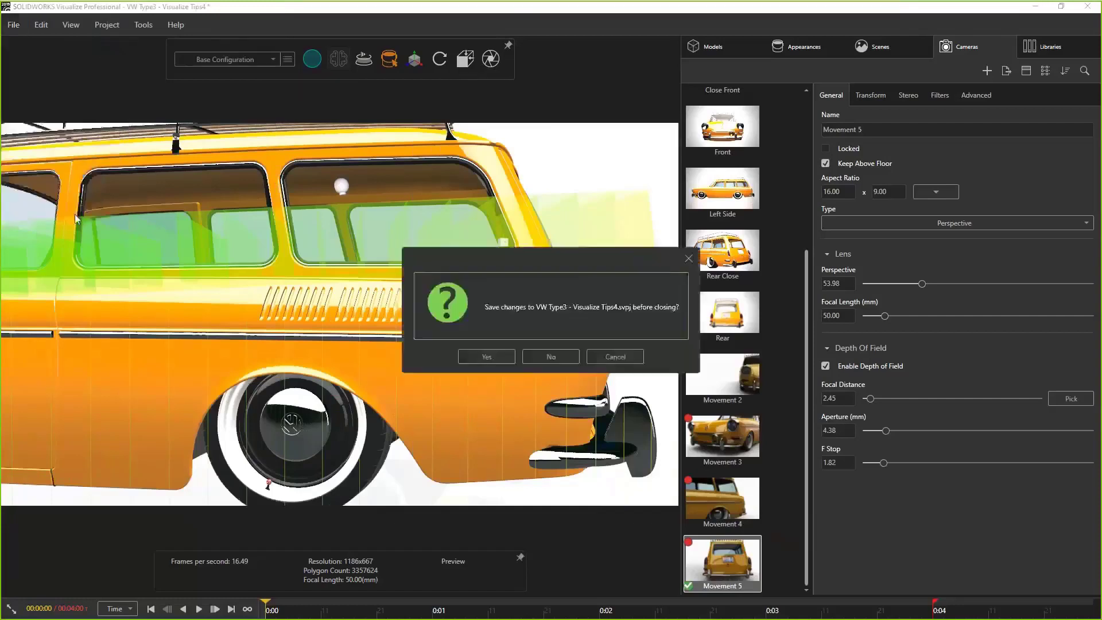
pyautogui.click(487, 357)
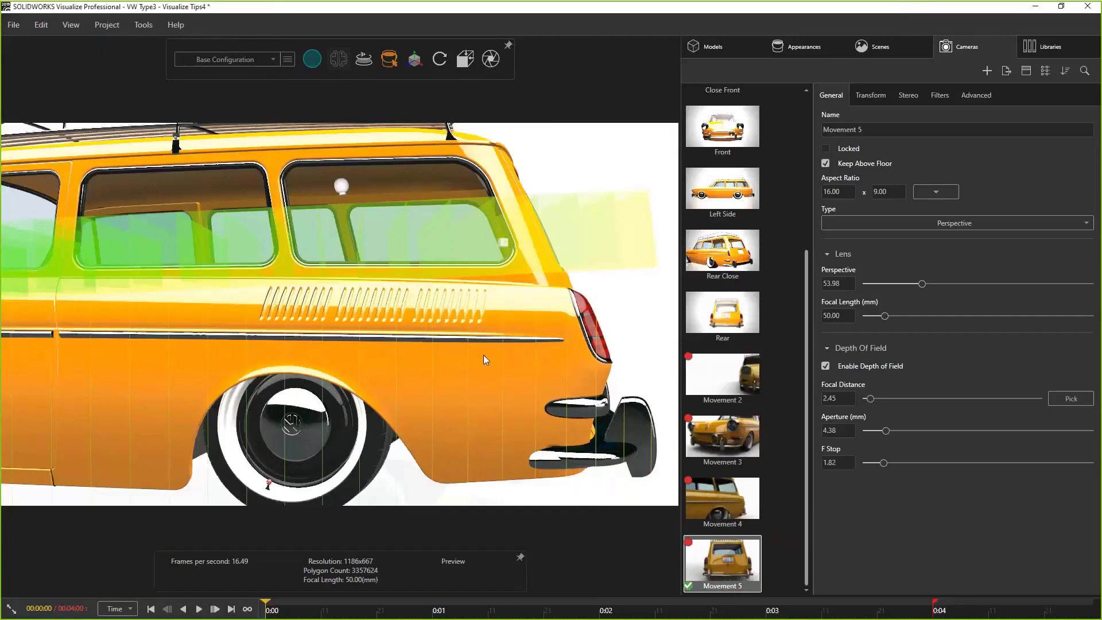